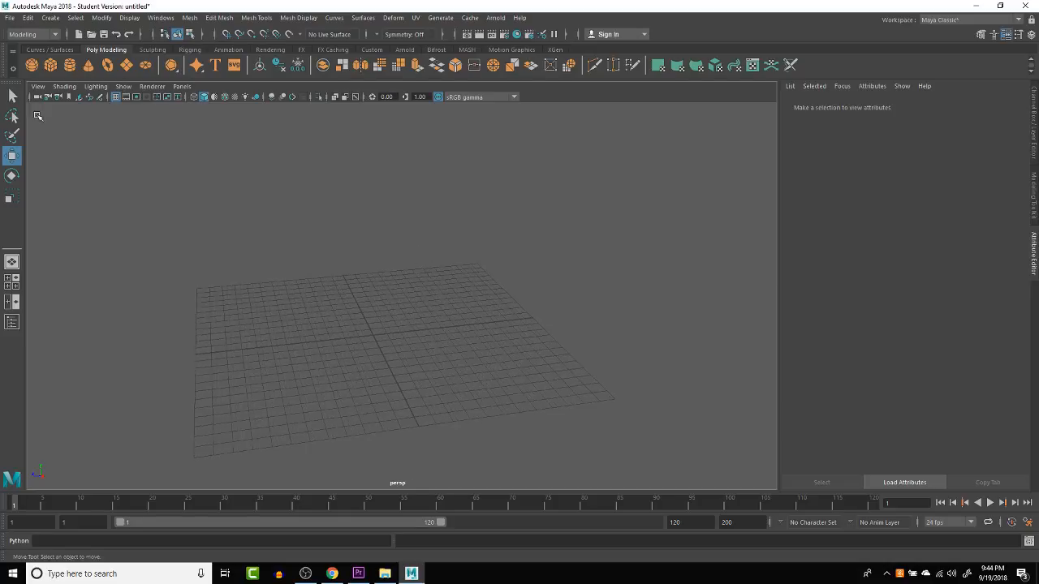
Step: Create a polygon sphere at the origin and raise it to about 0.96 in Y so it rests on the grid
key(g)
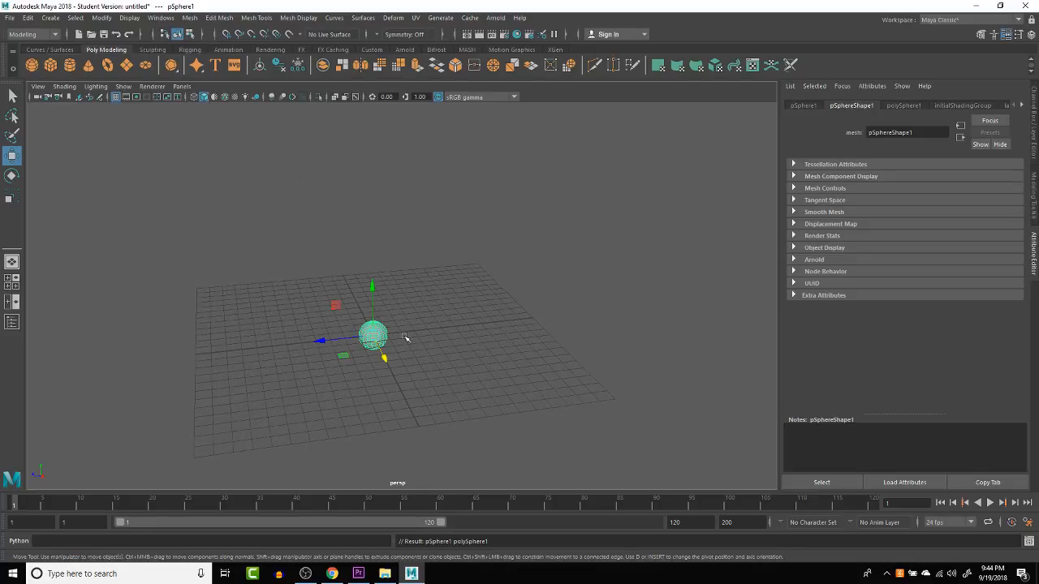
drag(371, 293, 368, 277)
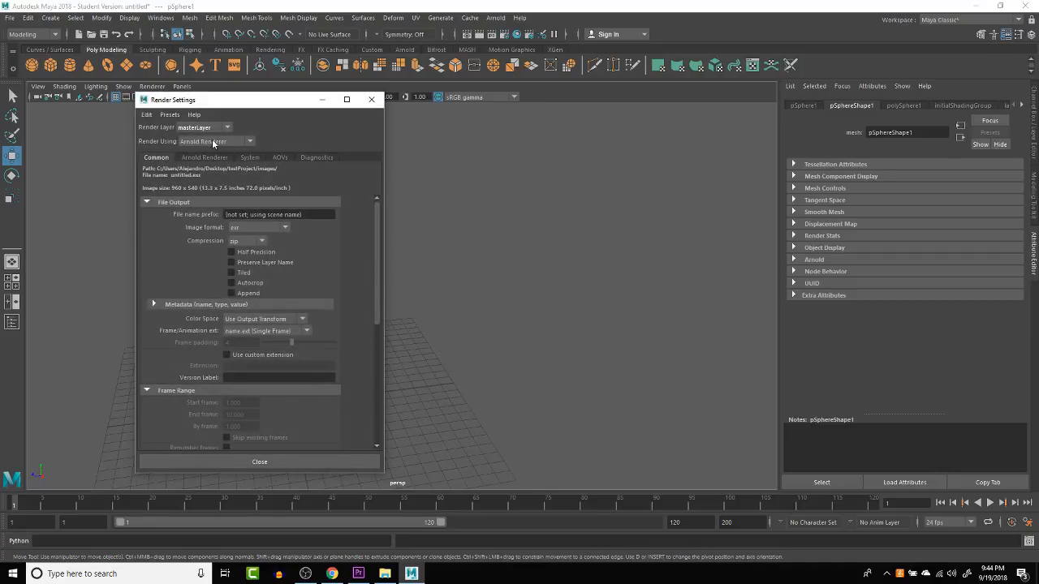
Step: Switch the render settings from Arnold to the Maya Software renderer and close them
click(213, 143)
click(213, 158)
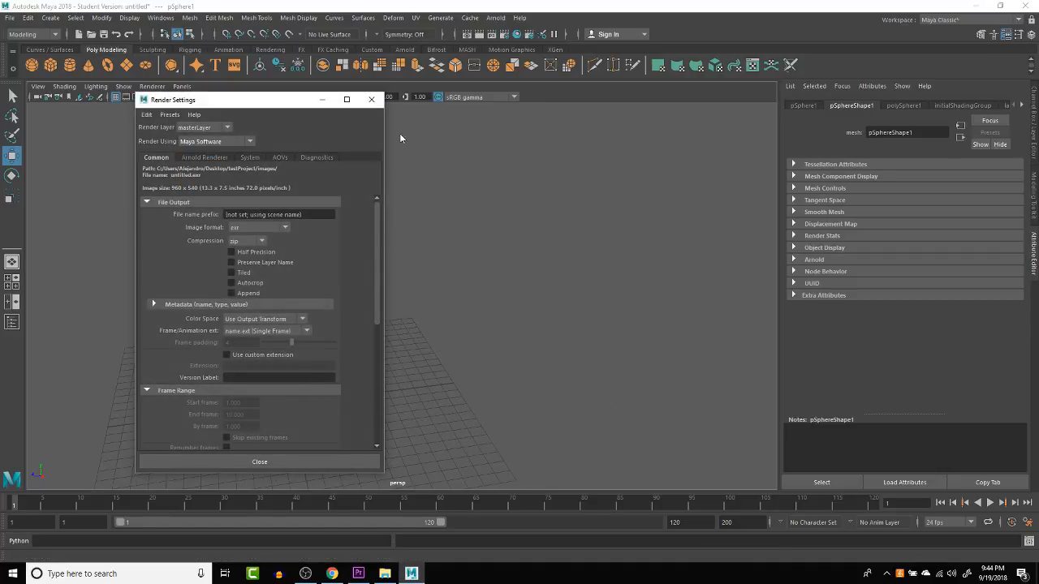
click(314, 464)
Step: Create a spot light and move it out of the sphere along Z to about 6.6
alt+drag(362, 394, 228, 371)
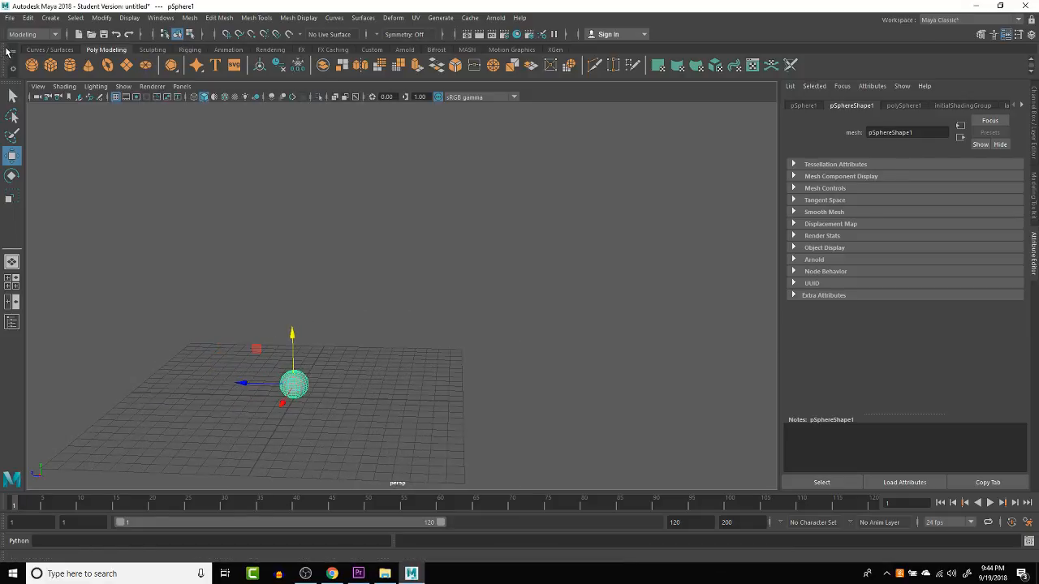
click(45, 18)
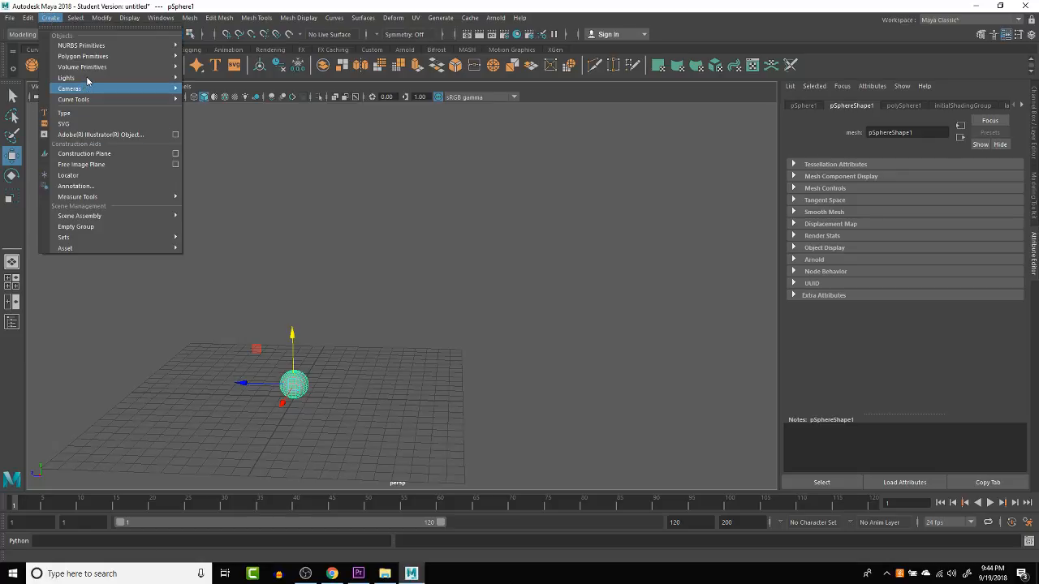
mouse_move(129, 76)
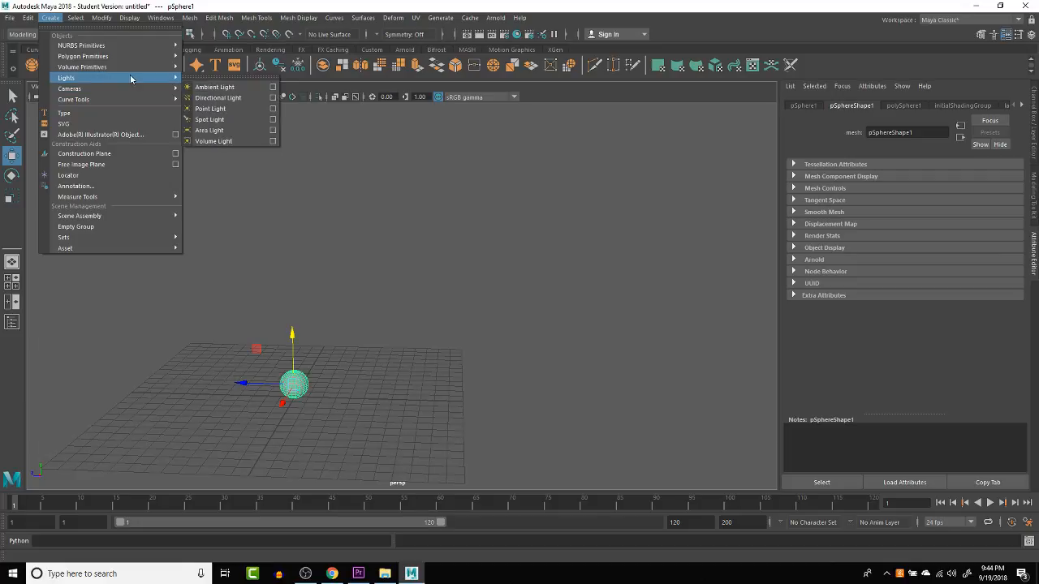
click(216, 121)
alt+drag(387, 355, 389, 413)
drag(281, 400, 296, 365)
alt+middle_drag(341, 360, 324, 279)
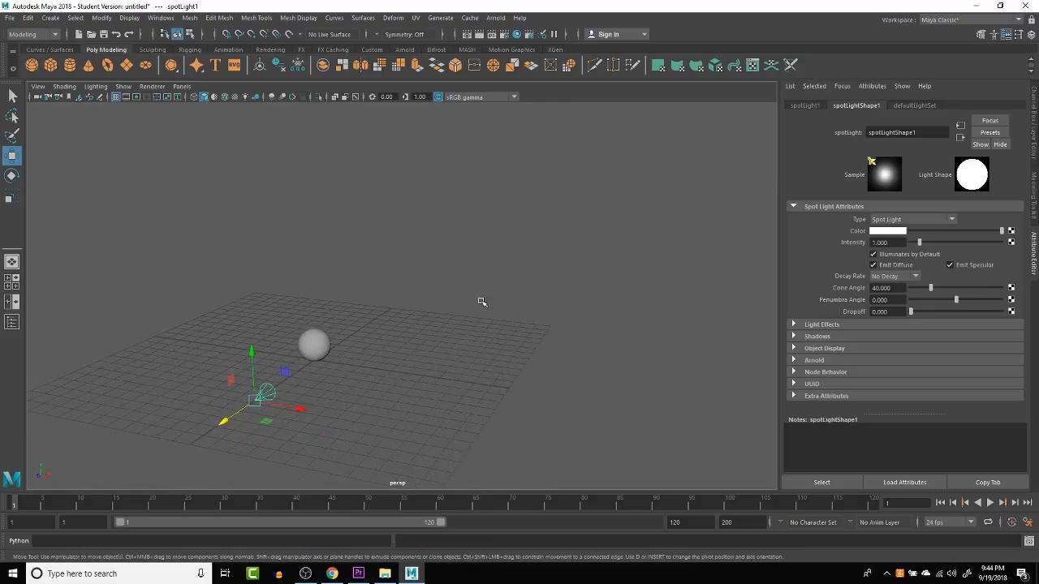
Step: Rename the spot light as Key
key(ctrl+a)
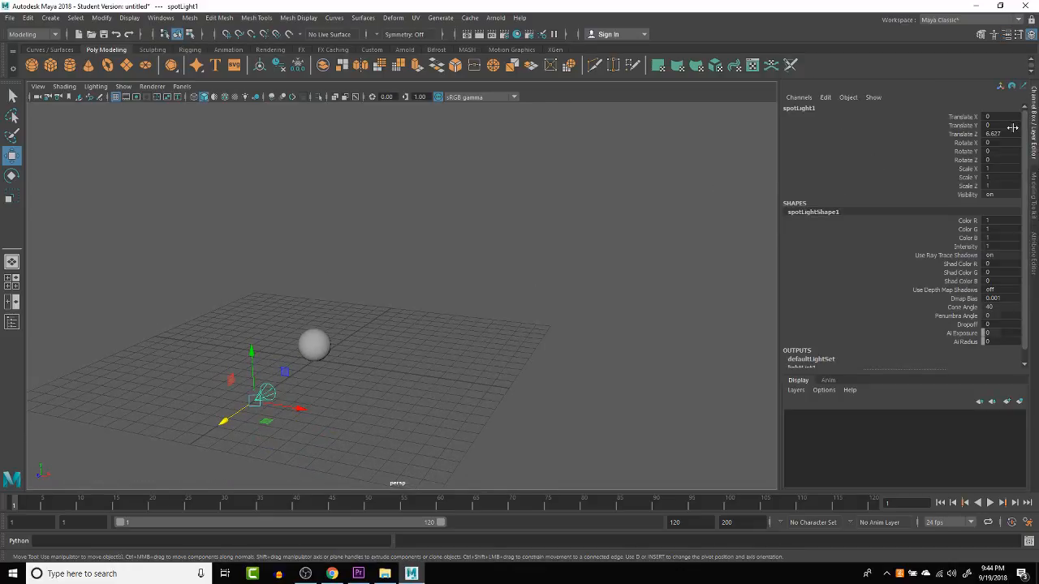
double_click(815, 107)
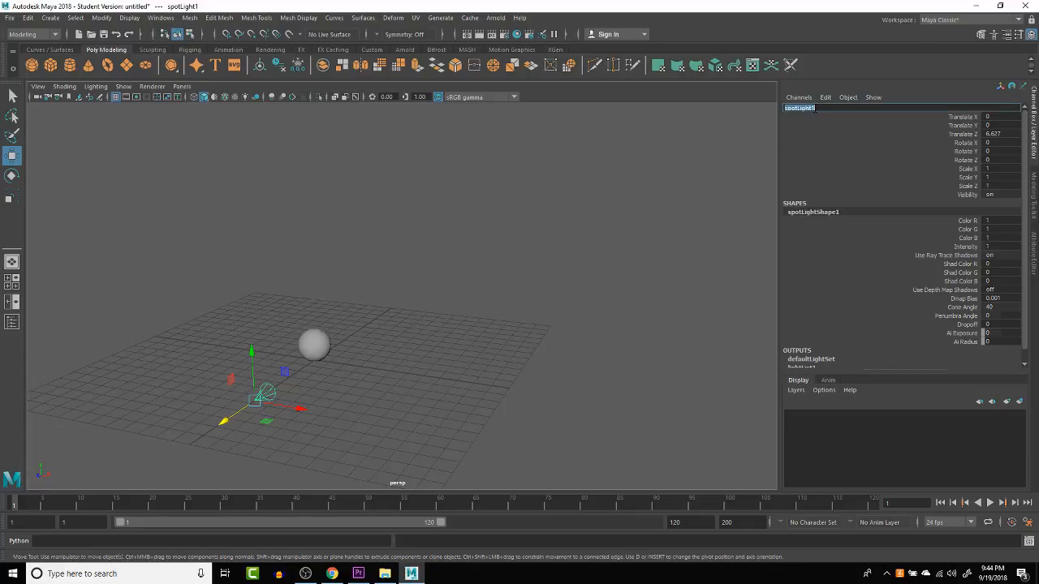
text(Key)
key(Return)
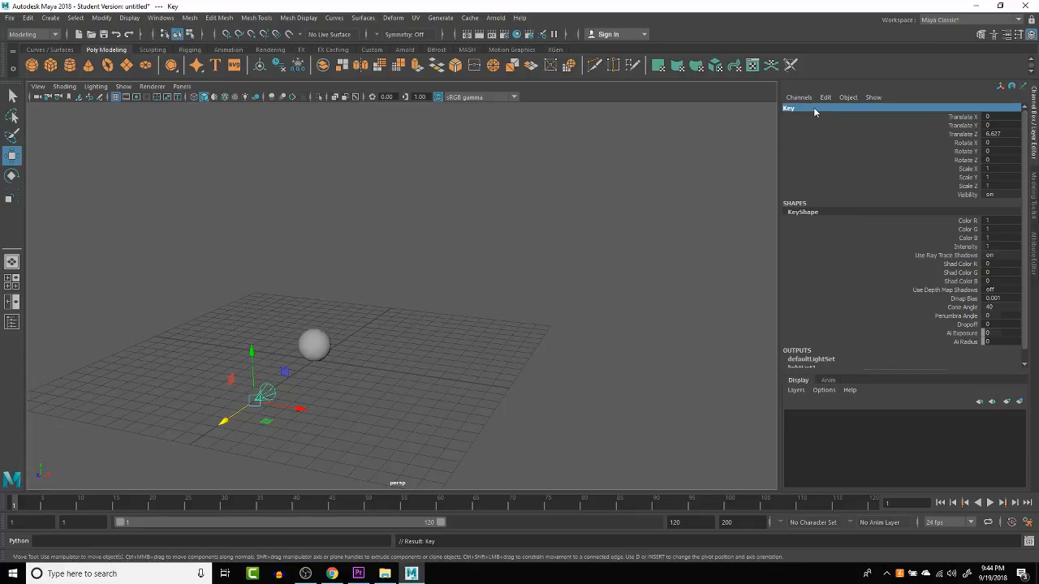
Step: Move the Key light to about X 3.7, Y 2.5, Z 5.7 and rotate it about -11° in X and 37° in Y towards the sphere
alt+drag(479, 370, 436, 362)
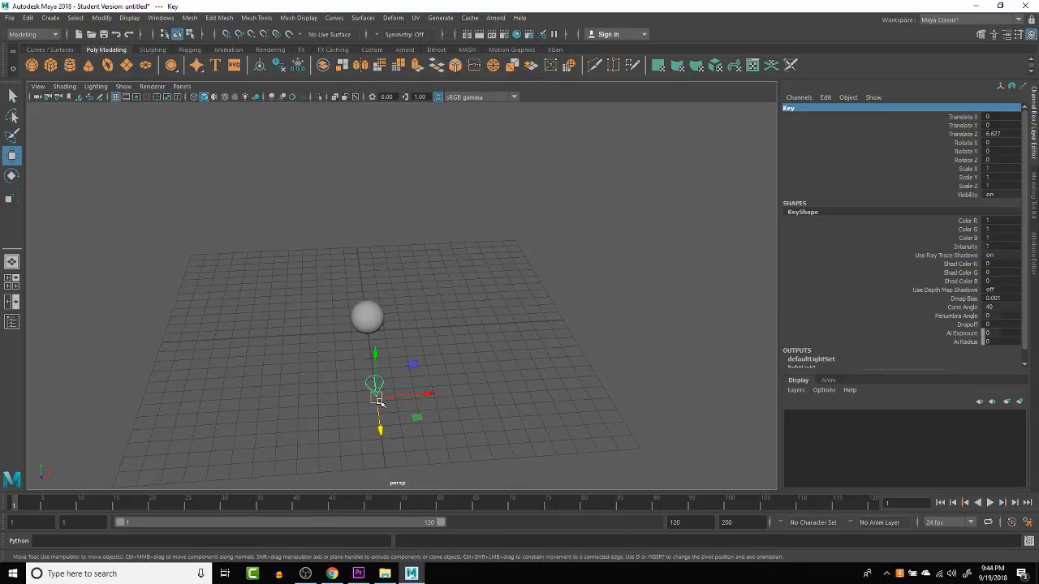
drag(378, 399, 446, 342)
key(e)
key(w)
alt+drag(436, 480, 408, 446)
key(e)
drag(405, 298, 434, 352)
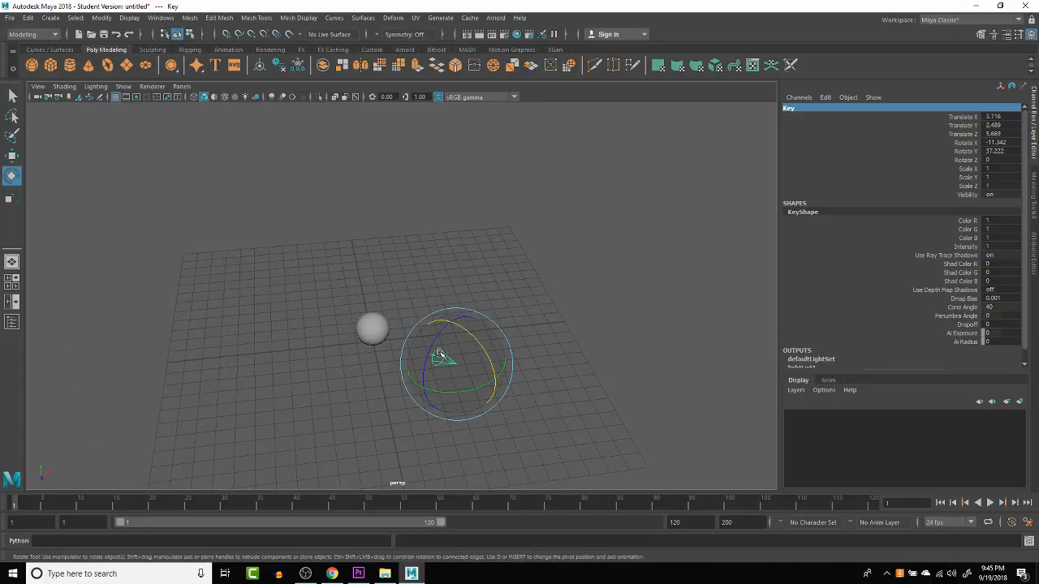
Step: Duplicate the Key light, move the copy to about -4.6 in X and rotate it about -31° in Y towards the sphere
key(ctrl+d)
key(w)
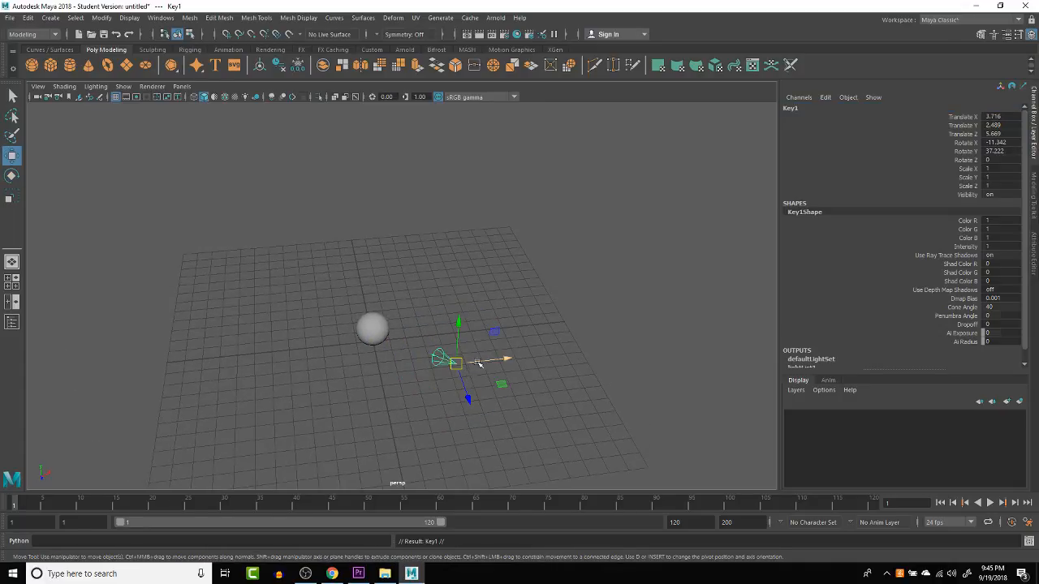
drag(477, 361, 355, 357)
key(e)
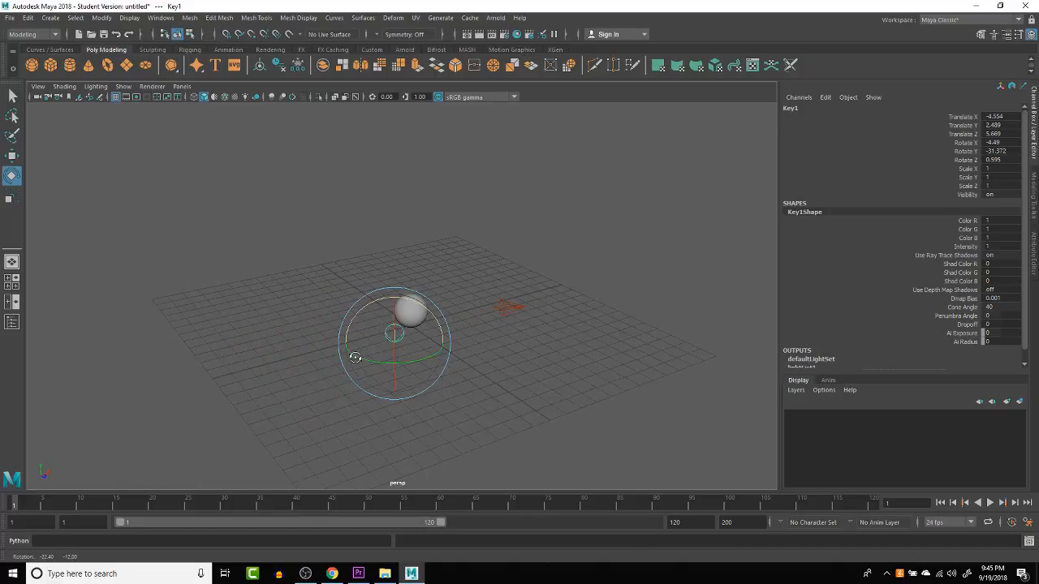
Step: Rename the duplicated light as fill
click(805, 108)
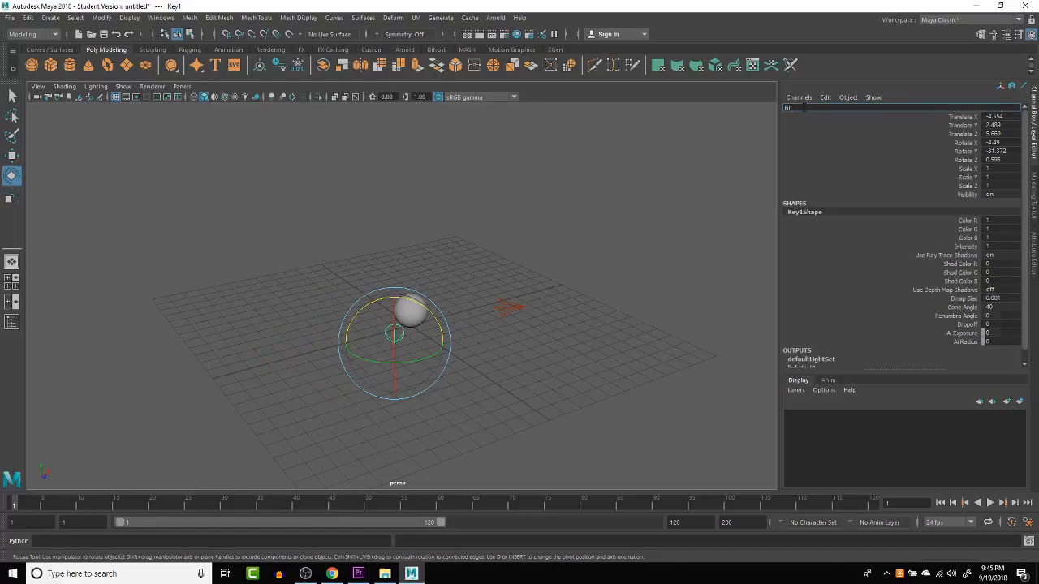
text(fill)
key(Return)
Step: Duplicate the fill light, move the copy behind the sphere to about -5.6 in Z and rotate it to face the sphere
alt+drag(583, 228, 487, 297)
key(ctrl+d)
key(w)
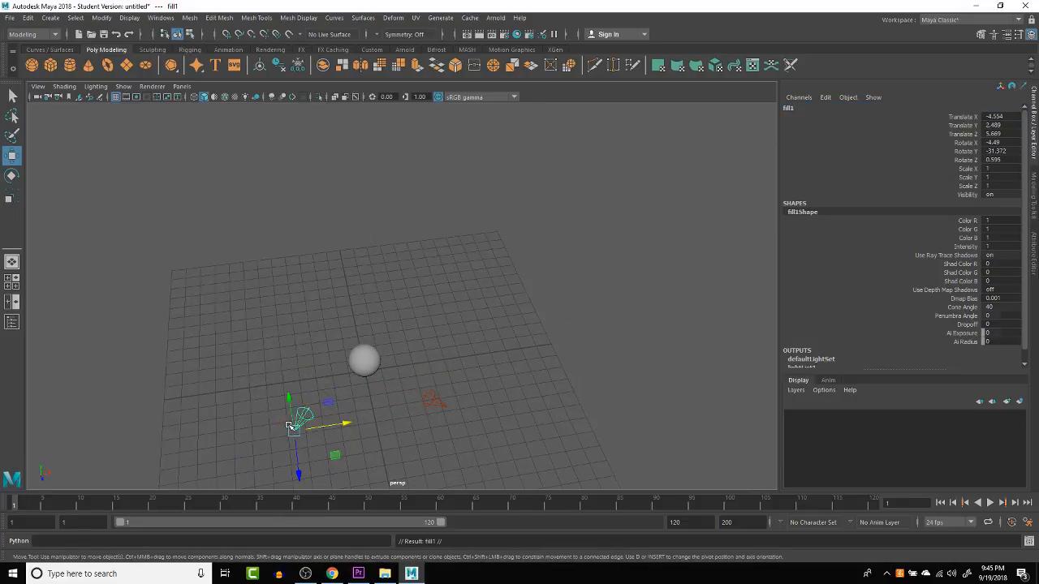
drag(300, 455, 174, 303)
key(e)
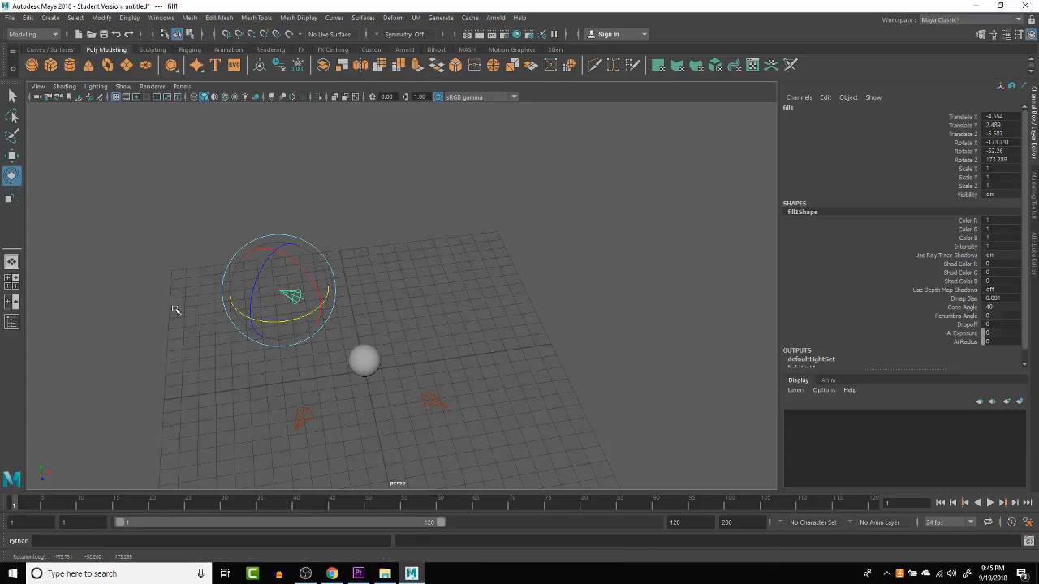
key(w)
drag(313, 294, 350, 335)
key(e)
Step: Frame the sphere from a low front angle, render the current frame to check the three lights, and close the render
click(351, 335)
key(f)
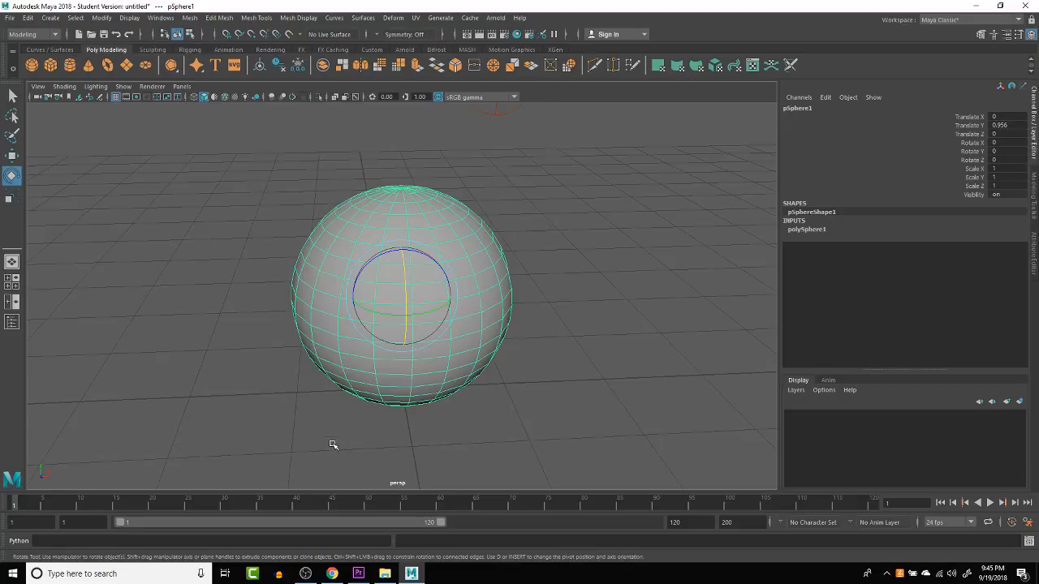
alt+drag(449, 360, 462, 329)
scroll(431, 357, down, 4)
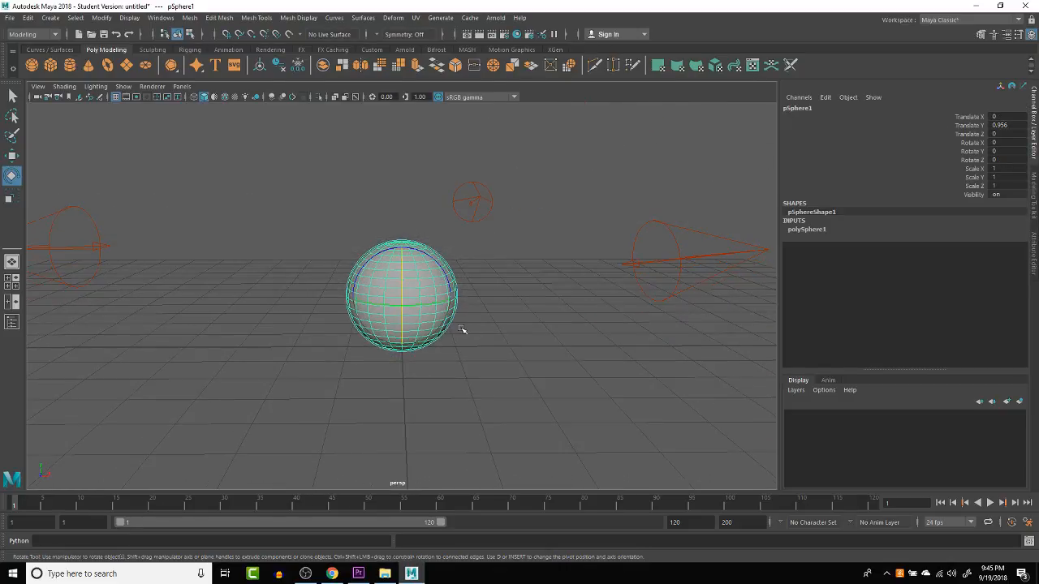
click(479, 35)
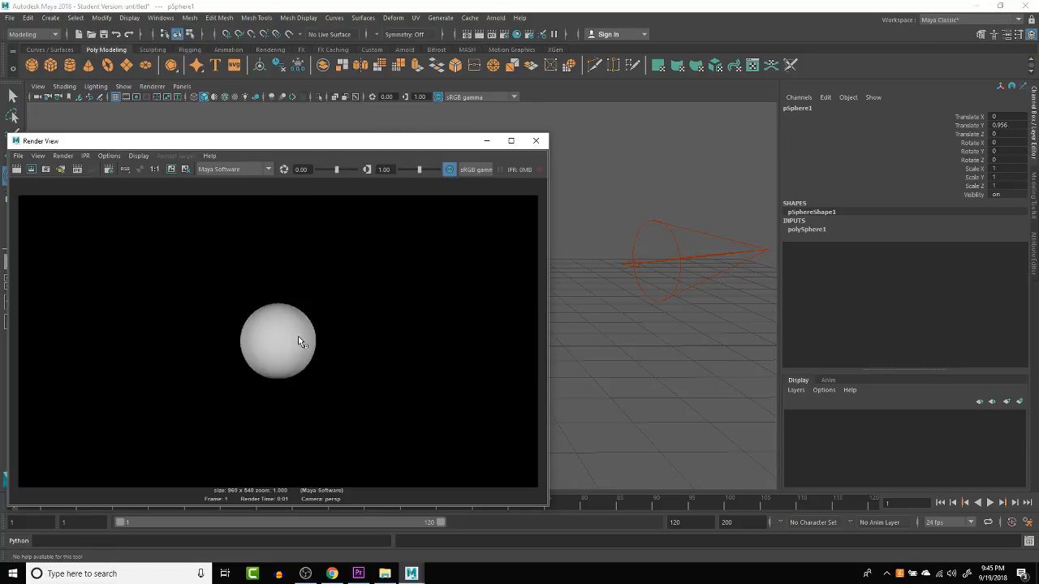
click(535, 140)
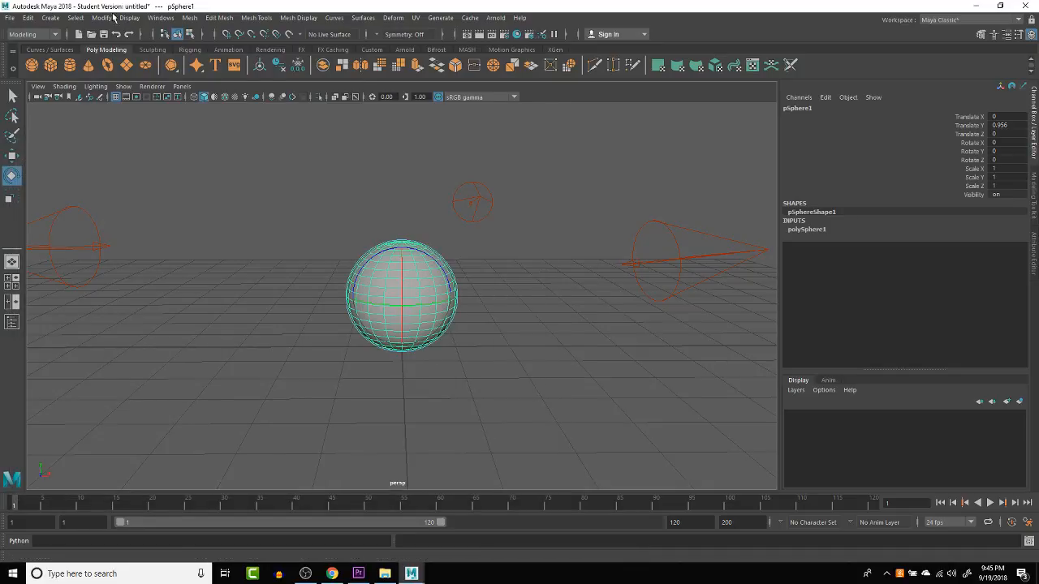
Step: Create a polygon disc as a floor under the sphere and scale it uniformly to about 17.6
click(145, 65)
key(r)
drag(403, 347, 1006, 382)
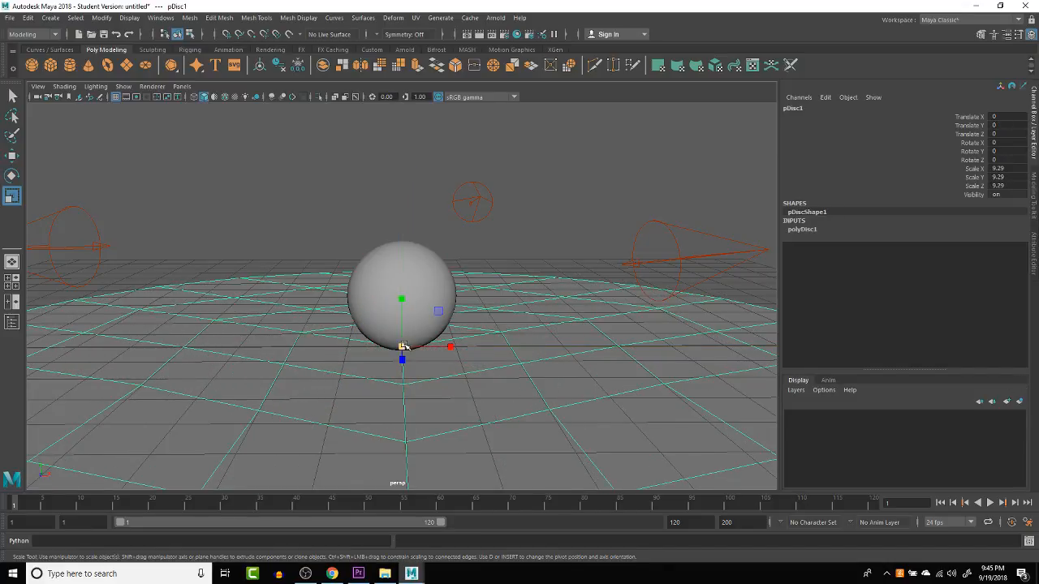
drag(403, 348, 731, 357)
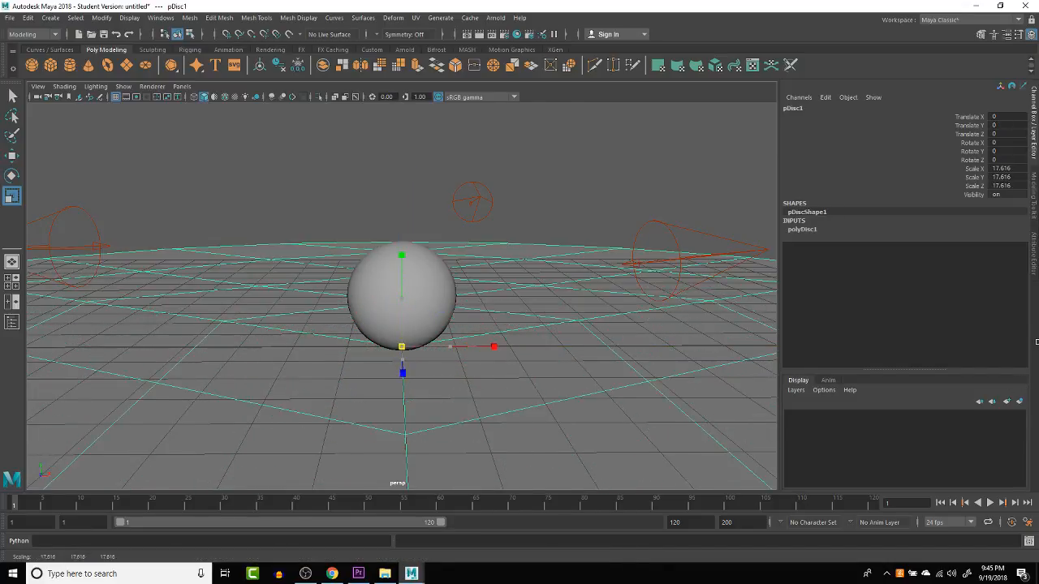
Step: Deselect the disc, render the current frame to check how the lights fall on the floor, and close the render
click(321, 201)
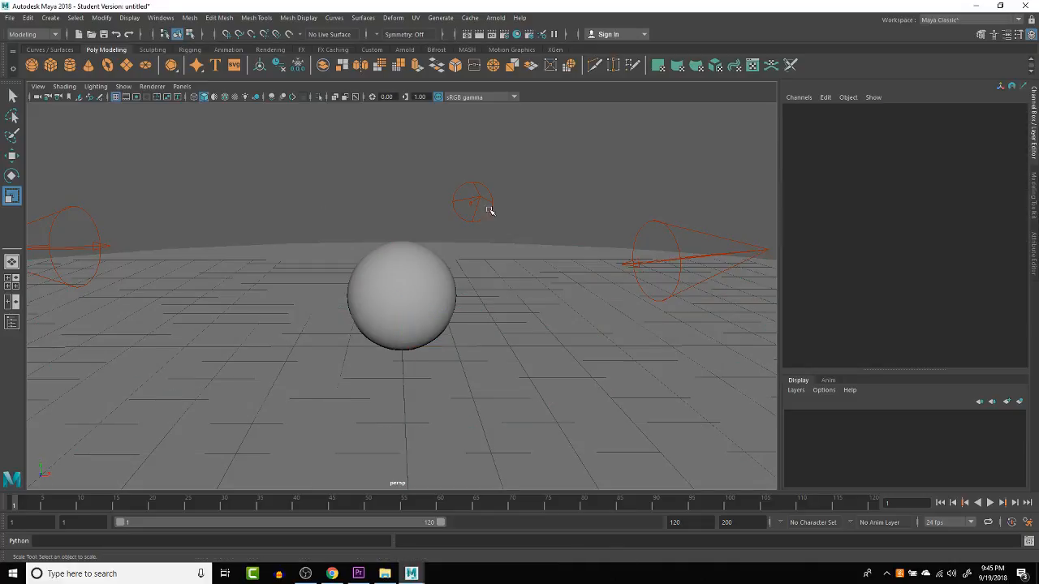
click(480, 33)
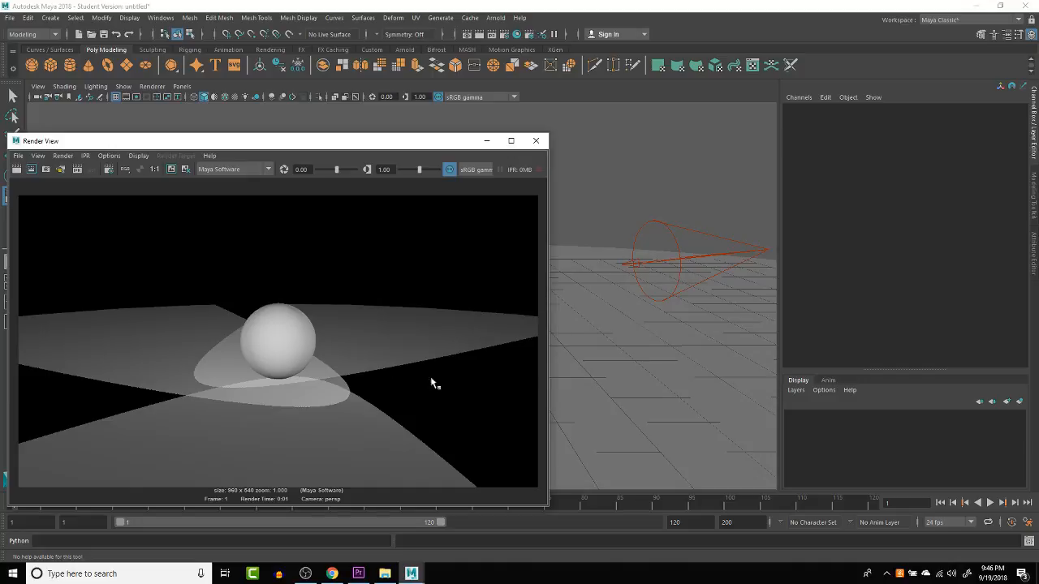
click(535, 140)
Step: Set the Key light's penumbra angle to 50
click(747, 262)
click(721, 237)
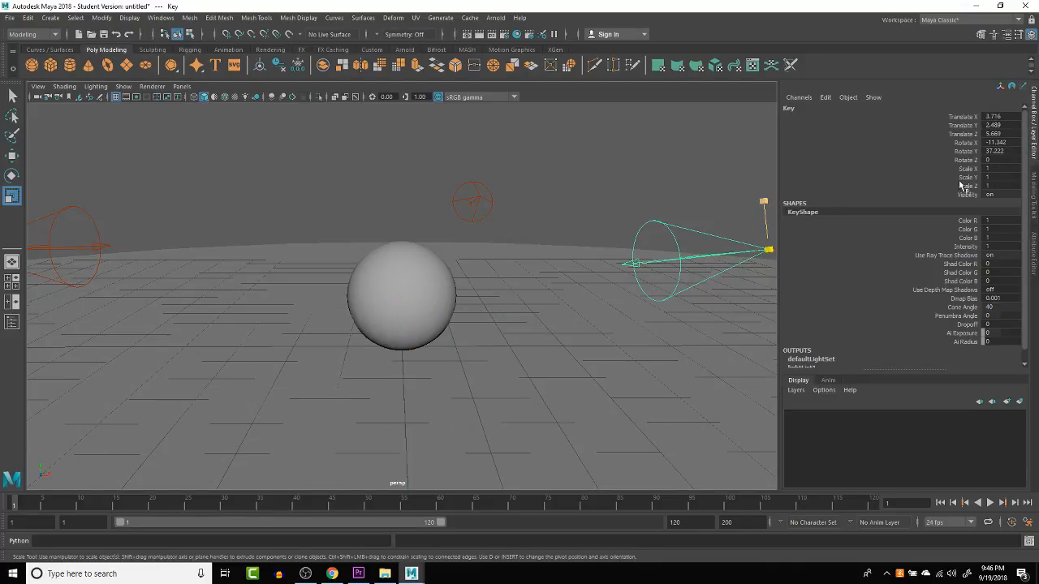
key(ctrl+a)
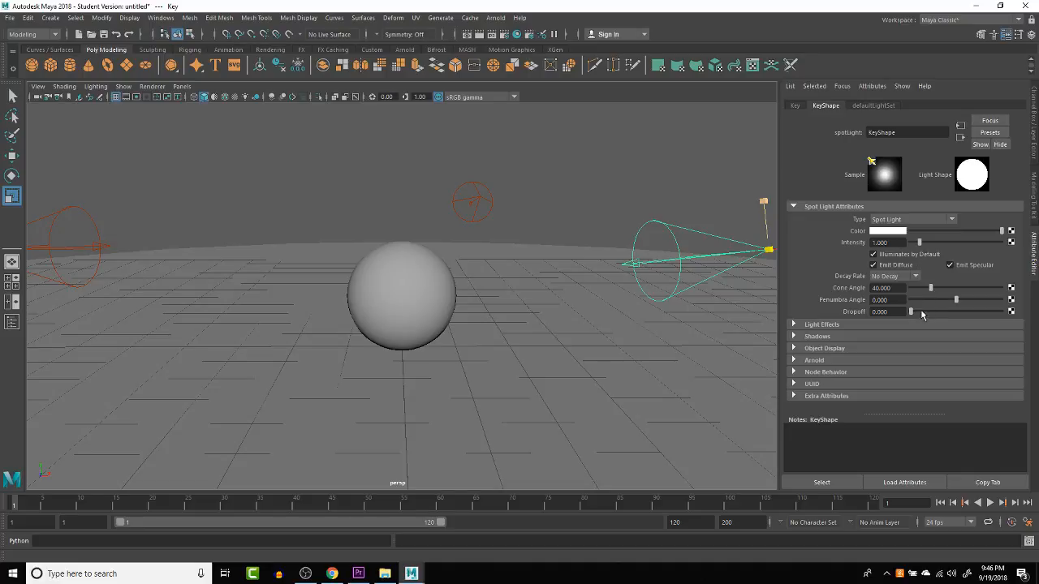
drag(950, 302, 1006, 301)
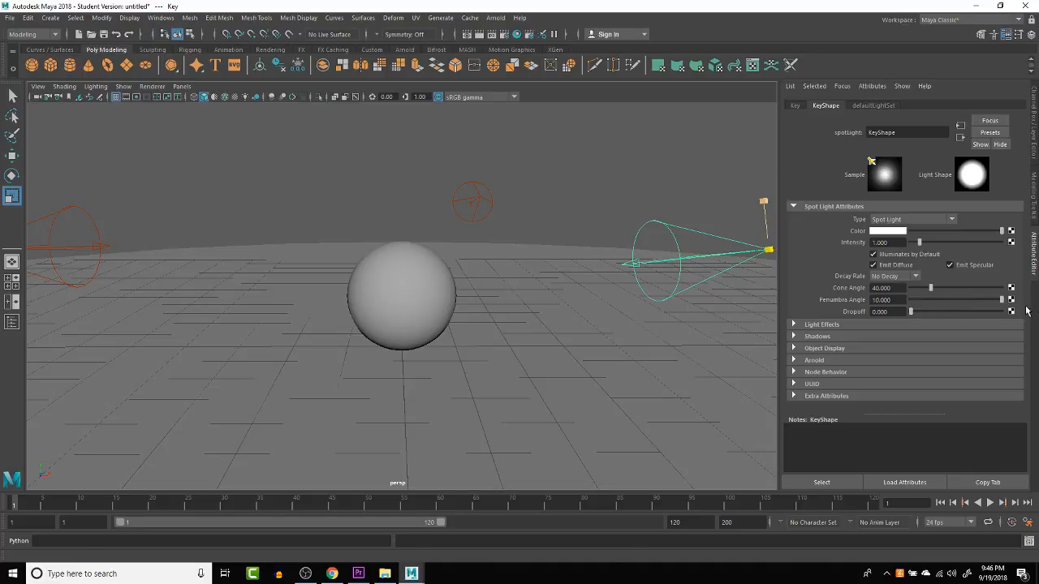
click(900, 299)
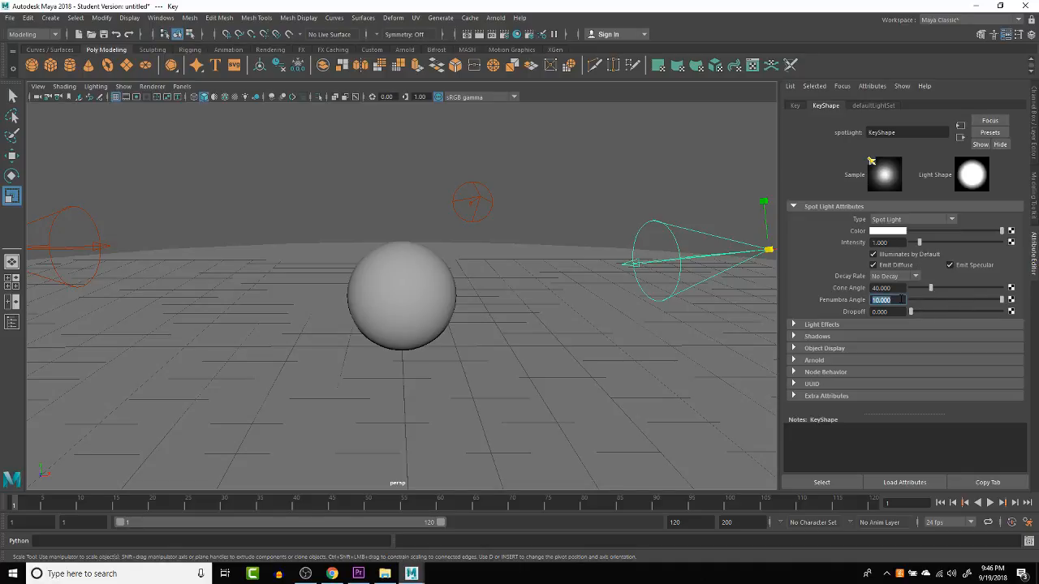
text(50)
key(Return)
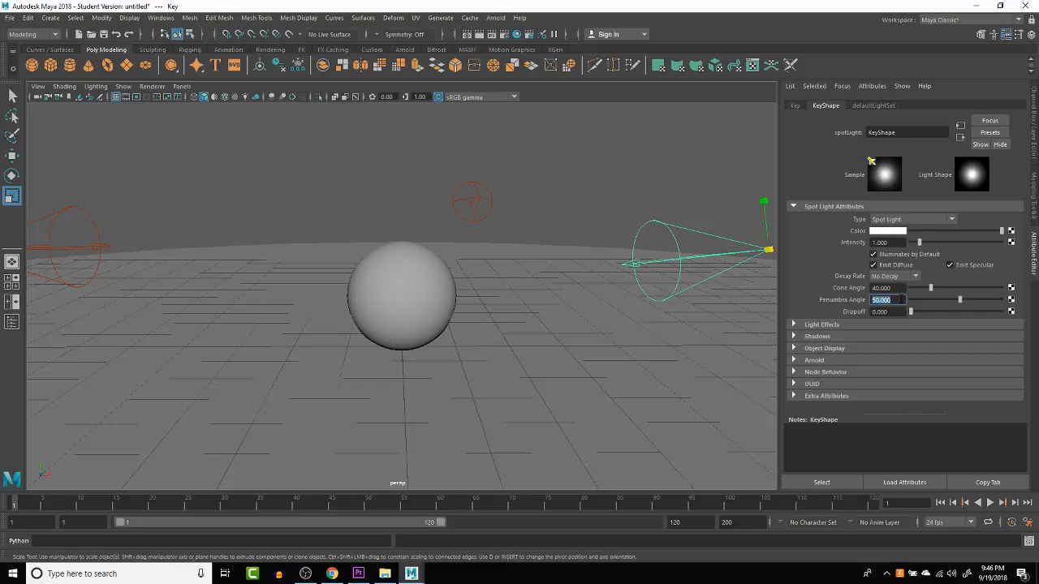
Step: Set the penumbra angle of the light behind the sphere to 50
click(494, 195)
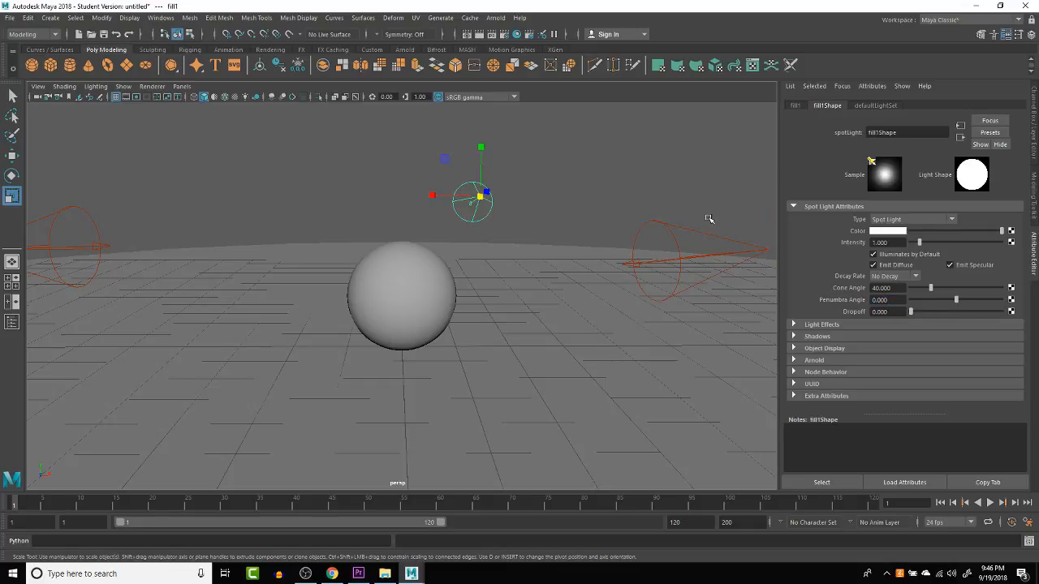
click(899, 299)
text(50)
key(Return)
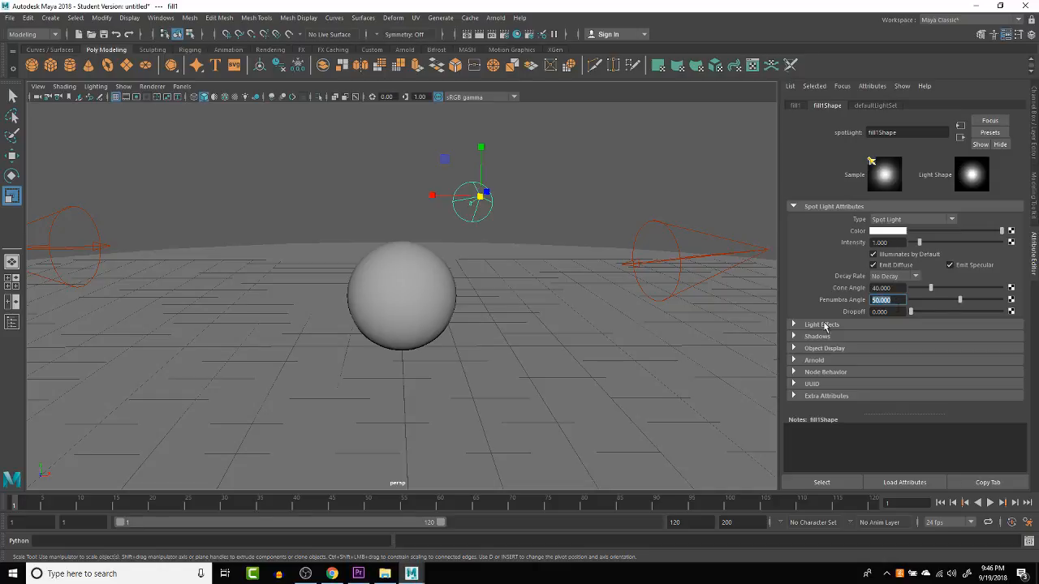
Step: Set the fill light's penumbra angle to 50 and render the current frame
click(81, 213)
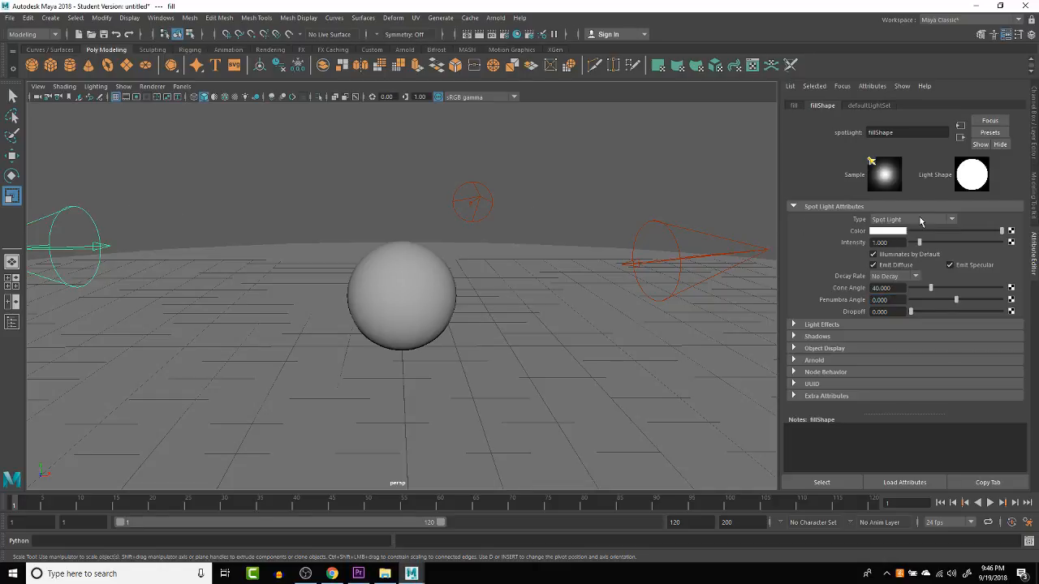
click(893, 287)
double_click(893, 298)
text(50)
key(Return)
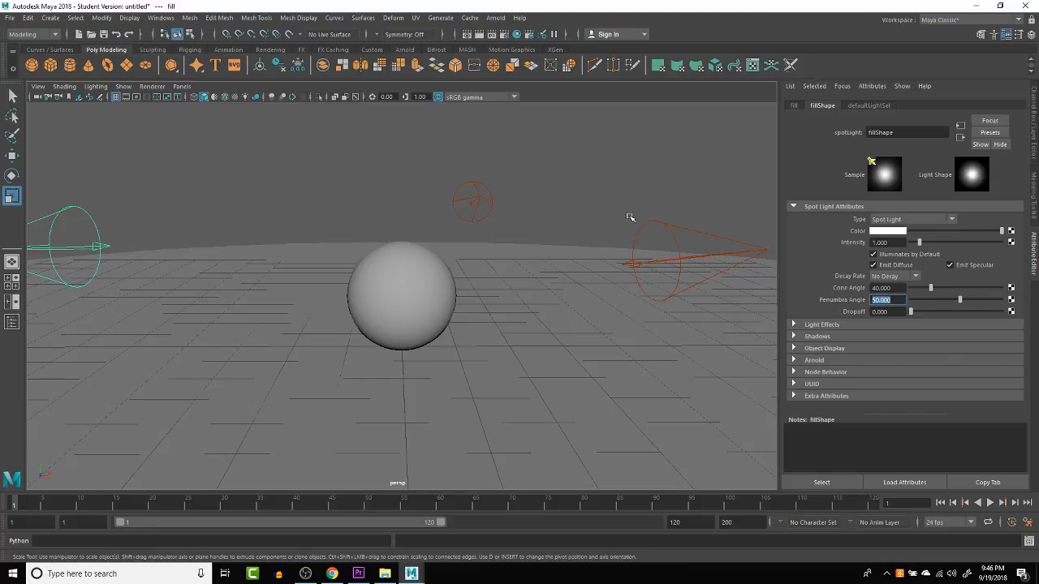
click(479, 34)
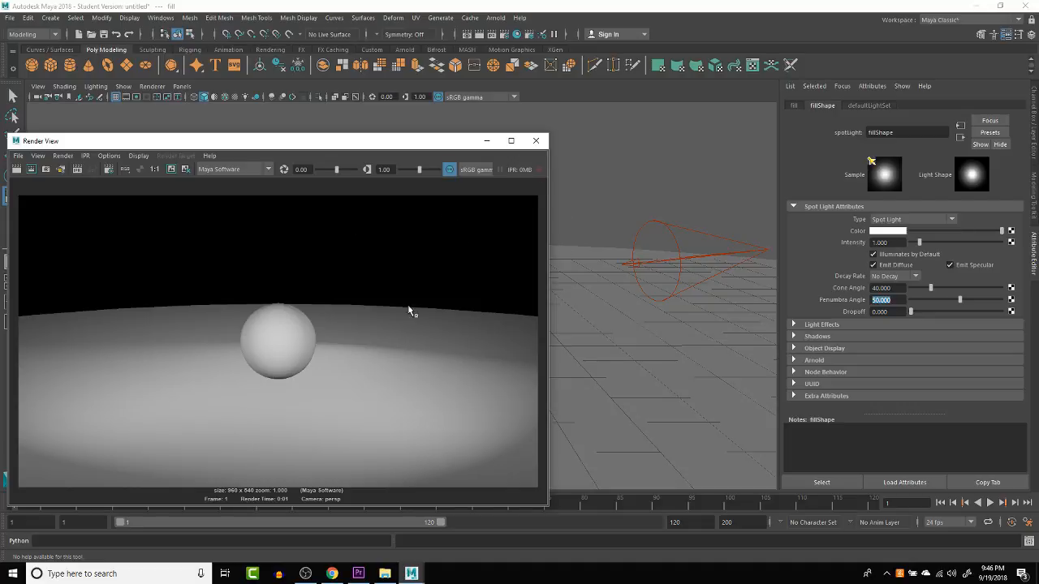
Step: Close the render and set the fill light's intensity to 0
click(537, 141)
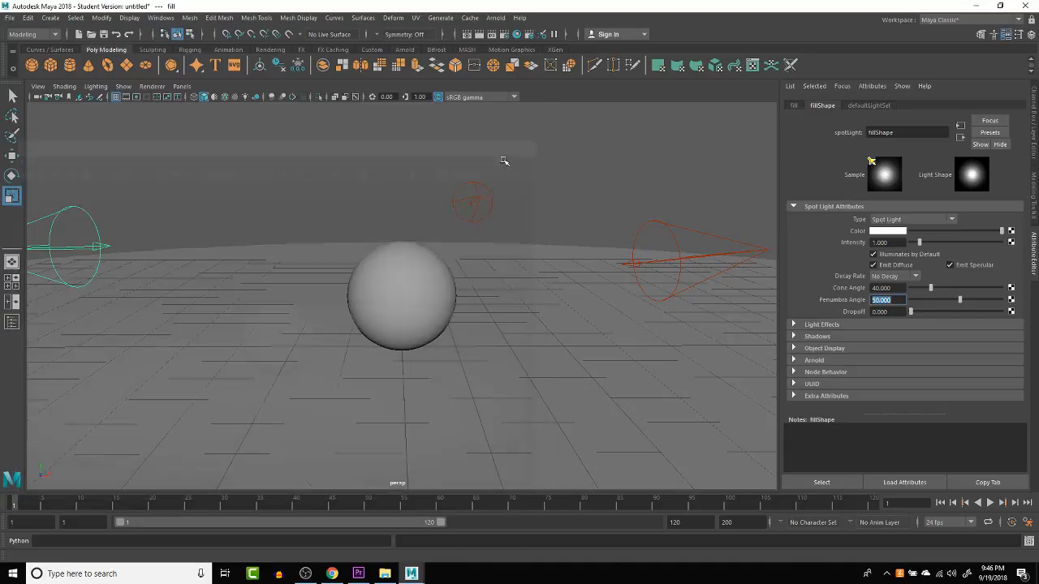
drag(452, 186, 507, 204)
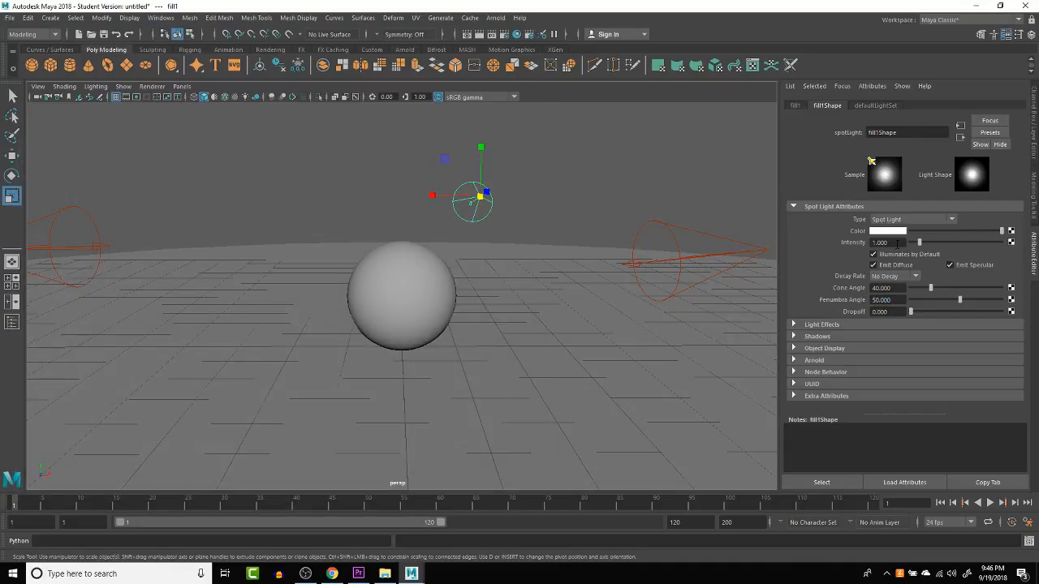
click(85, 223)
drag(410, 185, 410, 259)
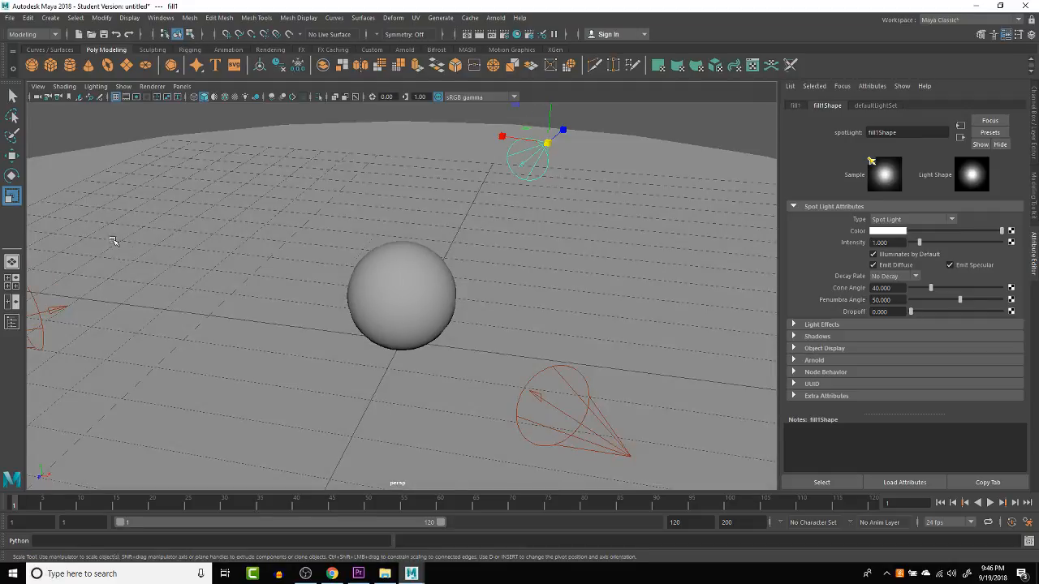
alt+drag(113, 240, 175, 196)
shift+drag(115, 235, 127, 246)
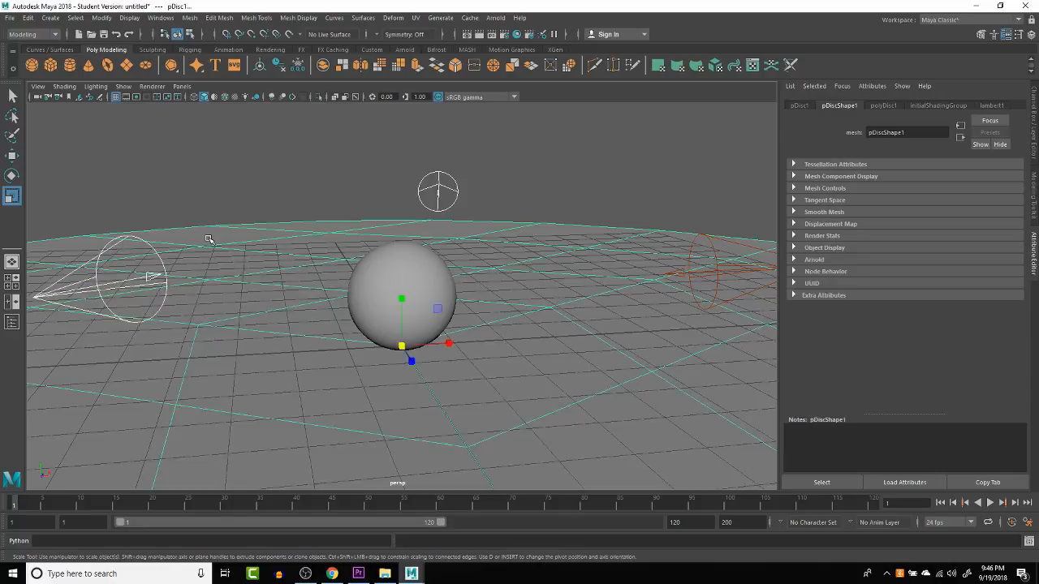
click(166, 276)
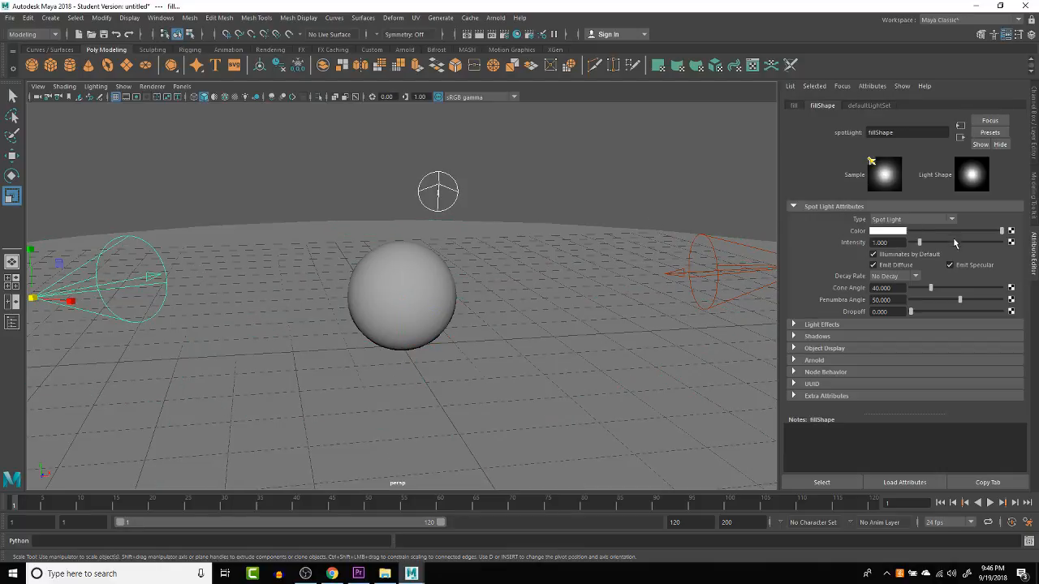
double_click(896, 243)
text(0)
key(Return)
Step: Set the intensity of the back light behind the sphere to 0
click(444, 183)
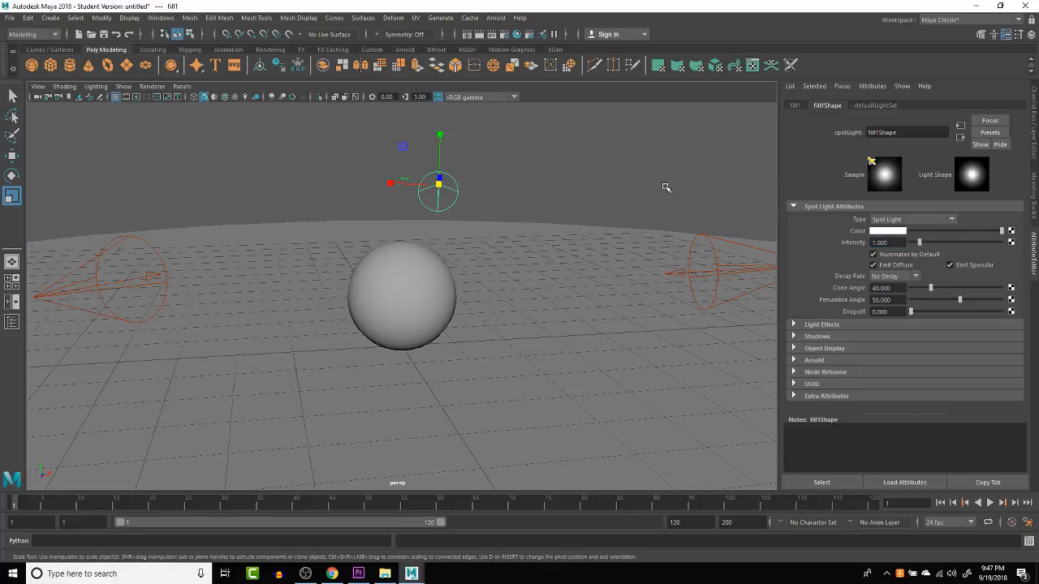
double_click(894, 242)
text(0)
key(Return)
Step: Render the current frame to examine the Key light on its own, and close the render
alt+drag(487, 257, 471, 251)
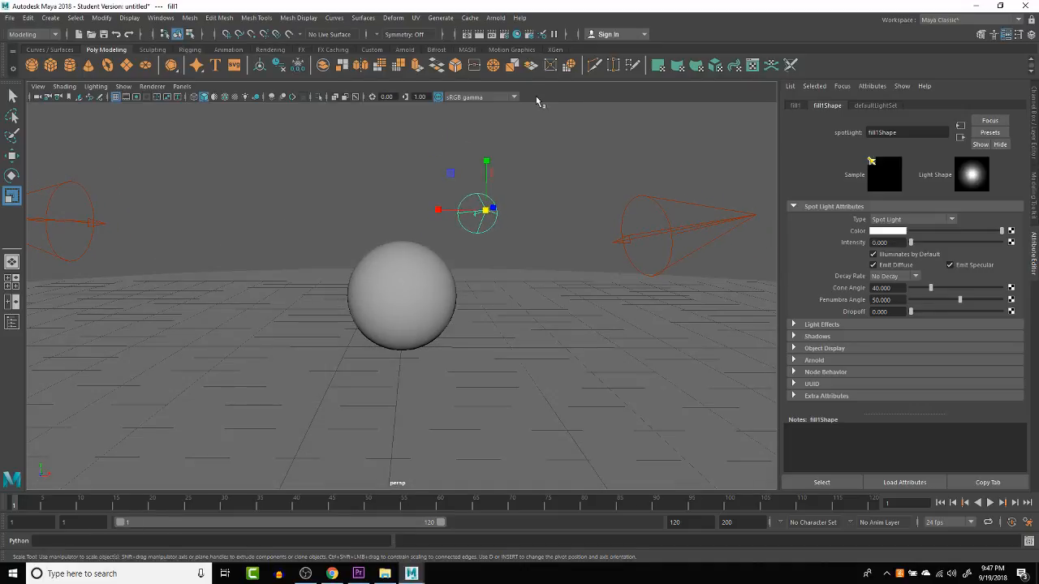
click(479, 36)
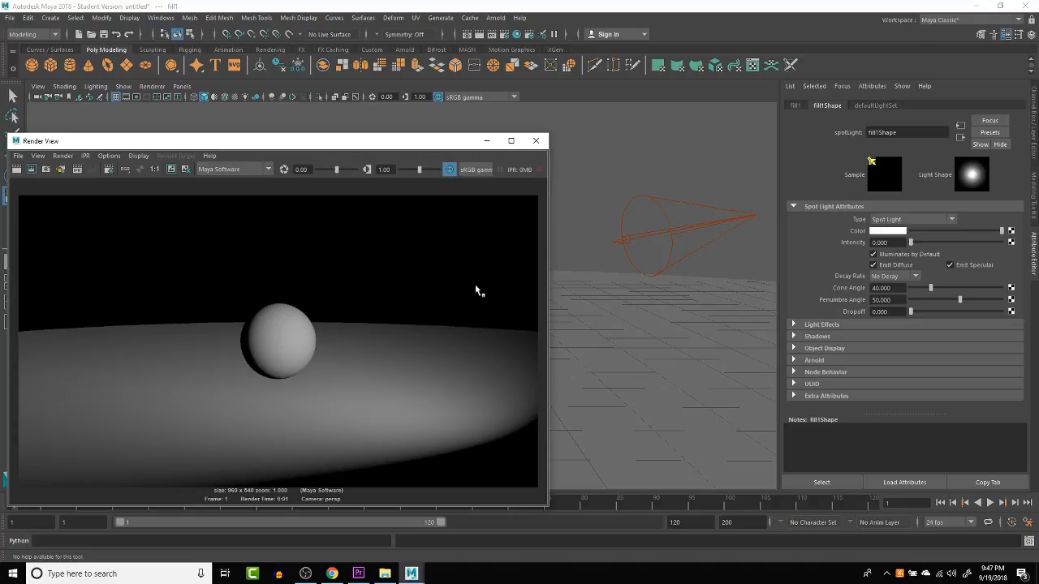
drag(386, 143, 651, 178)
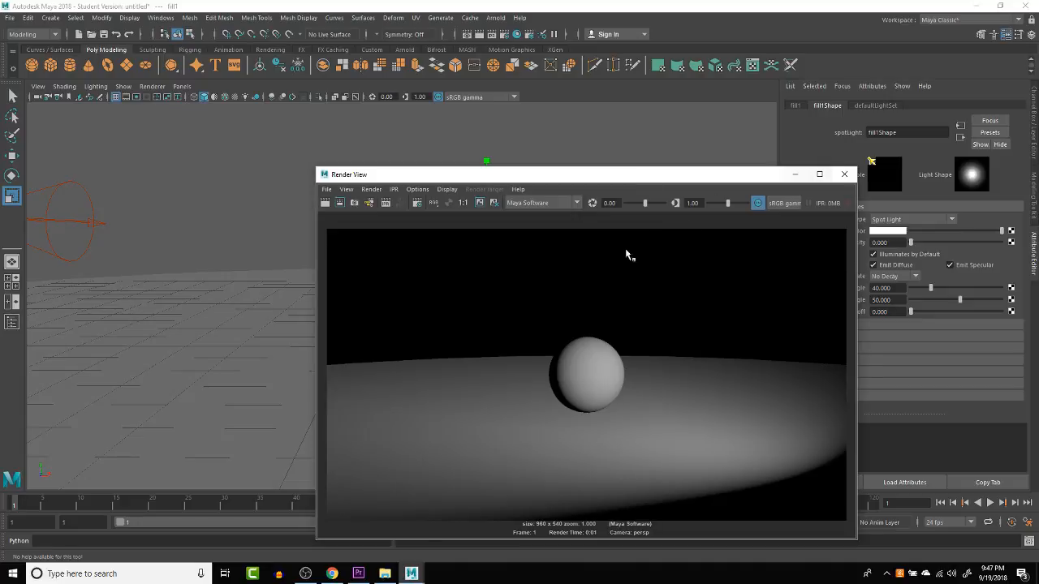
click(844, 173)
Step: Set the fill light's intensity to 0.3, render the current frame to check it, and close the render
click(103, 211)
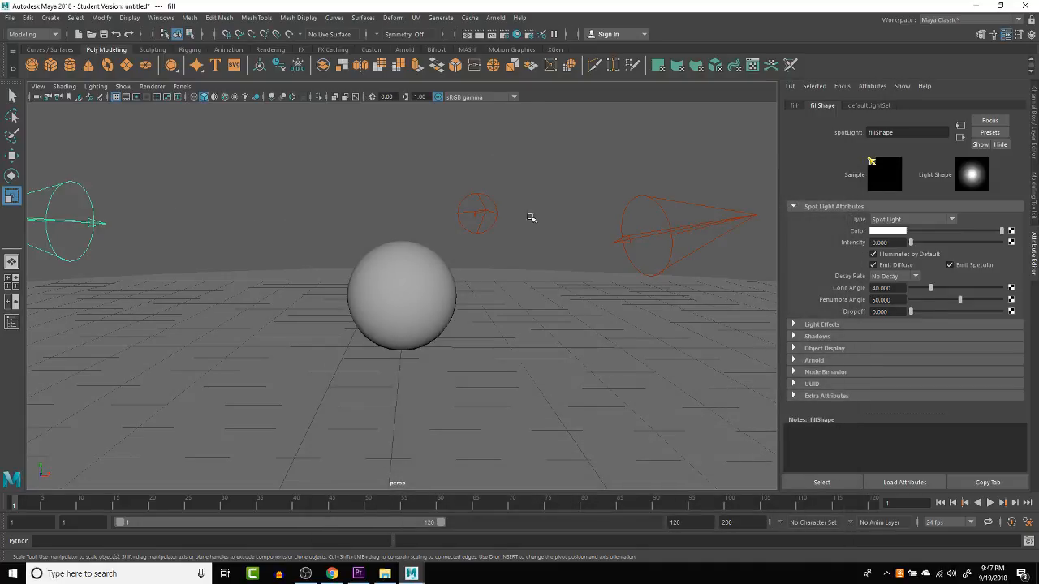
drag(899, 242, 730, 223)
text(.3)
key(Return)
click(479, 35)
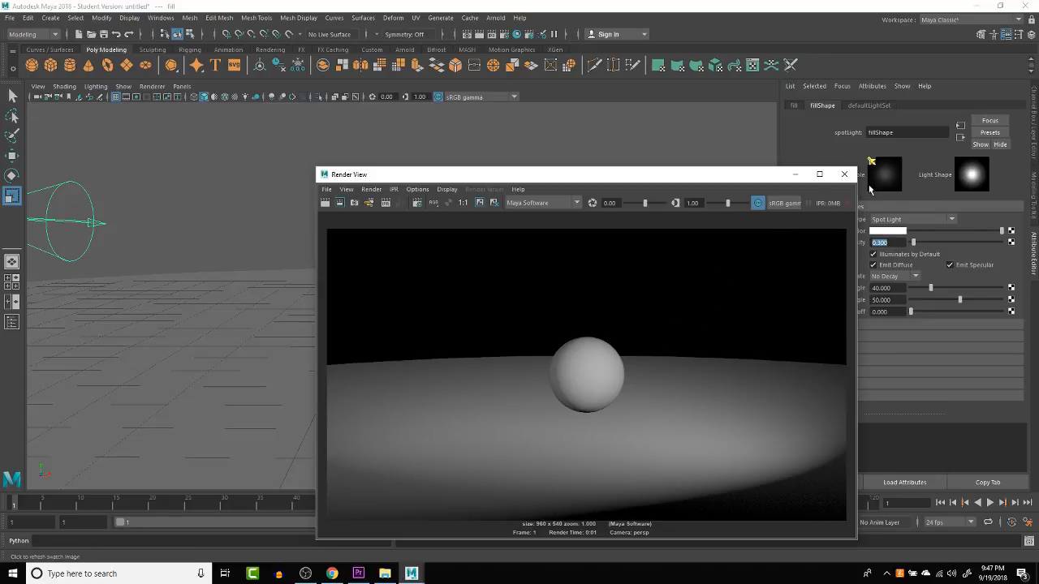
click(844, 174)
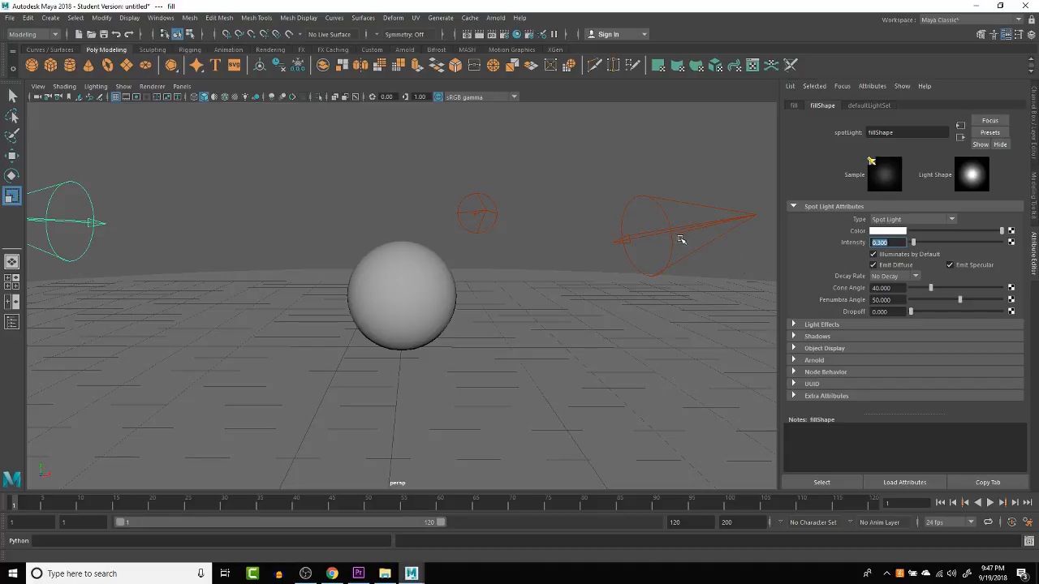
Step: Set the back light's intensity to 3 and render the current frame
click(474, 203)
drag(895, 241, 773, 245)
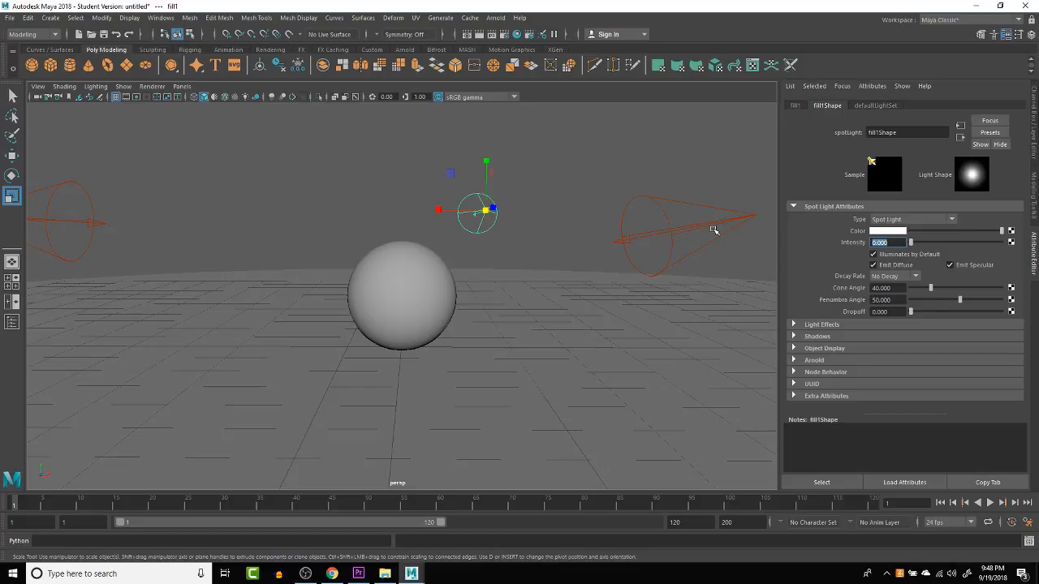
text(3)
key(Return)
click(478, 34)
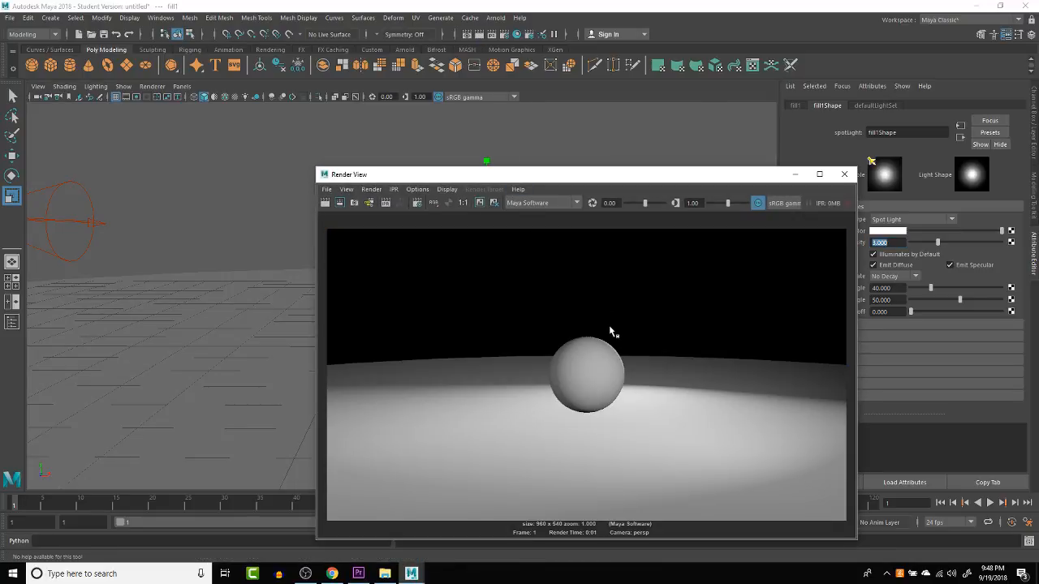
Step: Examine the rim light along the sphere's upper edge in the render and close the render
scroll(618, 355, up, 2)
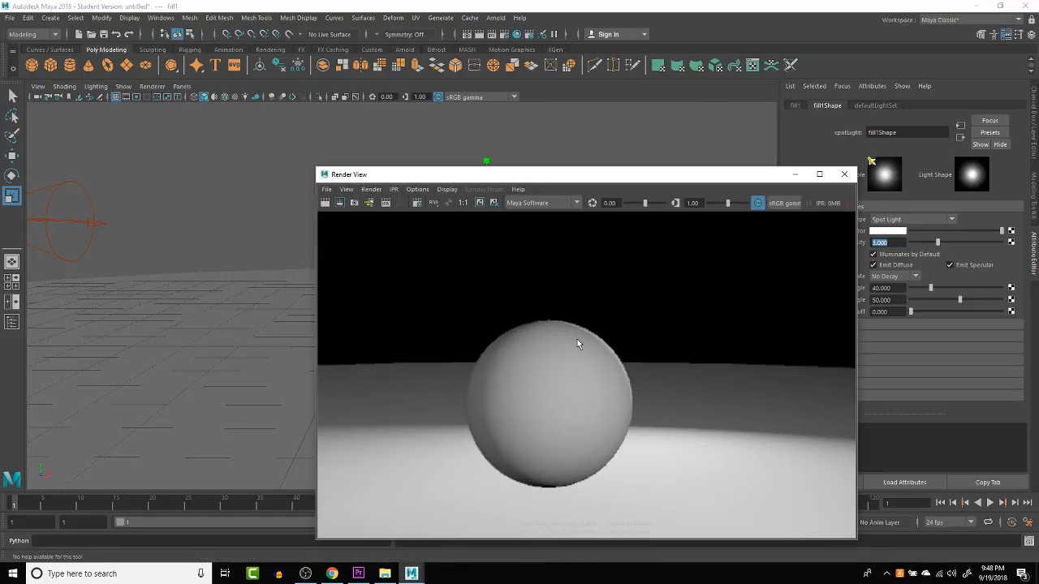
drag(566, 325, 622, 364)
click(614, 361)
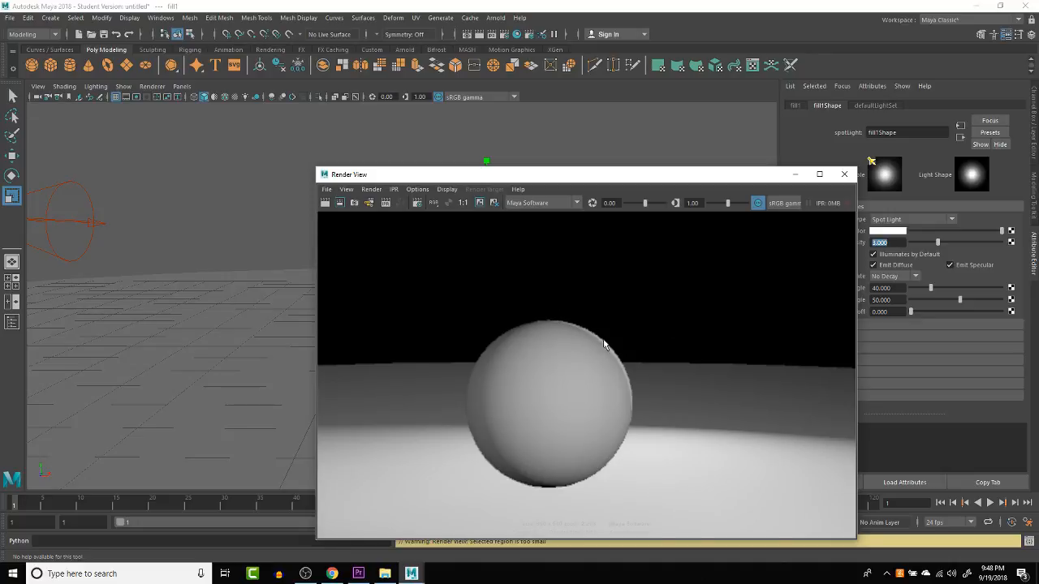
scroll(603, 345, down, 3)
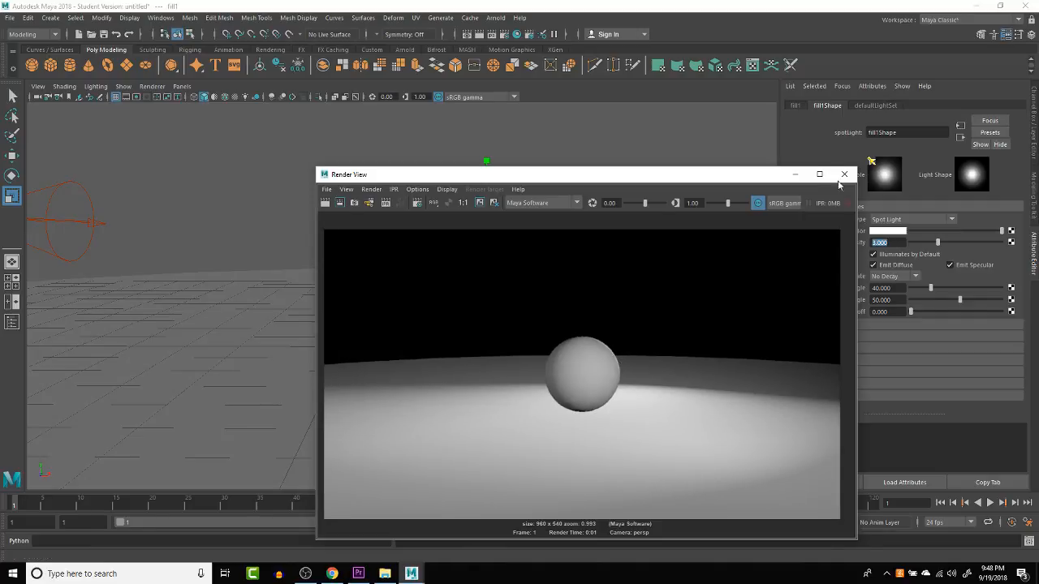
click(843, 176)
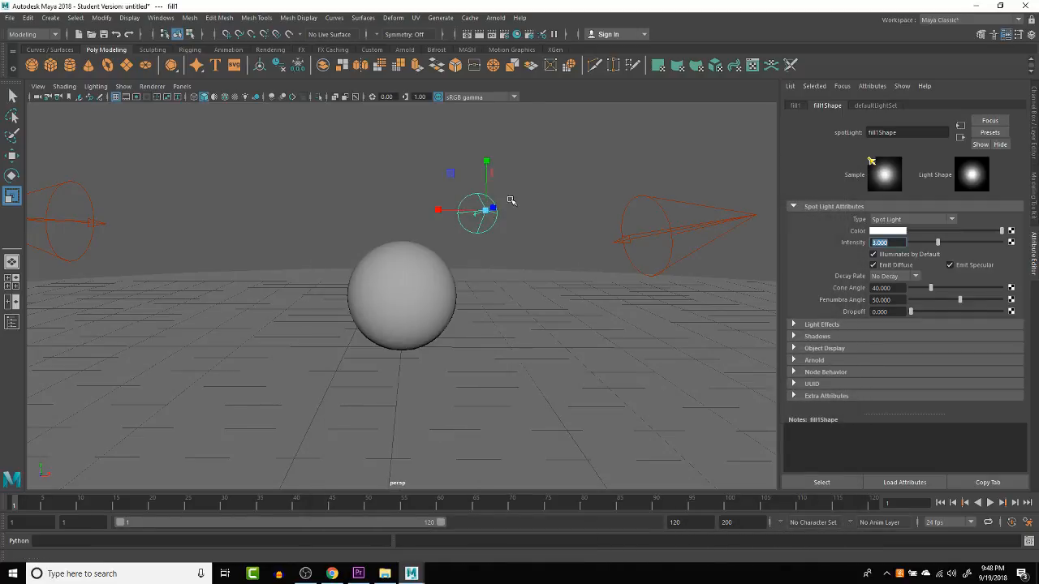
Step: Move the back light sideways toward the Key light, rotate it toward the sphere, and check the result in a render
key(e)
key(w)
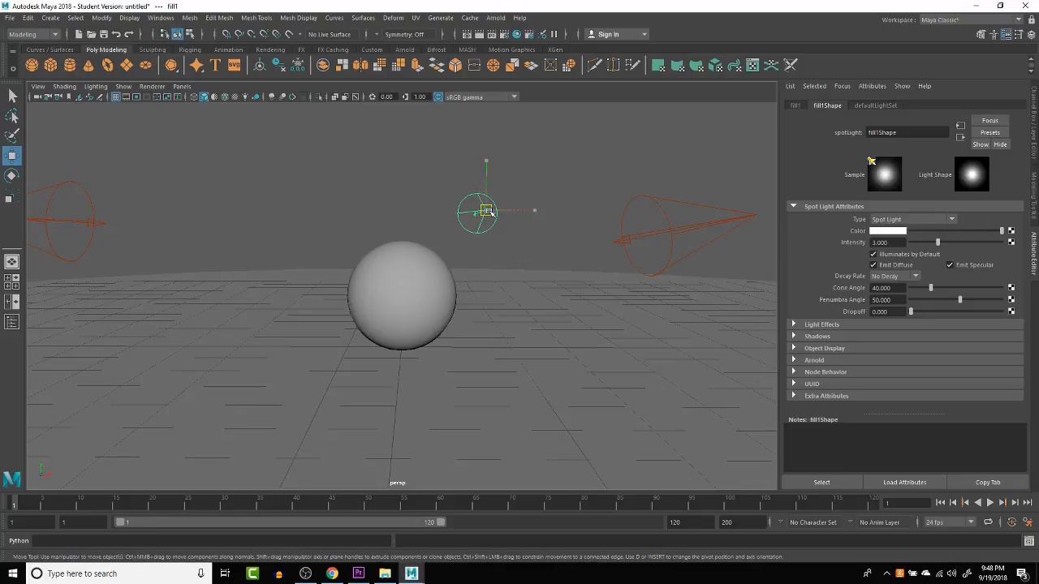
key(e)
drag(544, 220, 538, 237)
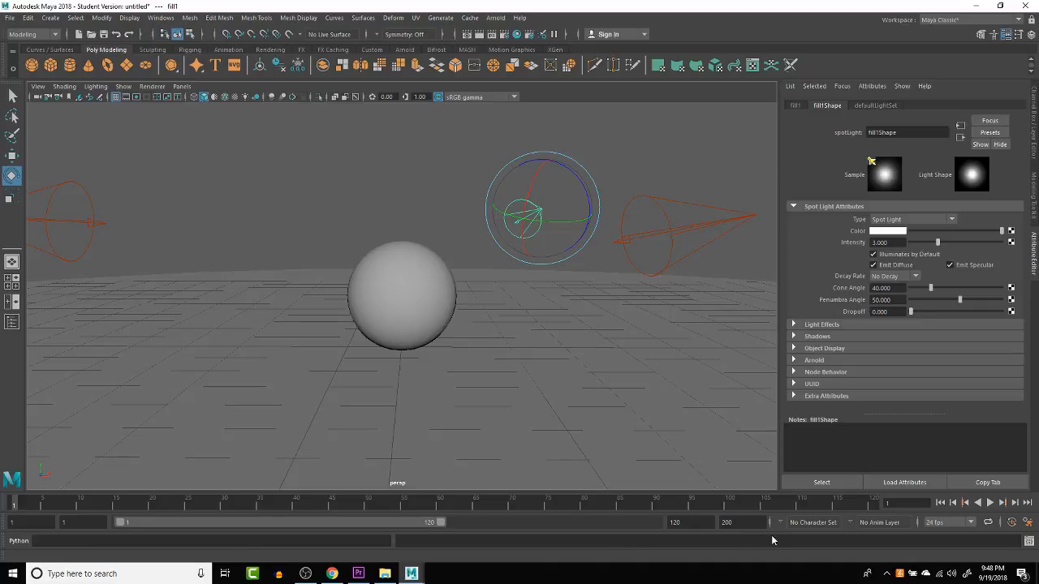
click(468, 35)
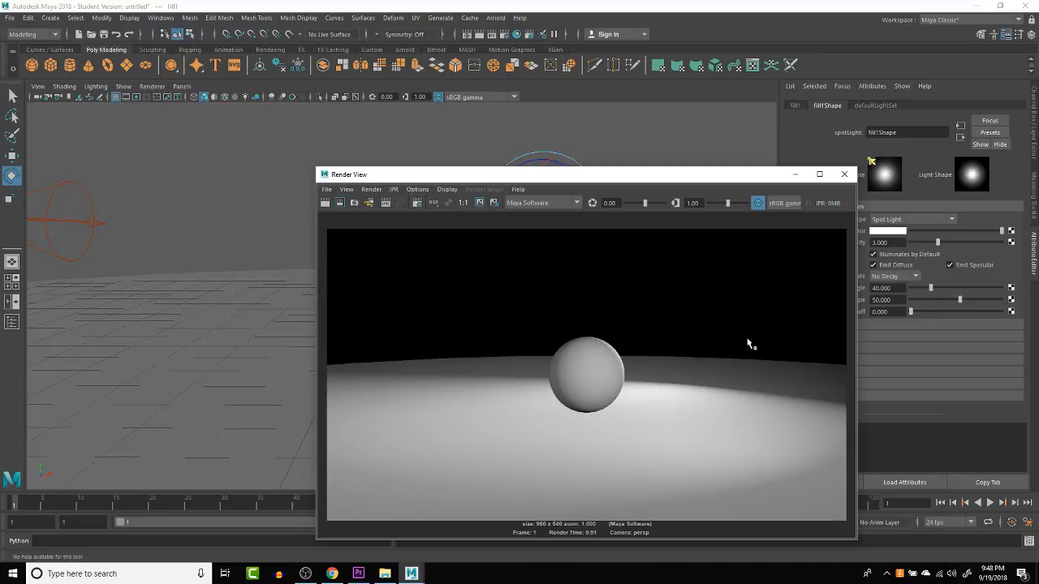
click(844, 174)
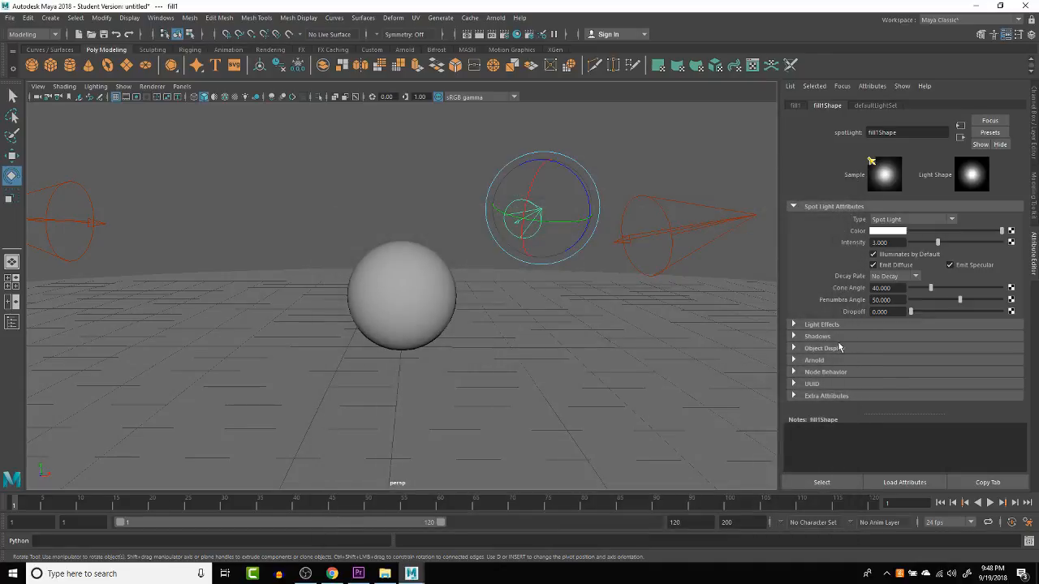
Step: Enable Use Depth Map Shadows on the back, Key and fill lights, and check the shadows in a render of the current frame
click(828, 337)
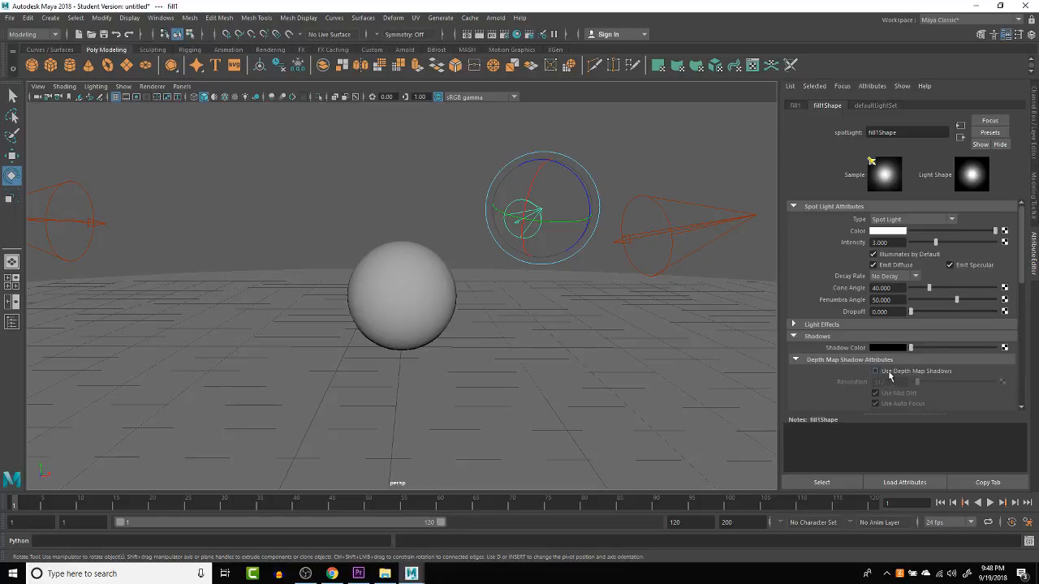
click(890, 371)
click(664, 208)
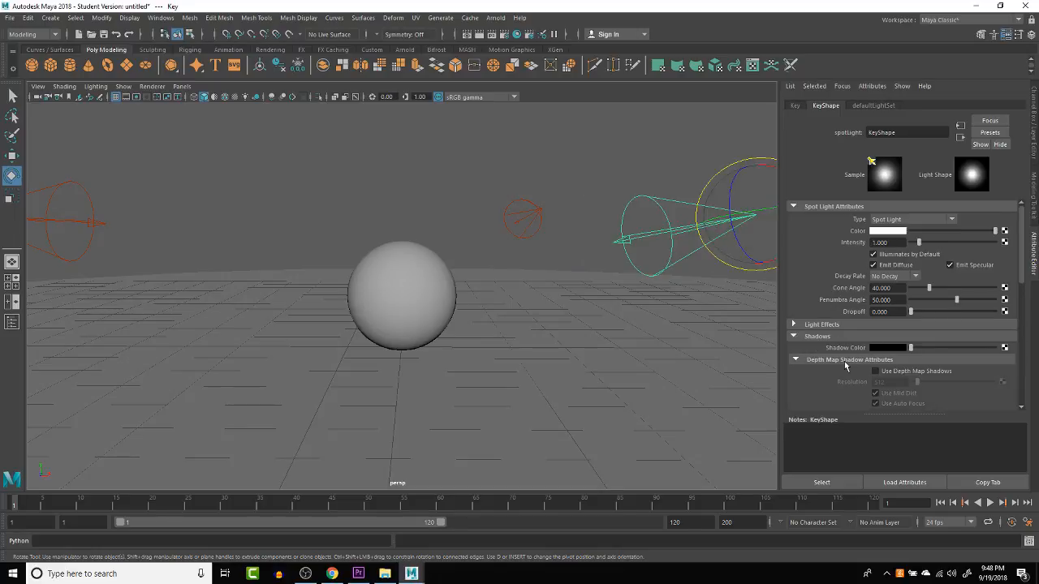
click(886, 373)
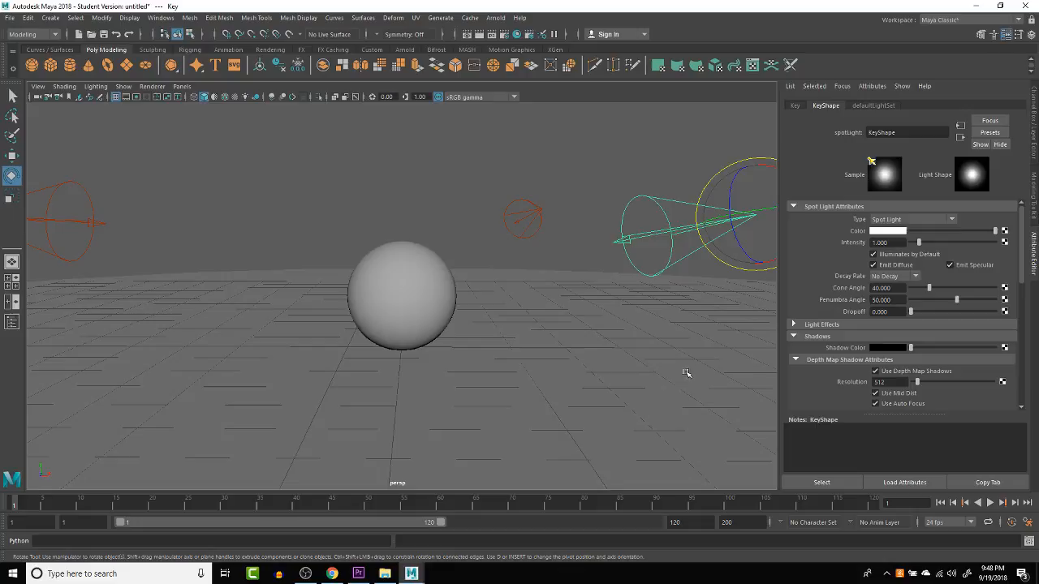
click(53, 194)
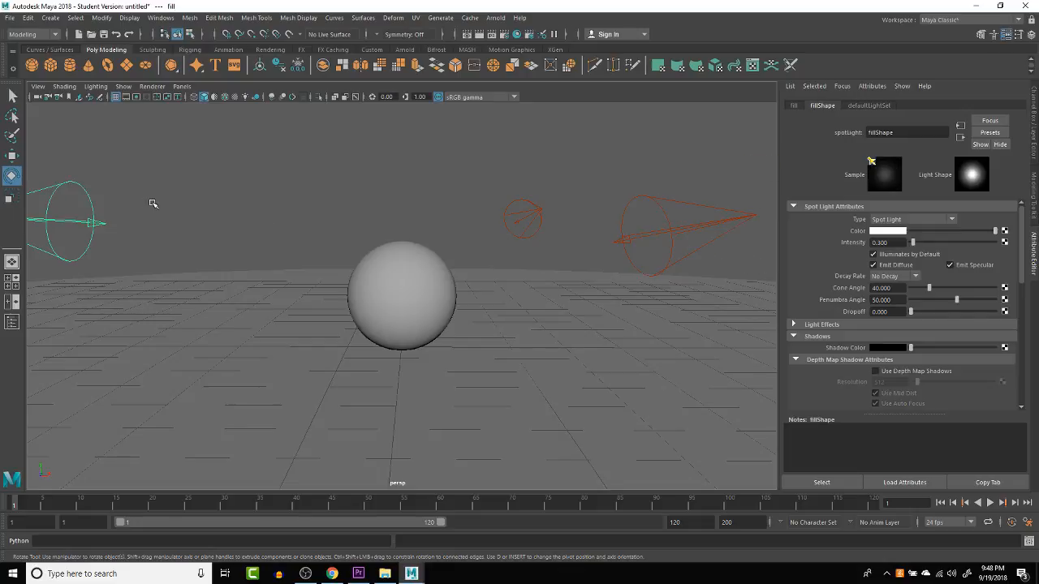
click(884, 371)
click(479, 33)
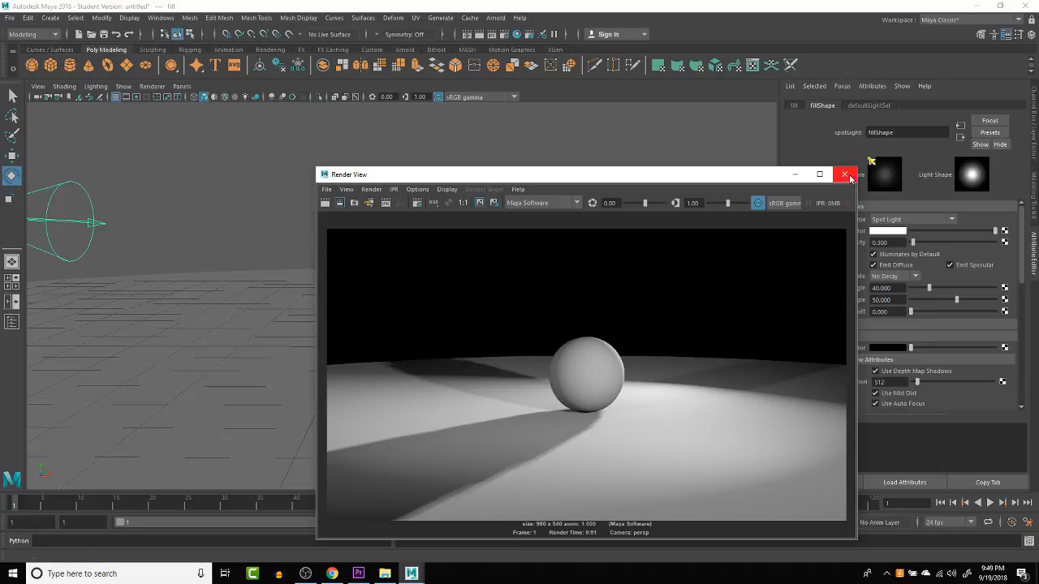
click(845, 175)
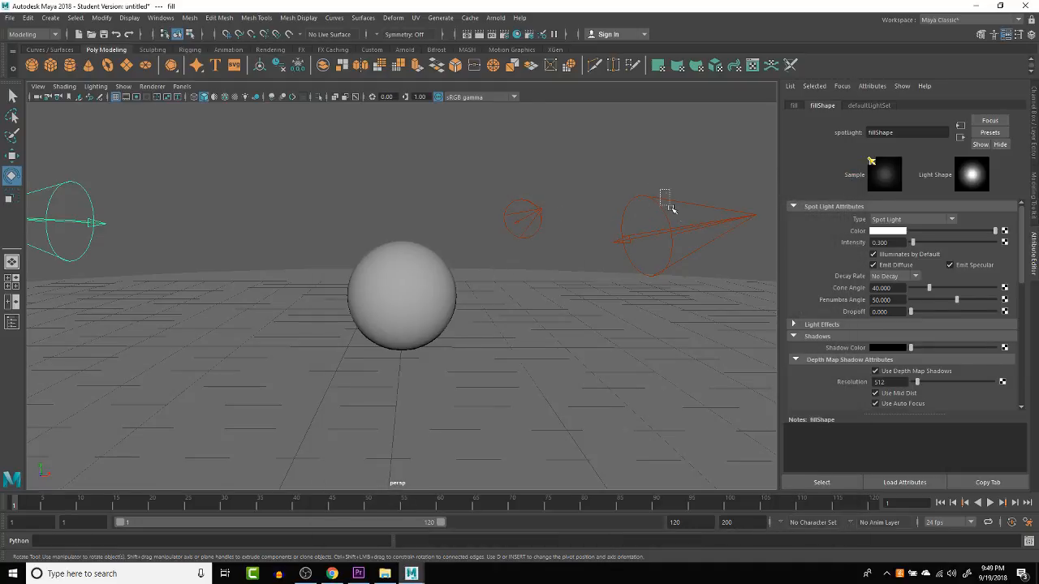
Step: Select the Key light and examine the placement of the three lights around the sphere in the perspective and side views
click(674, 230)
key(w)
alt+drag(669, 242, 645, 258)
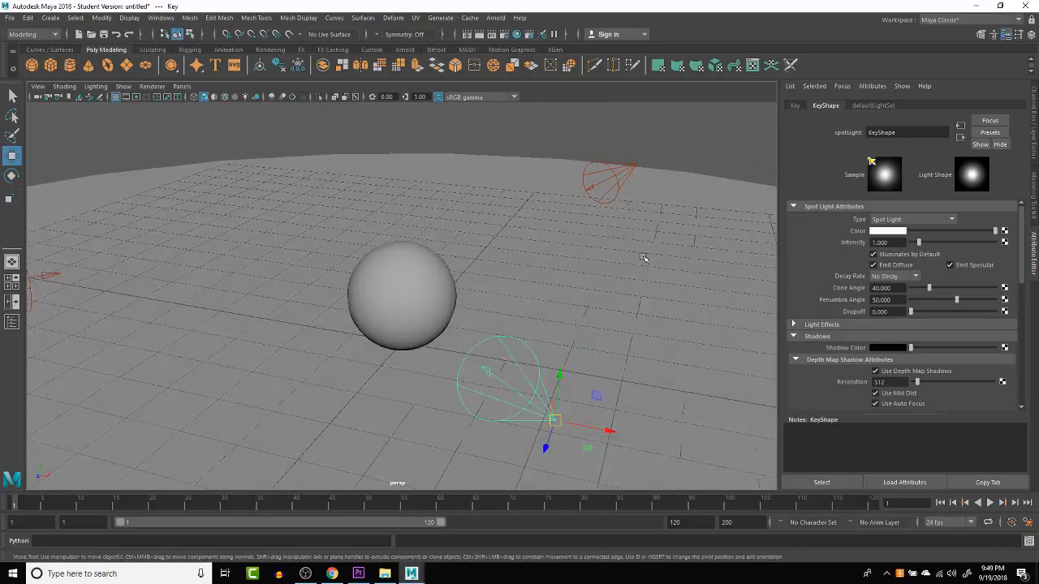
drag(551, 418, 424, 392)
key(e)
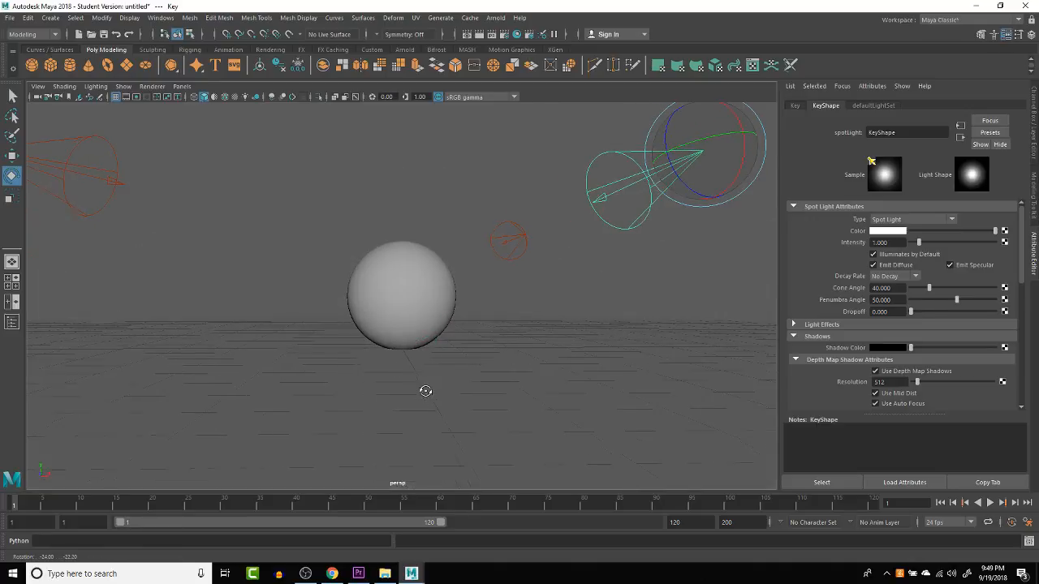
alt+right_drag(420, 398, 408, 378)
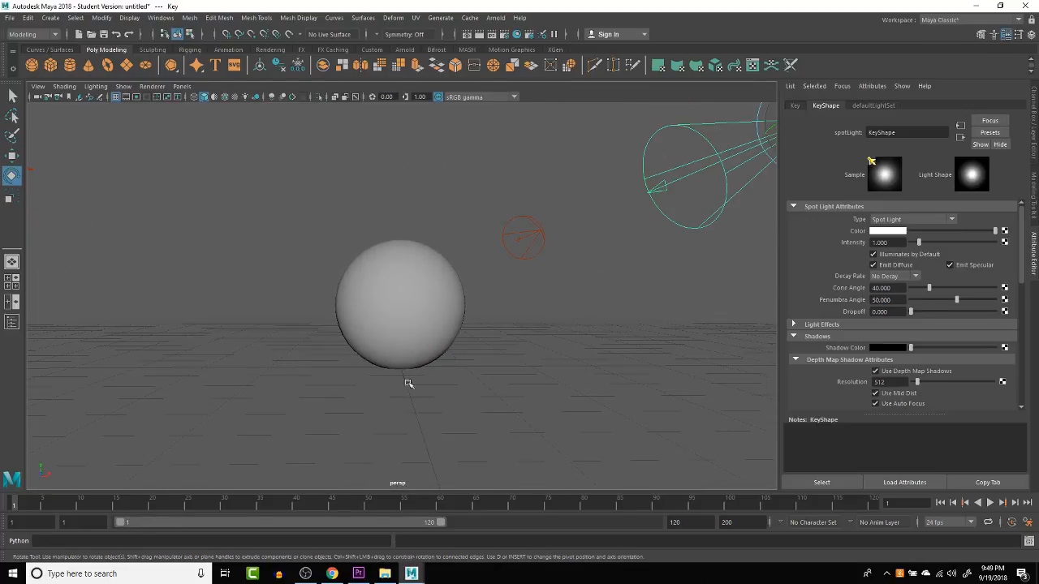
key(space)
key(space)
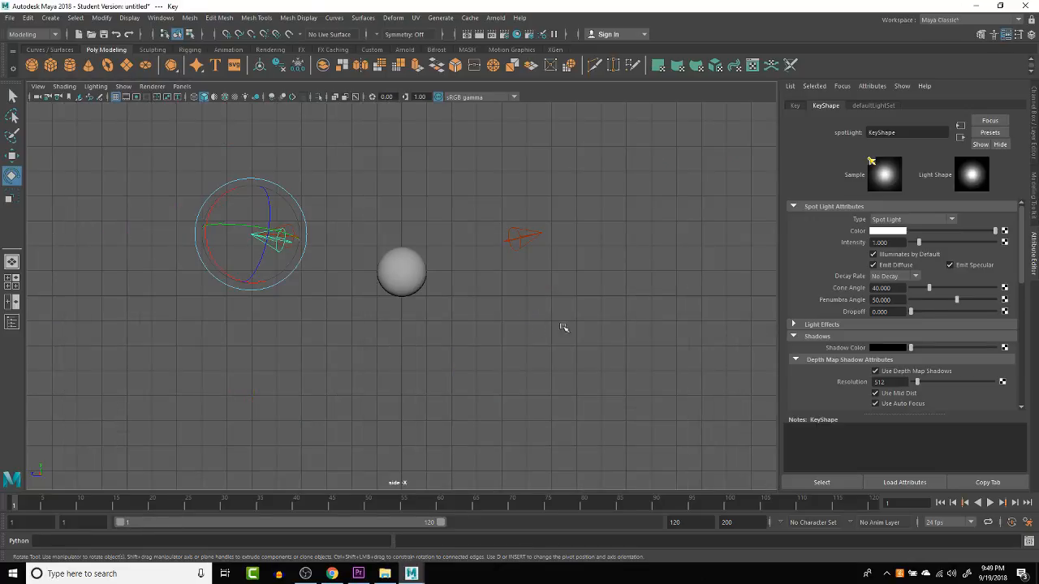
key(space)
key(space)
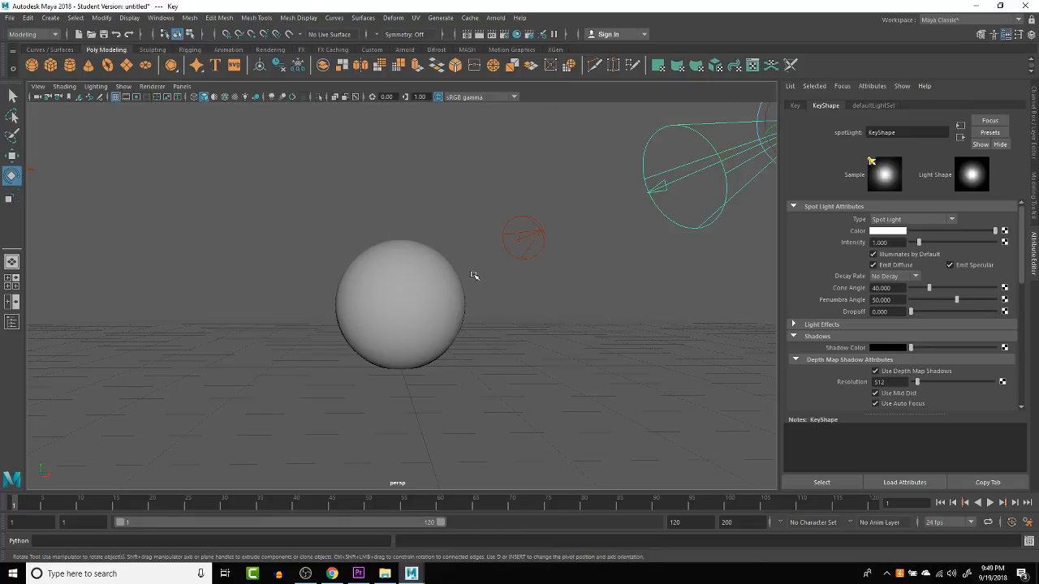
alt+drag(528, 247, 527, 249)
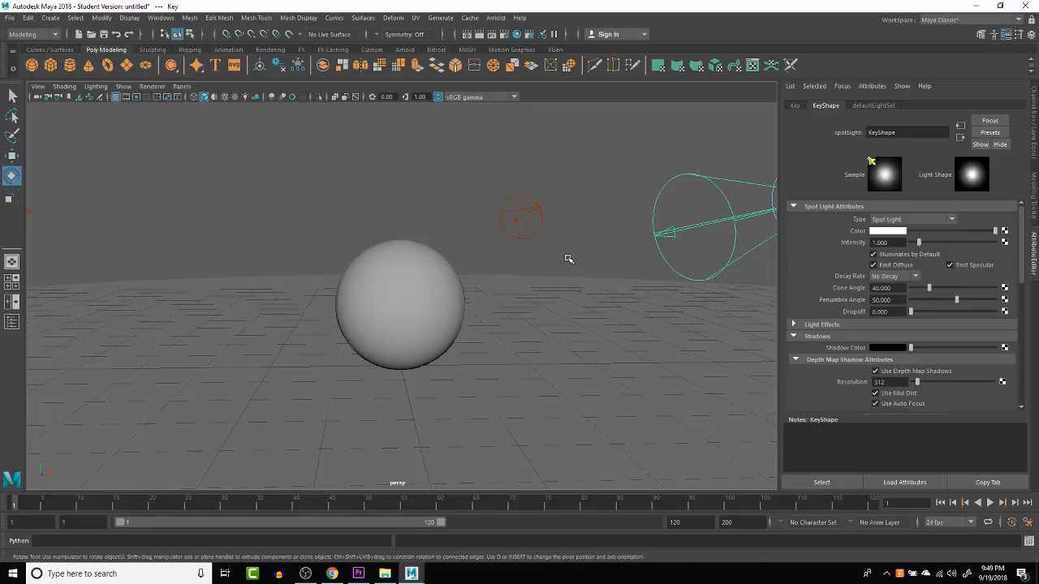
scroll(554, 254, down, 5)
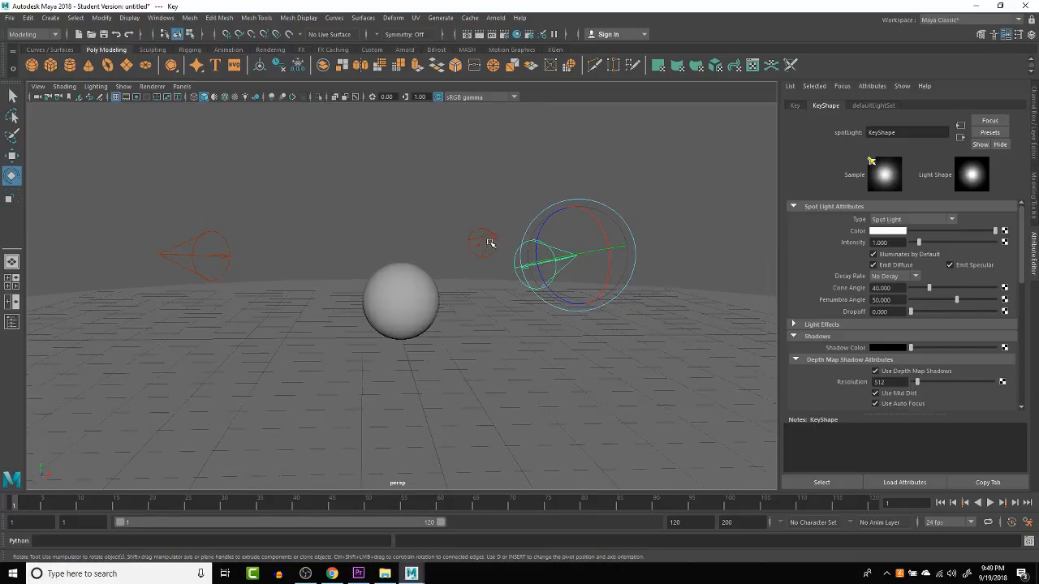
Step: Select all three spot lights around the sphere and delete them
drag(454, 205, 608, 302)
click(195, 230)
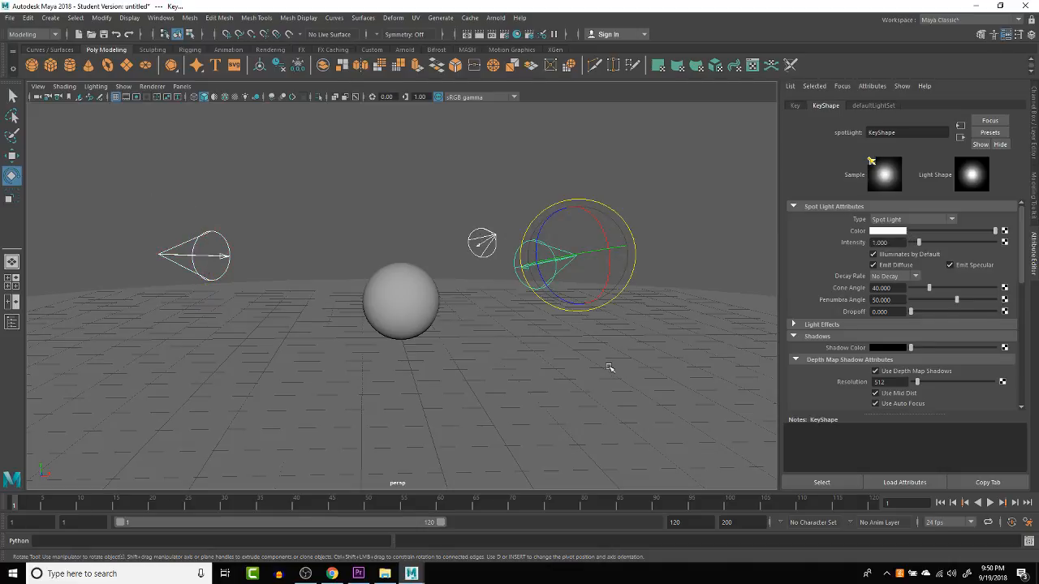
key(Delete)
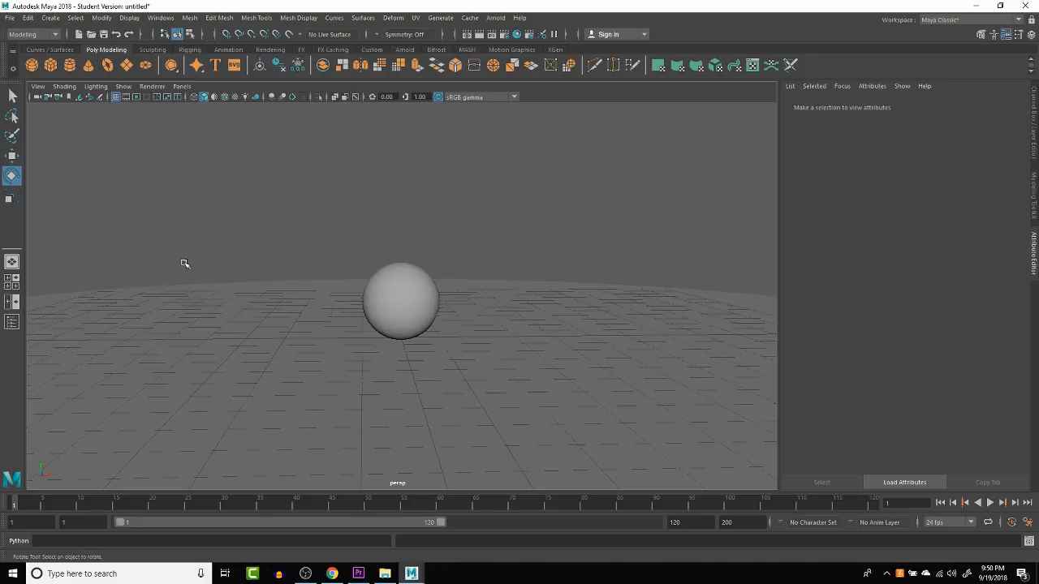
Step: Show only the perspective view, open the Outliner and dock it beside the view
click(13, 307)
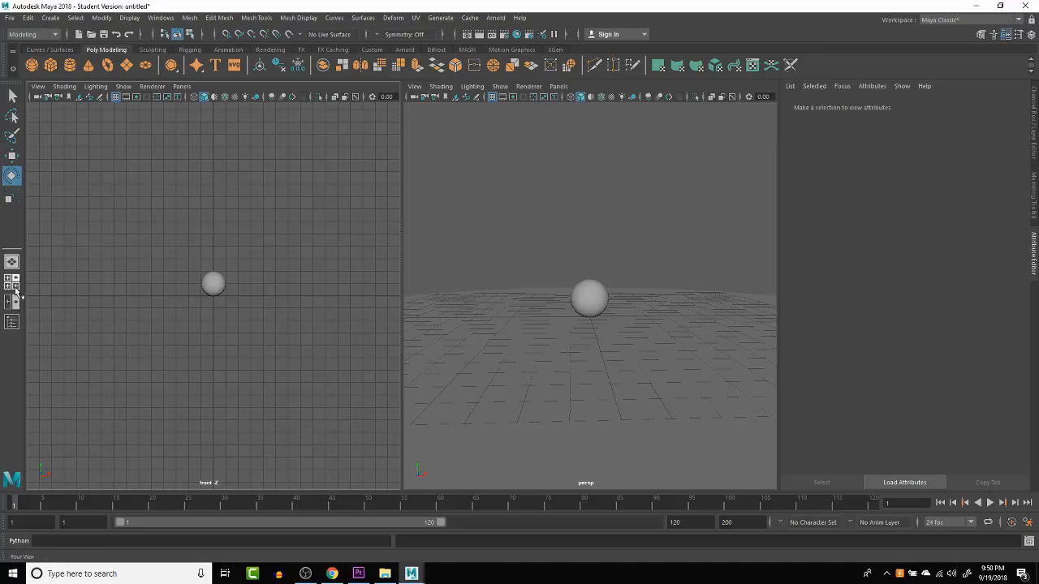
click(14, 286)
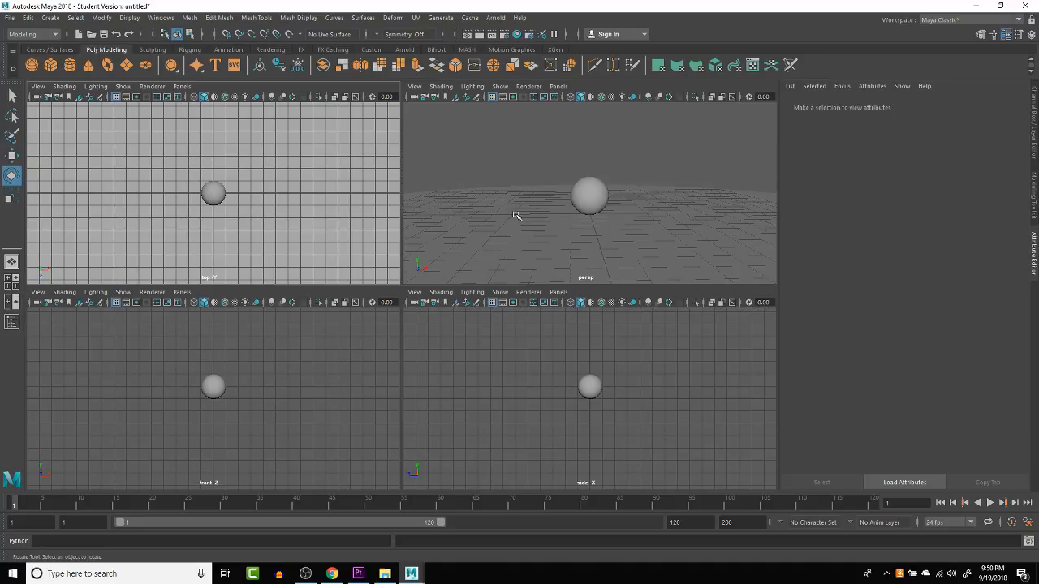
key(space)
click(11, 322)
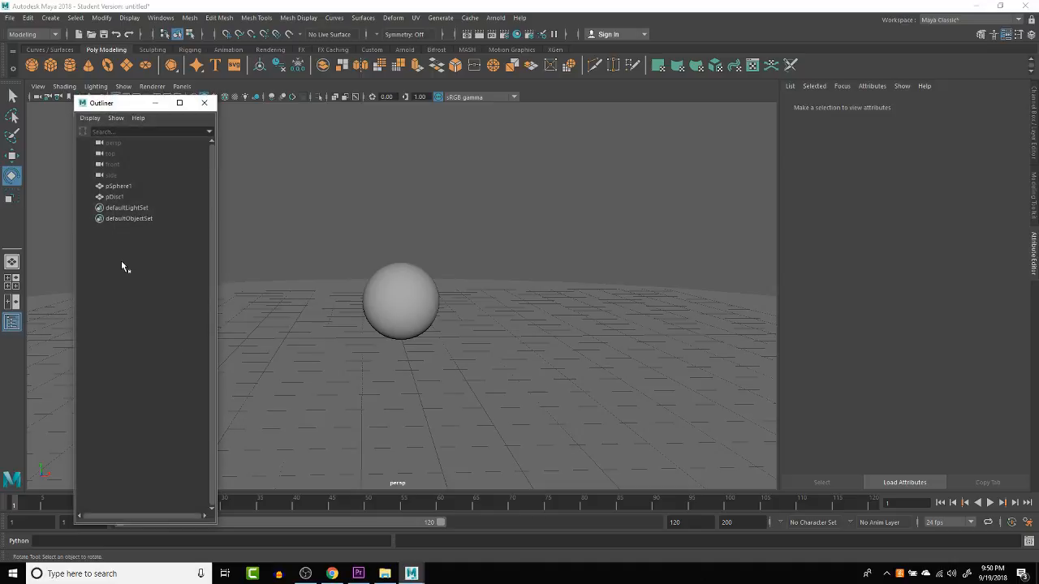
drag(133, 106, 24, 110)
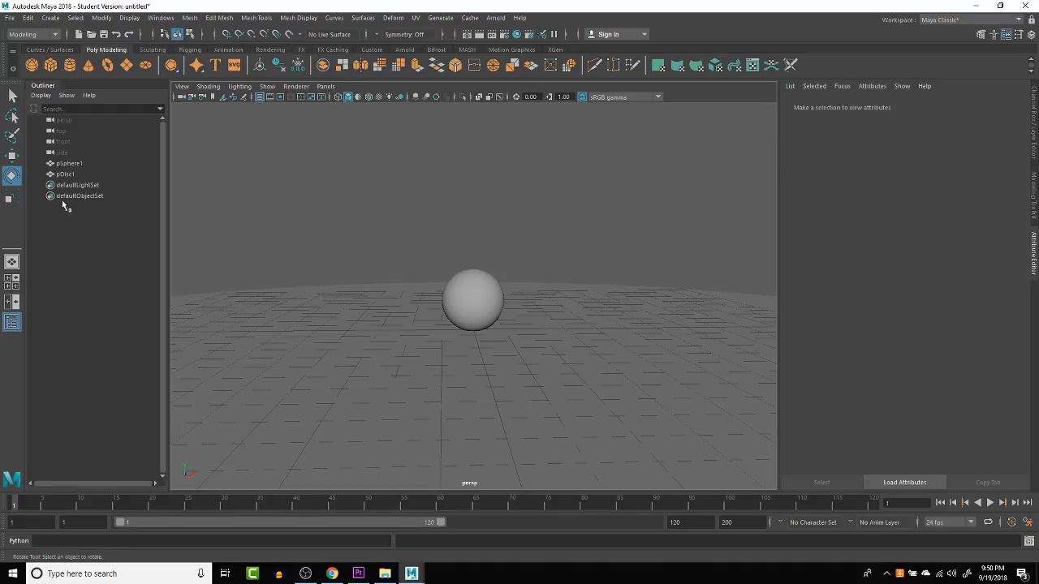
Step: Rename the floor disc as ground and the sphere as object
click(65, 176)
double_click(65, 175)
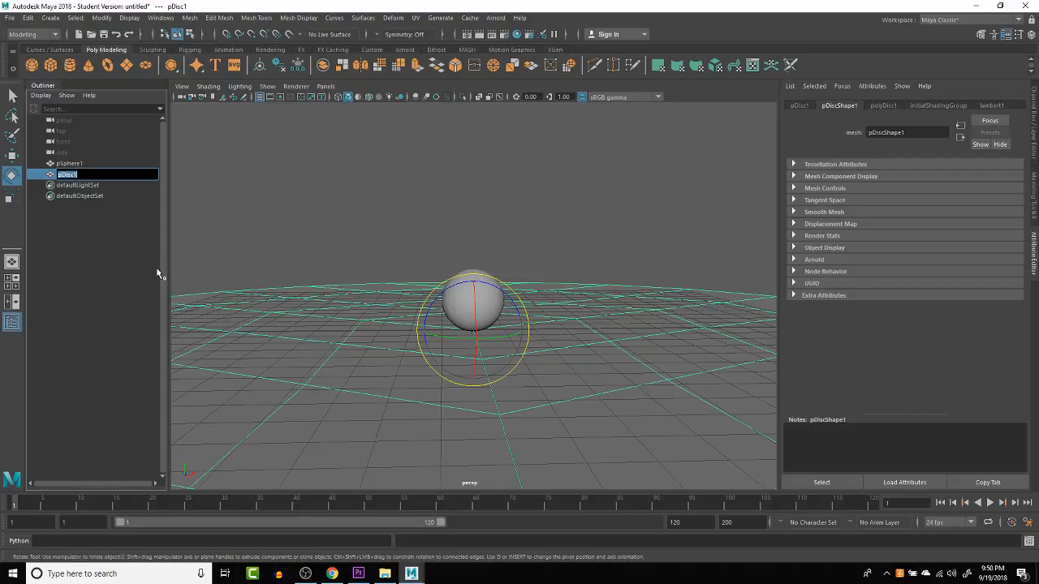
text(ground)
key(Return)
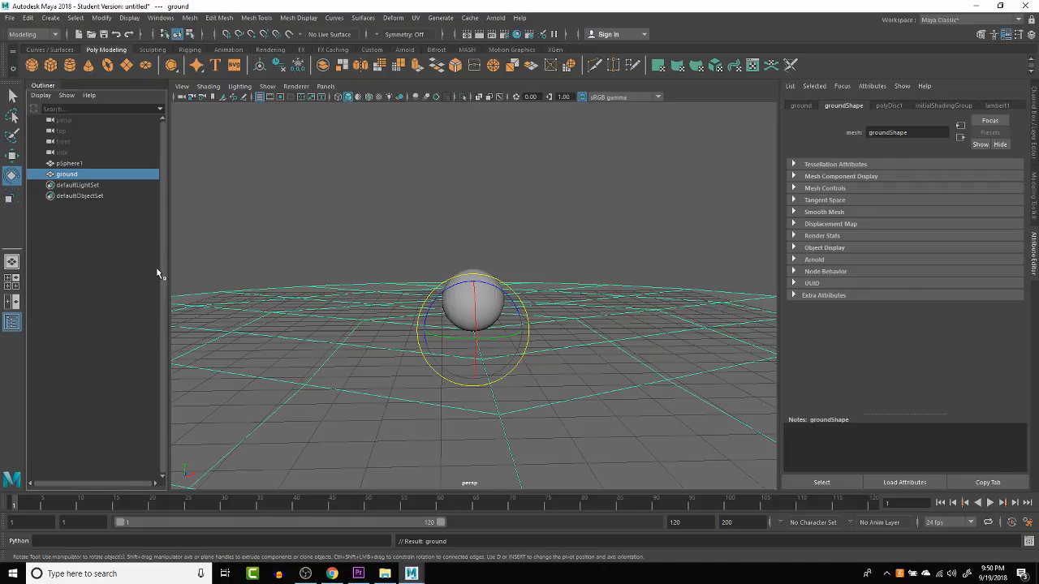
double_click(71, 163)
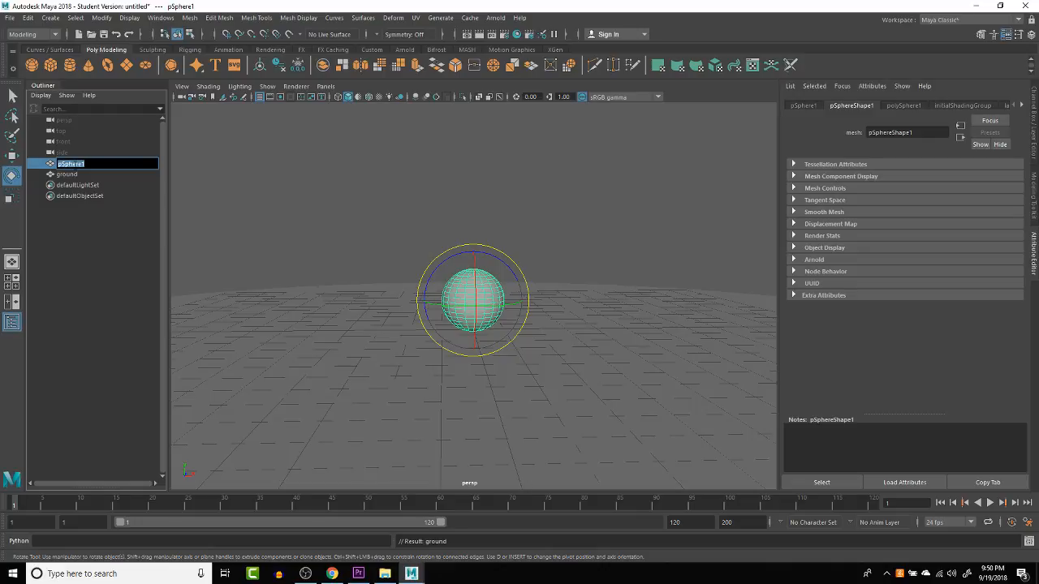
text(object)
key(Return)
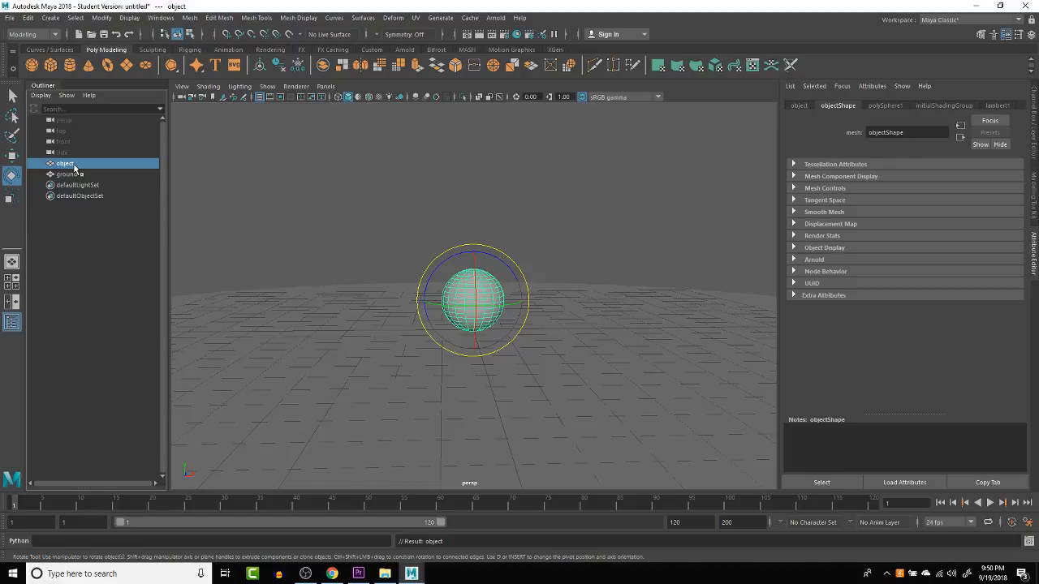
Step: Create an area light with nothing selected and rename it as keyLight
click(276, 192)
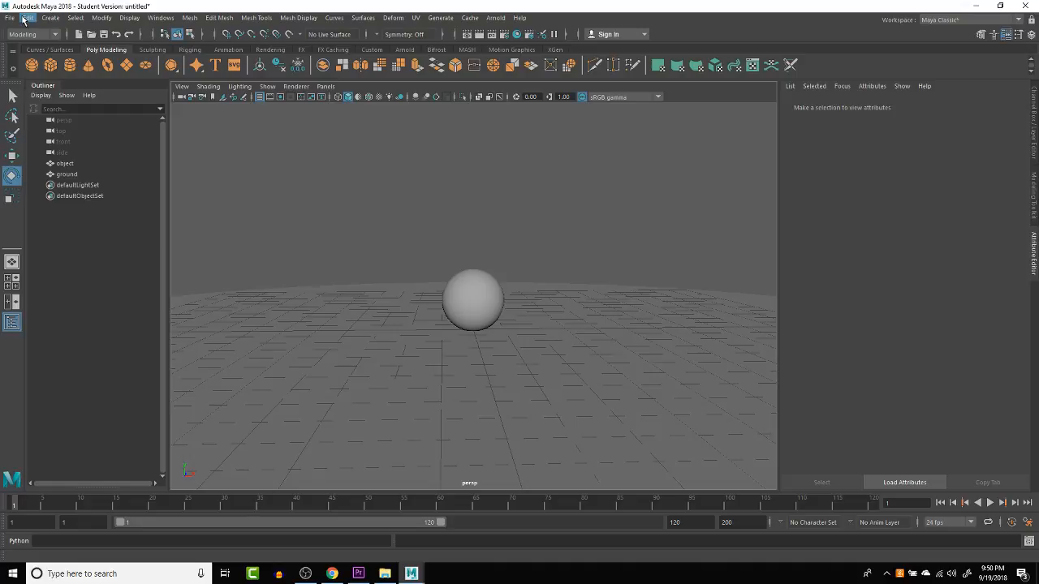
click(101, 18)
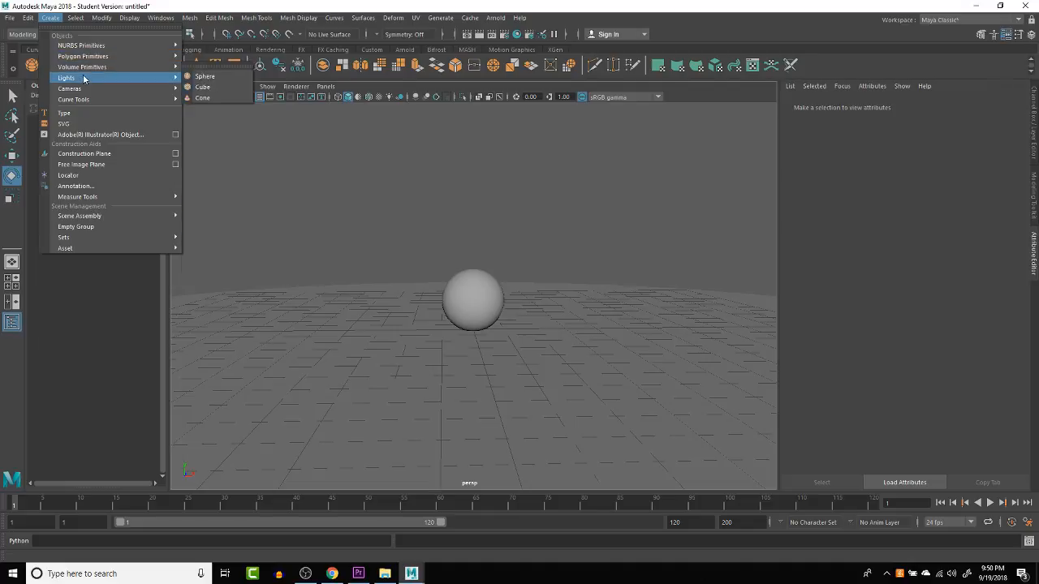
mouse_move(85, 78)
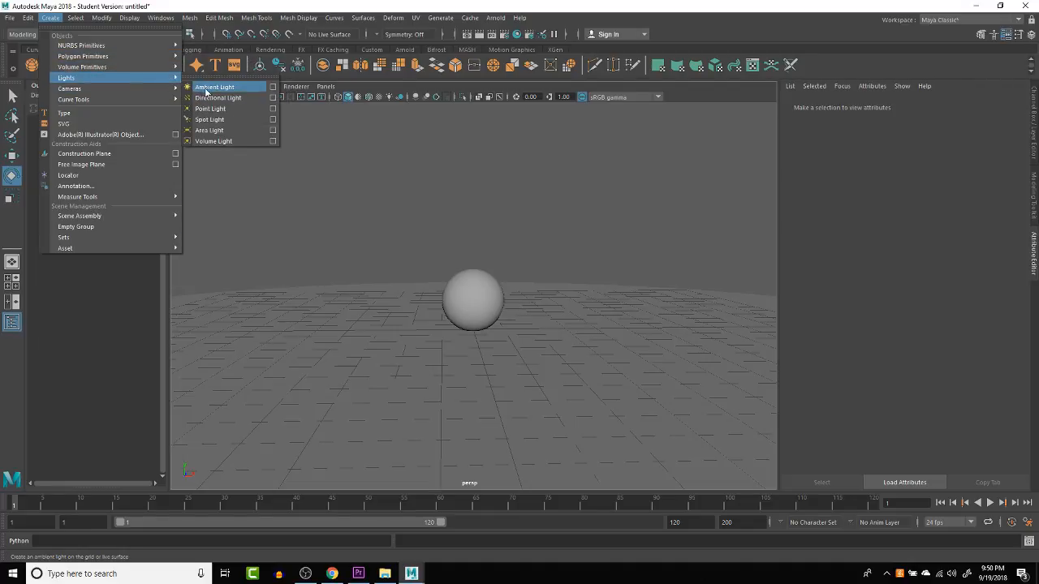
click(232, 130)
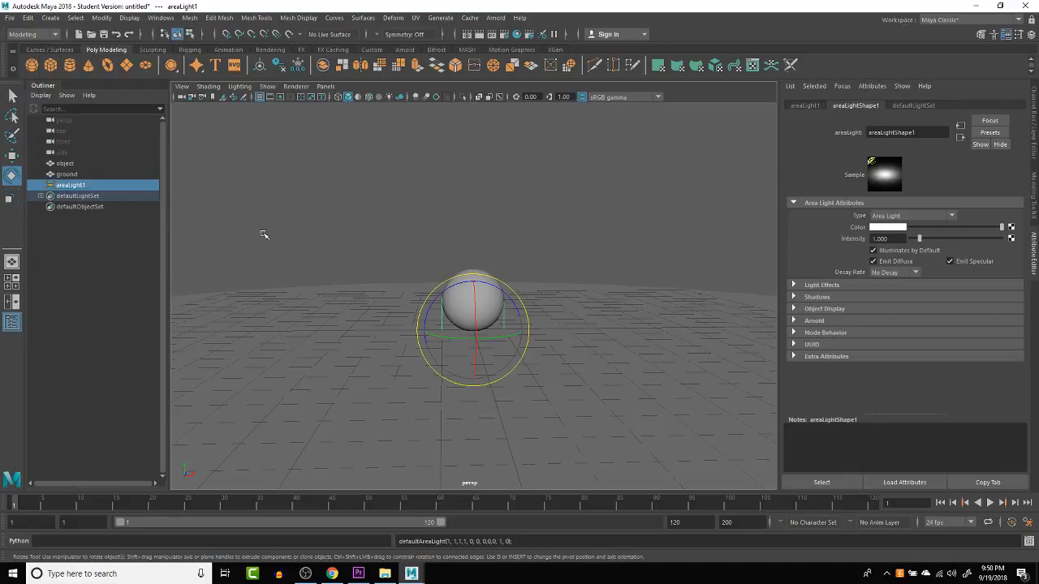
double_click(79, 187)
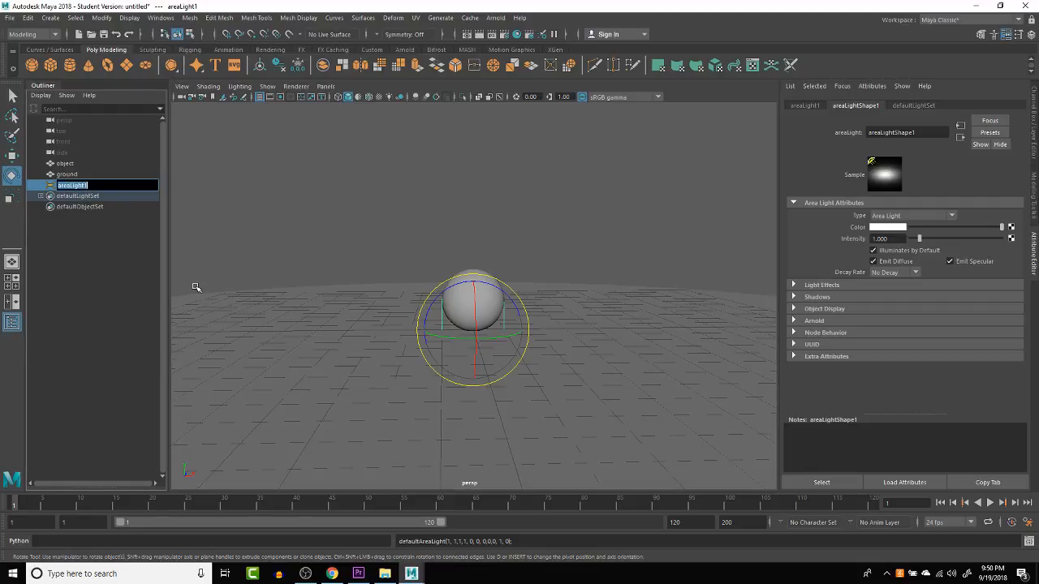
text(keyLight)
key(Return)
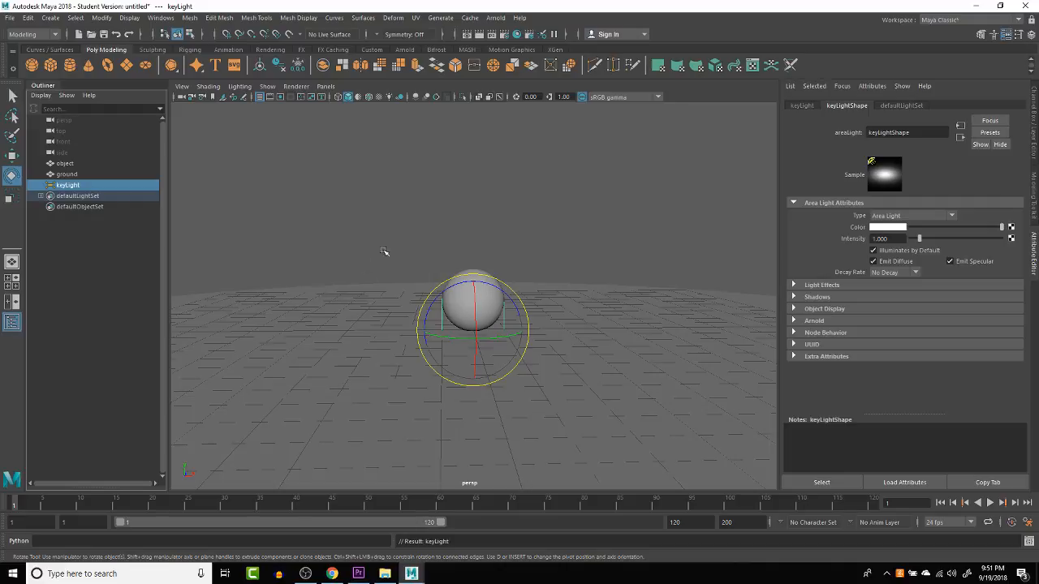
Step: Try moving keyLight away from the sphere along the ground, and undo the moves
alt+drag(384, 252, 486, 344)
key(w)
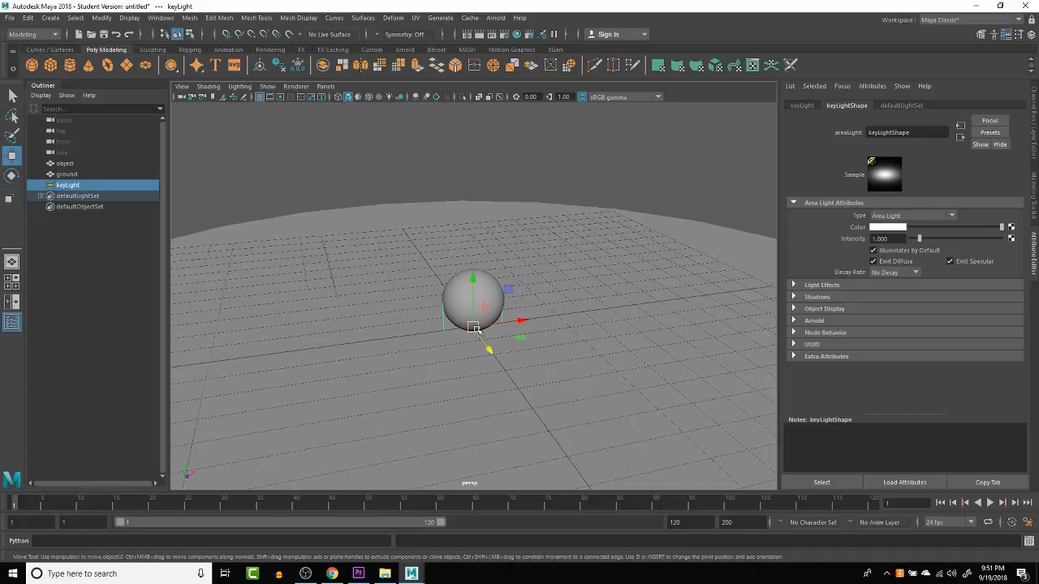
drag(479, 333, 536, 416)
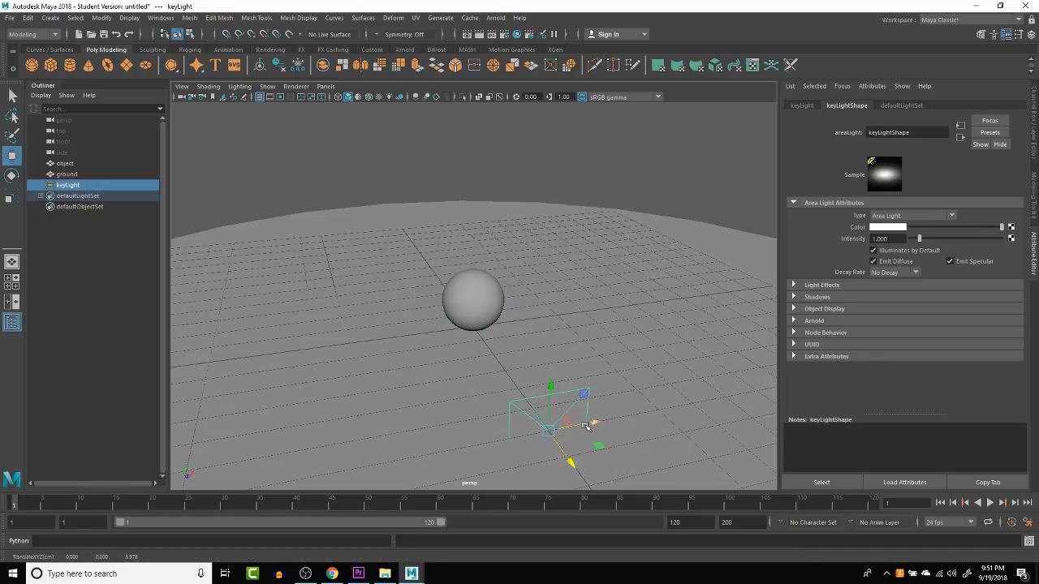
drag(570, 461, 480, 414)
key(ctrl+z)
key(ctrl+z)
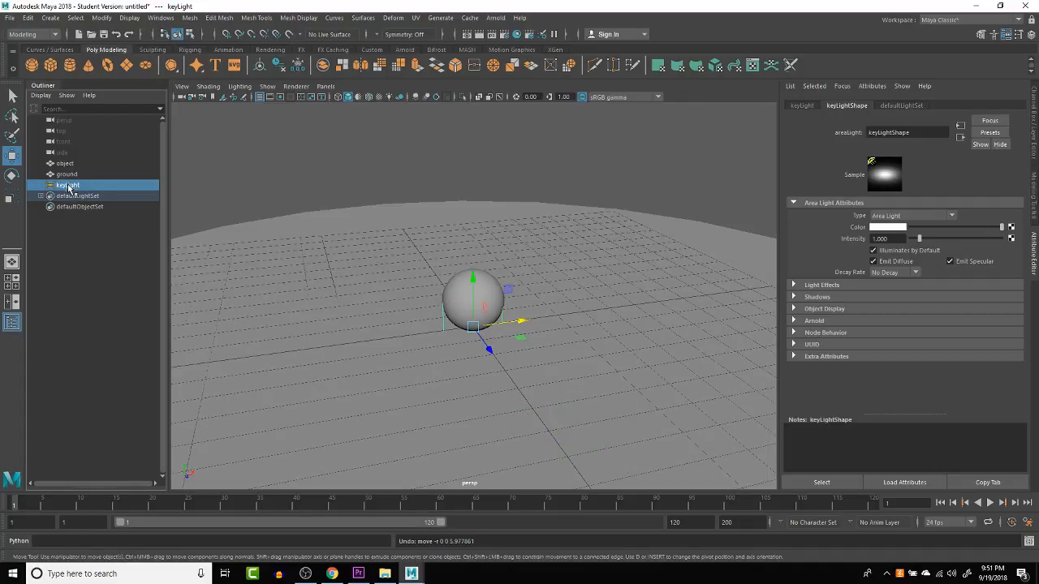
Step: Group keyLight on its own and rename the group as keyGroup
key(ctrl+g)
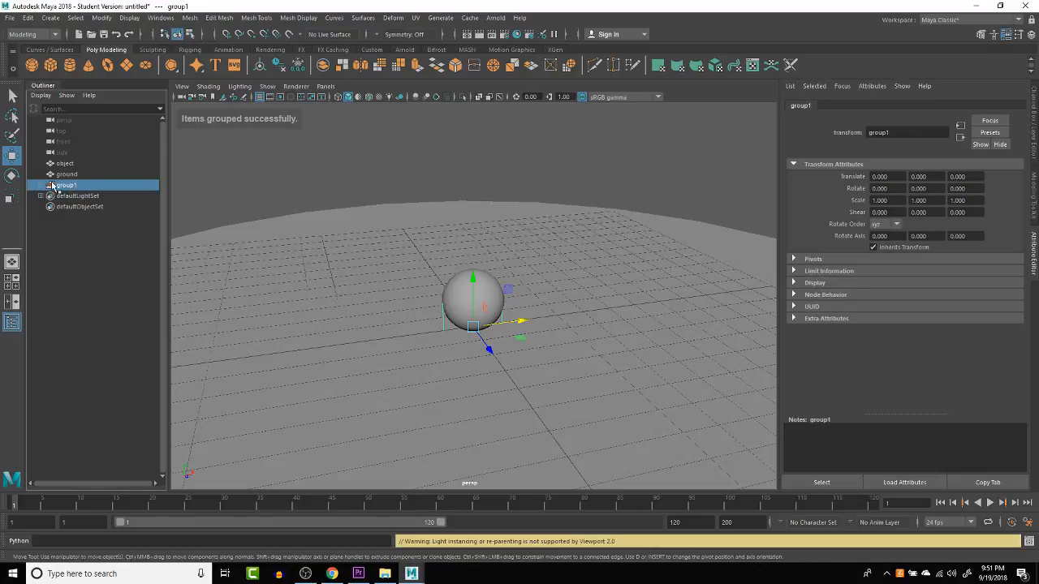
click(42, 186)
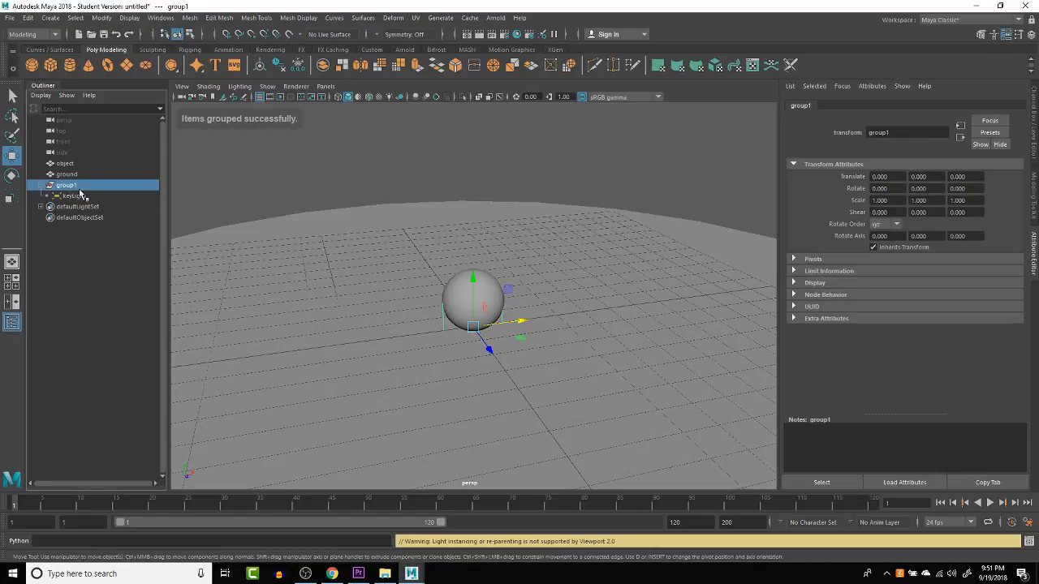
double_click(75, 185)
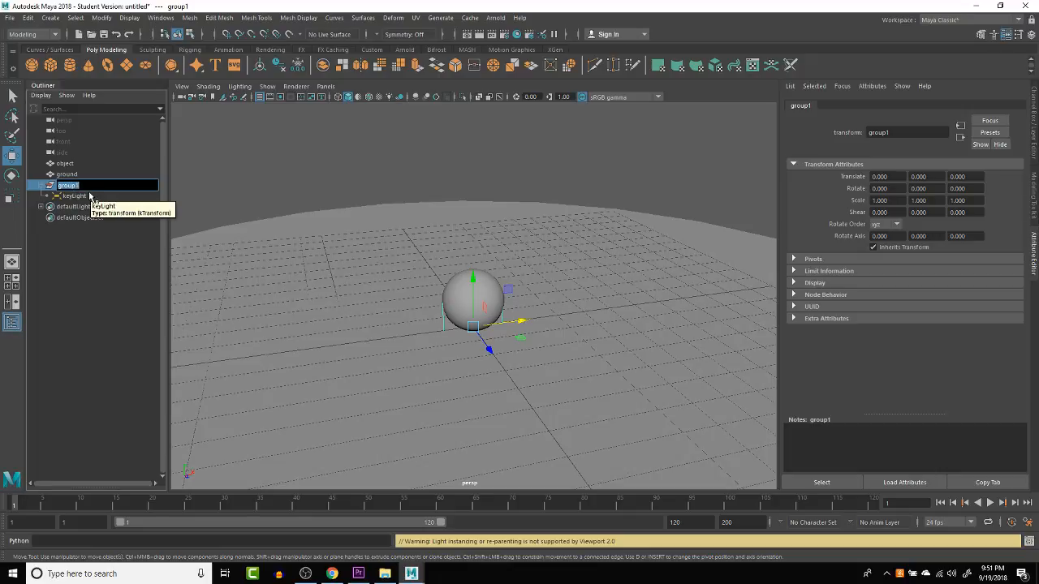
text(keyGroup)
key(Return)
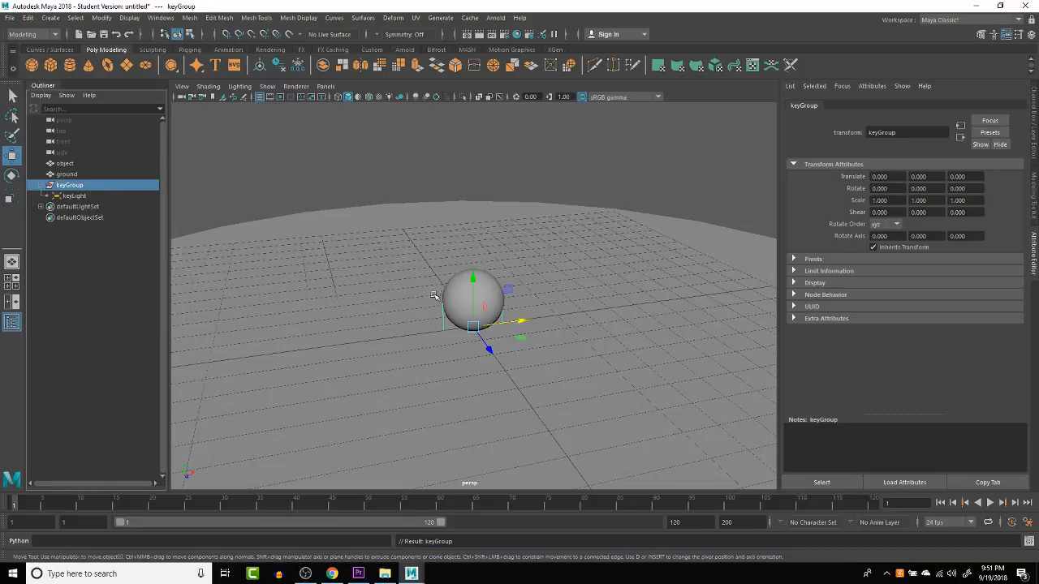
Step: Move keyLight about 5.6 cm along Z away from the sphere within its group, and select keyGroup
click(77, 196)
drag(489, 351, 605, 450)
click(69, 188)
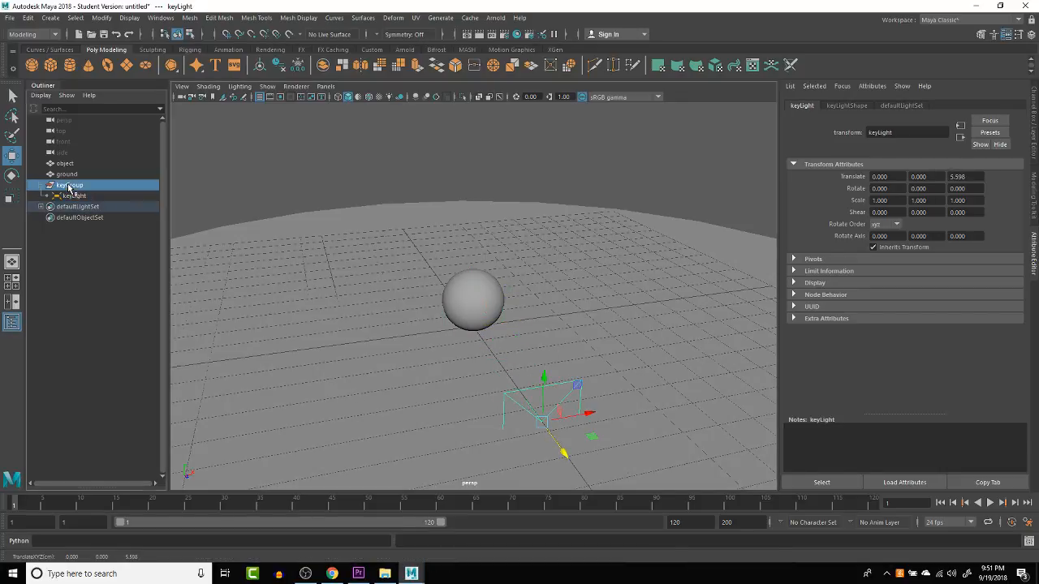
Step: Try rotating keyGroup about its X and Y axes to swing the light around the sphere, and undo the rotations
alt+drag(442, 347, 496, 333)
key(e)
key(ctrl+z)
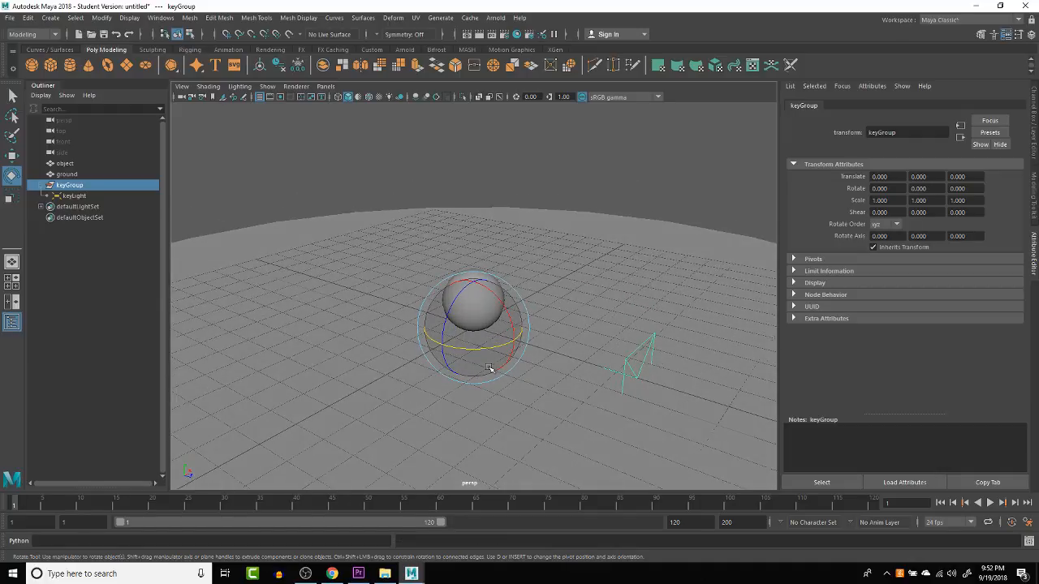
drag(507, 307, 490, 276)
key(ctrl+z)
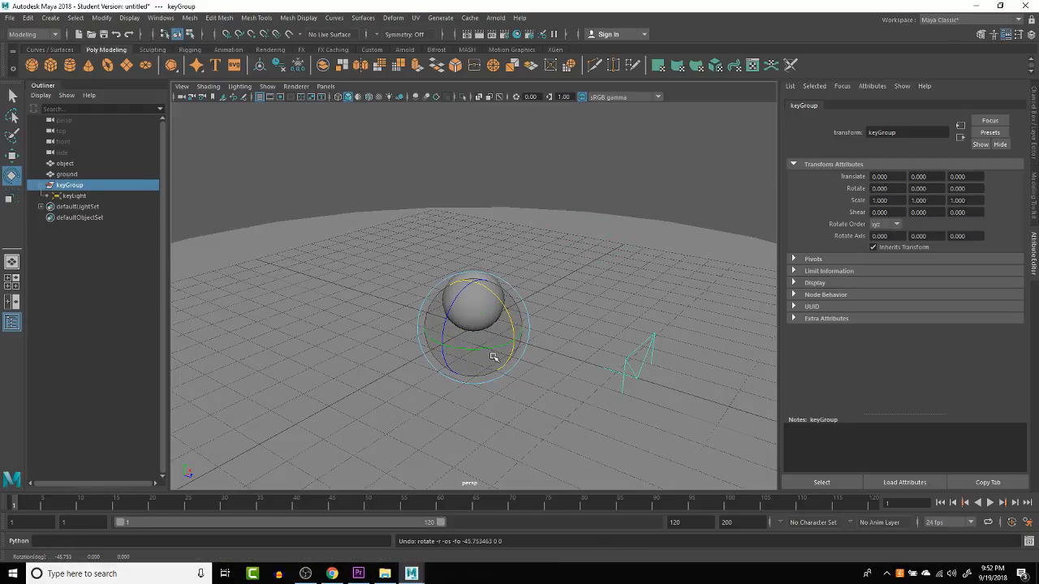
drag(493, 357, 469, 301)
key(ctrl+z)
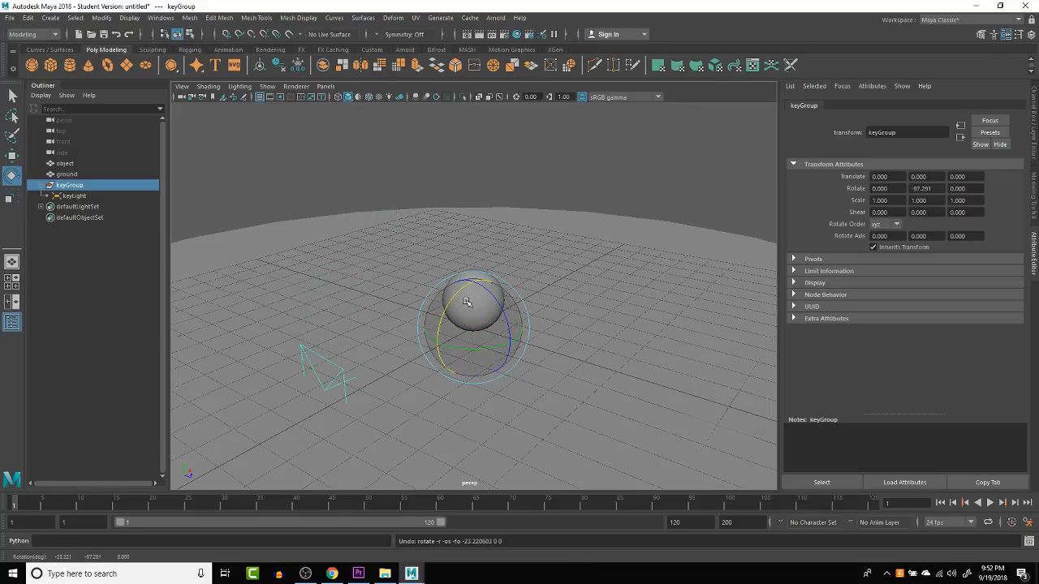
key(ctrl+z)
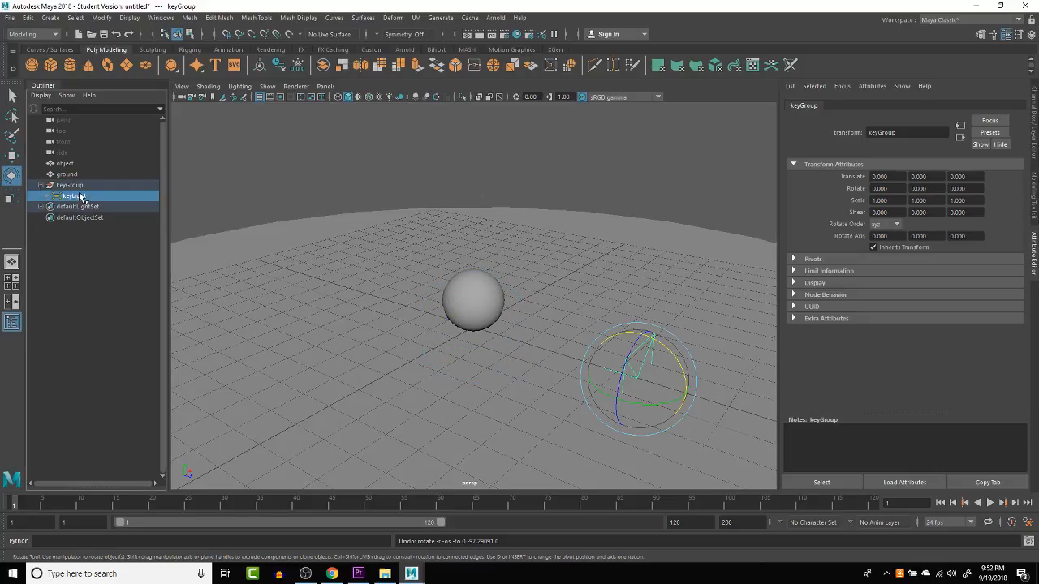
Step: Duplicate keyGroup twice and expand both copies in the Outliner to list their lights
click(75, 195)
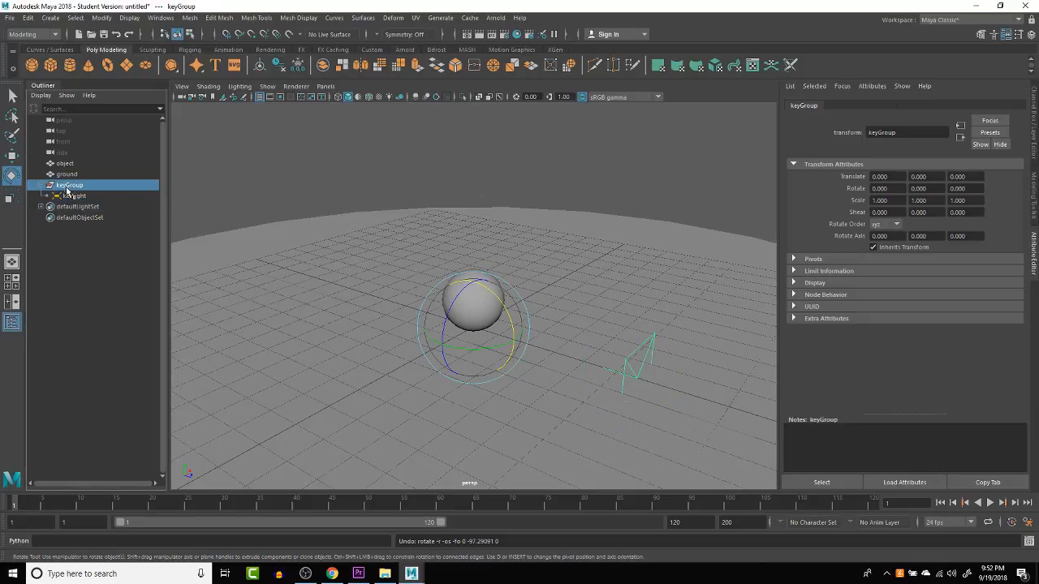
key(ctrl+d)
key(ctrl+d)
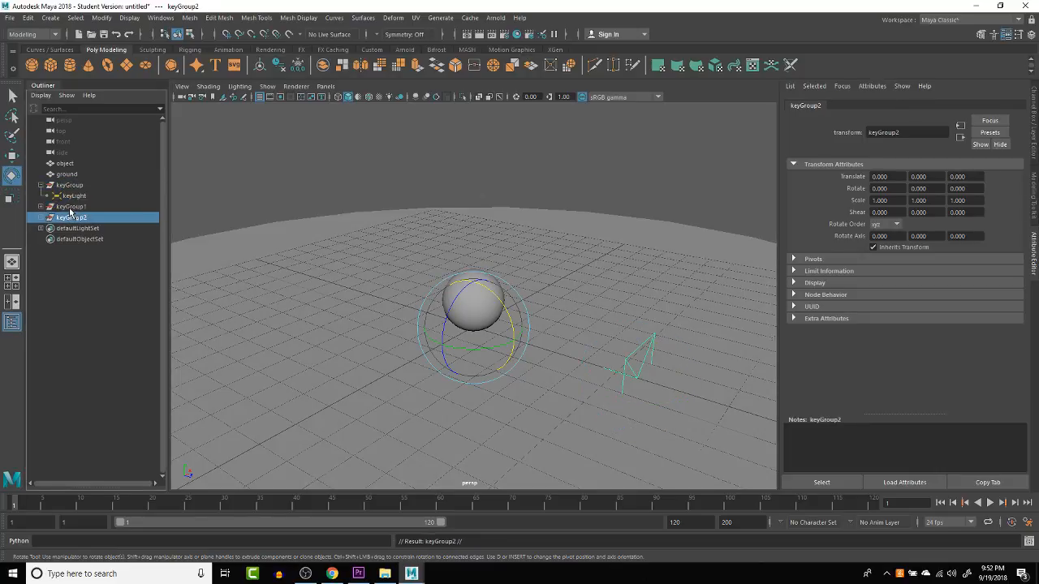
click(72, 207)
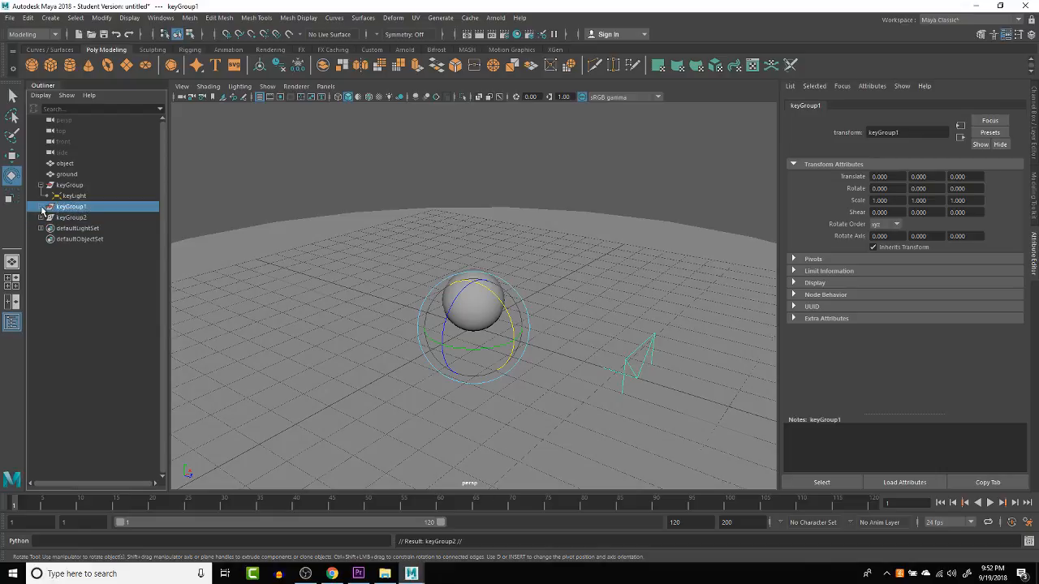
click(41, 206)
click(42, 229)
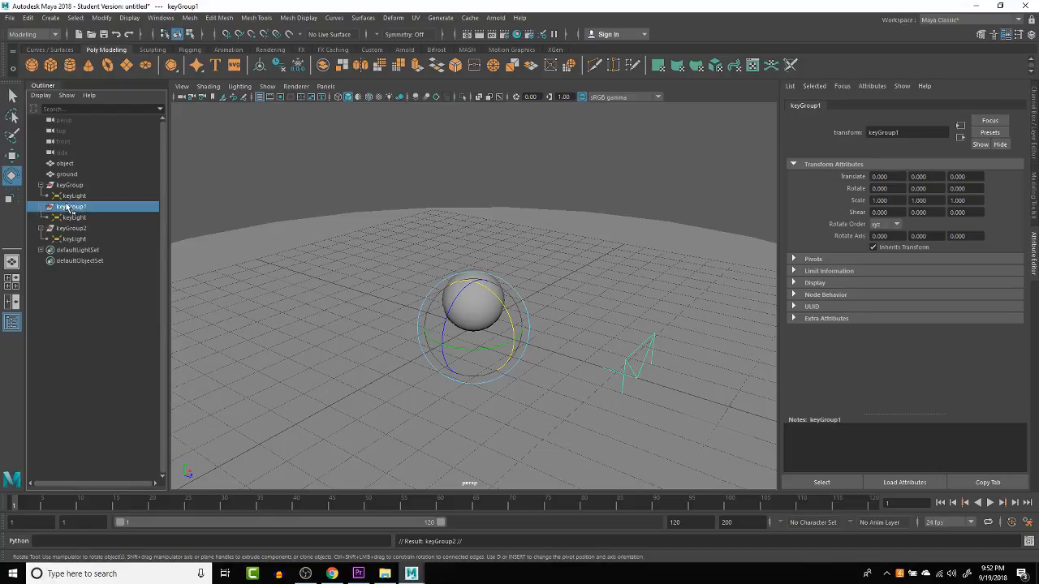
Step: Rename the first copied group as rimGroup and select the light inside it
double_click(72, 207)
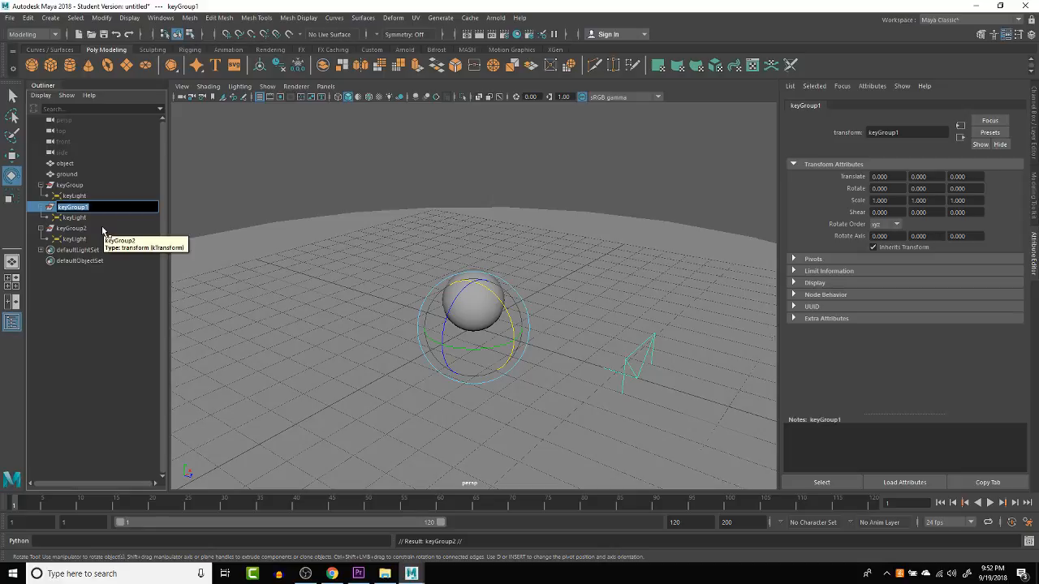
text(R)
key(Return)
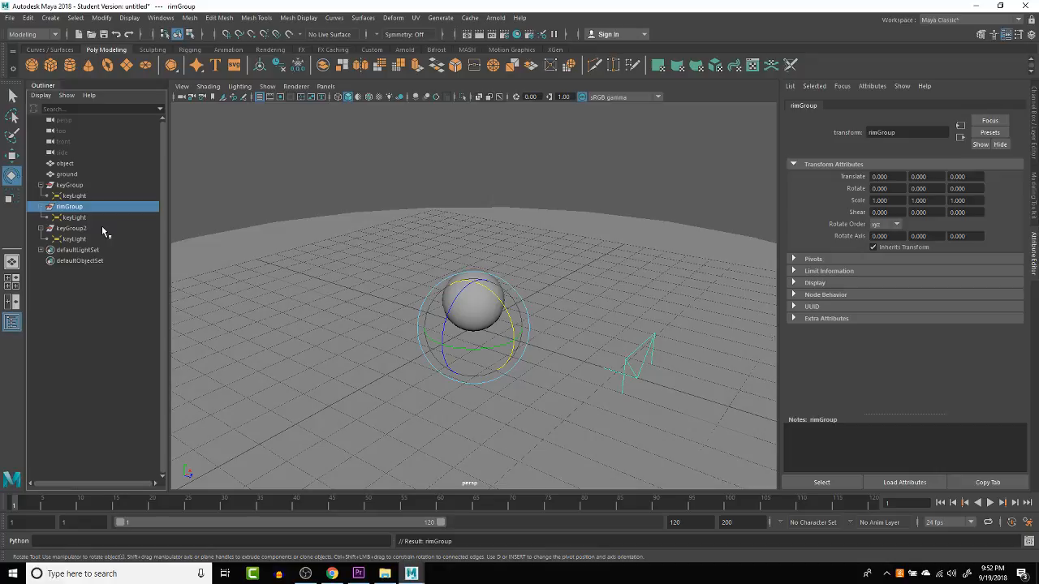
click(78, 216)
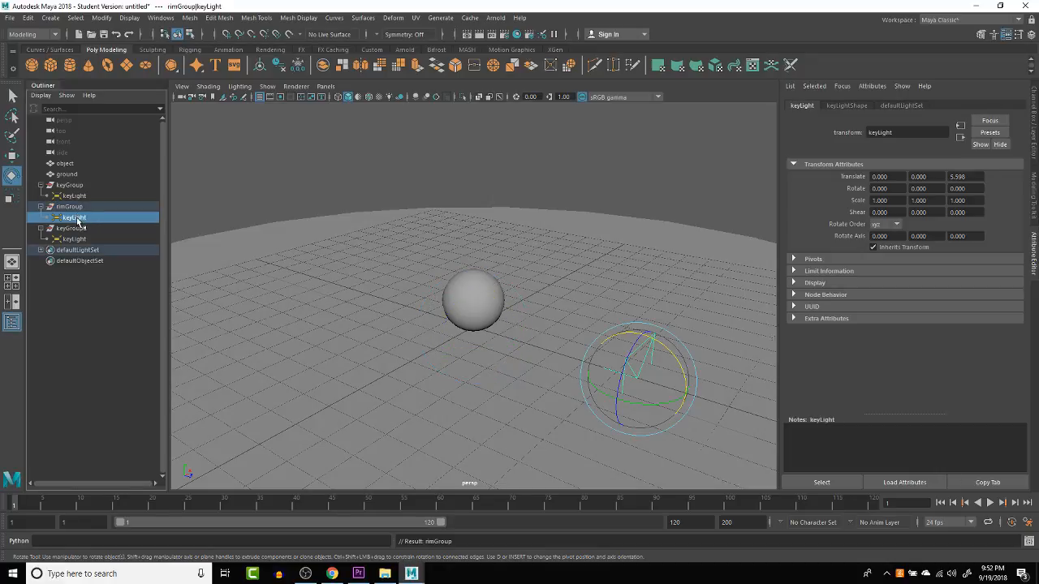
Step: Rename the light inside rimGroup as rimLight and the second copied group as fillGroup
double_click(75, 218)
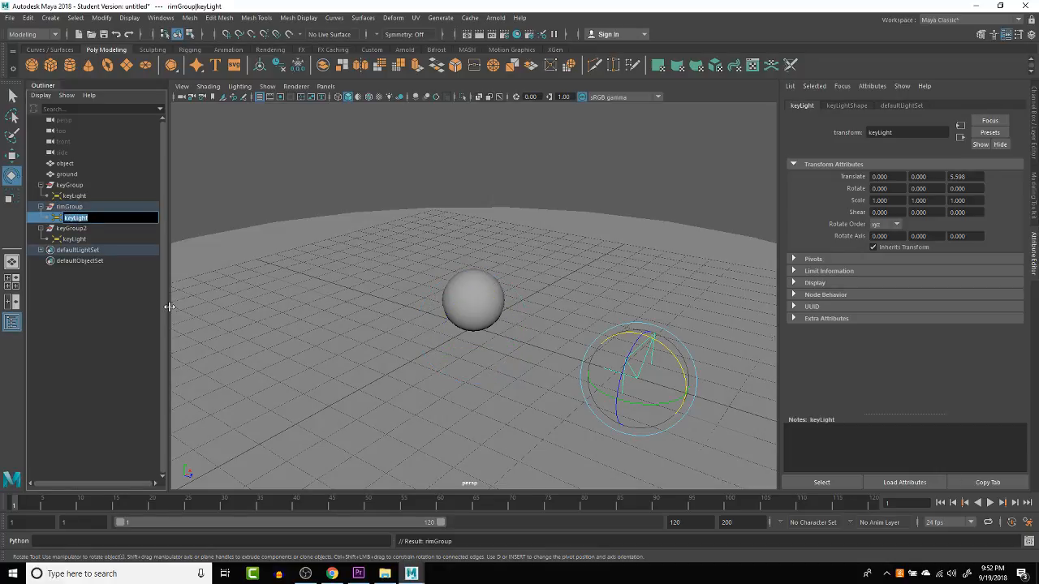
text(rimLight)
click(87, 232)
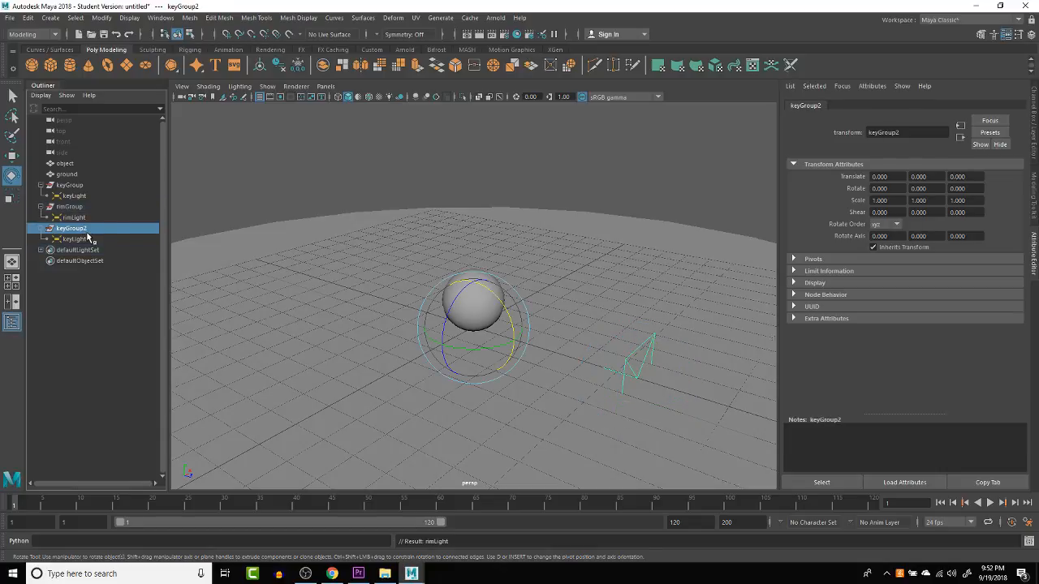
double_click(82, 231)
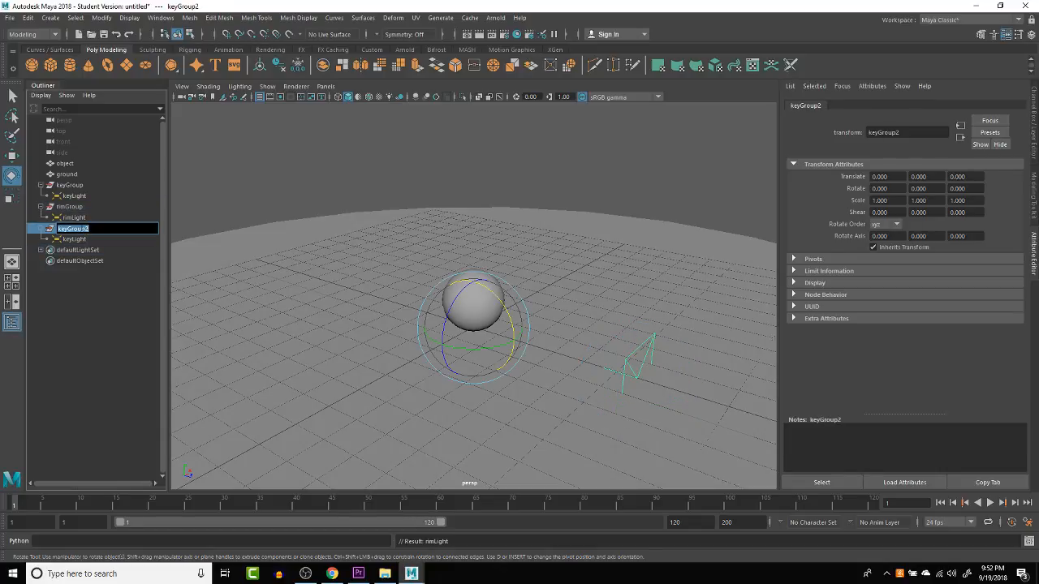
text(fill)
key(Return)
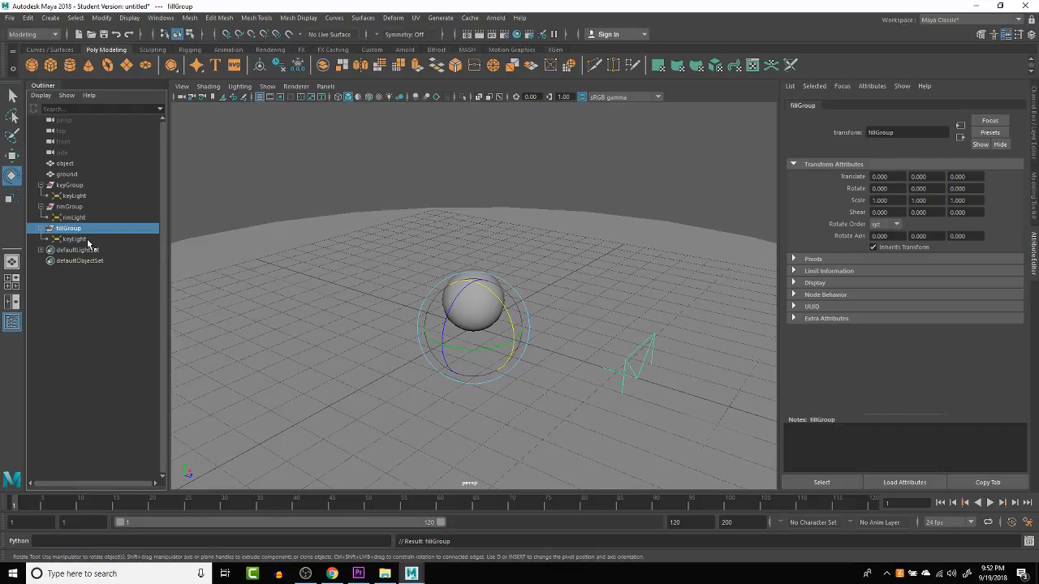
Step: Rename the light inside fillGroup as fillLight
click(74, 239)
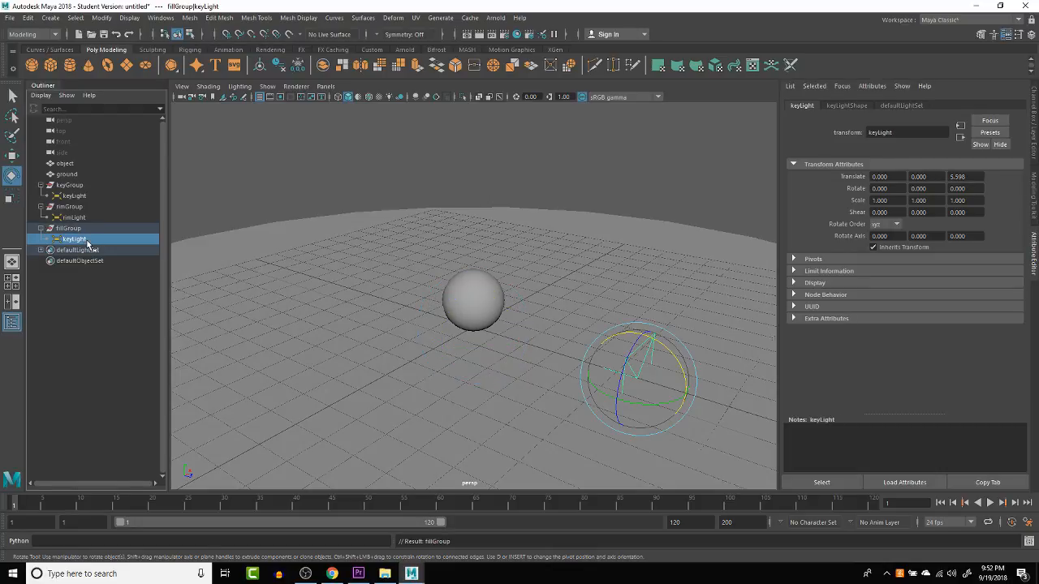
double_click(88, 242)
text(fill)
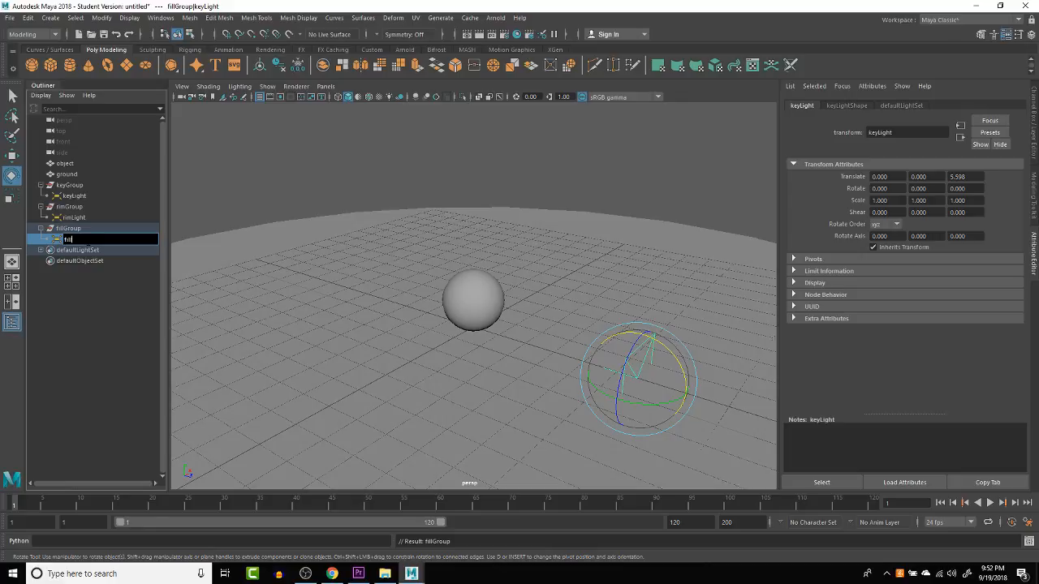
text(Light)
key(Return)
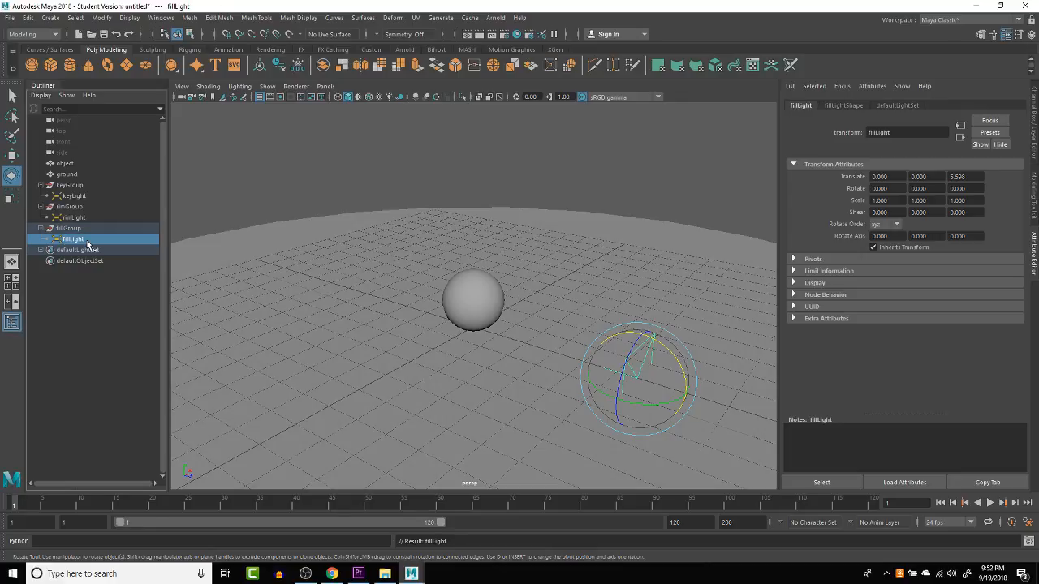
Step: Rotate fillGroup about -47 degrees and rimGroup about 146 degrees around Y to spread their lights around the sphere
click(71, 228)
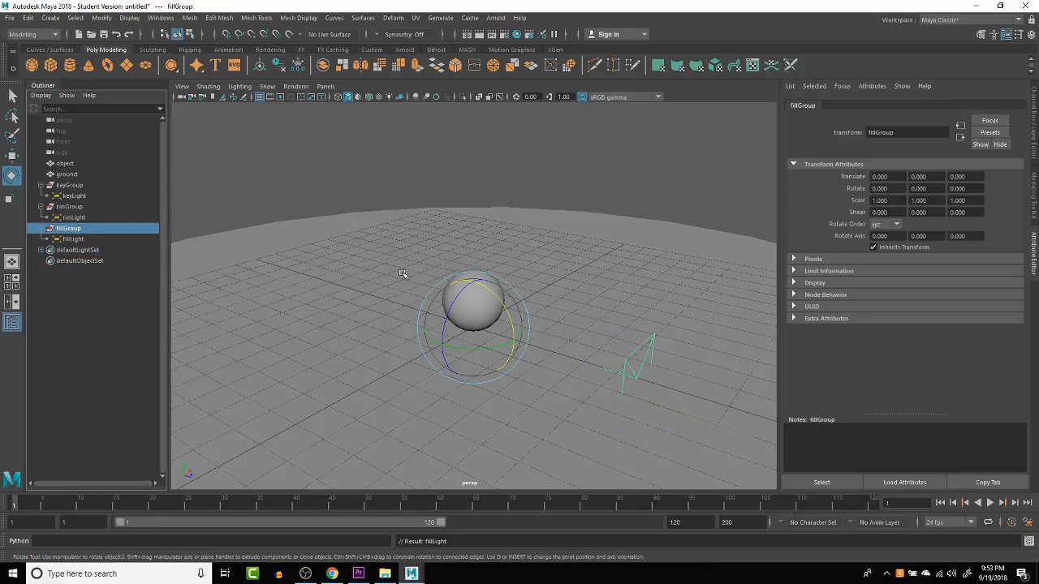
drag(497, 347, 478, 356)
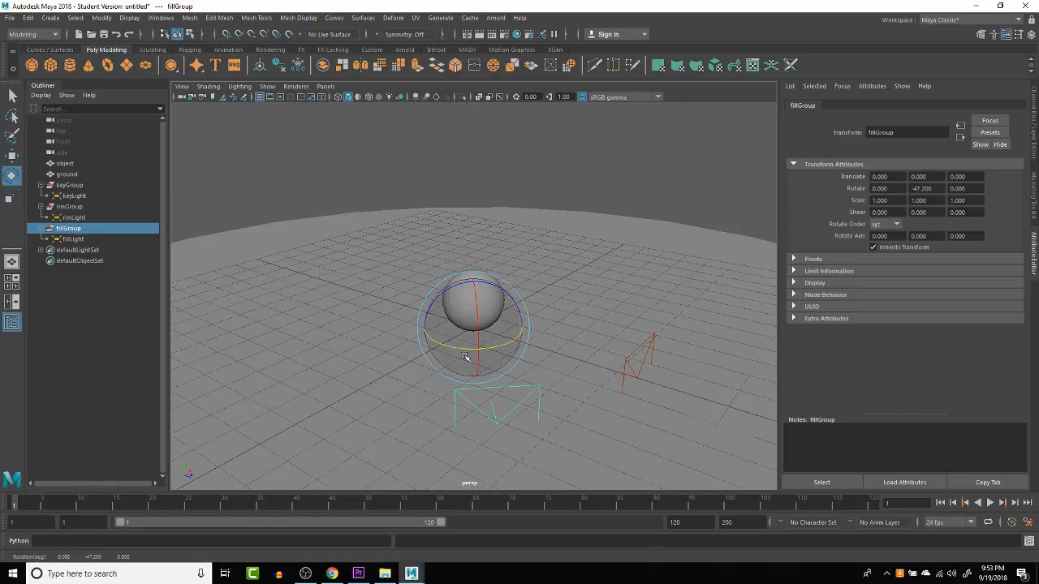
click(87, 208)
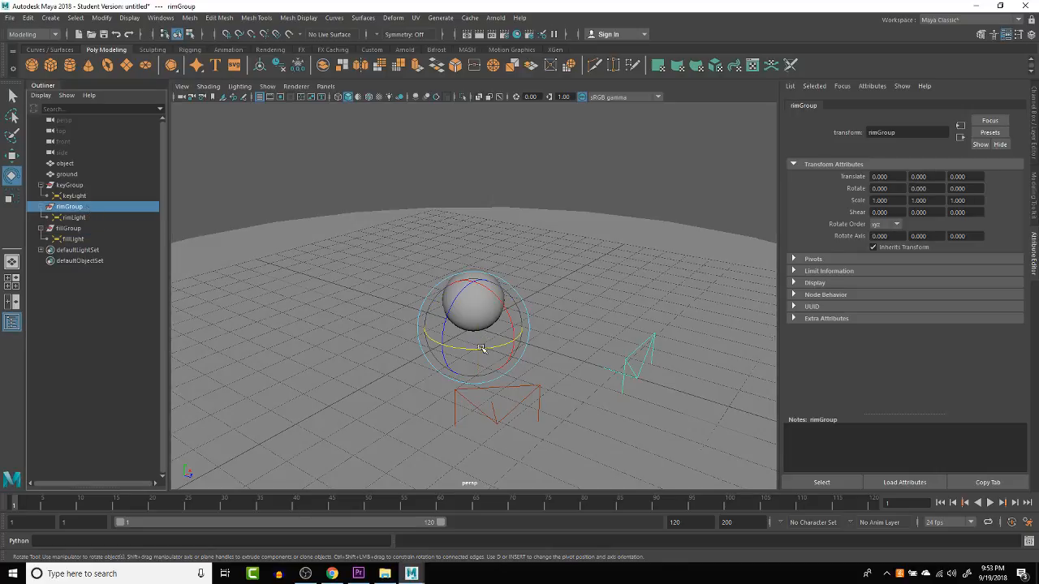
drag(482, 335, 485, 243)
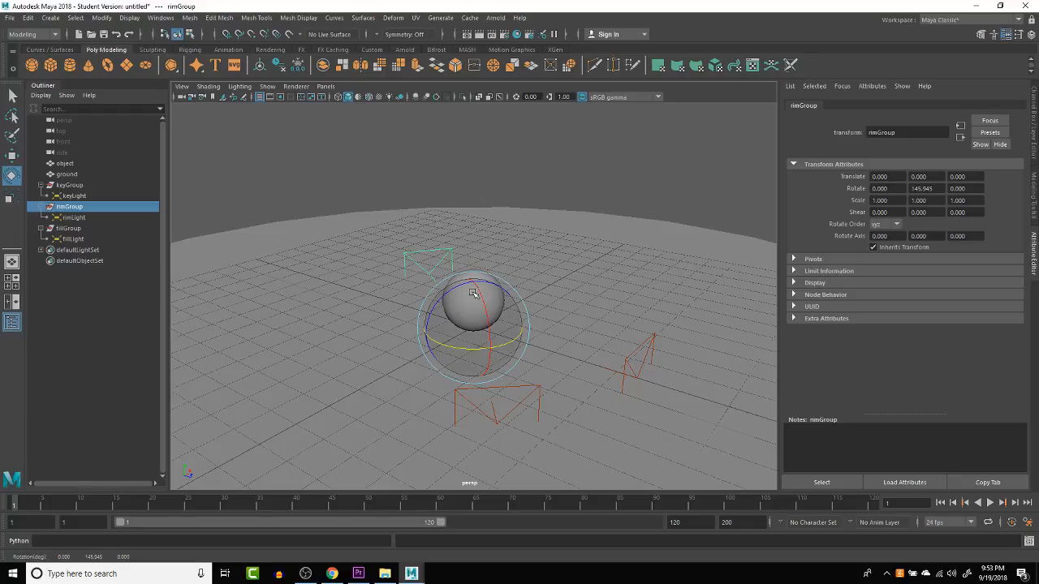
Step: Collapse the three light groups and combine keyGroup, rimGroup and fillGroup in a parent group named master3PointLightGroup
click(41, 207)
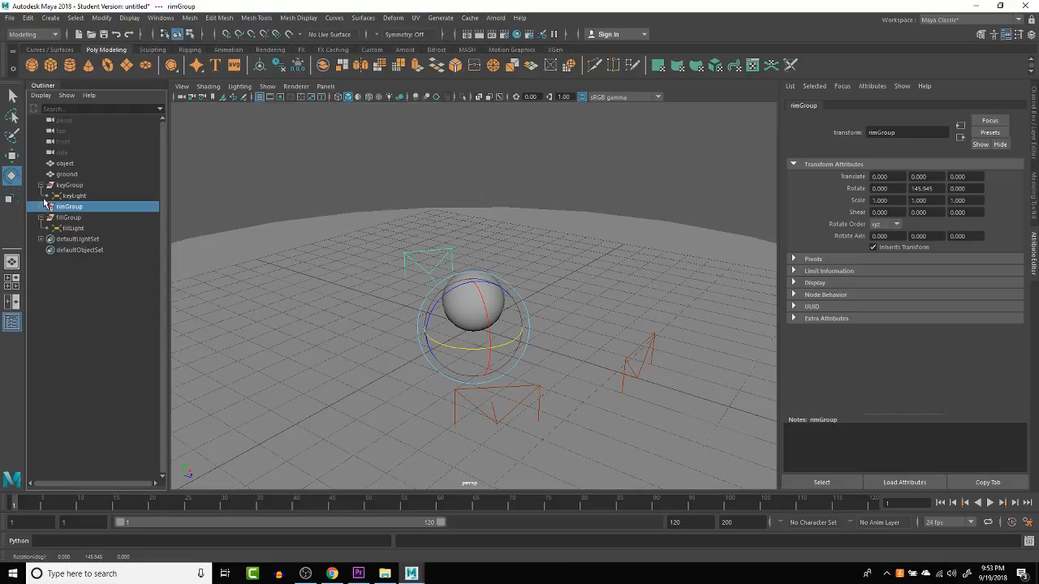
click(42, 217)
click(41, 185)
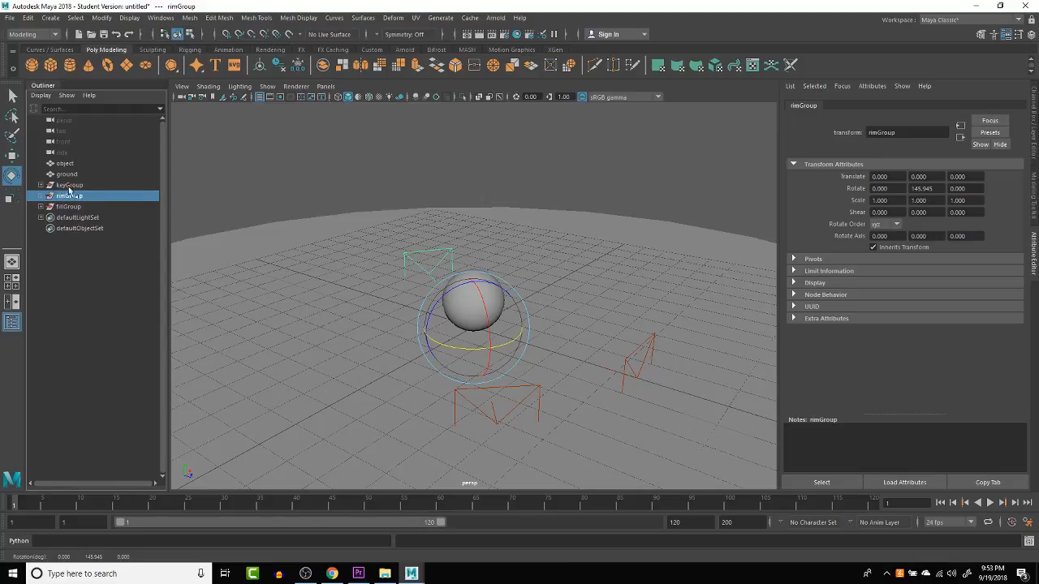
click(69, 186)
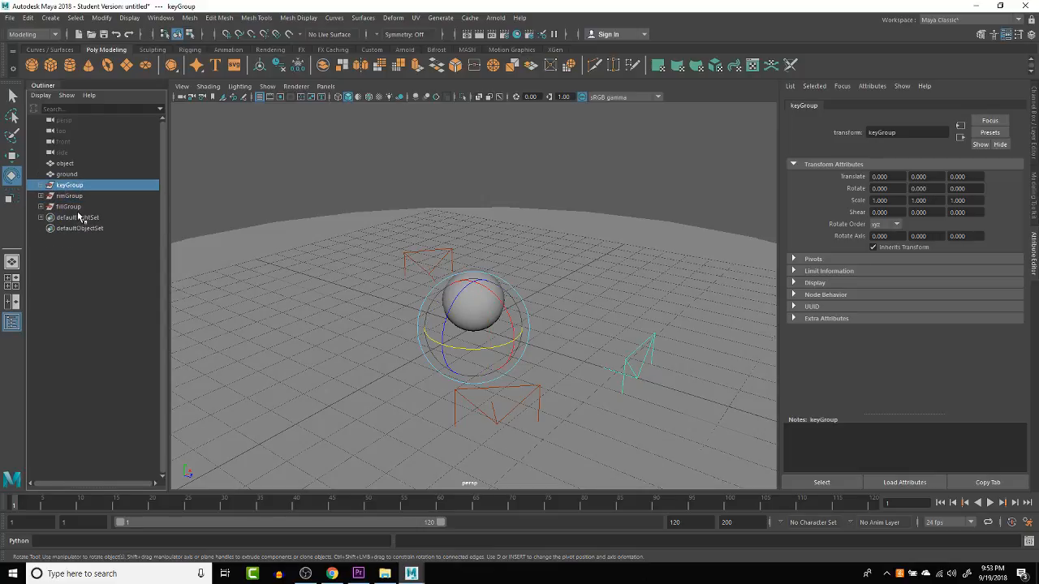
shift+click(76, 208)
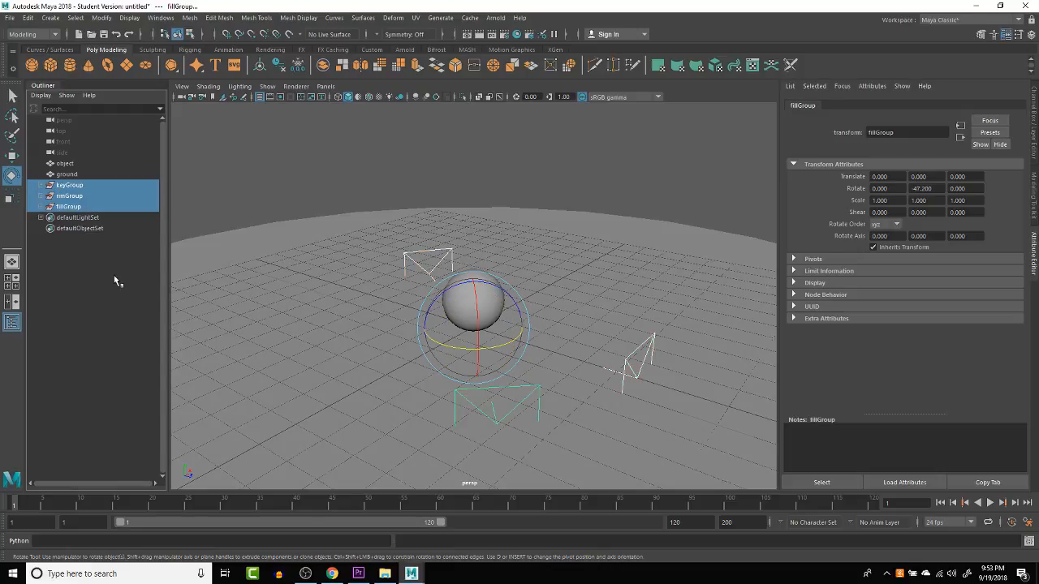
key(ctrl+g)
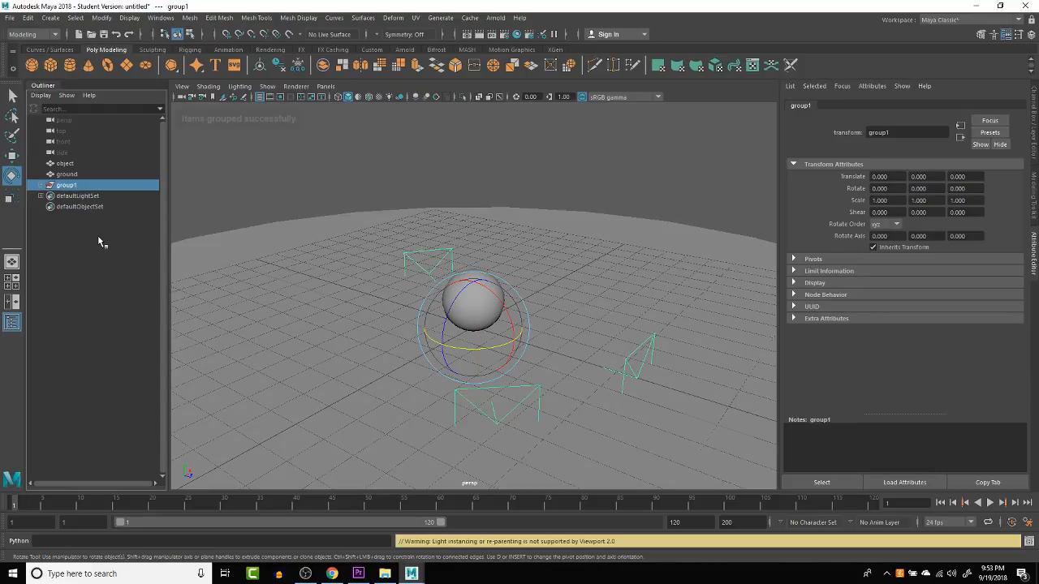
double_click(65, 186)
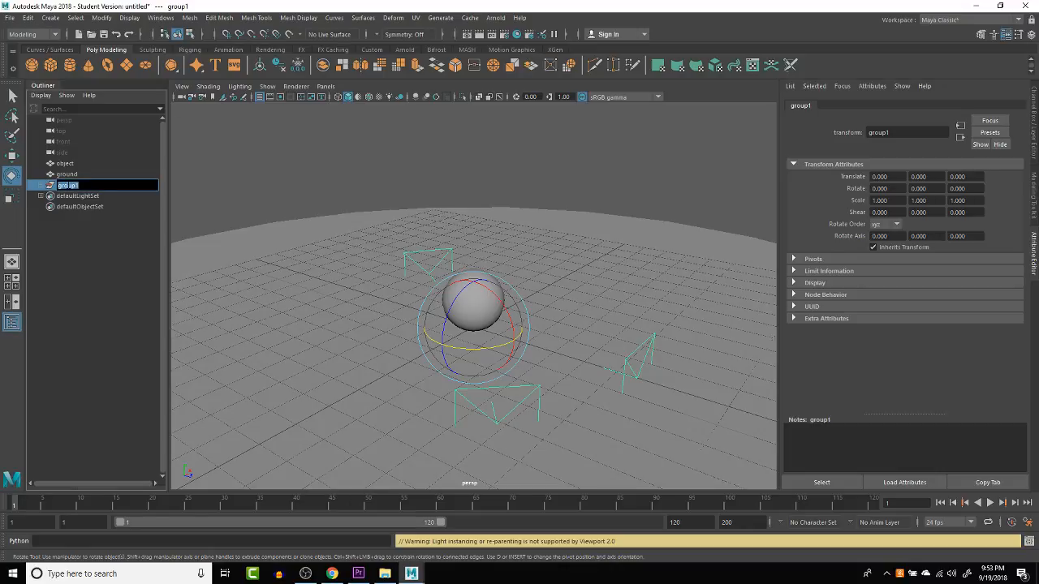
text(master3PointLightG)
key(Return)
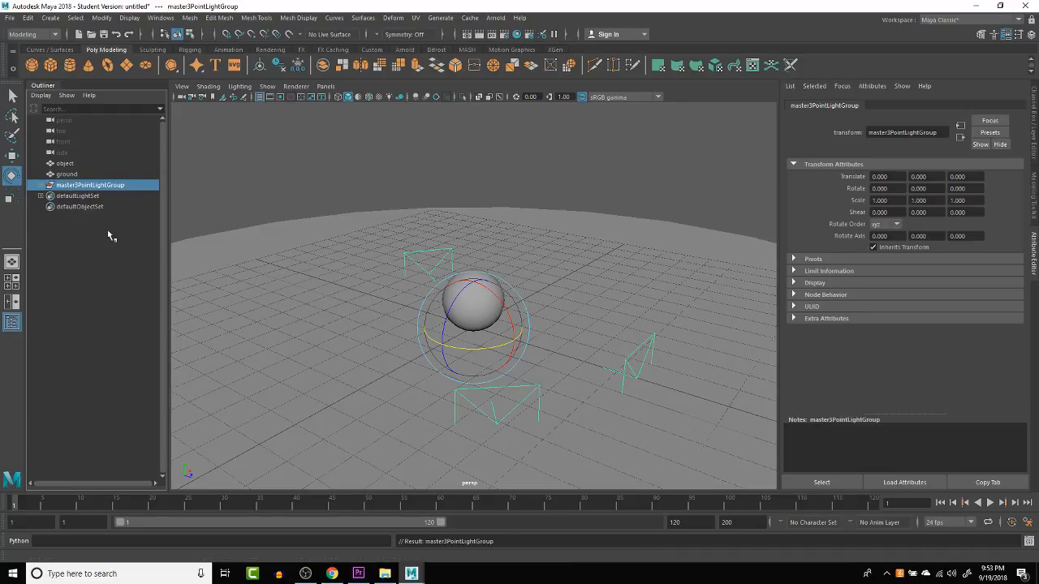
Step: Try moving master3PointLightGroup upward along Y, and undo the move
key(w)
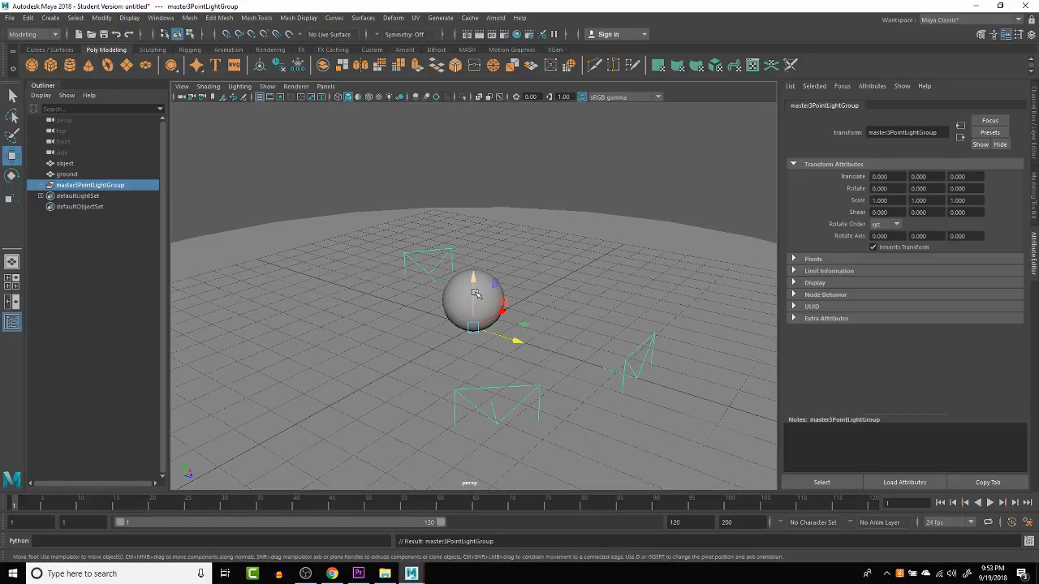
drag(473, 293, 465, 255)
key(ctrl+z)
key(ctrl+z)
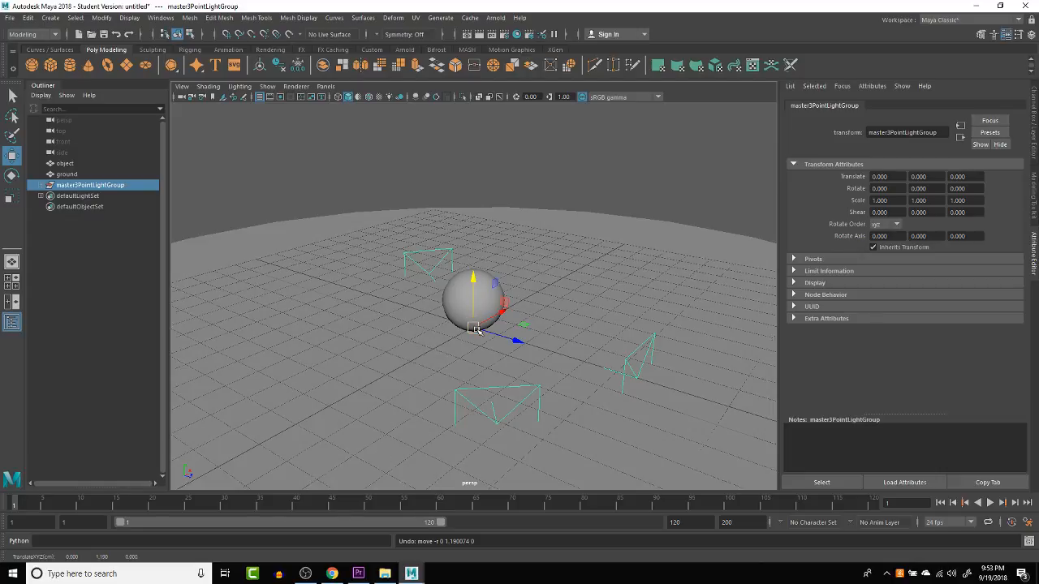
Step: Raise master3PointLightGroup along Y to about 1.08, and reset its Translate Y to 0
alt+drag(475, 297, 464, 321)
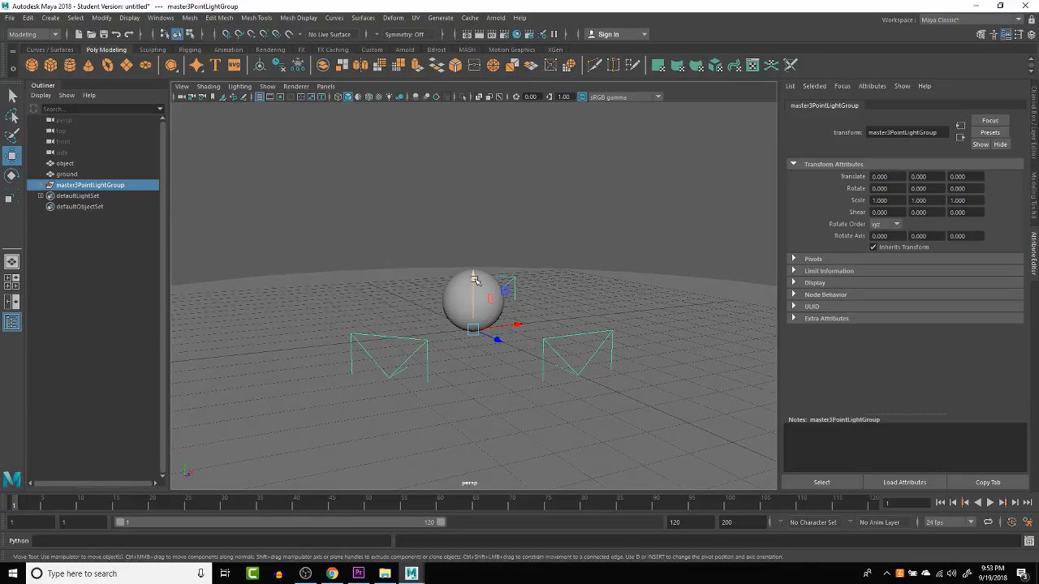
drag(473, 284, 607, 344)
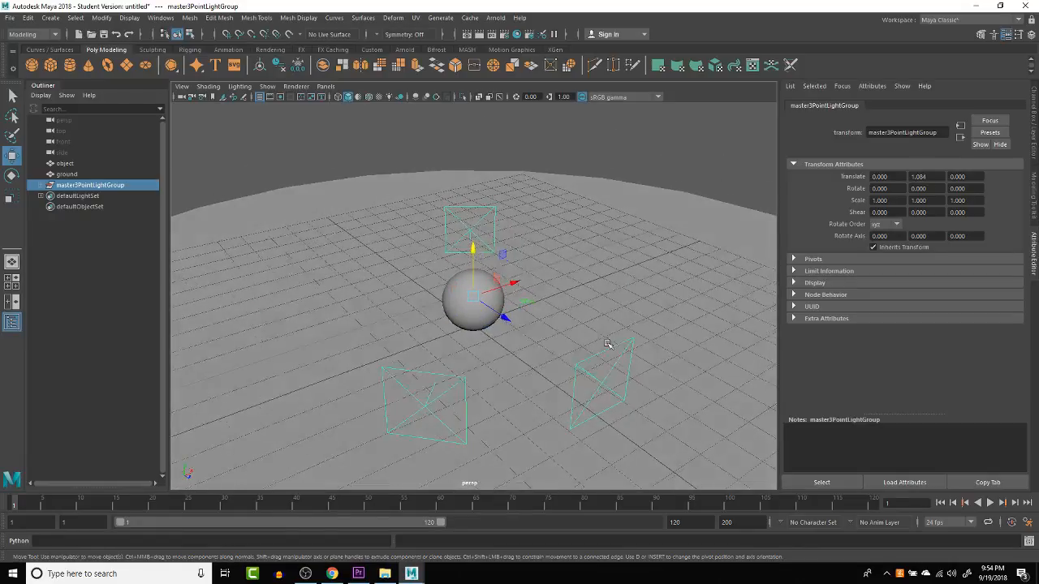
click(1034, 130)
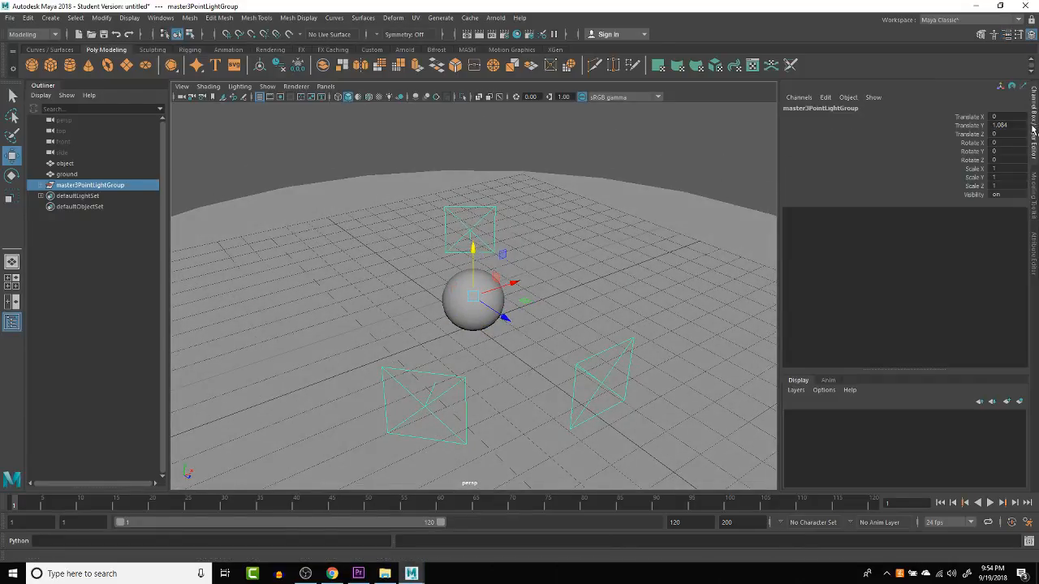
click(1001, 125)
text(0)
key(Return)
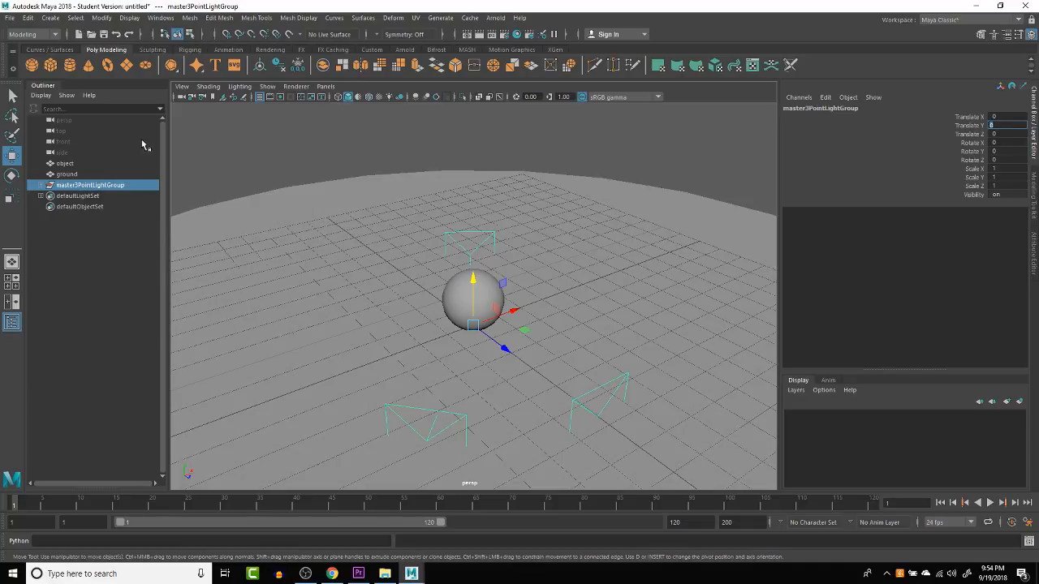
Step: Create a NURBS circle at the origin around the sphere's base and name it master3PointLightCtrl
click(54, 47)
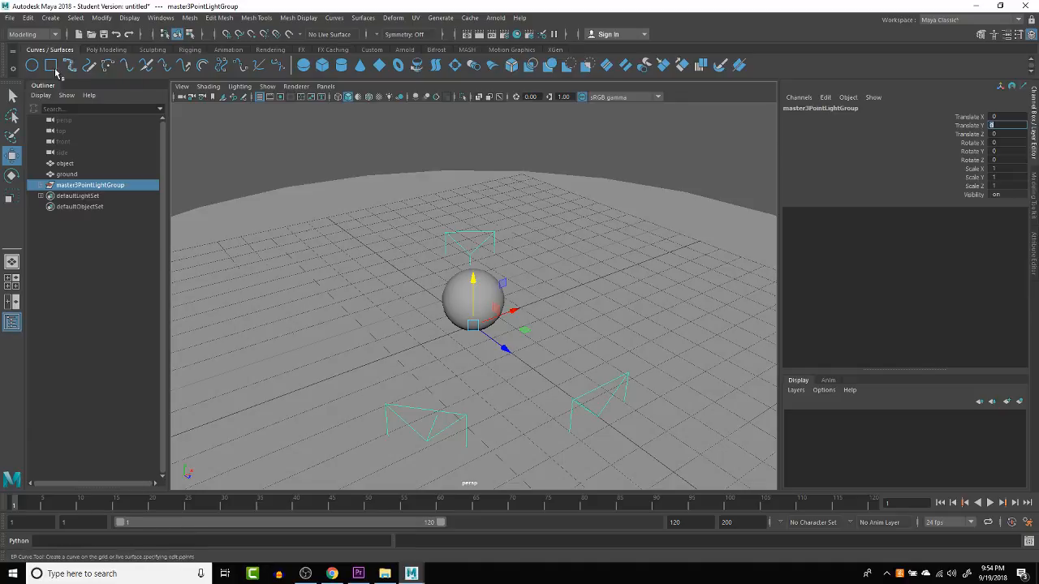
click(32, 64)
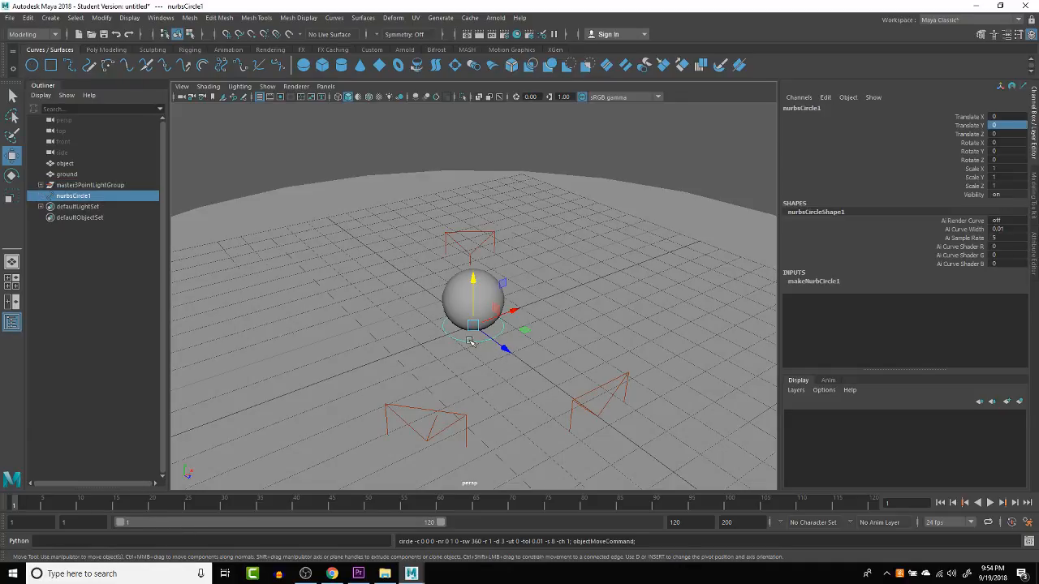
double_click(78, 196)
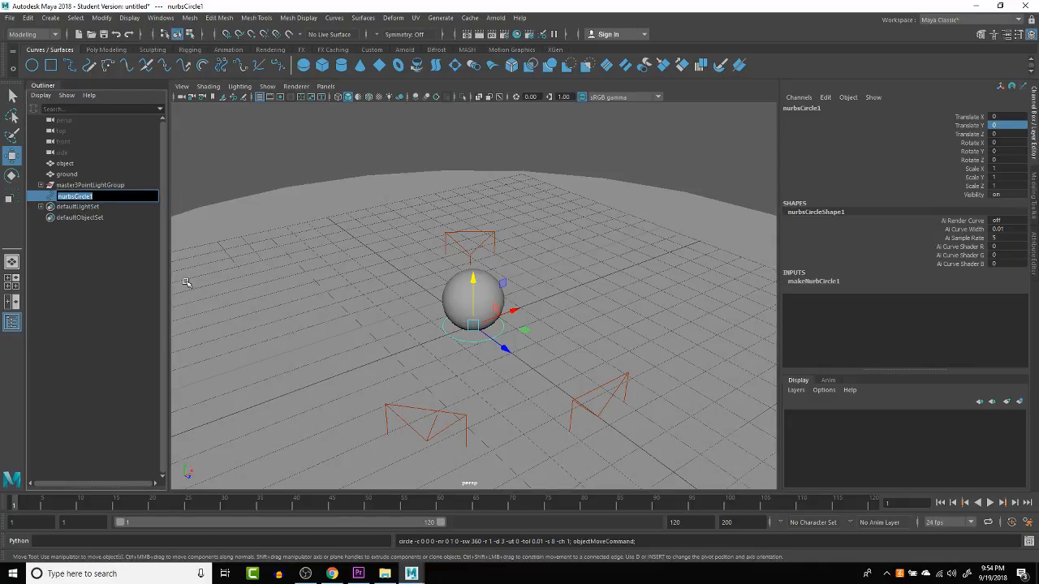
text(Ma)
key(Return)
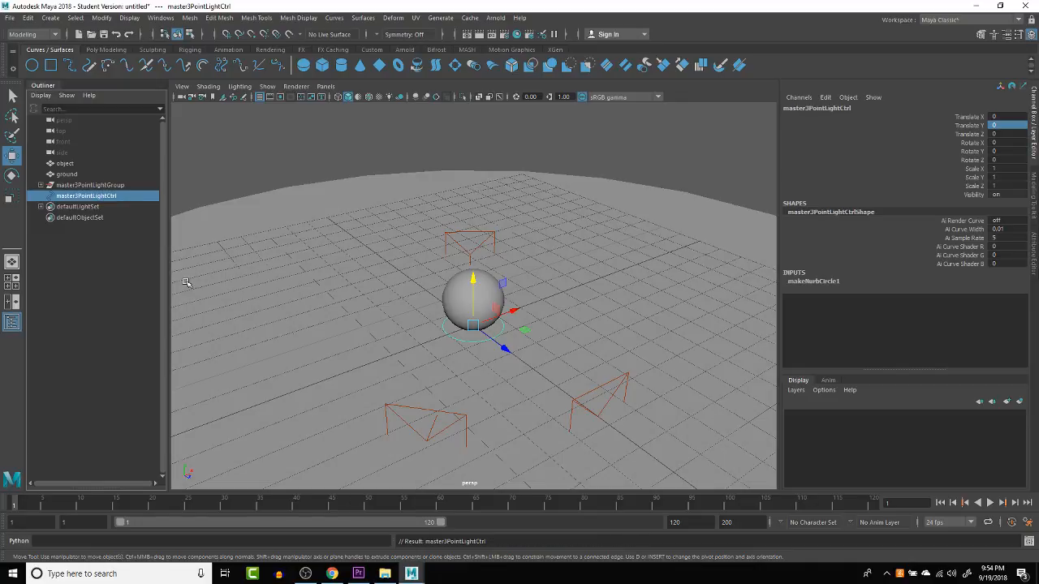
Step: Parent master3PointLightGroup under the master3PointLightCtrl circle
click(97, 185)
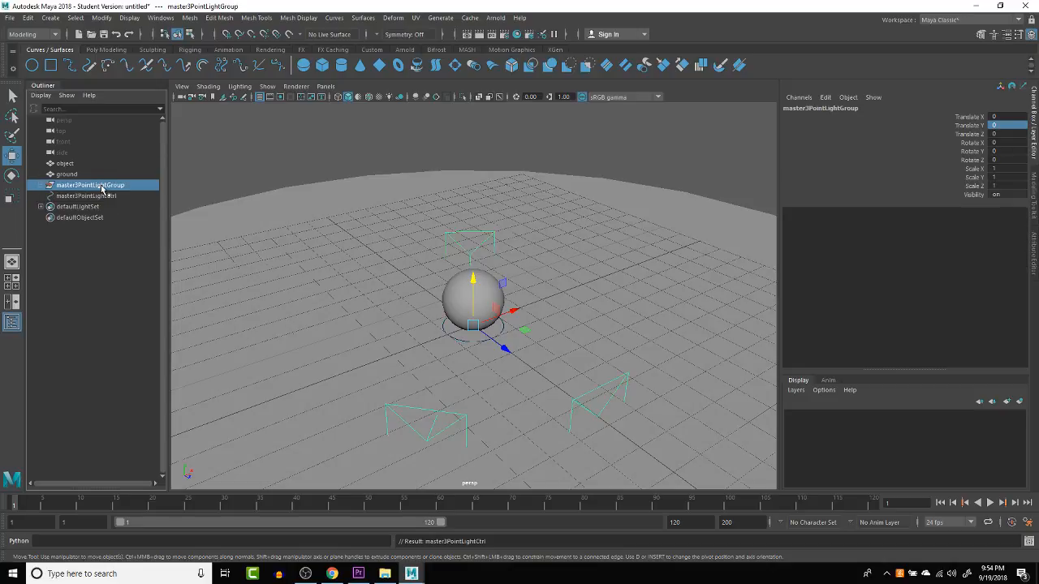
drag(81, 195, 78, 193)
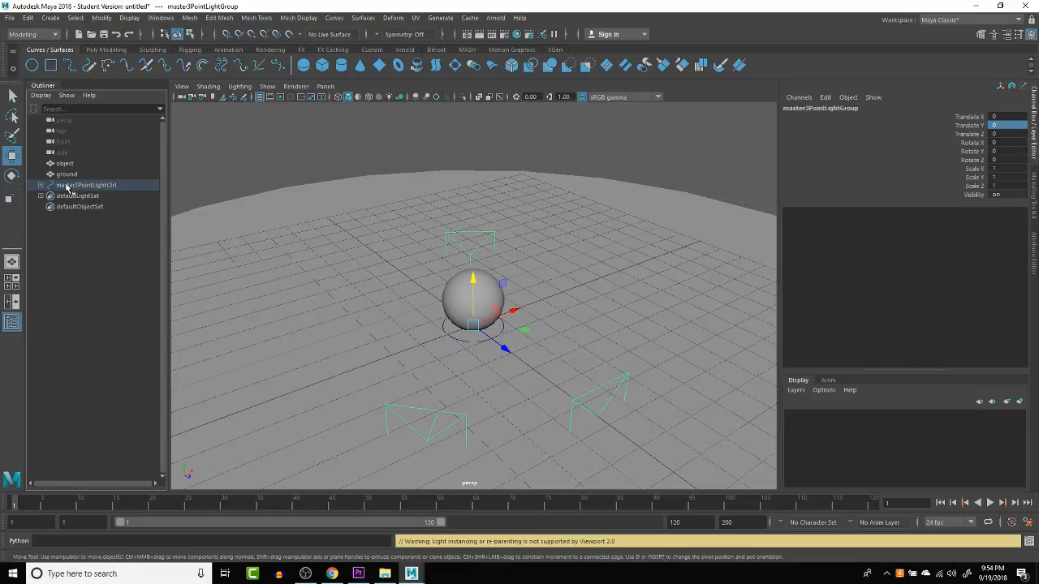
click(596, 308)
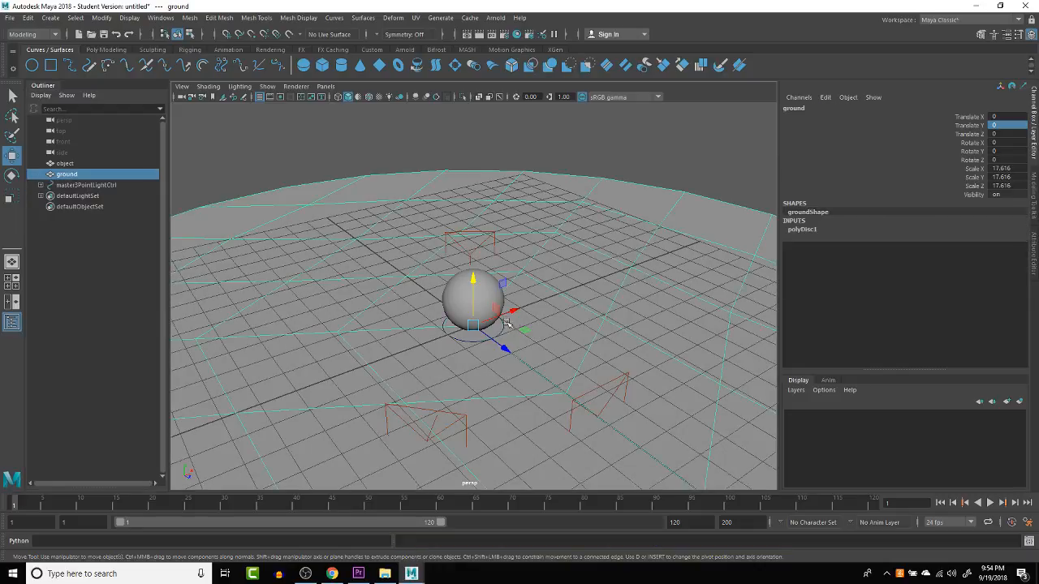
Step: Try raising the master3PointLightCtrl circle along Y and rotating it about Y, undoing both transformations
click(504, 327)
drag(475, 286, 474, 226)
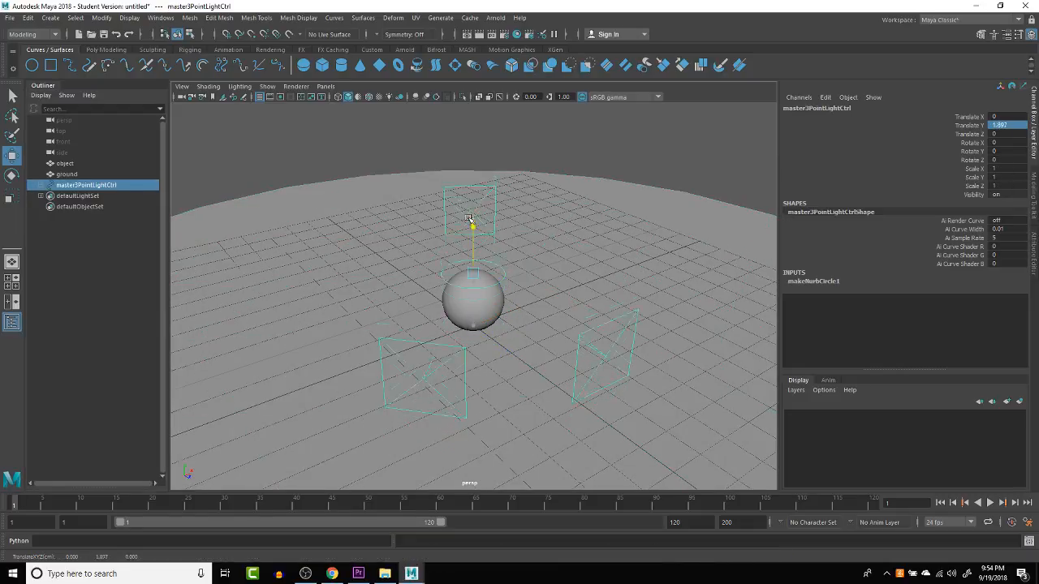
key(ctrl+z)
key(e)
mouse_move(488, 350)
mouse_down()
mouse_move(505, 343)
mouse_move(489, 334)
mouse_up()
key(ctrl+z)
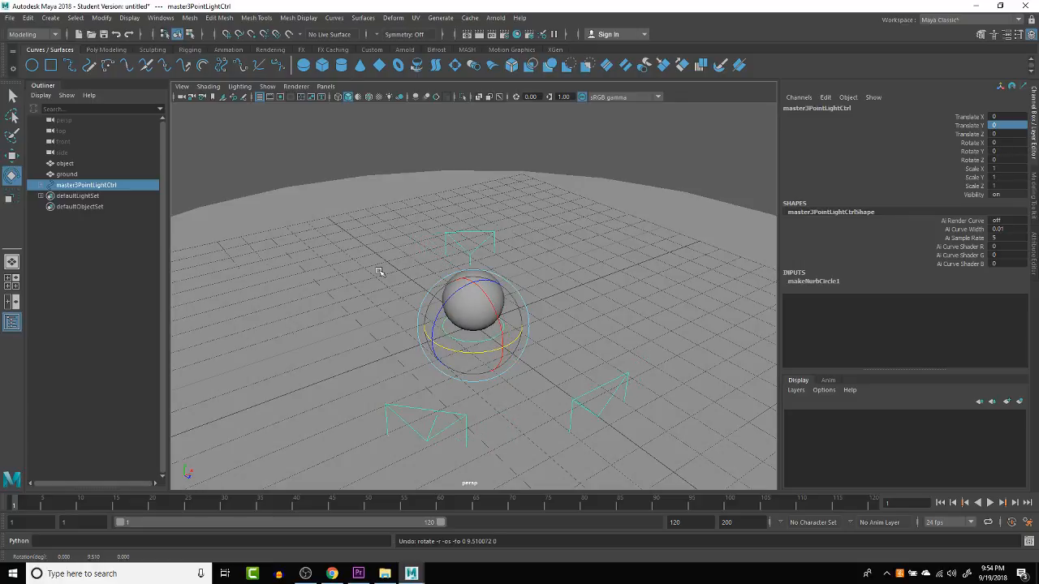
Step: Expand master3PointLightCtrl and master3PointLightGroup in the Outliner to list the nested light groups
click(40, 185)
click(96, 196)
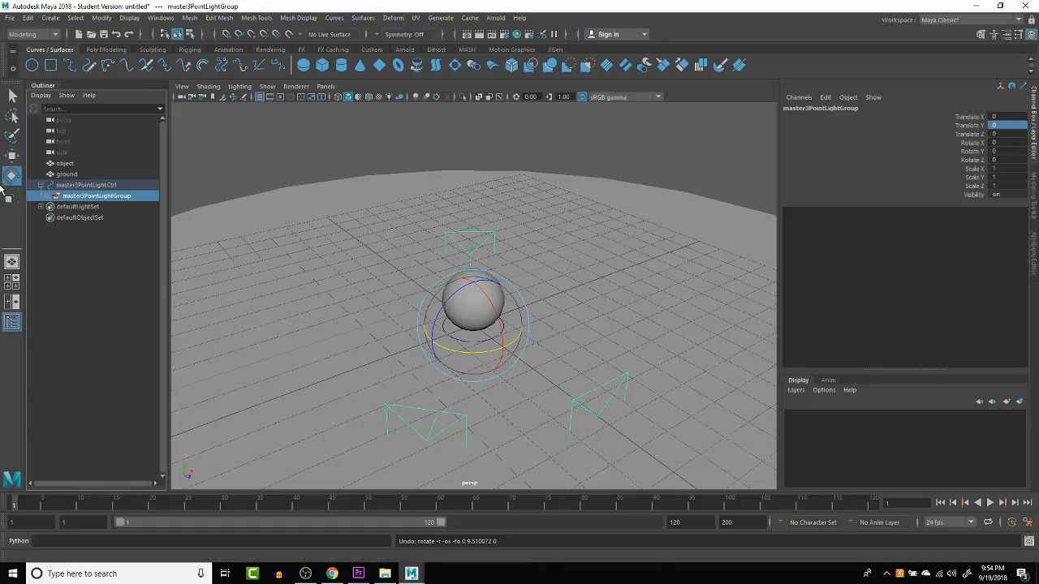
click(48, 196)
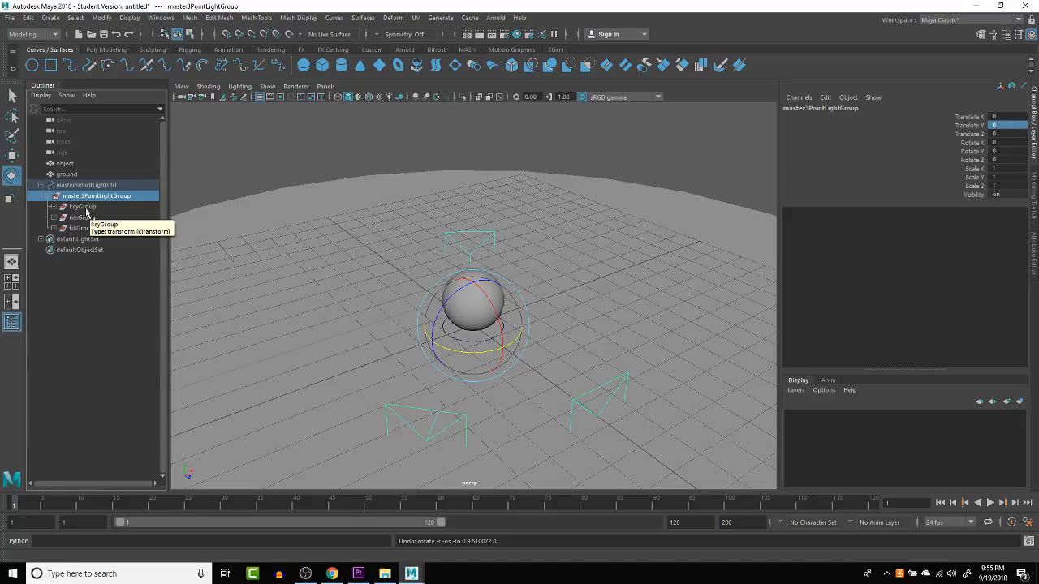
Step: Select keyGroup in the Outliner to see which light it holds, and reselect the master3PointLightCtrl circle
click(83, 207)
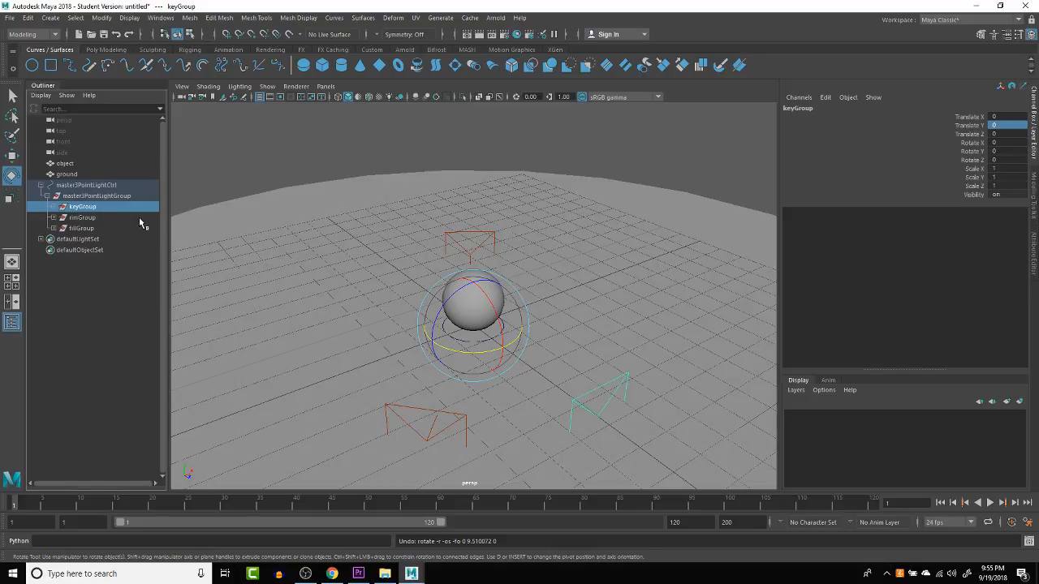
click(96, 185)
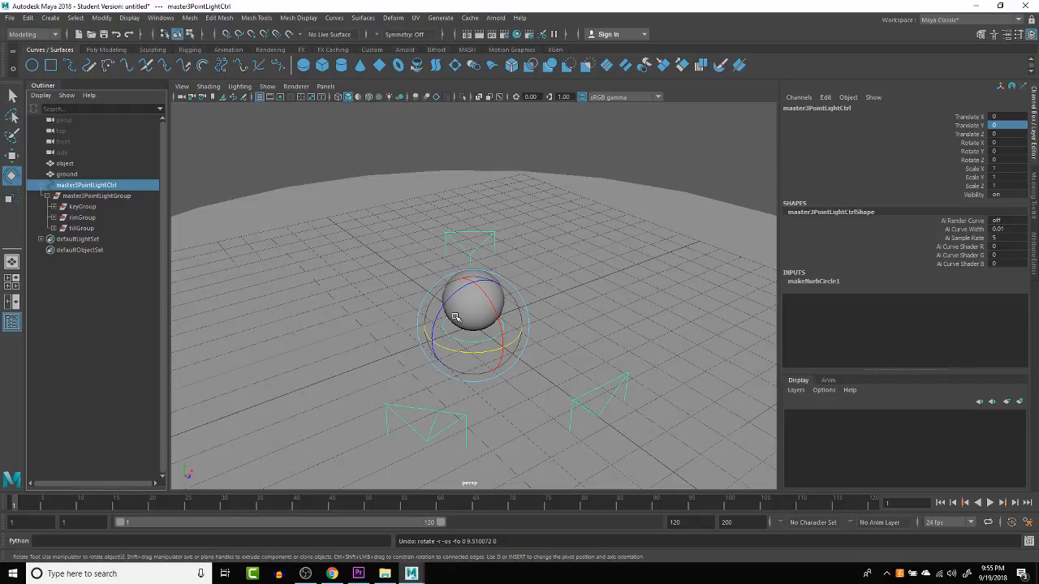
click(306, 573)
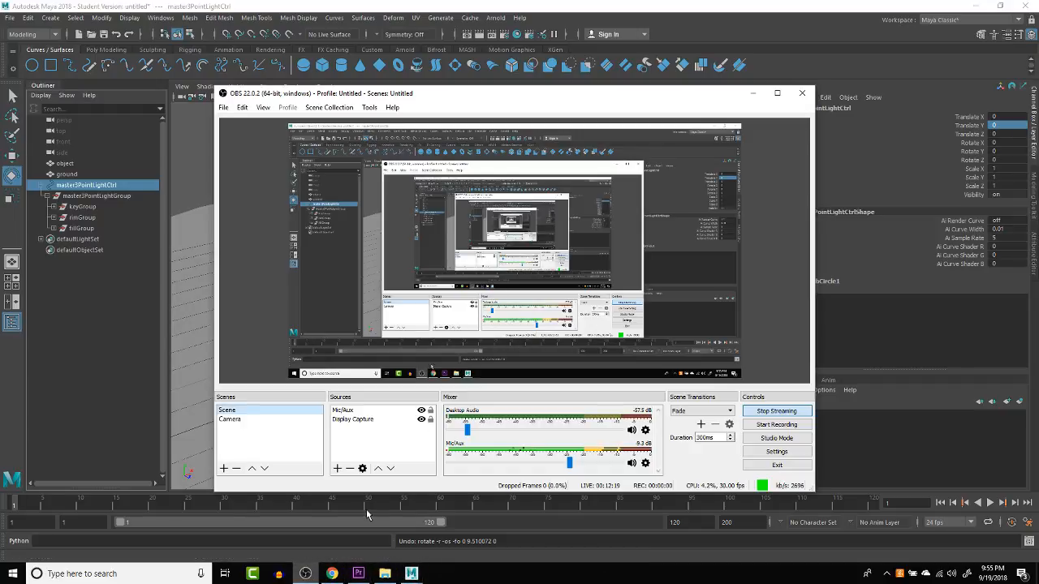
click(287, 419)
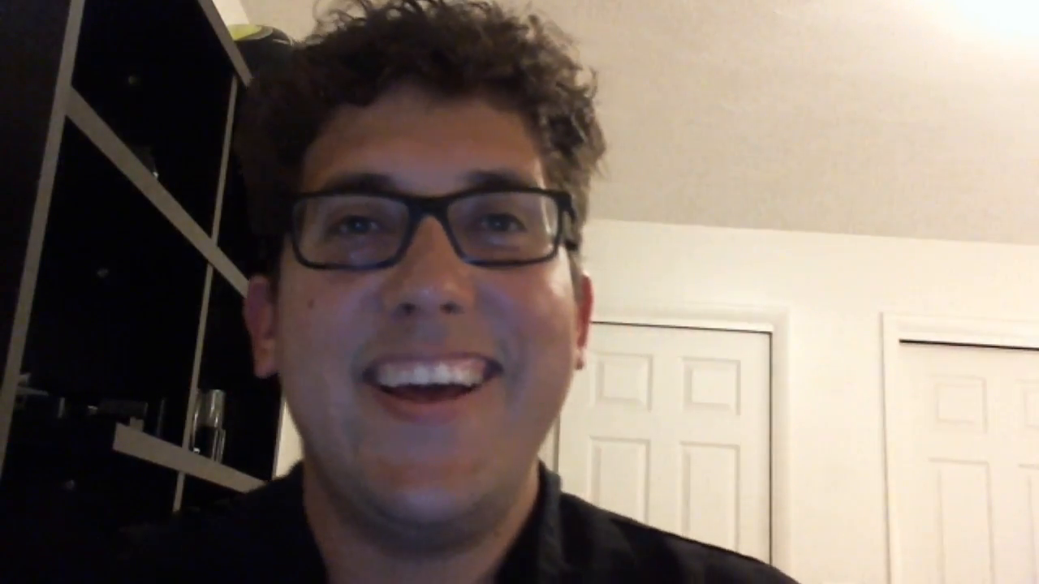
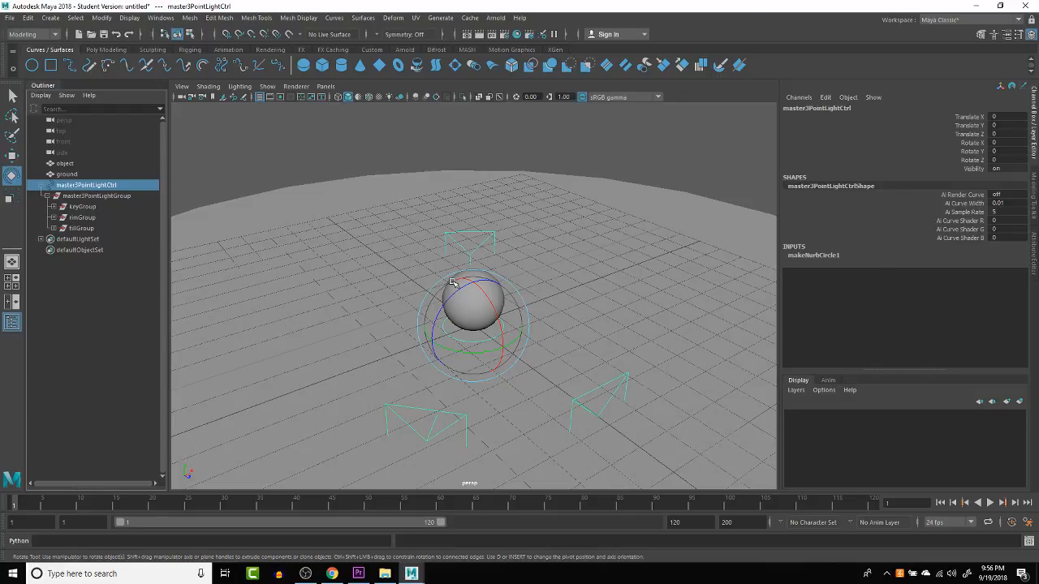
Step: Add a keyable float attribute named keyLightIntensity with a default of 0 to the master3PointLightCtrl circle
alt+middle_drag(452, 281, 487, 268)
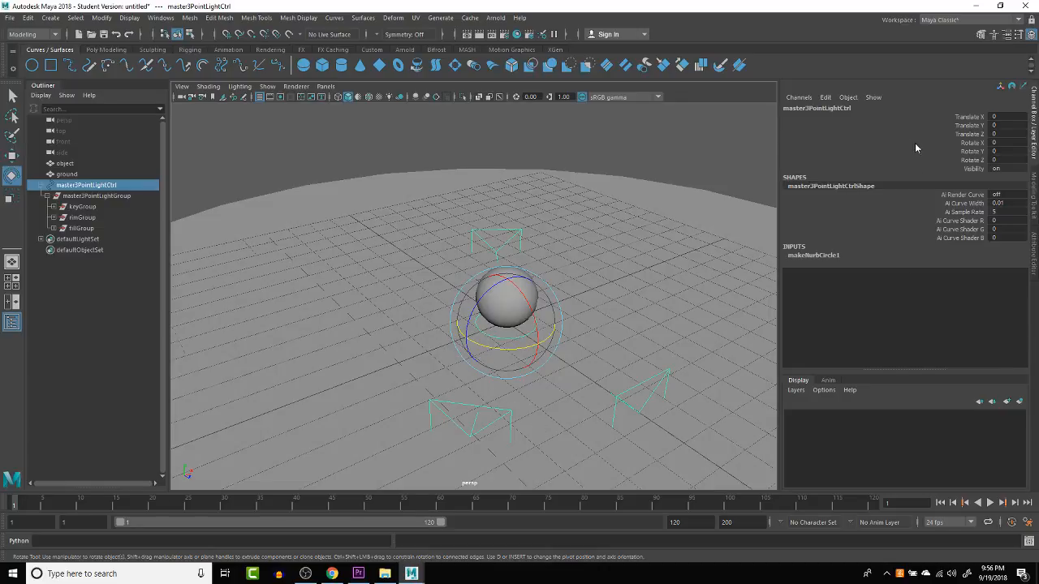
click(825, 97)
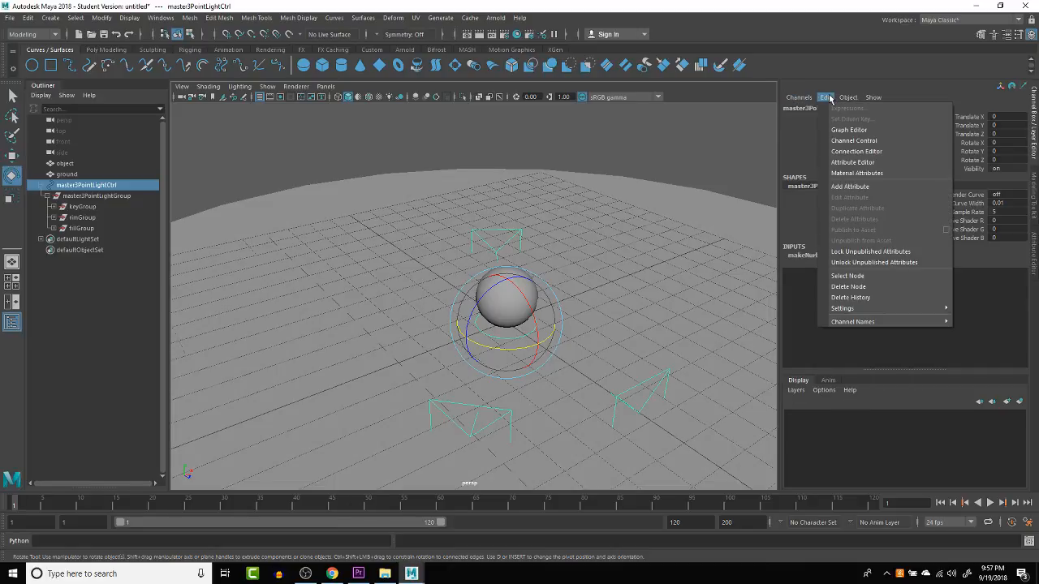
click(861, 188)
drag(469, 197, 738, 134)
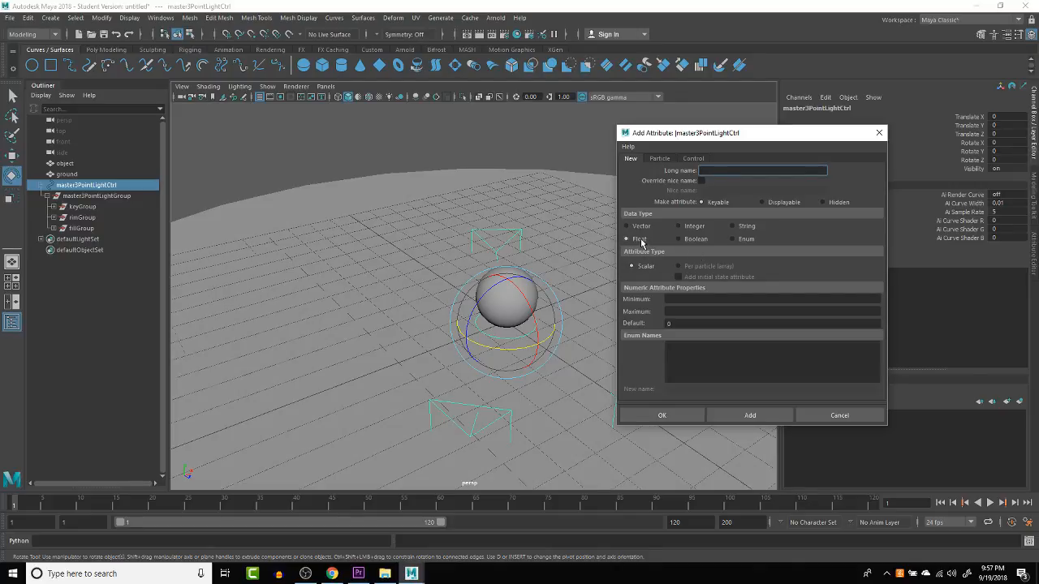
text(sity)
key(Tab)
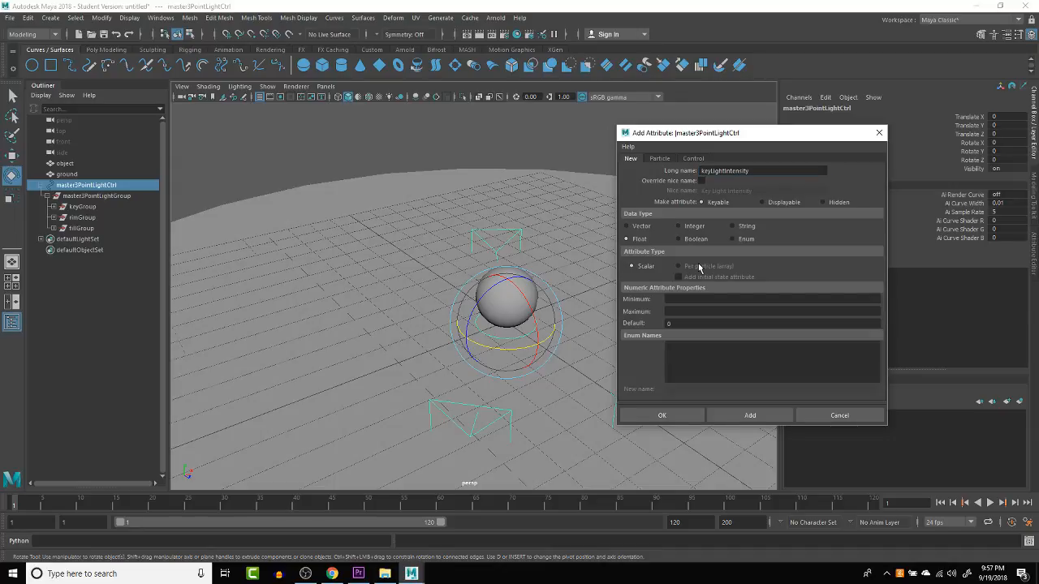
click(674, 417)
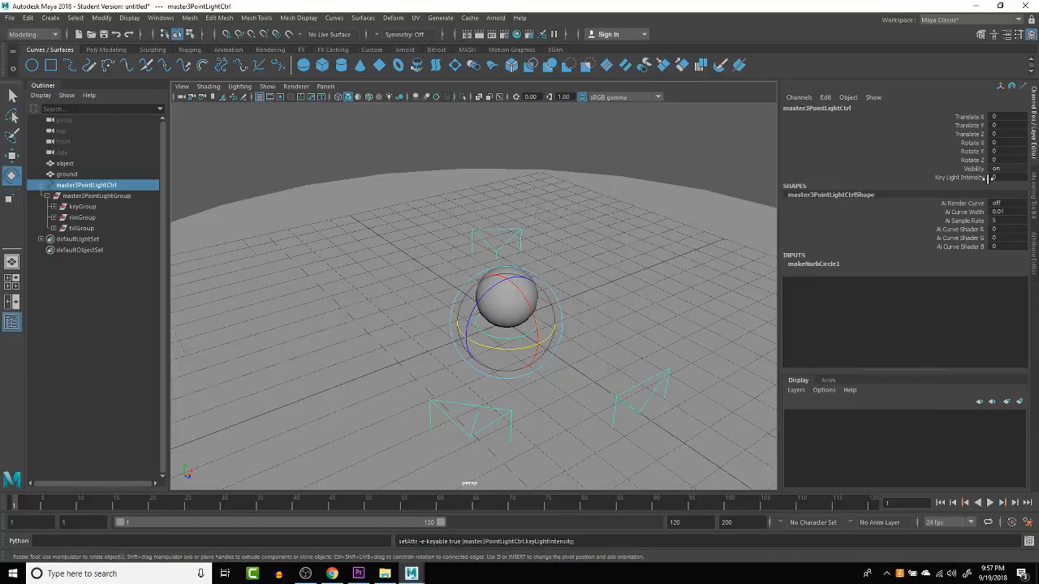
Step: Add a second keyable float attribute named fillLightIntensity to master3PointLightCtrl
click(827, 99)
click(848, 187)
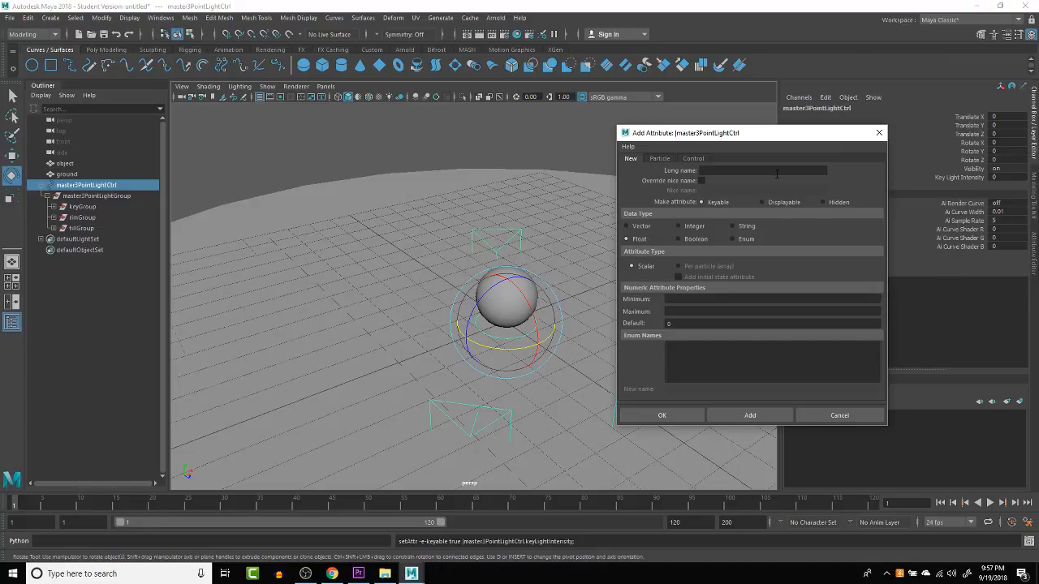
click(777, 172)
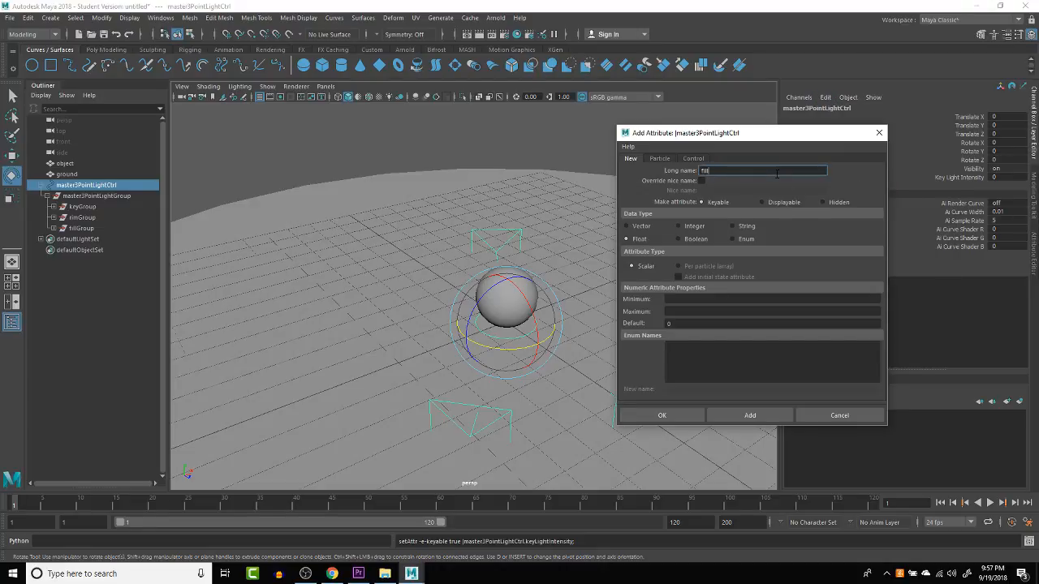
text(fillLightIntensity)
key(Tab)
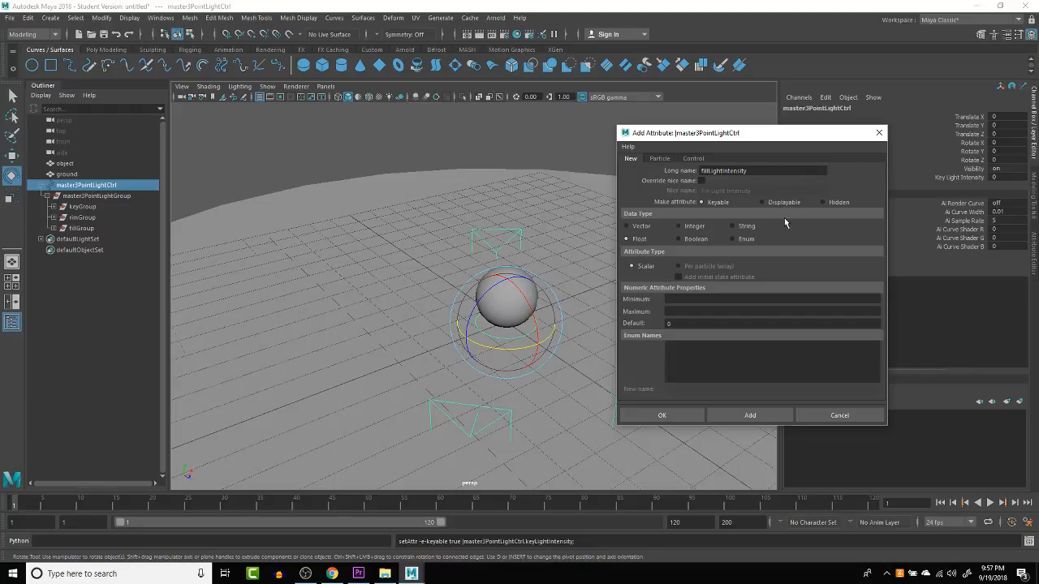
click(686, 417)
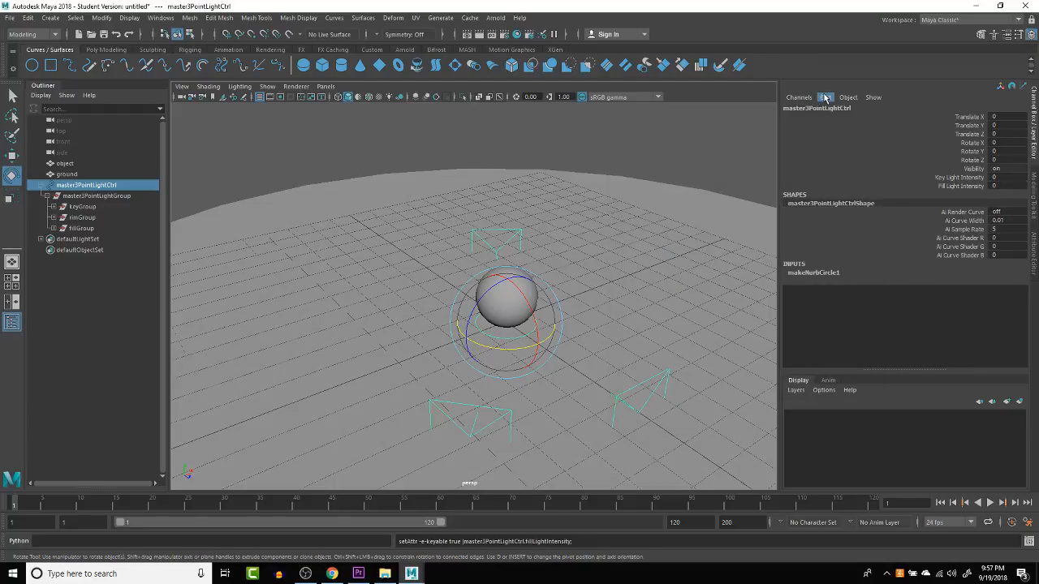
Step: Add a third keyable float attribute named rimLightIntensity to master3PointLightCtrl and highlight the three intensity channels
click(799, 98)
mouse_move(824, 97)
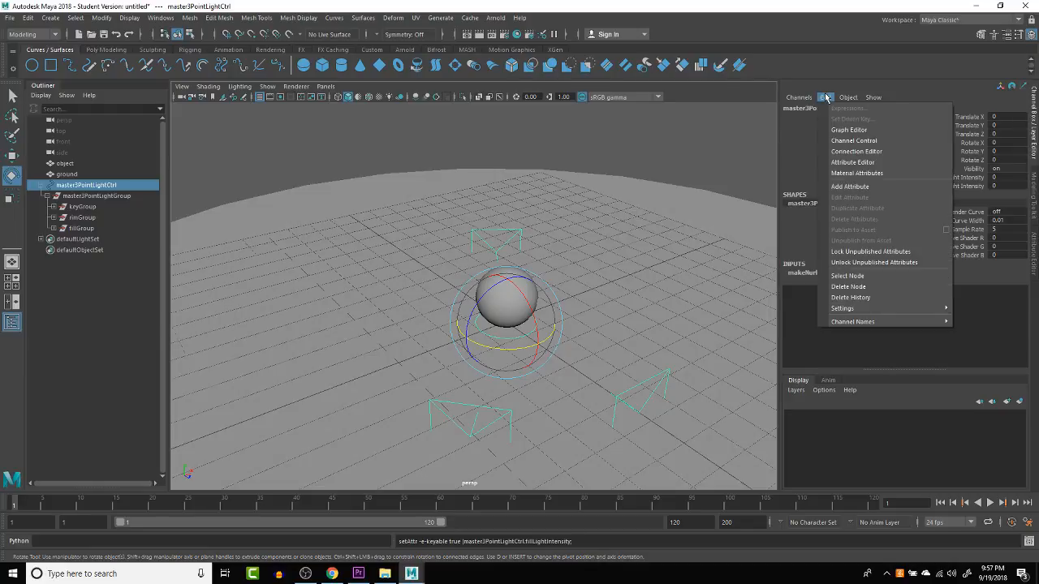
click(848, 193)
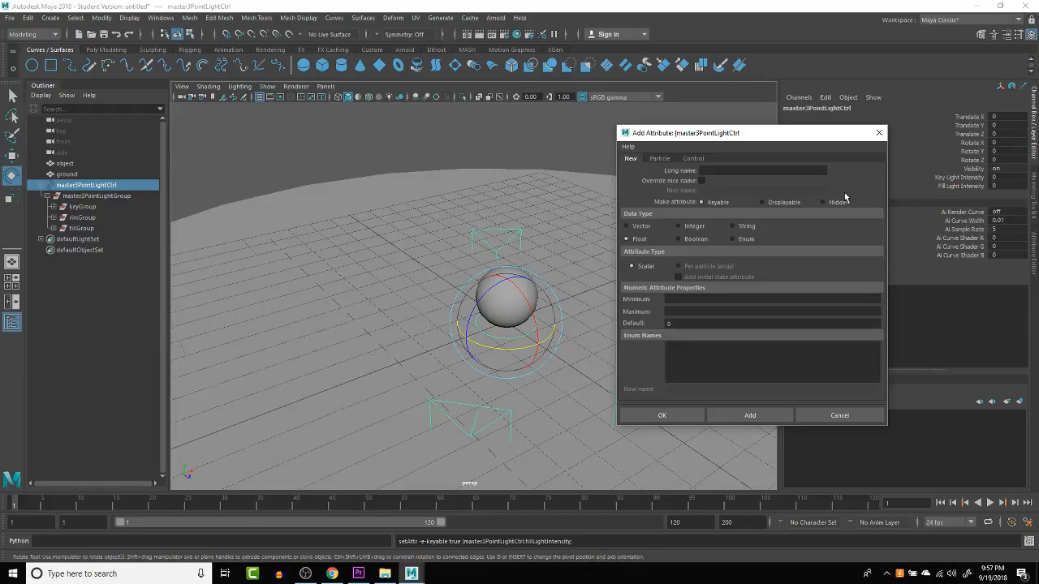
click(727, 169)
text(rimLightInt)
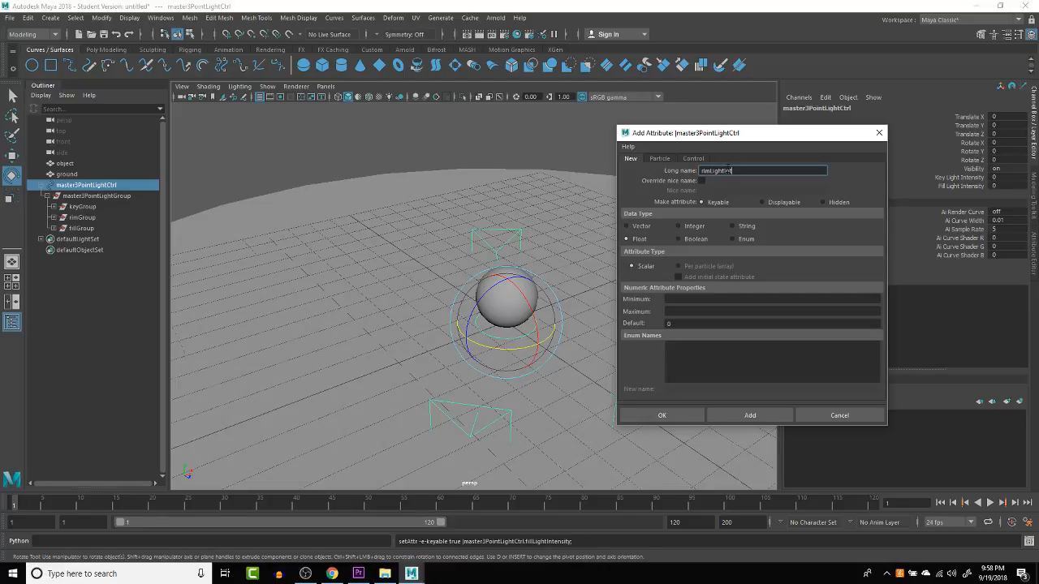
text(ensity)
key(Tab)
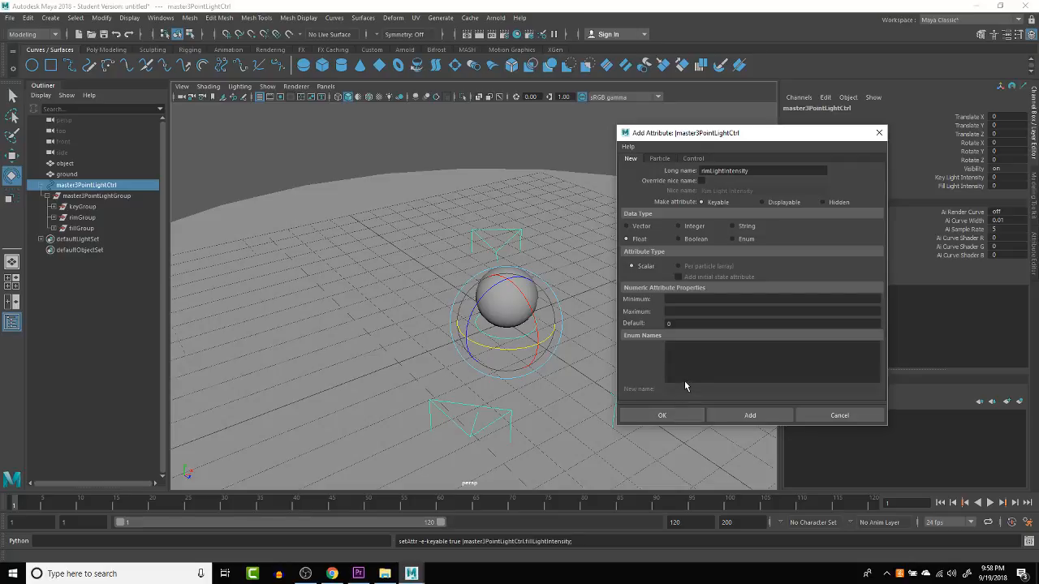
click(662, 415)
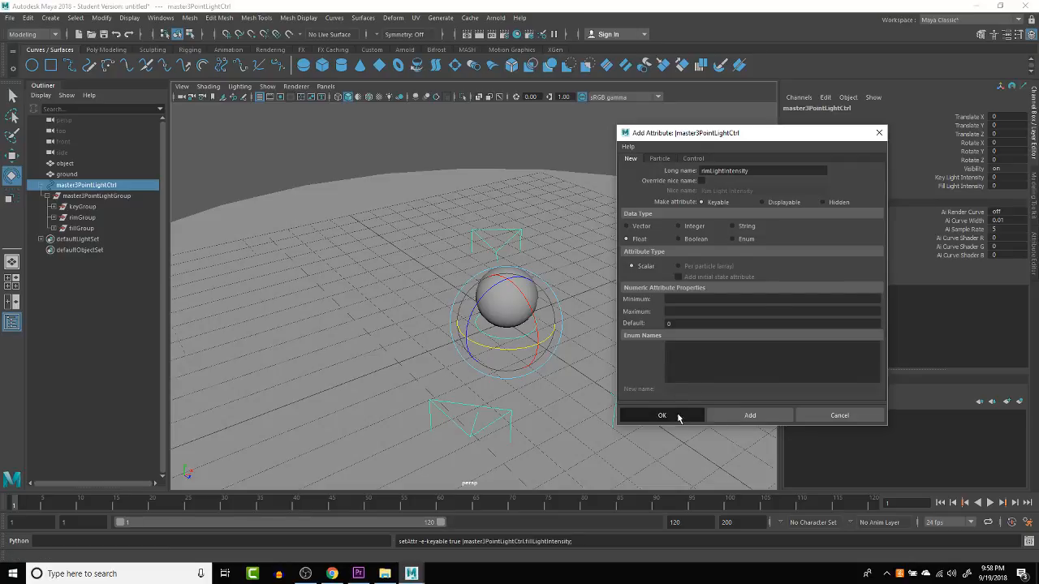
drag(962, 177, 958, 198)
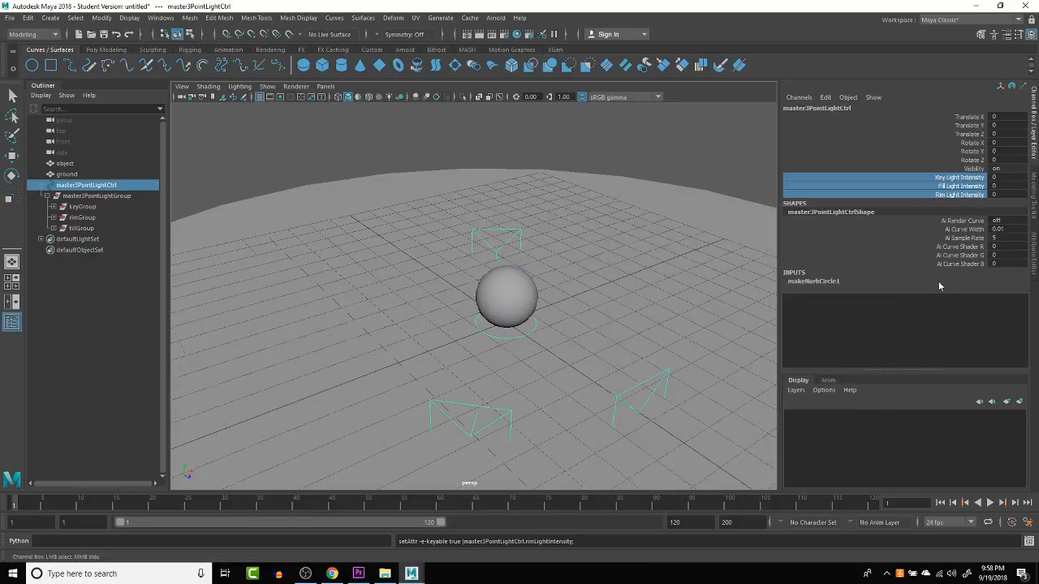
Step: Turn off surface object selection in the selection mask and select the master3PointLightCtrl circle in the viewport
click(526, 339)
key(e)
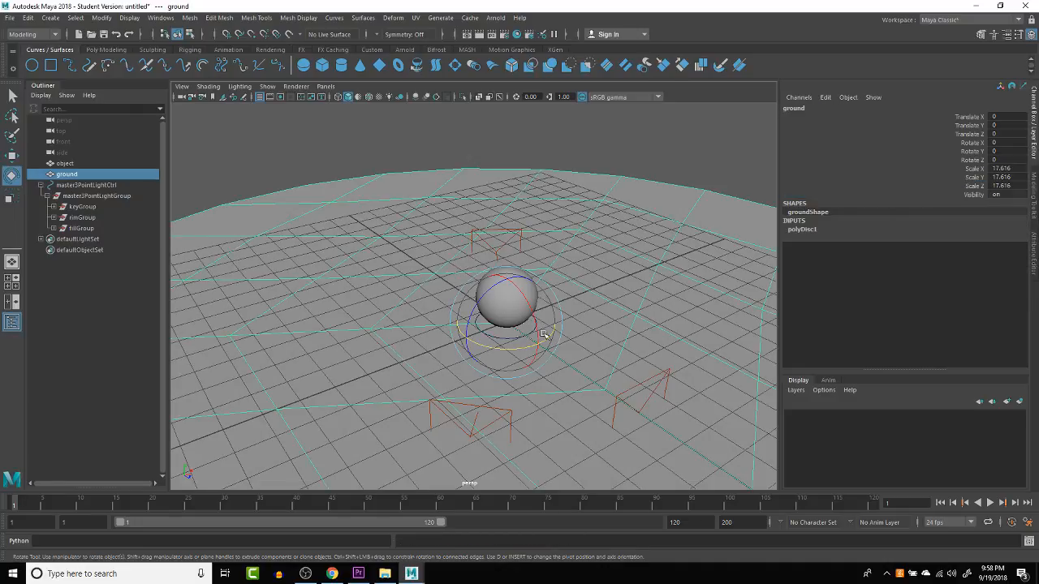
click(208, 34)
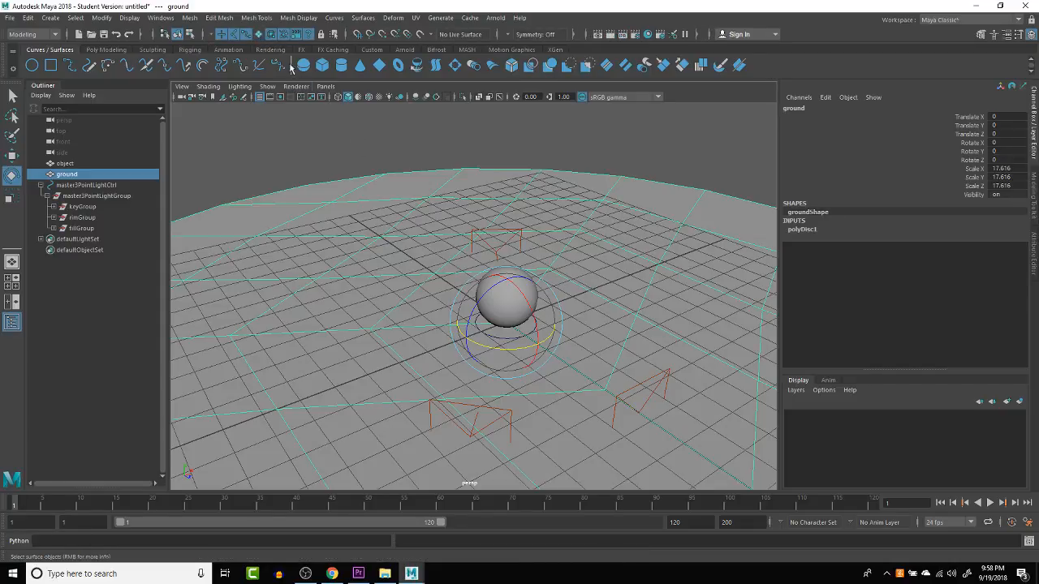
click(649, 234)
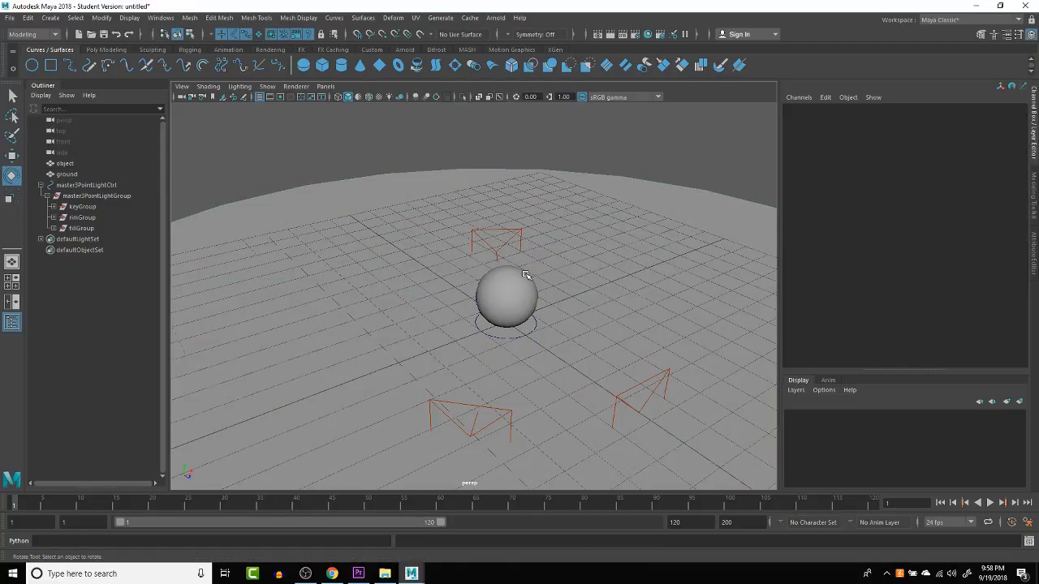
click(533, 322)
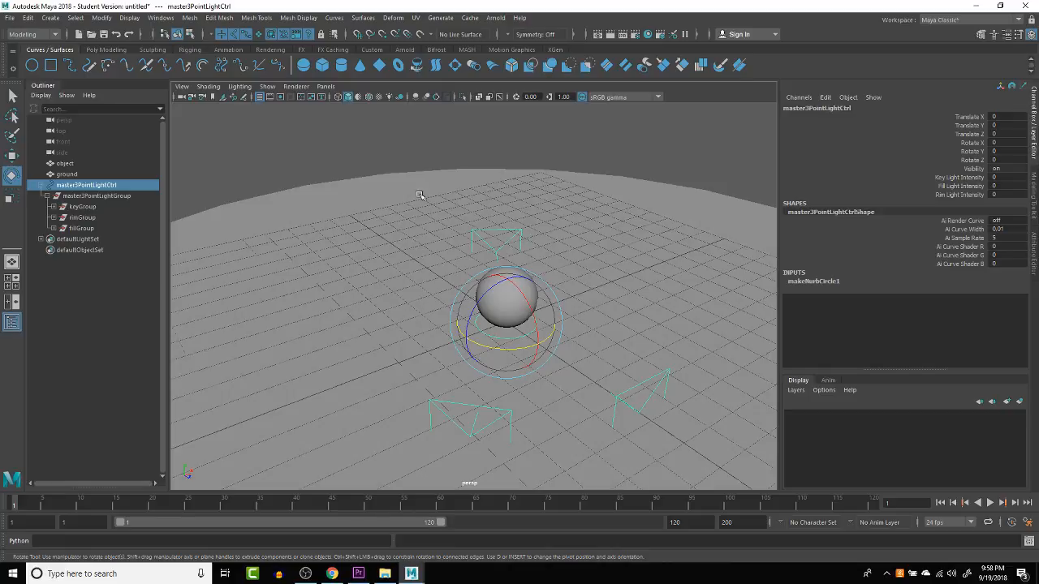
click(613, 273)
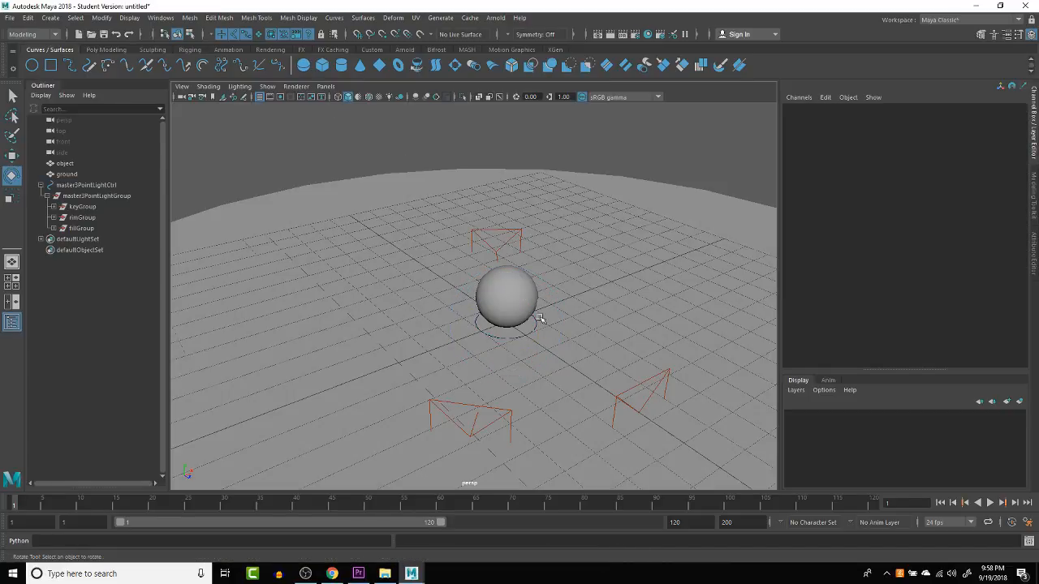
click(642, 391)
click(535, 323)
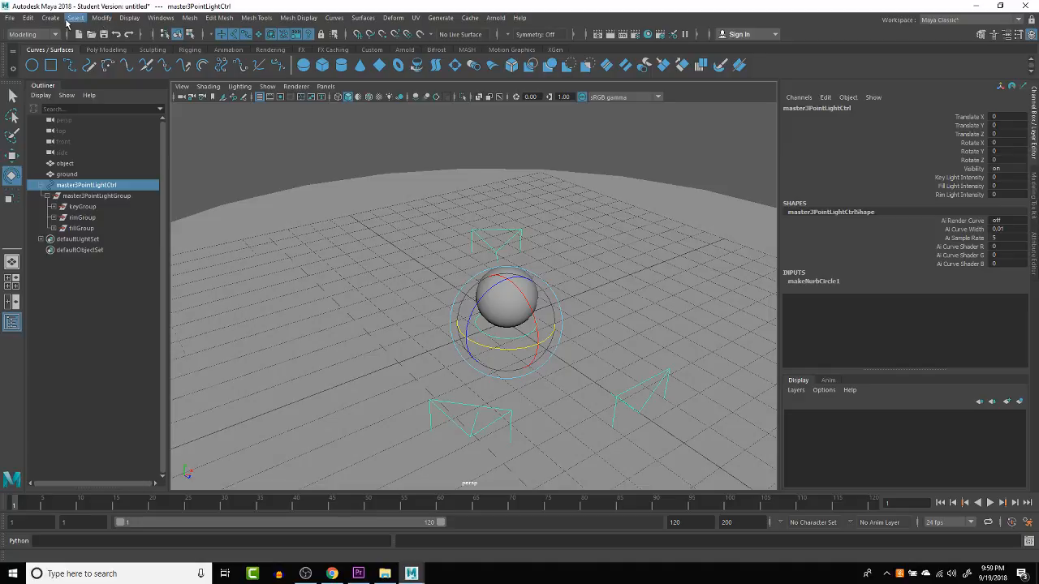
Step: Open the Connection Editor with master3PointLightCtrl as the output node and hide its non-keyable attributes
click(154, 18)
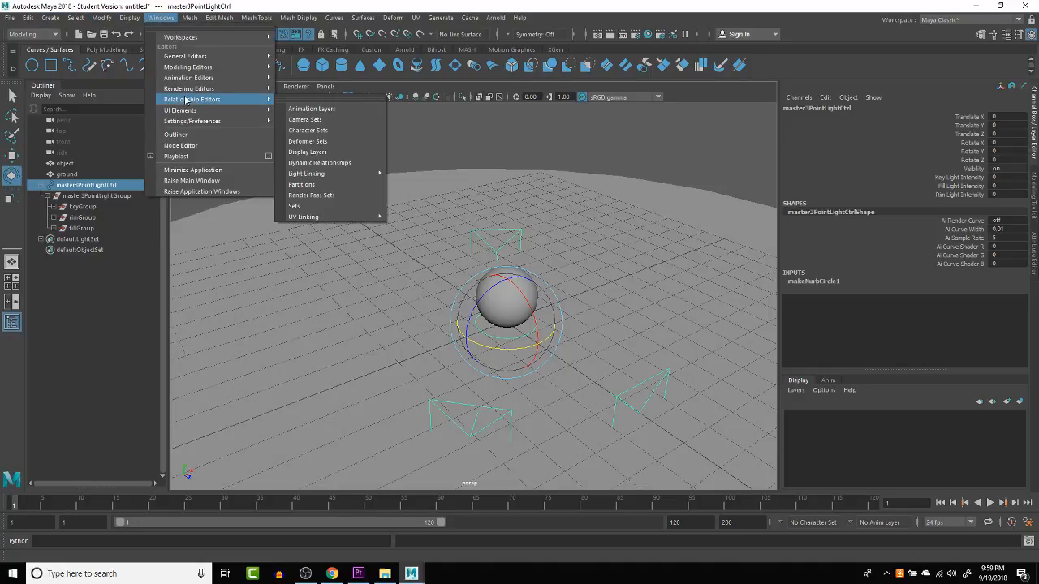
mouse_move(195, 70)
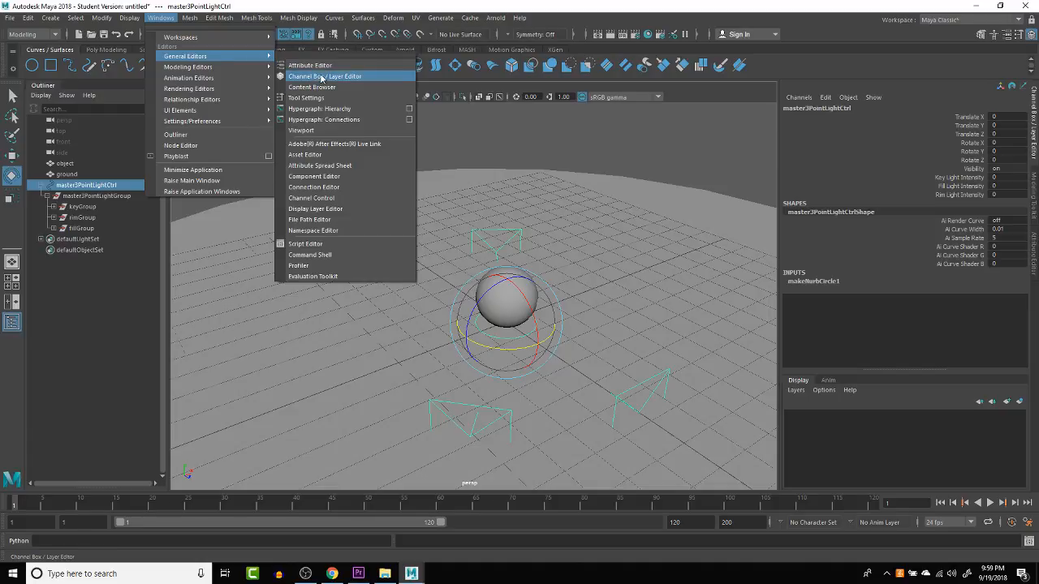
click(328, 189)
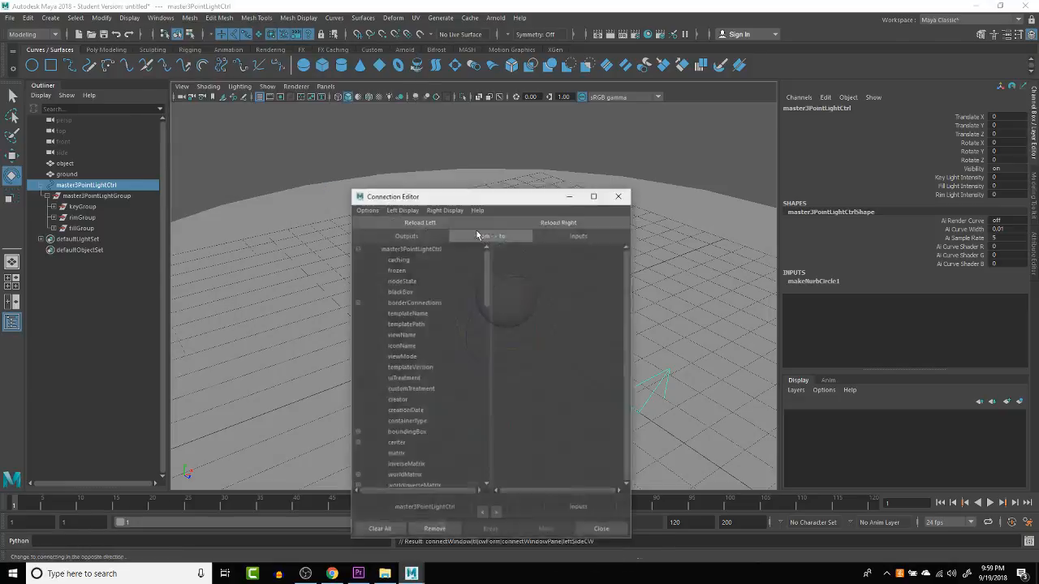
drag(495, 201, 325, 101)
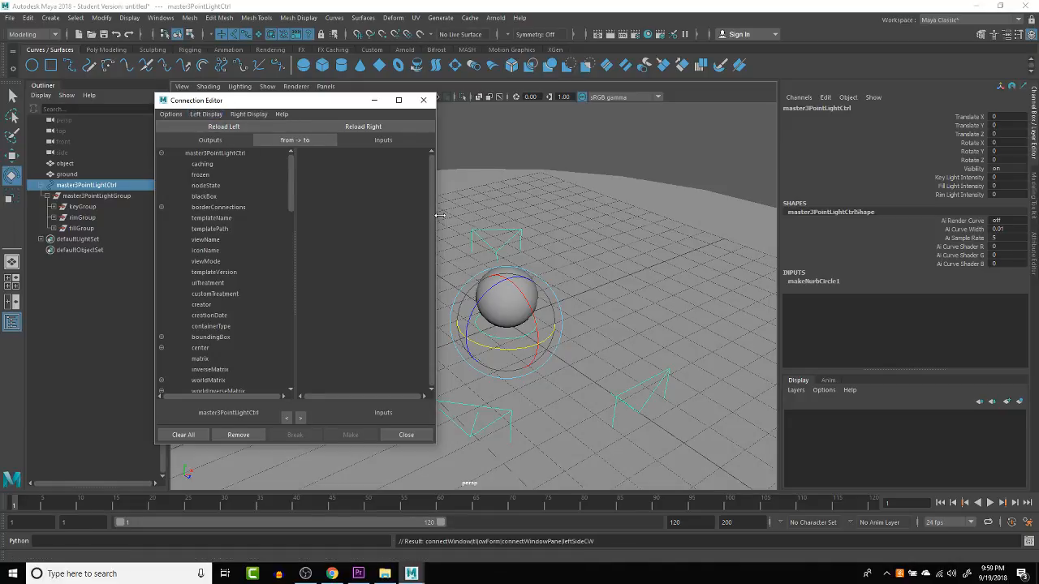
click(198, 115)
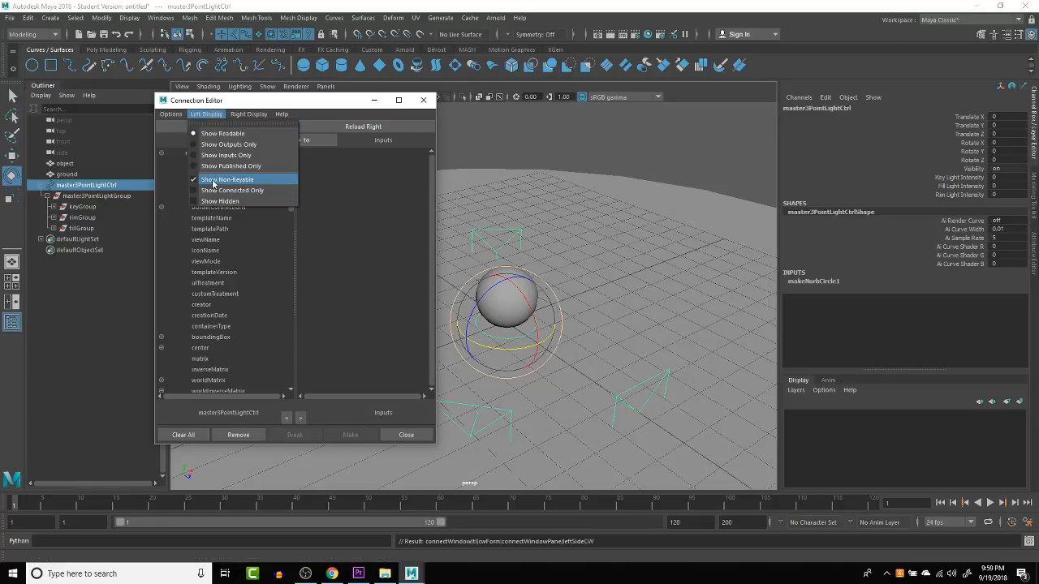
click(215, 180)
Step: Select keyLightIntensity of master3PointLightCtrl as the source attribute in the Connection Editor
click(215, 196)
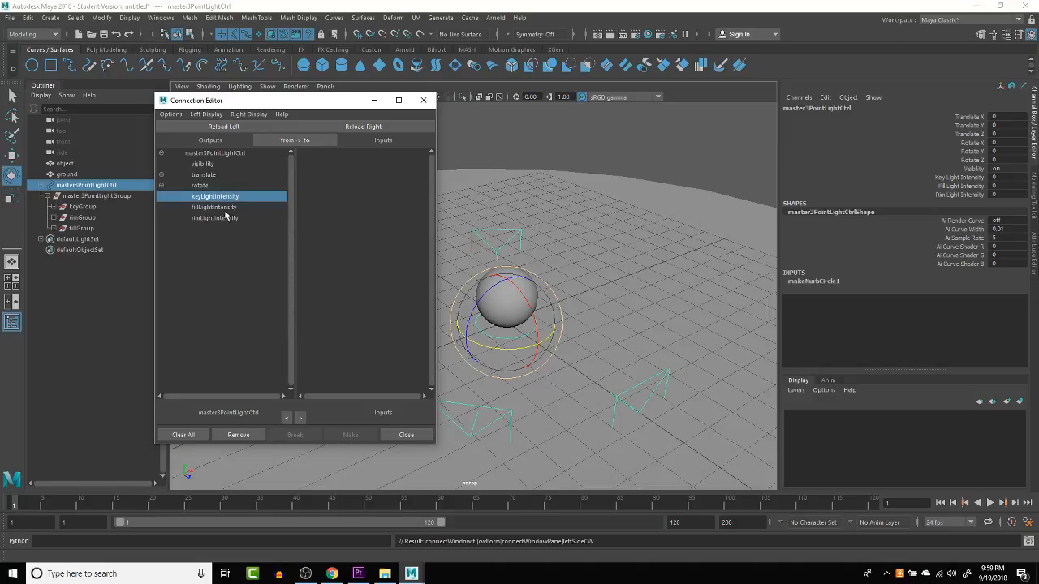
click(228, 208)
click(228, 218)
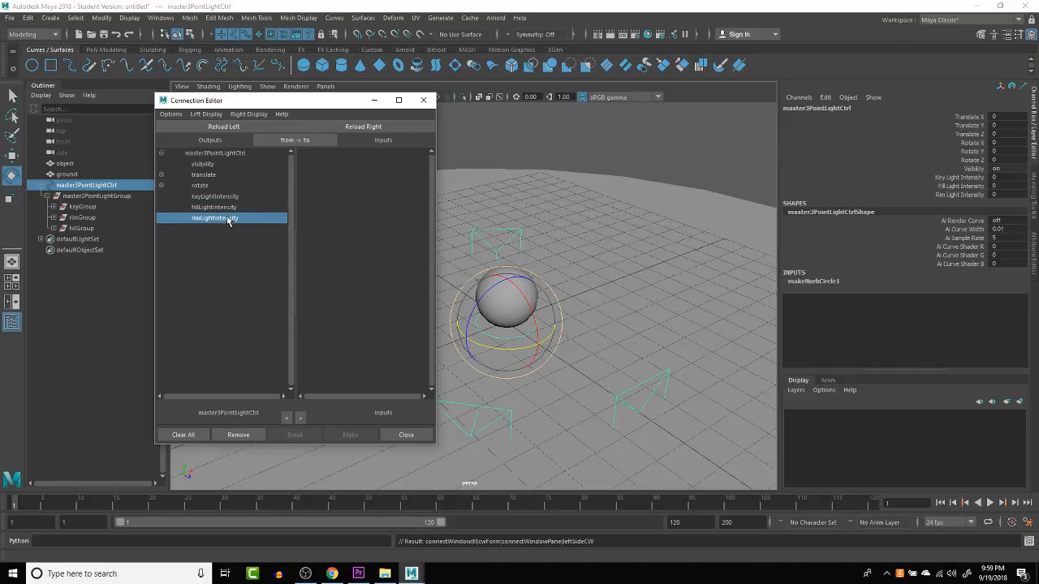
click(228, 199)
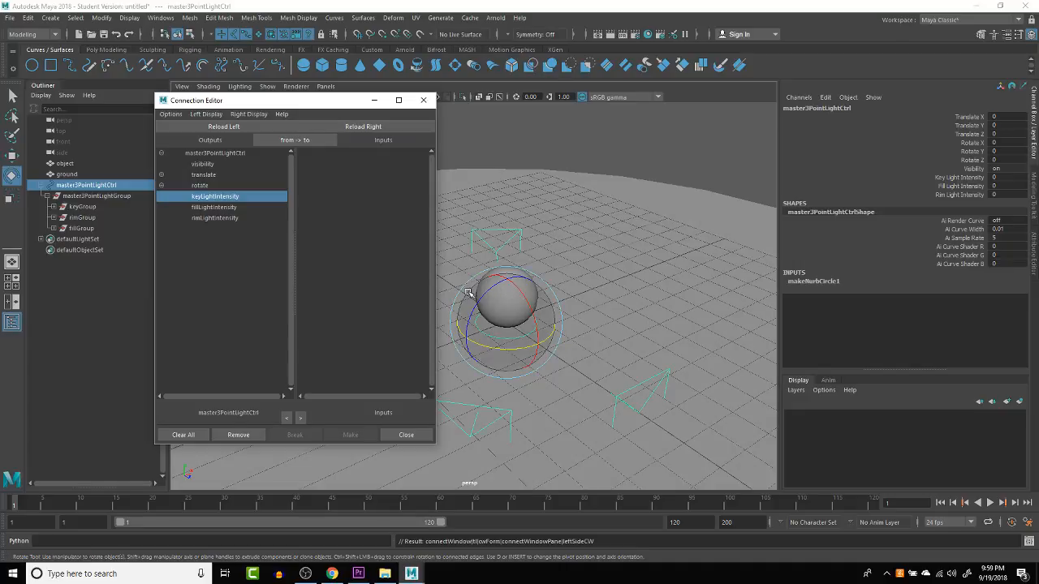
Step: Load keyLight as the Connection Editor's input node, hide its non-keyable attributes, and expand keyGroup in the Outliner
click(665, 381)
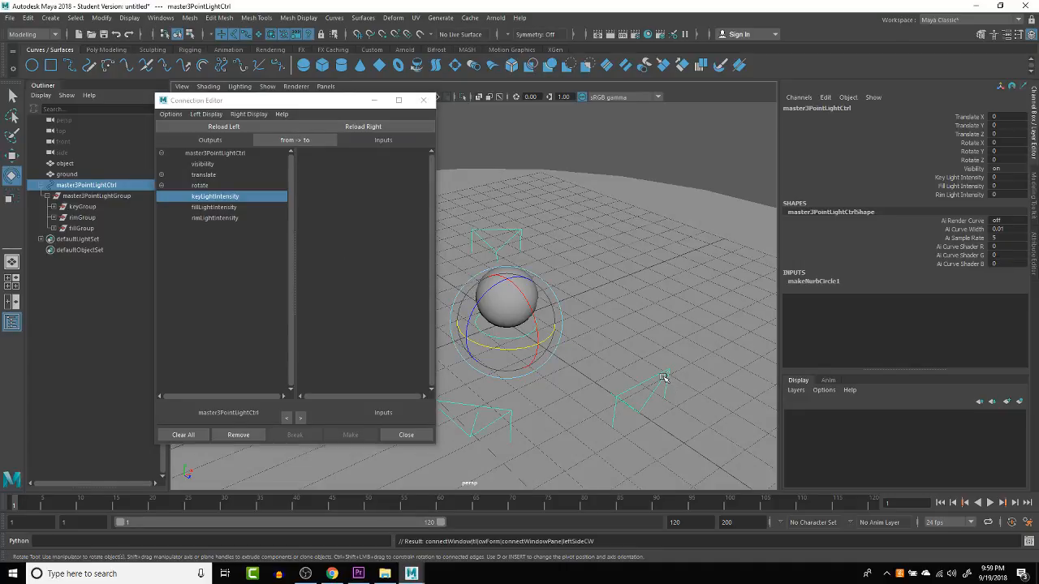
click(350, 127)
click(243, 115)
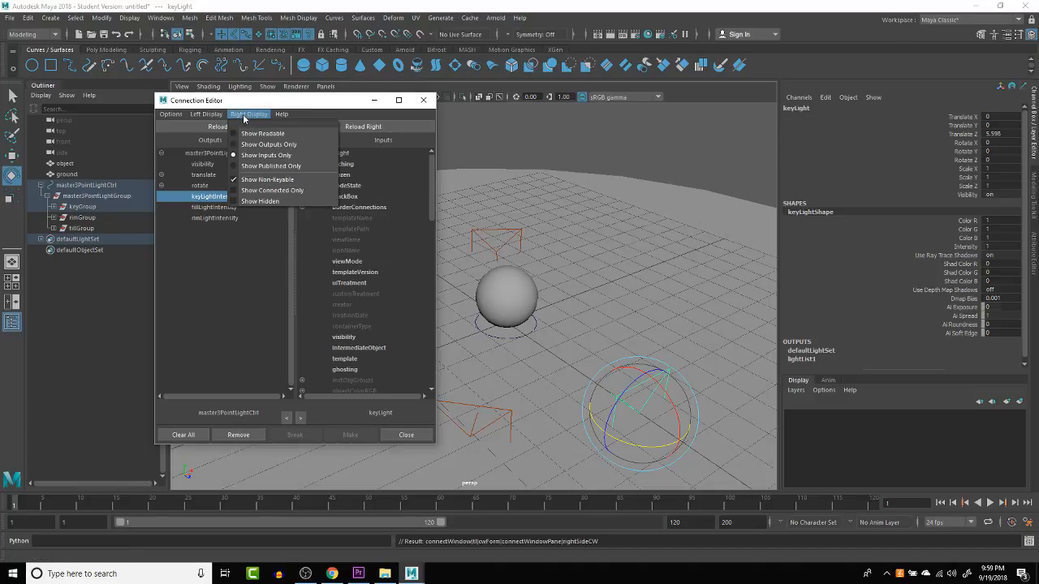
click(270, 180)
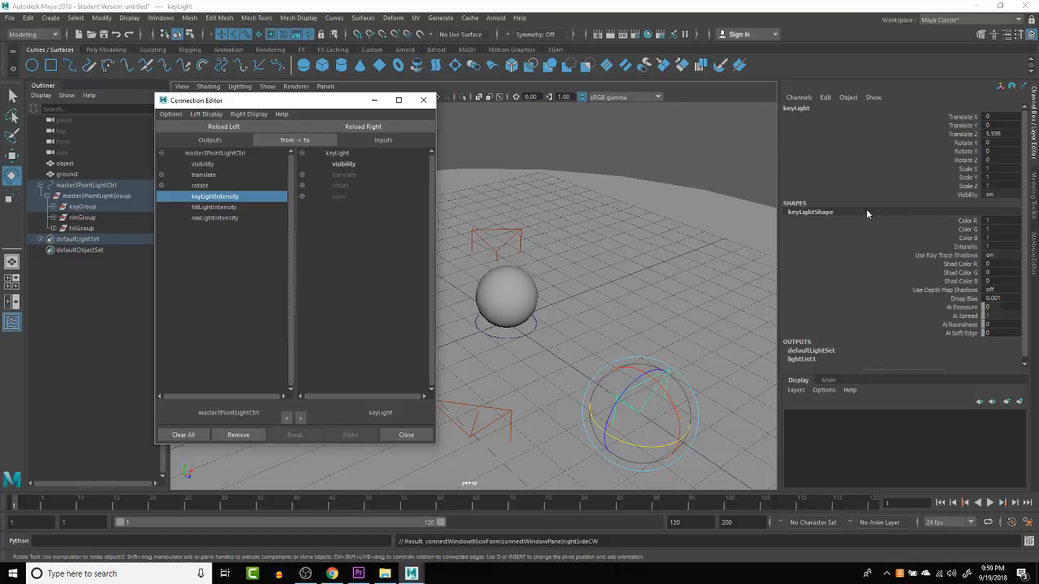
drag(965, 117, 971, 189)
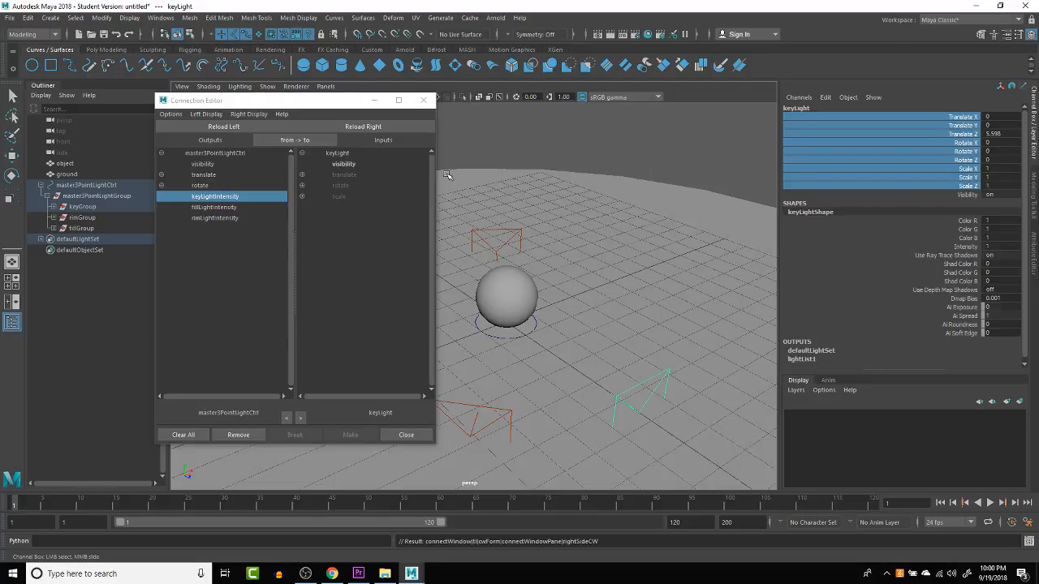
click(53, 207)
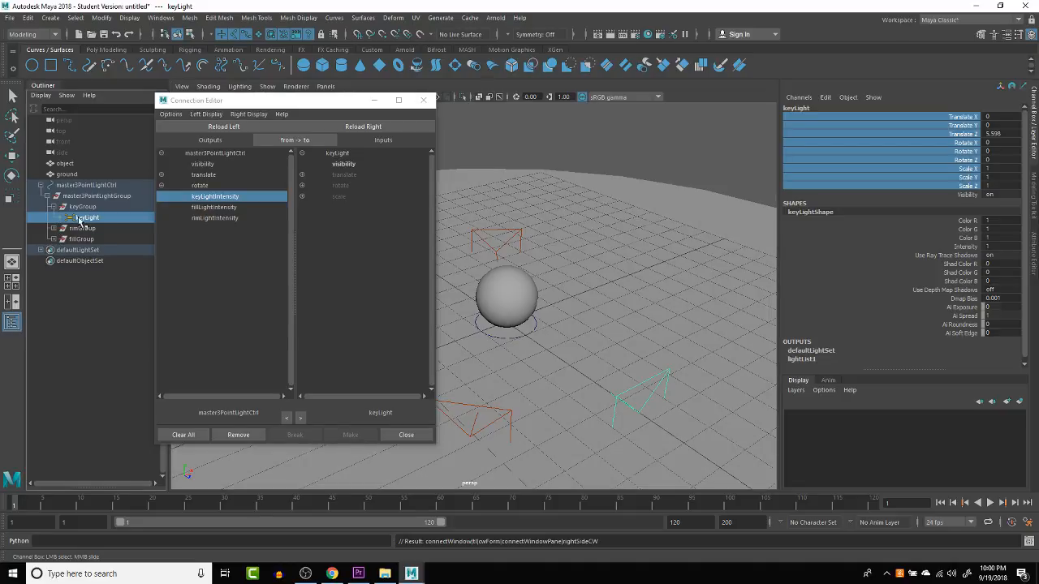
click(40, 94)
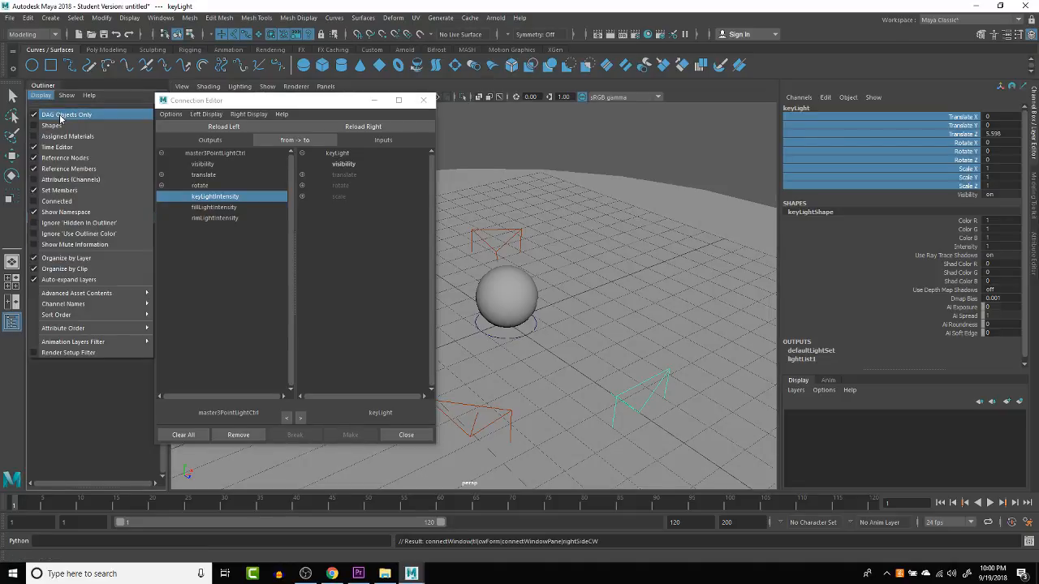
click(60, 118)
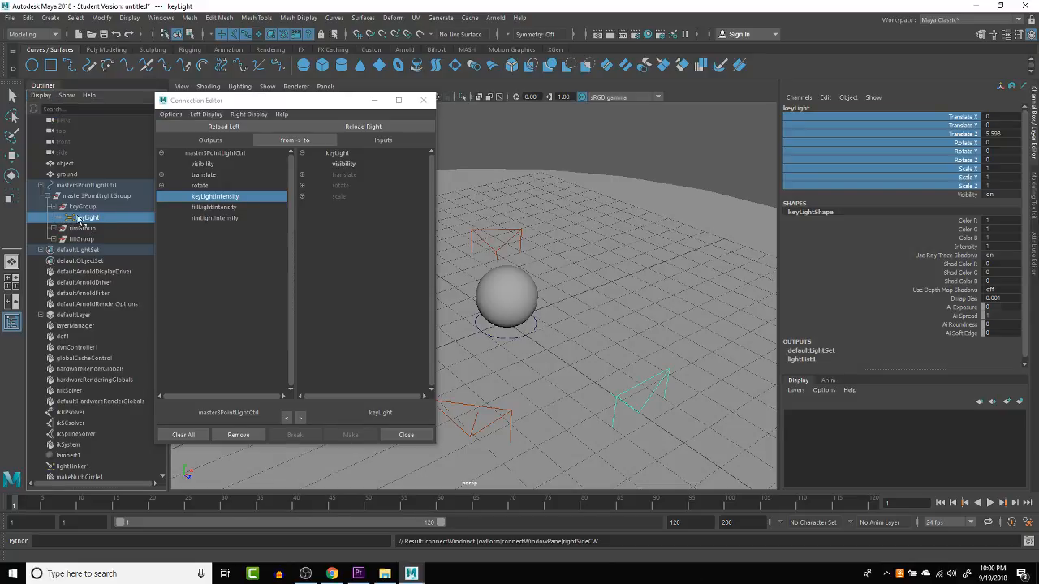
click(41, 95)
click(60, 118)
Step: Turn on the display of shape nodes in the Outliner and expand keyLight down to keyLightShape
click(41, 95)
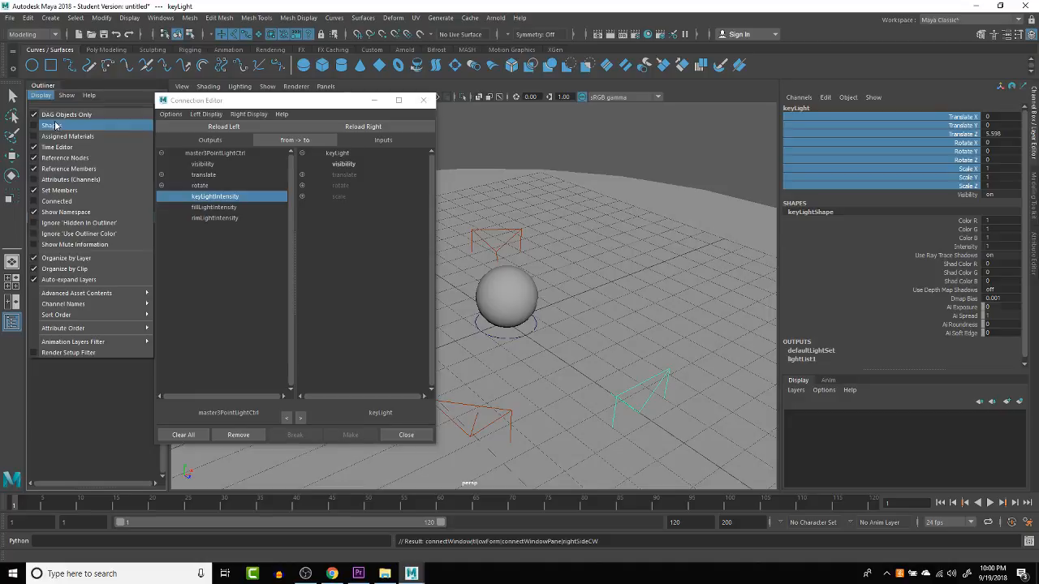
click(60, 127)
click(62, 228)
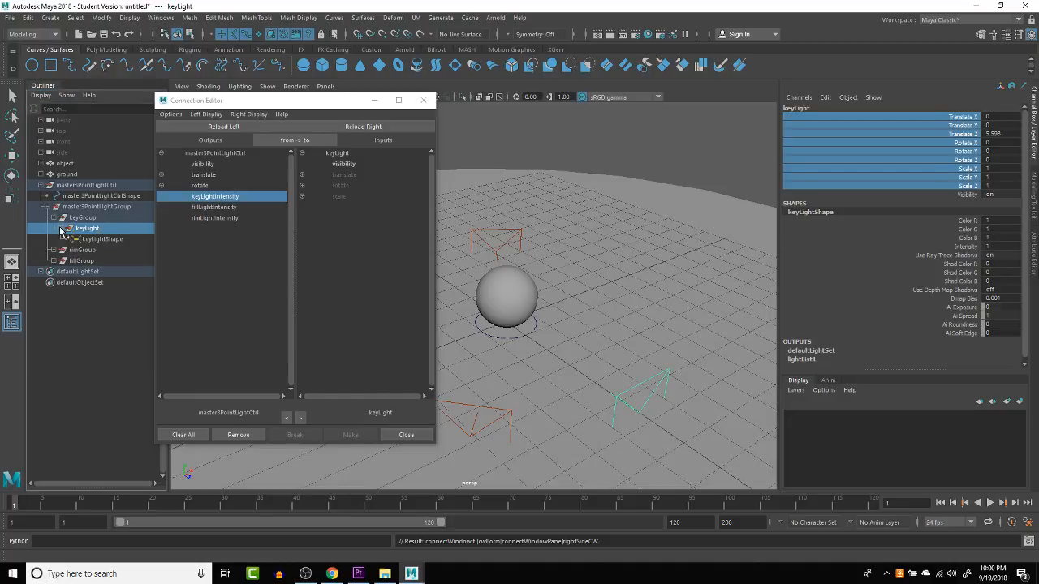
Step: Load keyLightShape as the Connection Editor's input node and connect keyLightIntensity to its intensity attribute
click(102, 240)
key(e)
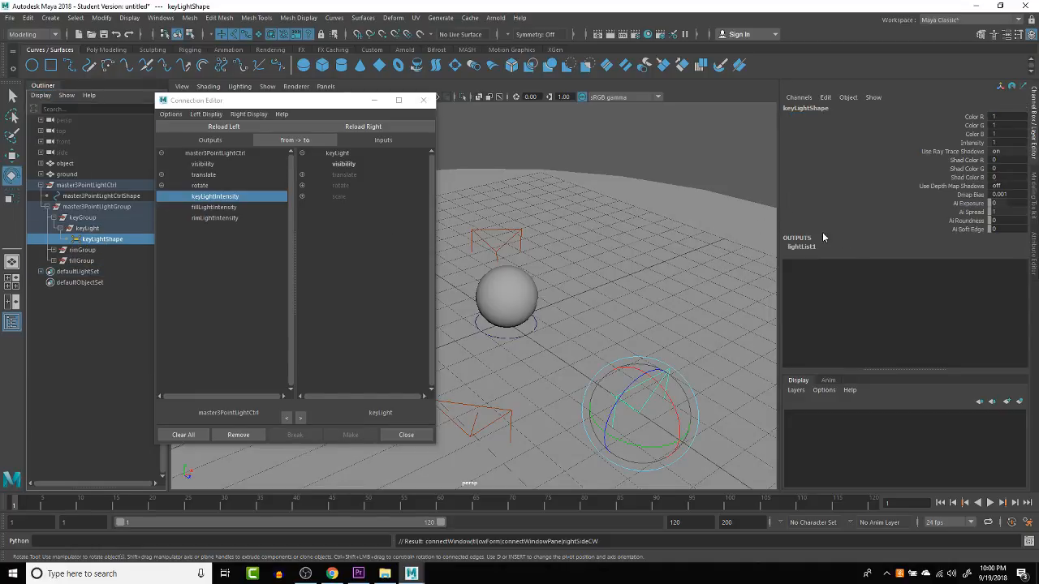
click(363, 127)
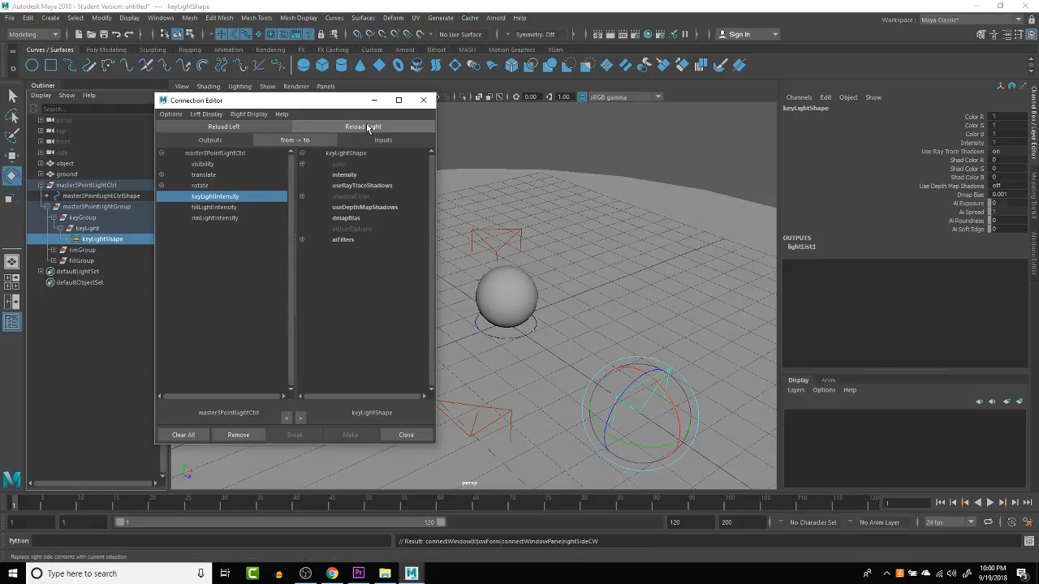
click(344, 174)
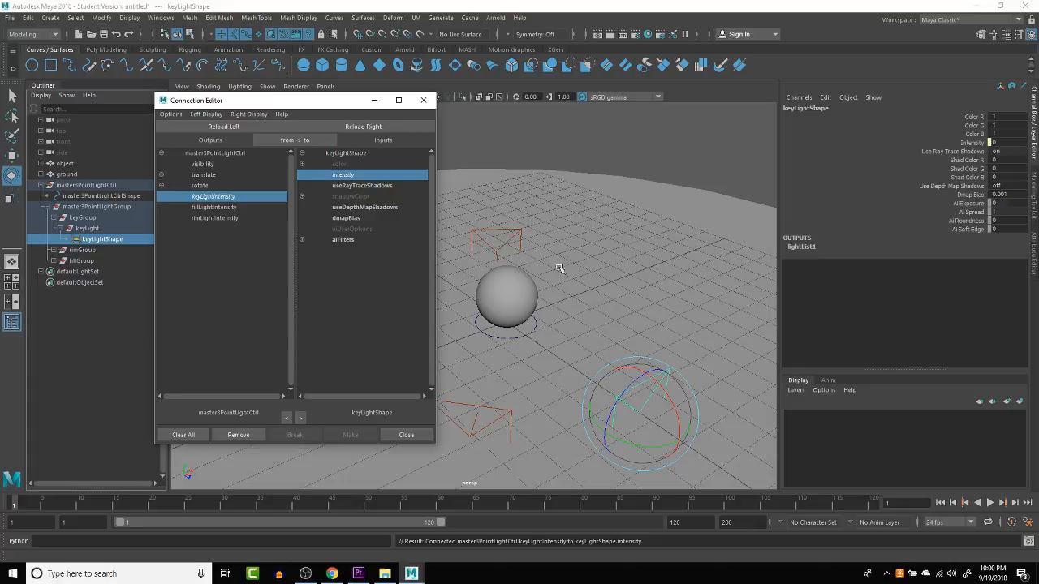
Step: Select the master control circle and the key light in turn to compare their linked intensity channels
click(529, 327)
click(533, 330)
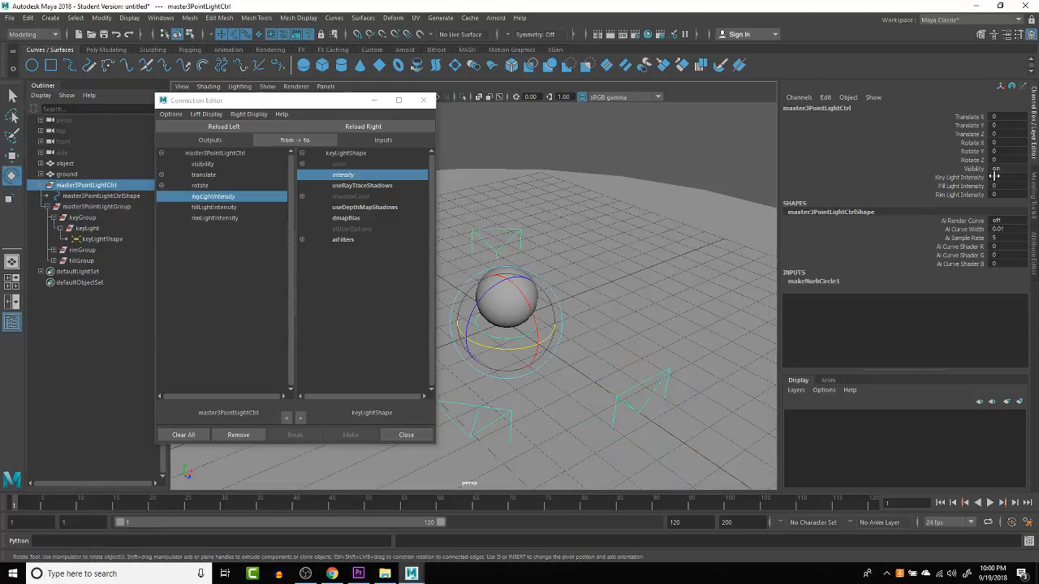
click(655, 378)
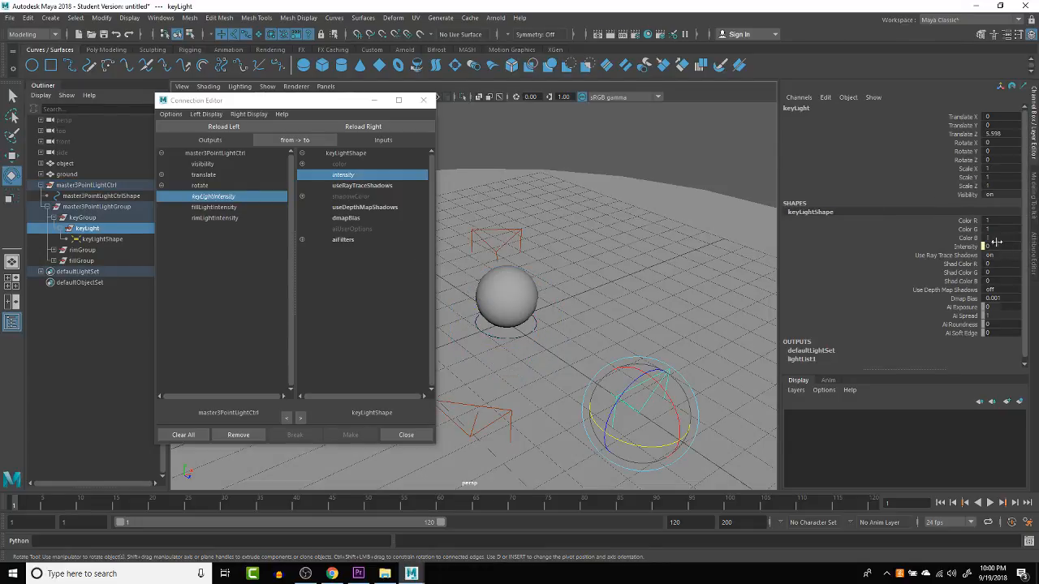
mouse_move(992, 246)
Step: Load the fill light's fillLightShape node as the Connection Editor input and connect fillLightIntensity to its intensity attribute
click(510, 411)
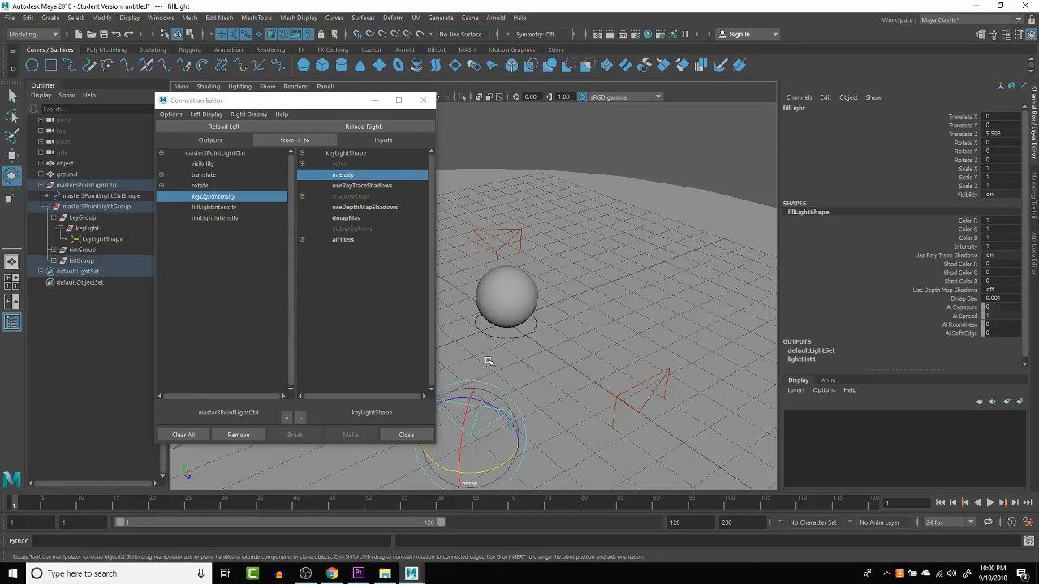
click(54, 260)
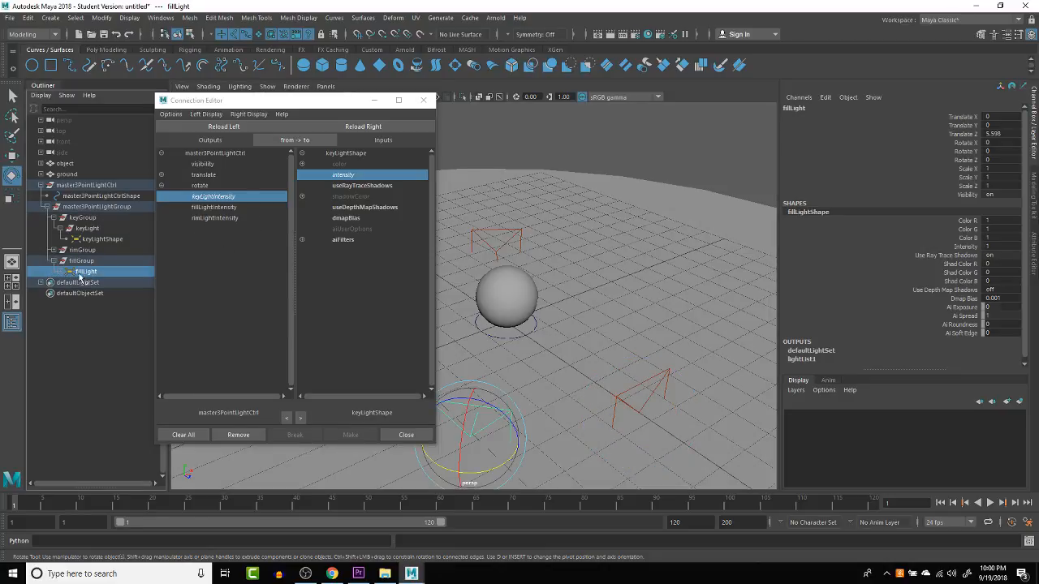
click(61, 272)
click(89, 282)
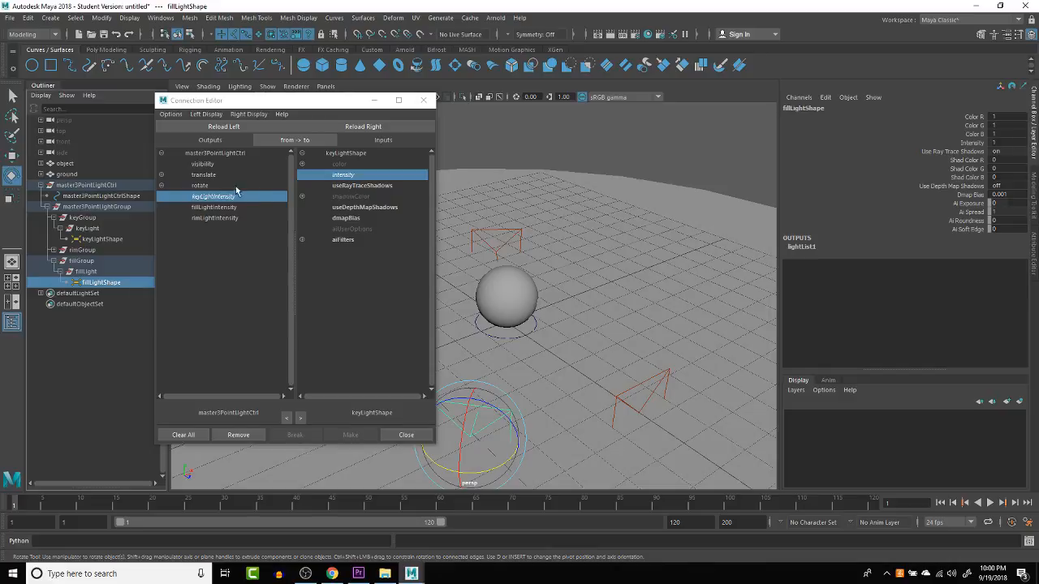
click(363, 127)
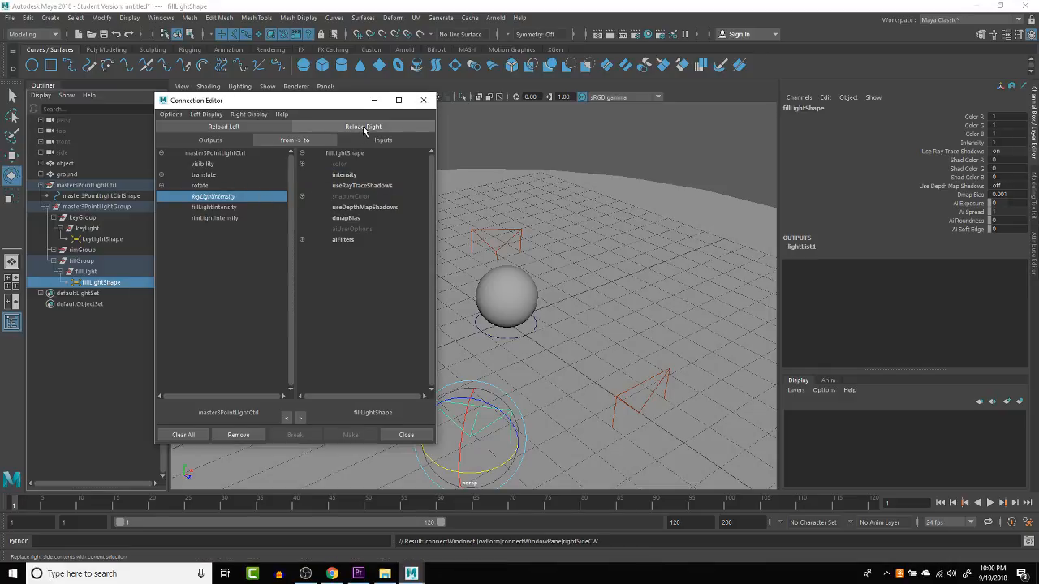
click(242, 207)
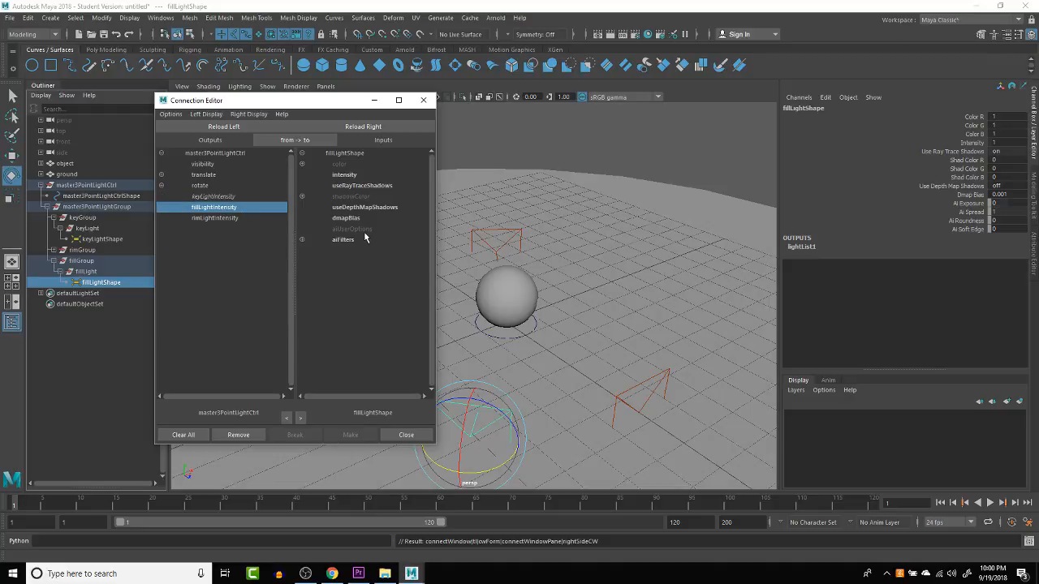
click(344, 175)
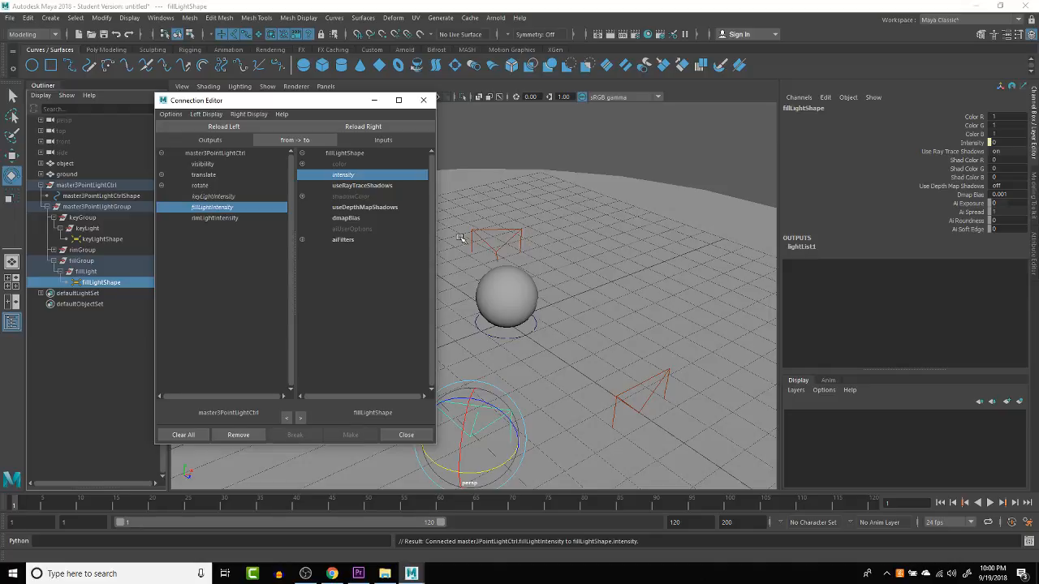
Step: Select rimLight in the viewport, walk down to its shape node, and reveal rimLightShape under rimGroup in the Outliner
click(508, 231)
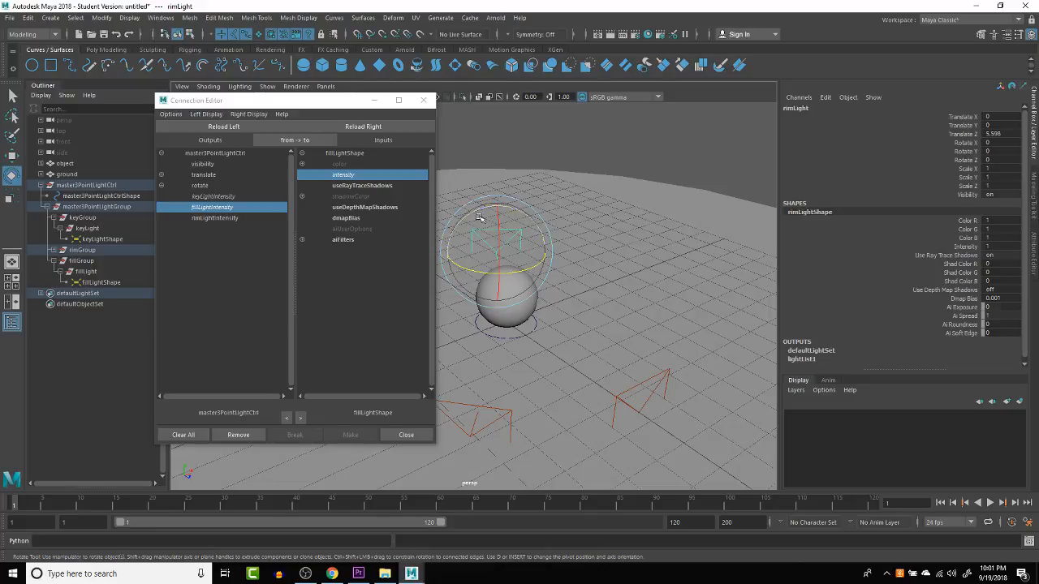
click(578, 151)
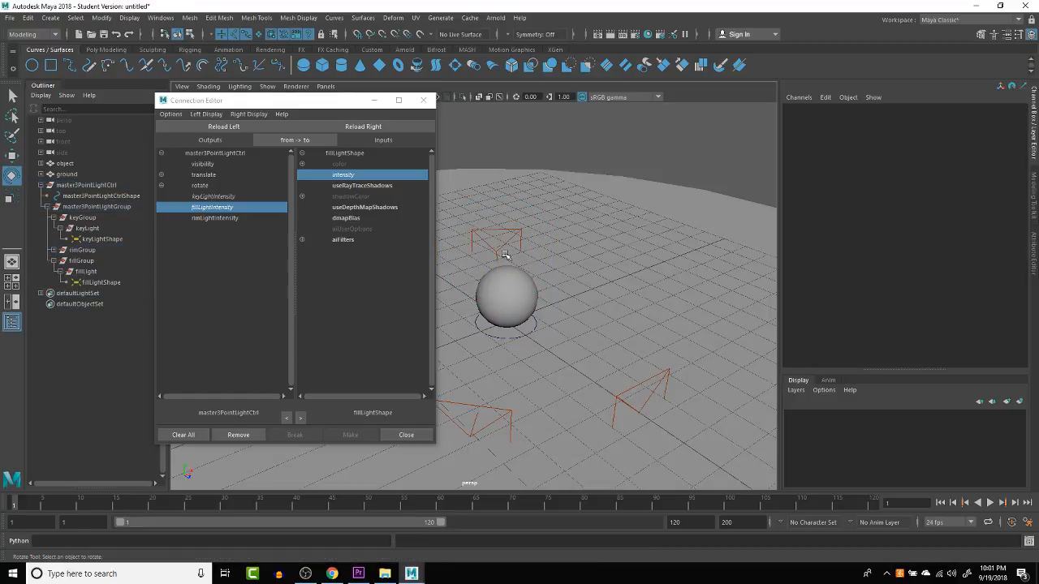
click(503, 229)
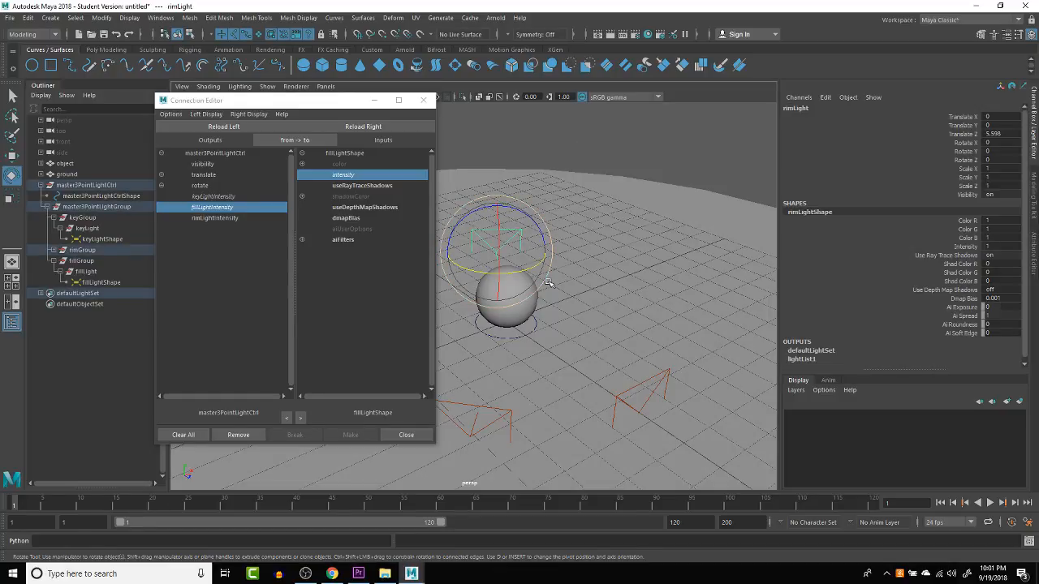
key(Down)
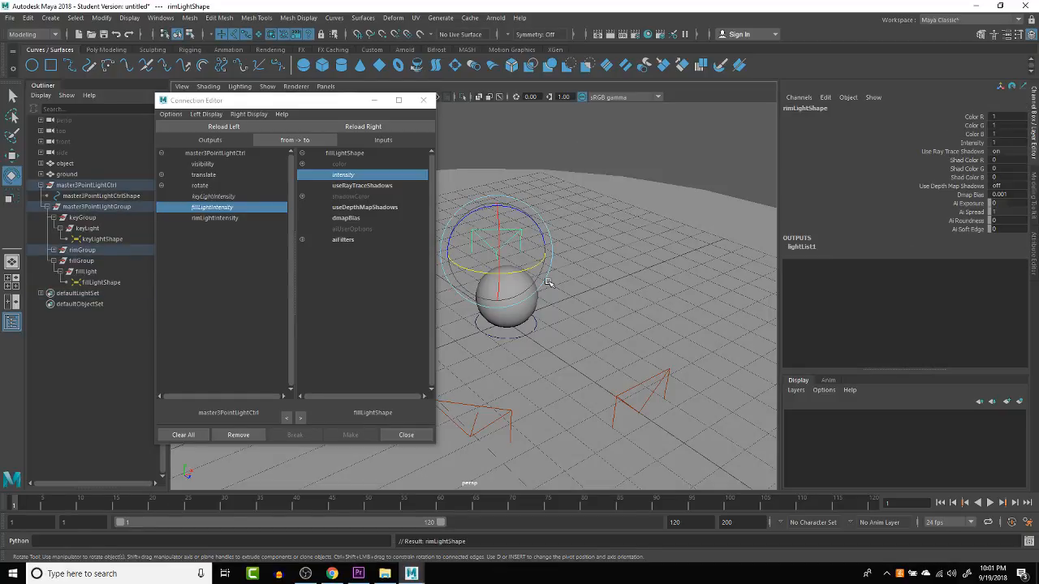
click(53, 250)
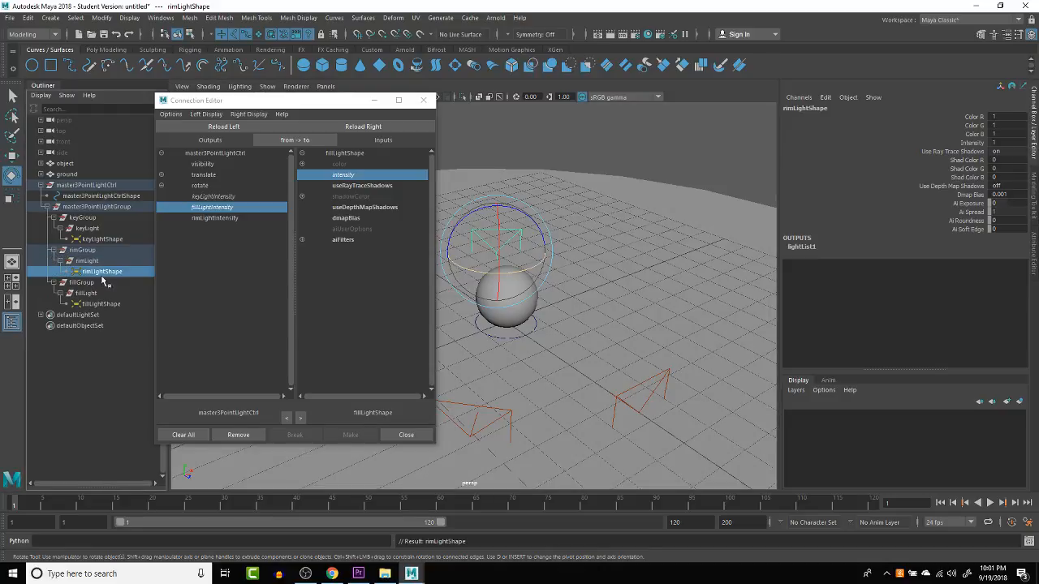
click(60, 261)
click(61, 261)
Step: Turn off the display of shape nodes in the Outliner
click(66, 95)
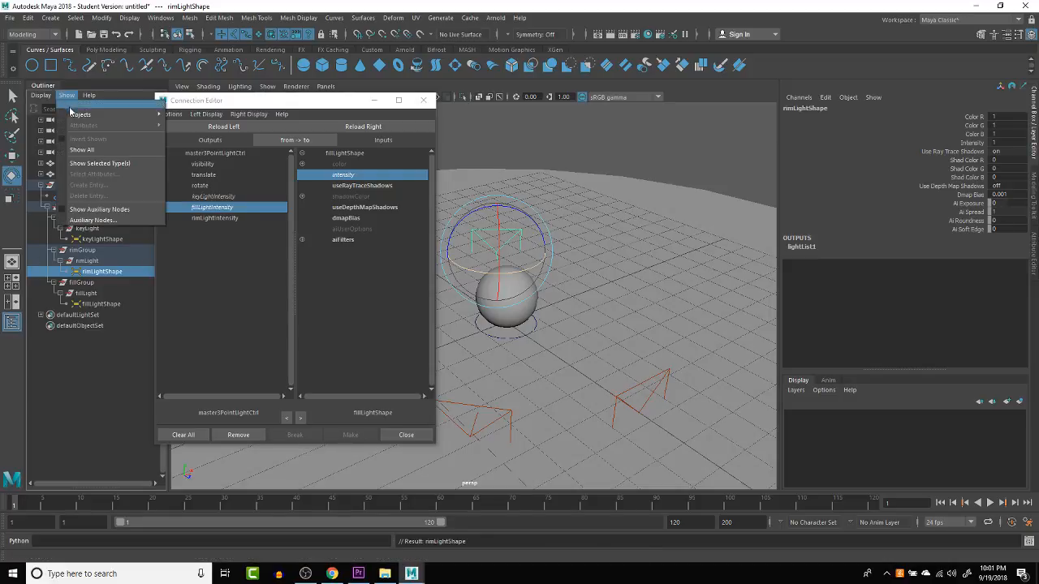
mouse_move(41, 96)
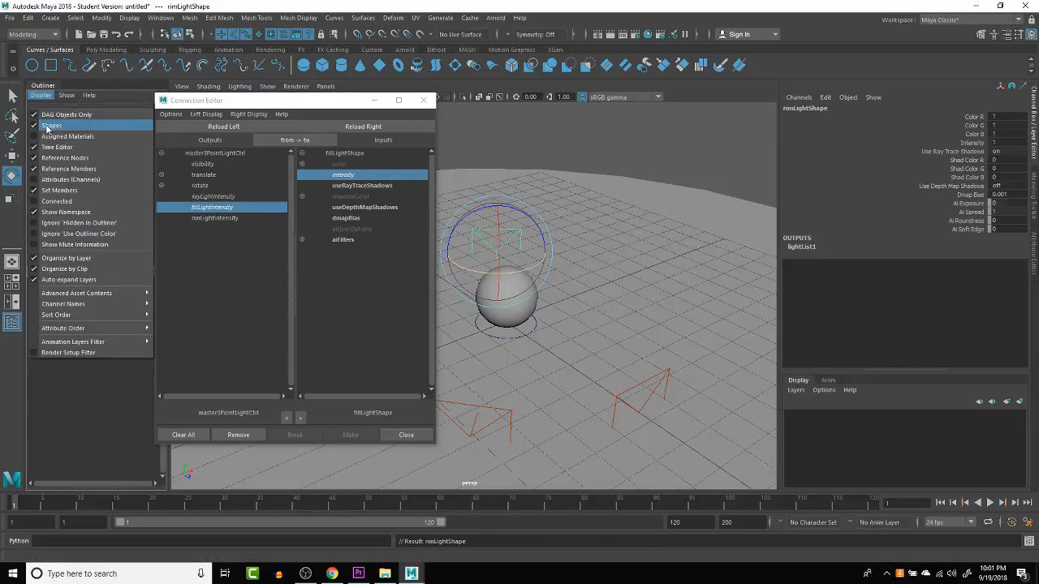
click(49, 126)
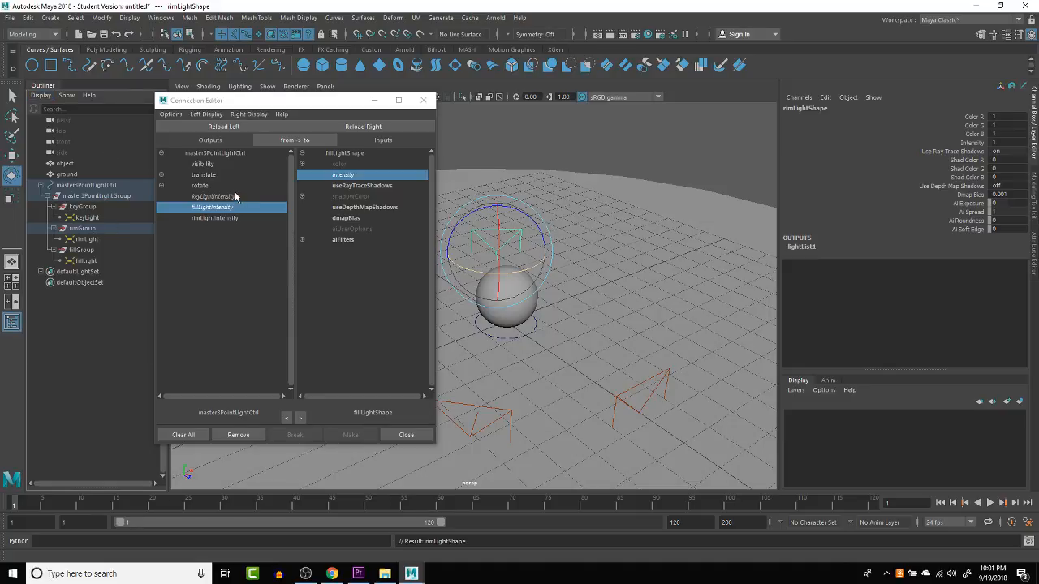
Step: Clear the selection, reselect rimLight in the viewport, and walk down the hierarchy to its rimLightShape node
click(581, 192)
click(512, 231)
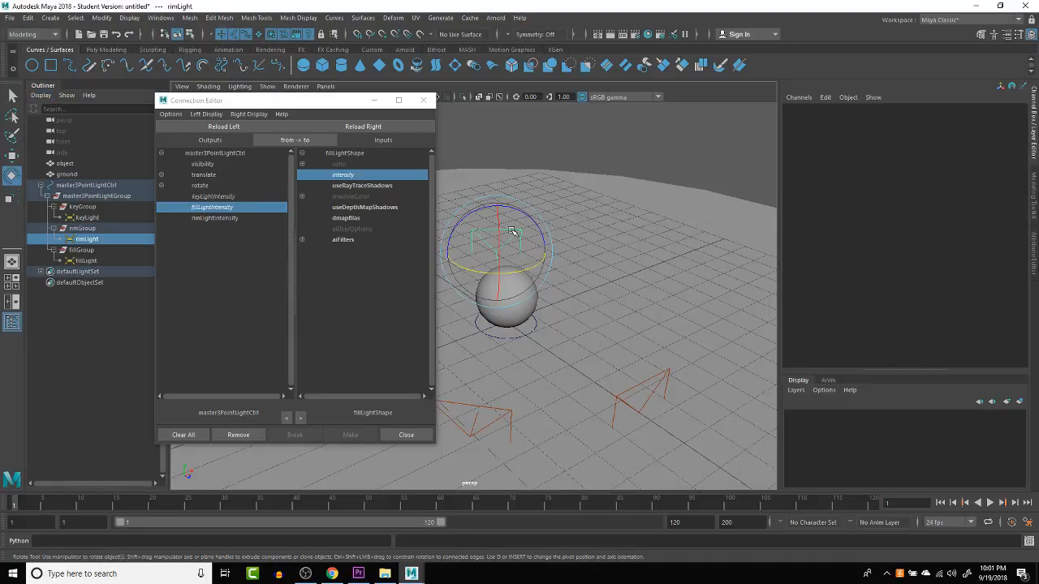
key(Down)
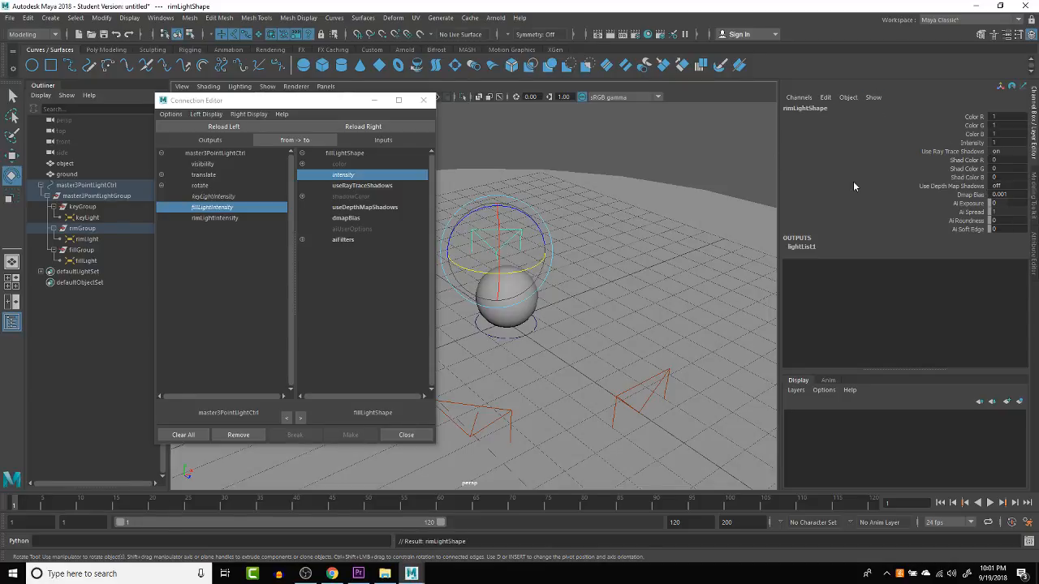
Step: Load rimLightShape as the connection target and connect the master control's rimLightIntensity to its intensity instead of fillLightIntensity
click(362, 126)
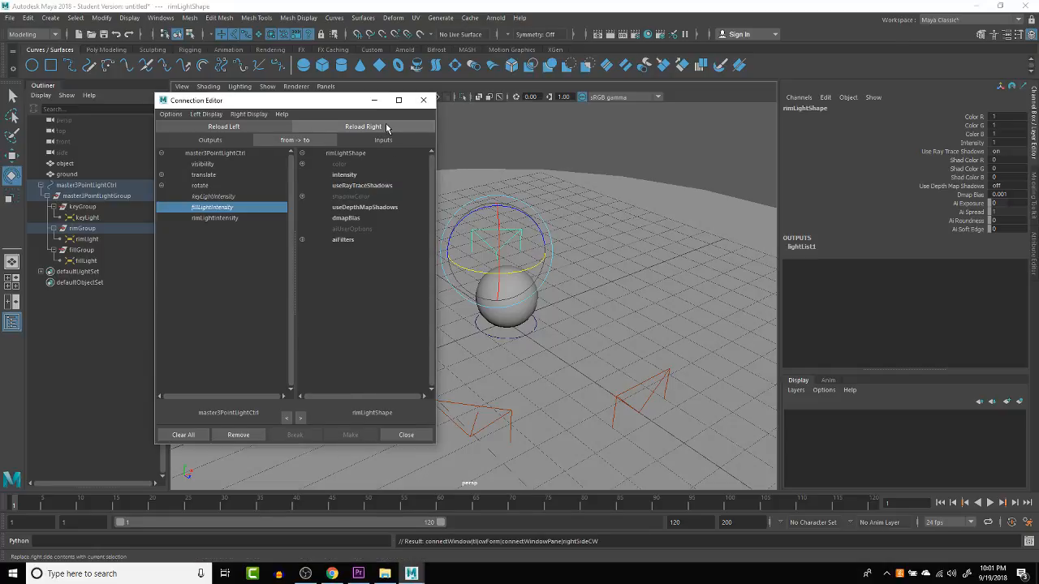
click(344, 175)
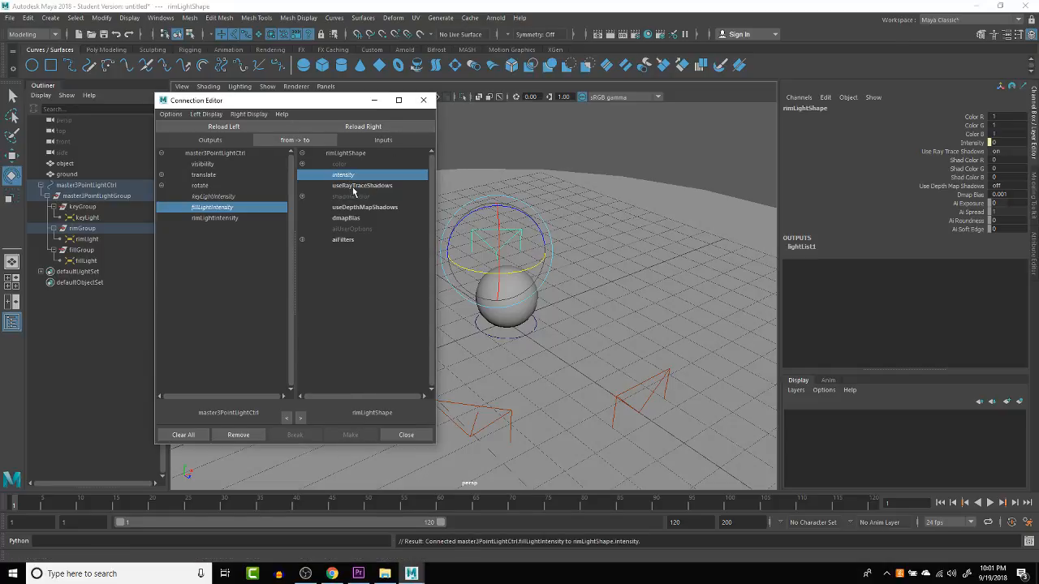
click(356, 177)
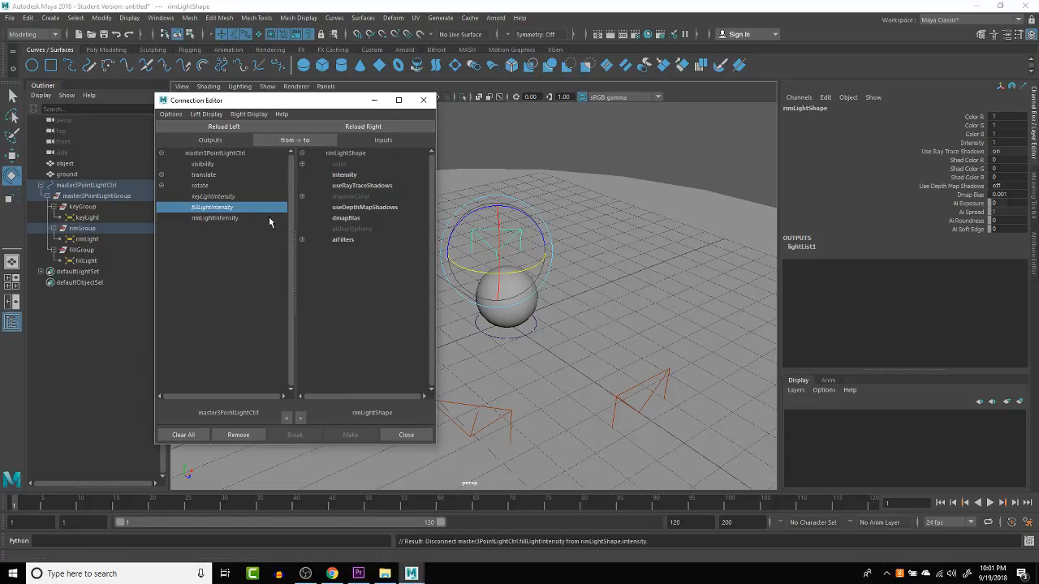
click(214, 218)
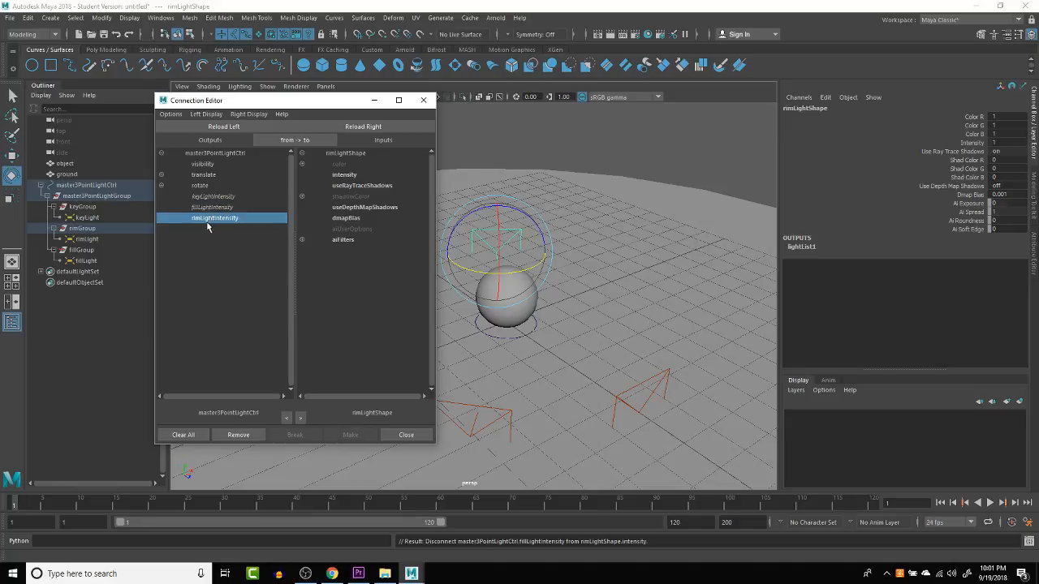
click(349, 177)
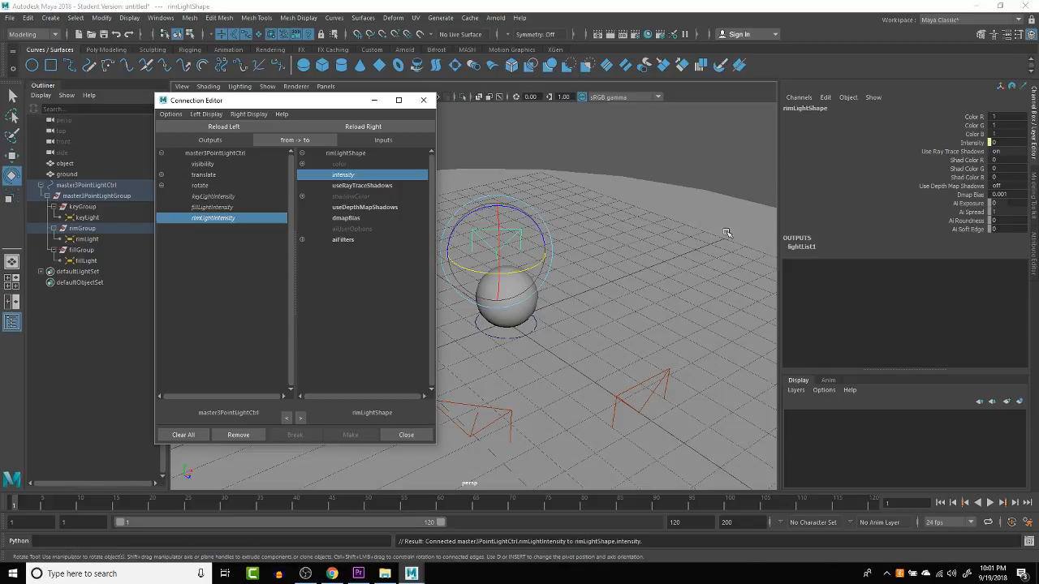
Step: Select the master light control and render the current frame to check the lighting with all three intensities at 0
click(533, 332)
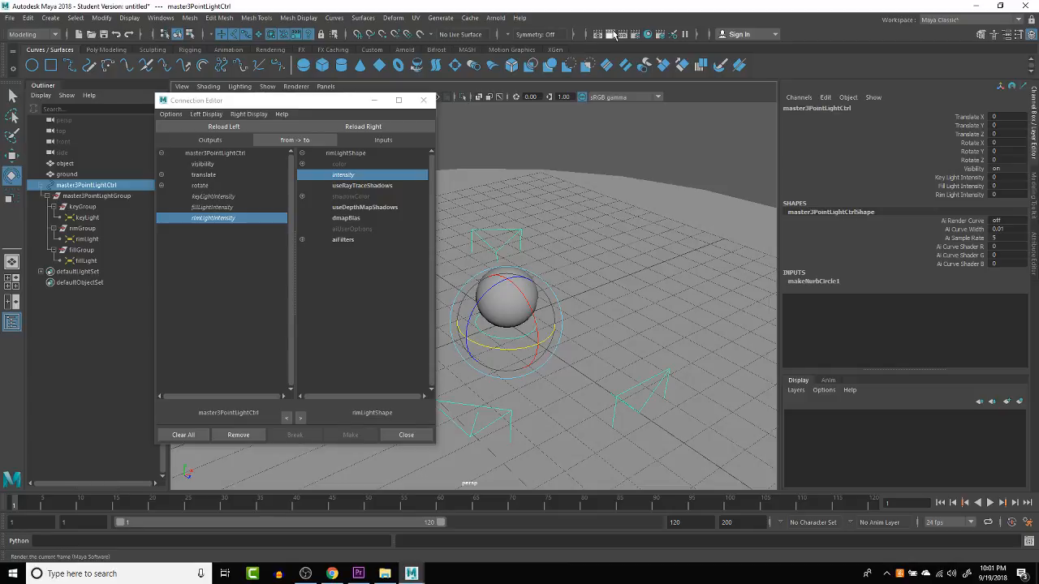
click(609, 39)
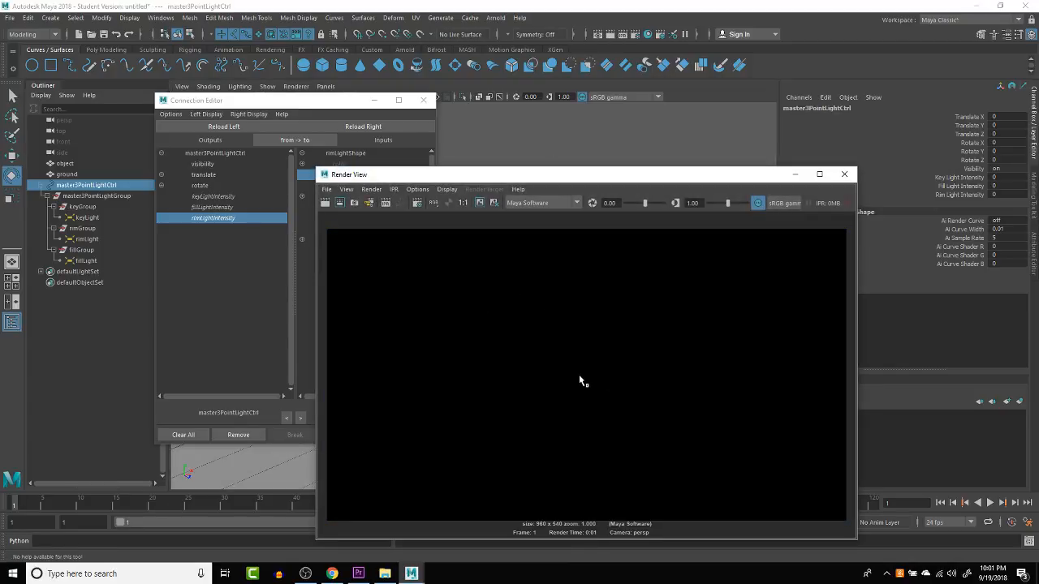
click(843, 174)
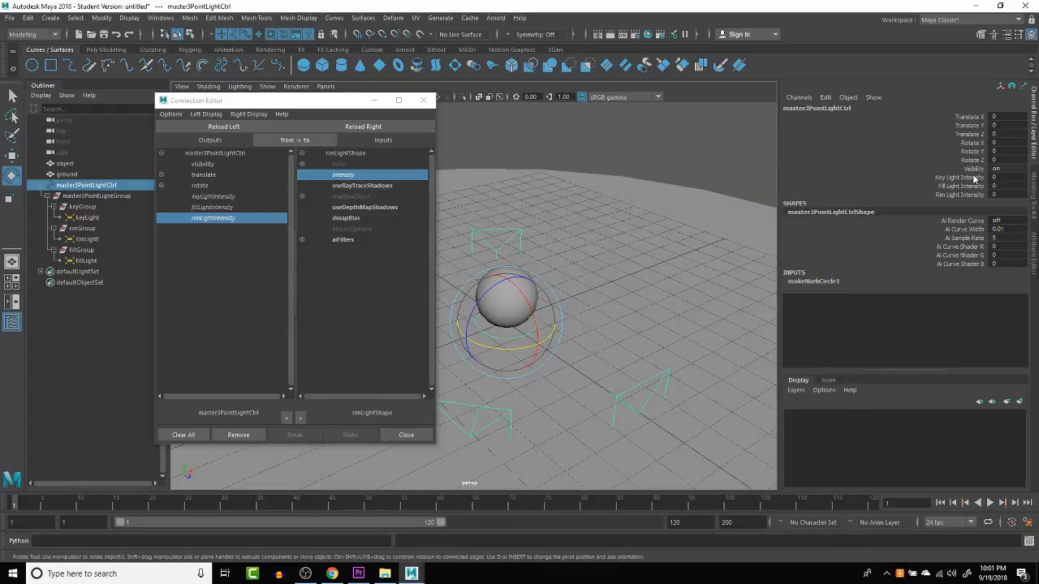
Step: Set the master control's Key Light Intensity to 1 and check it with a test render
click(973, 179)
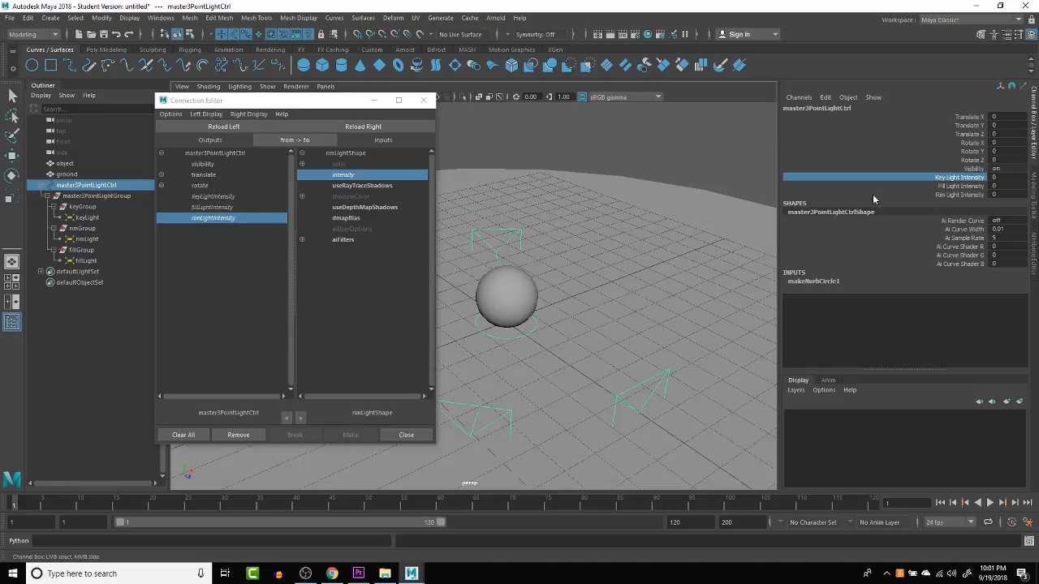
mouse_move(688, 211)
middle_down()
mouse_move(734, 206)
mouse_move(706, 211)
middle_up()
double_click(1001, 177)
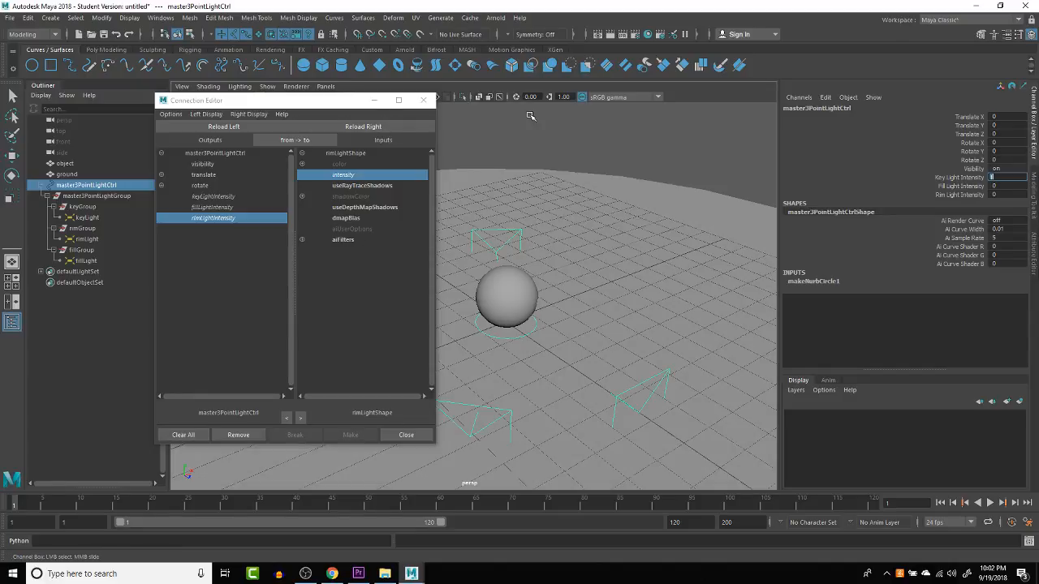
click(610, 35)
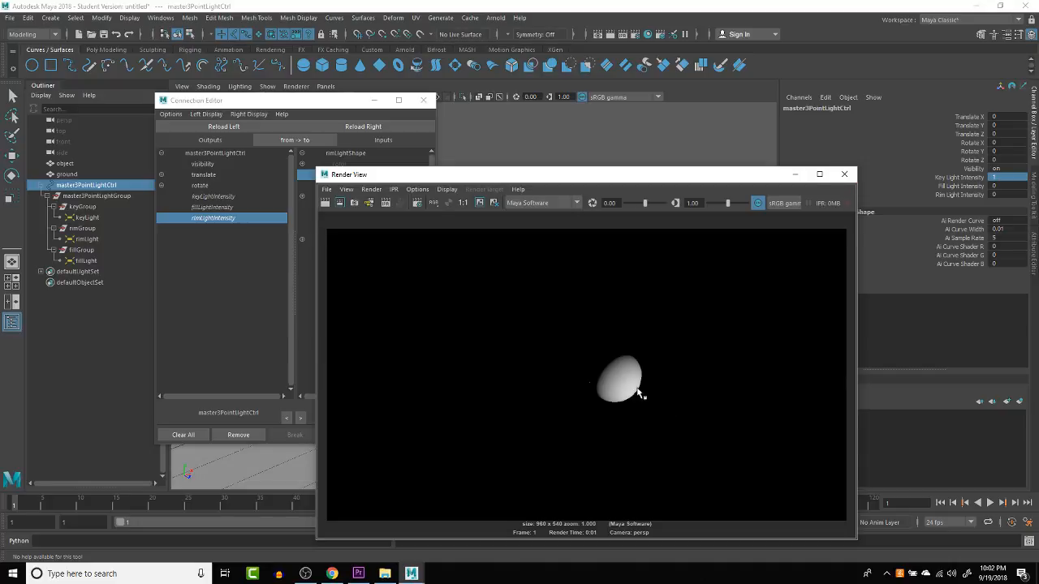
click(844, 174)
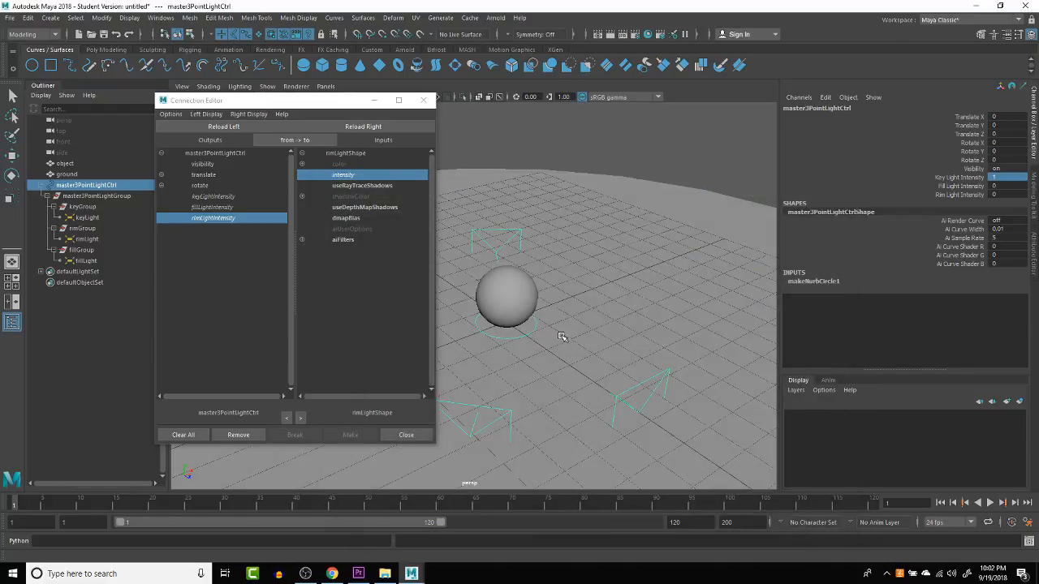
Step: Raise the master light control to about 0.914 in Translate Y and check the lighting with a test render
key(w)
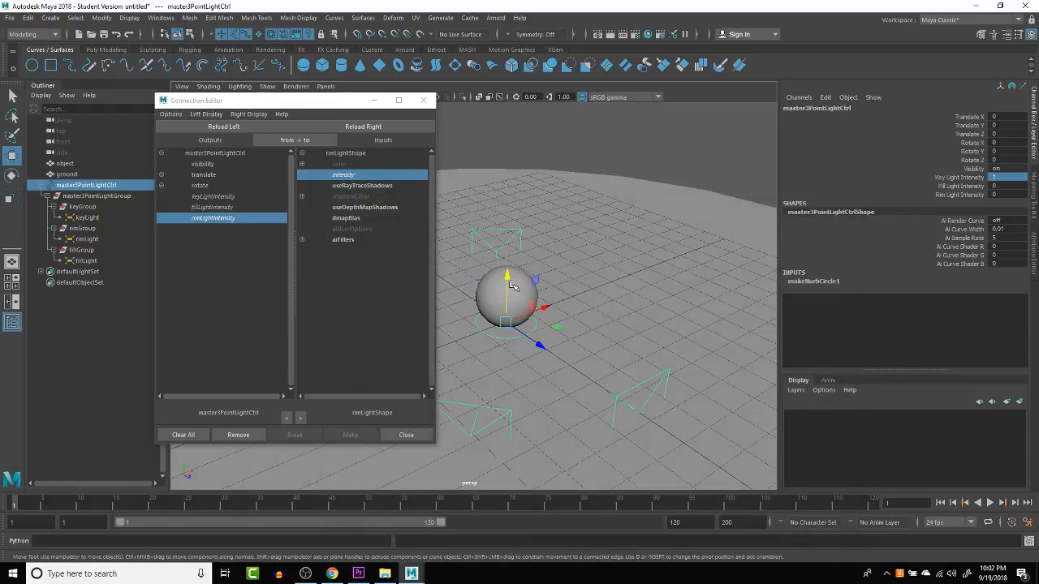
drag(513, 284, 511, 251)
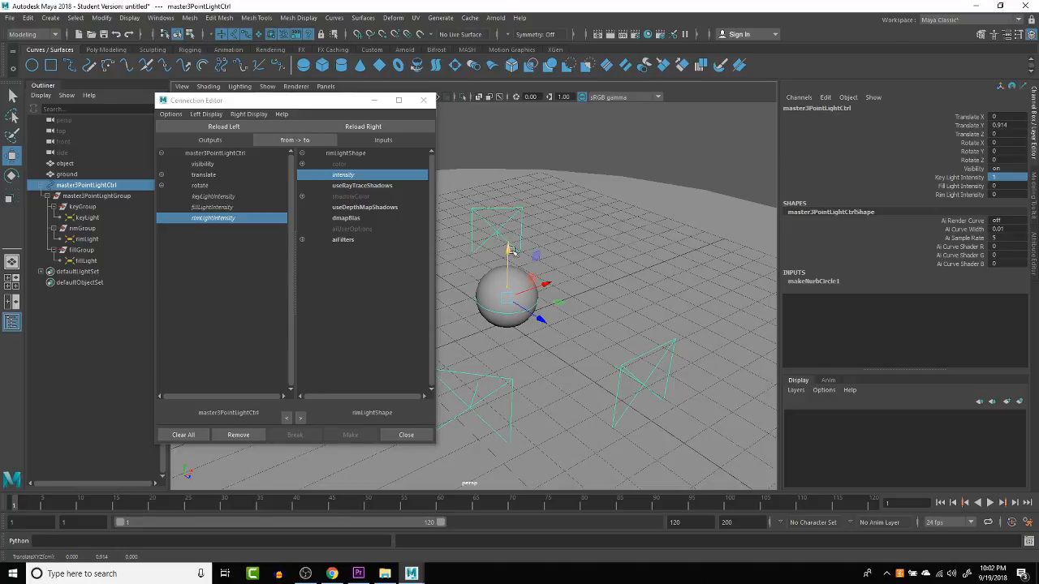
click(612, 34)
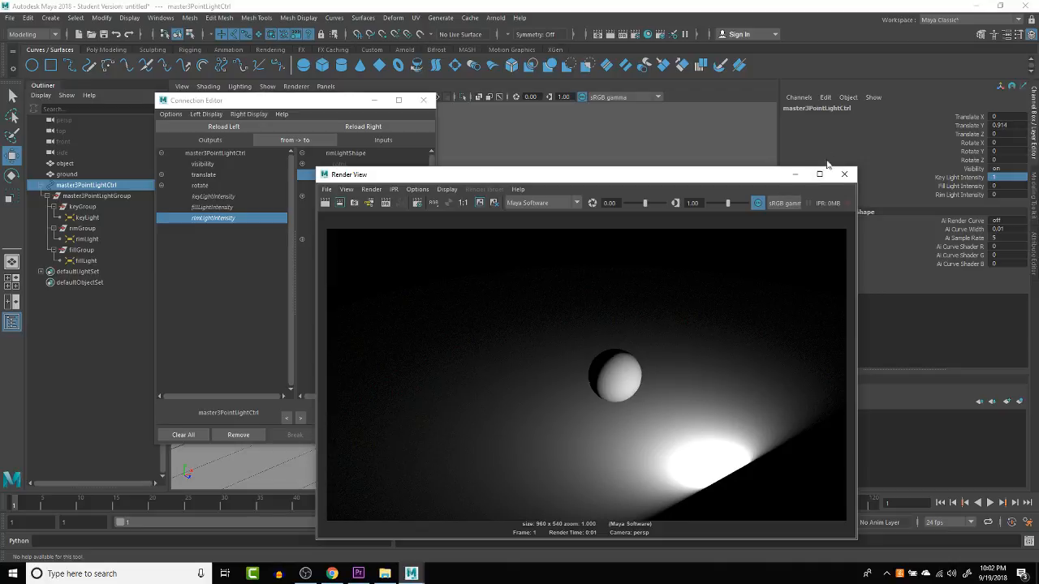
click(848, 175)
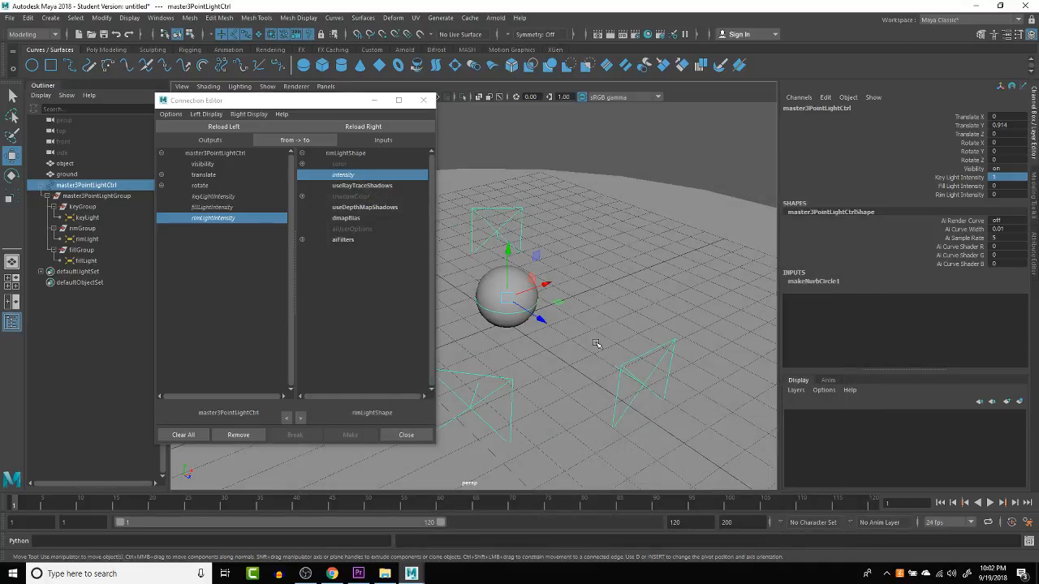
Step: Set Fill Light Intensity to 0.3 and Rim Light Intensity to 3, and check them with a test render
double_click(1002, 185)
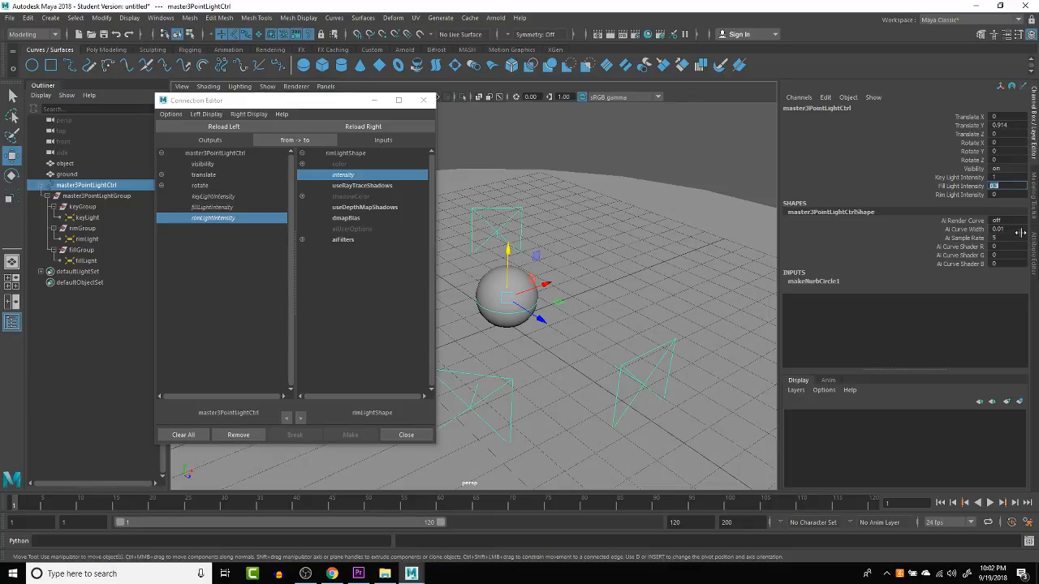
text(0.3)
key(Tab)
click(614, 34)
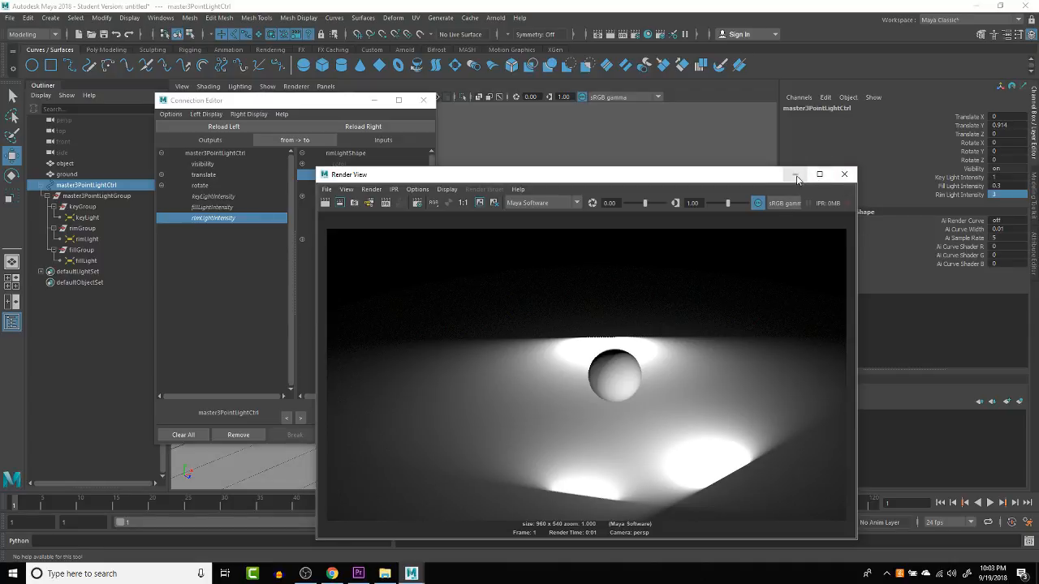
click(844, 174)
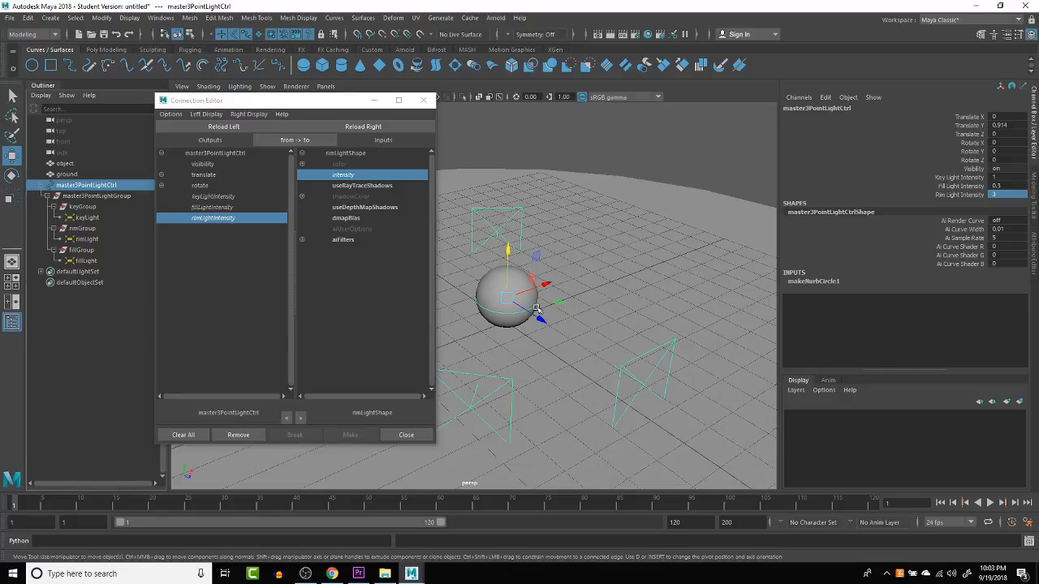
Step: Select the fill light and set the Move tool's axis orientation to Object
alt+drag(511, 298, 554, 305)
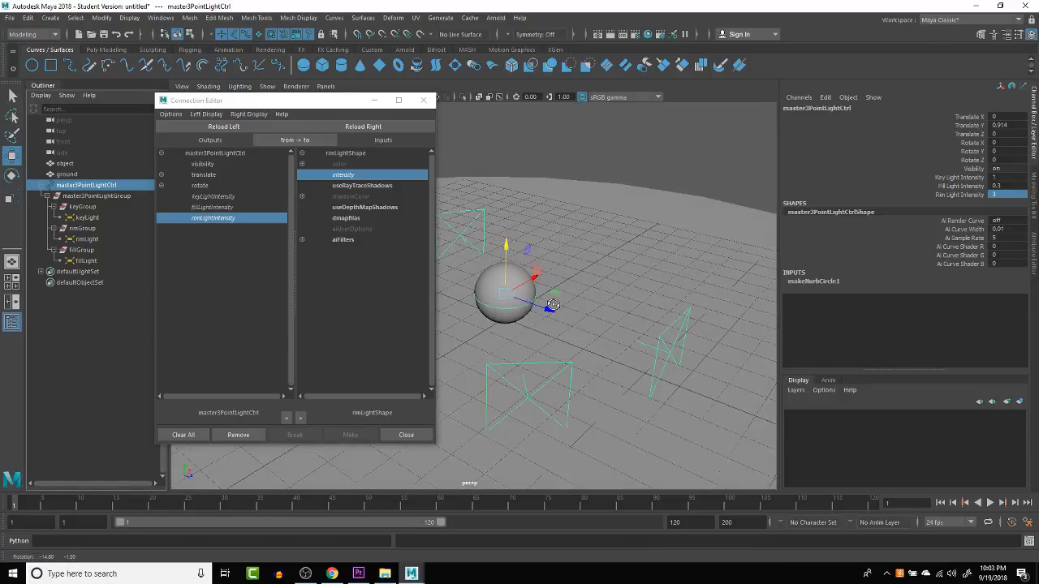
click(664, 339)
mouse_move(664, 339)
mouse_down()
mouse_move(614, 328)
mouse_move(664, 339)
mouse_up()
click(566, 367)
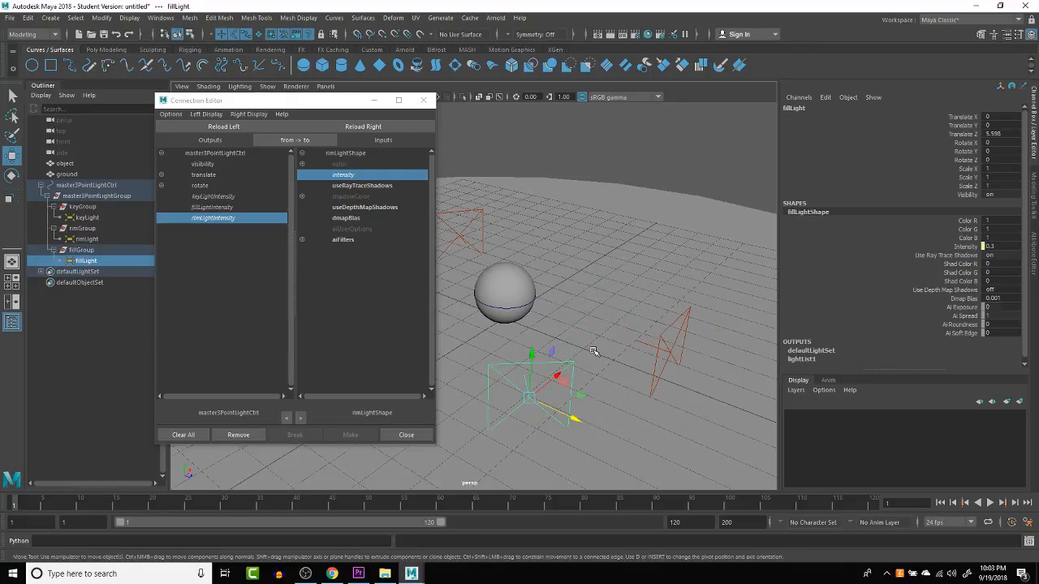
double_click(11, 156)
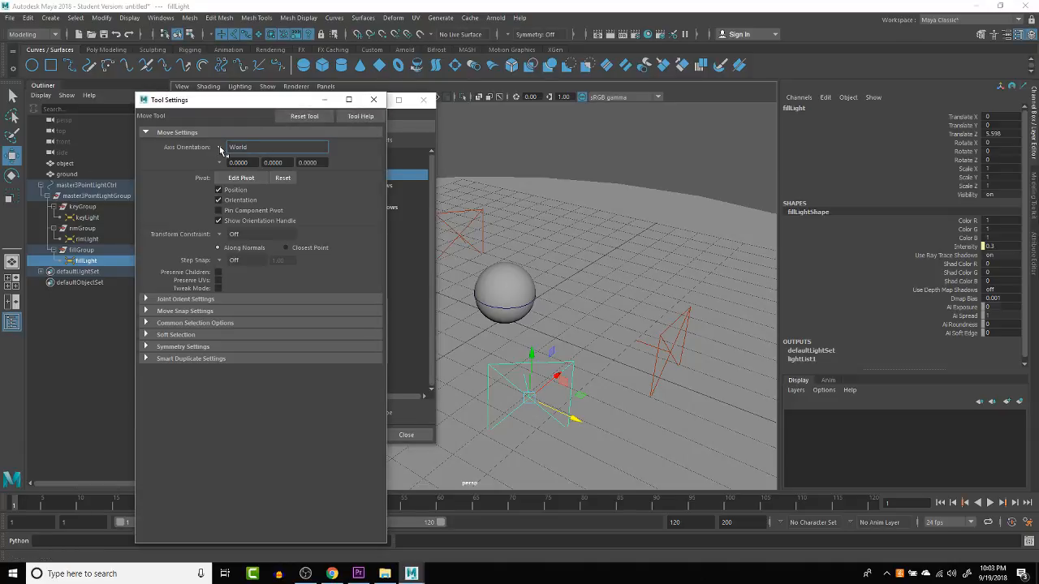
click(241, 149)
click(237, 153)
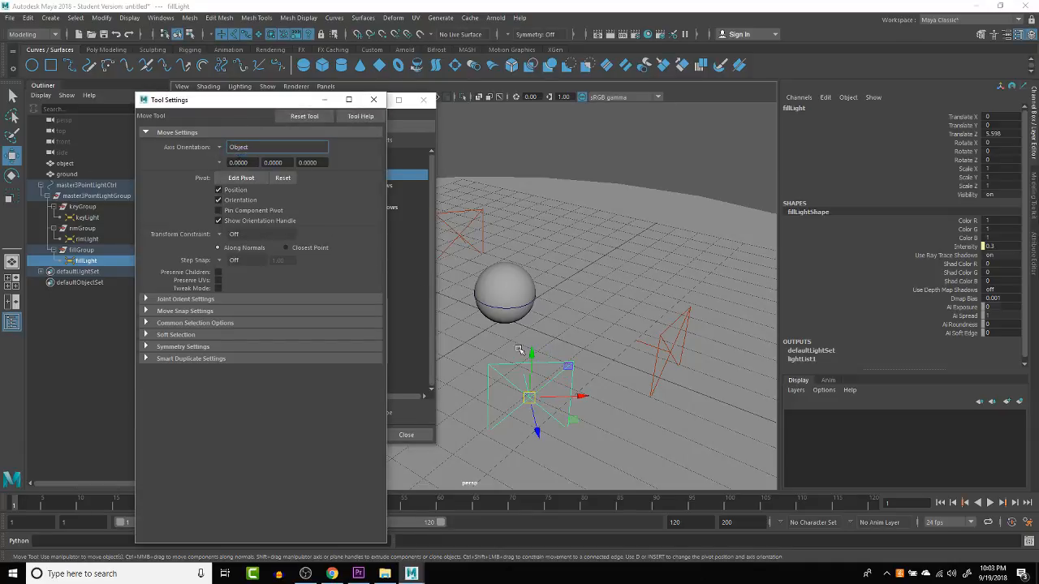
Step: Try moving the fill light along its own Z axis to about 5.394, and undo the move
alt+drag(589, 381, 622, 366)
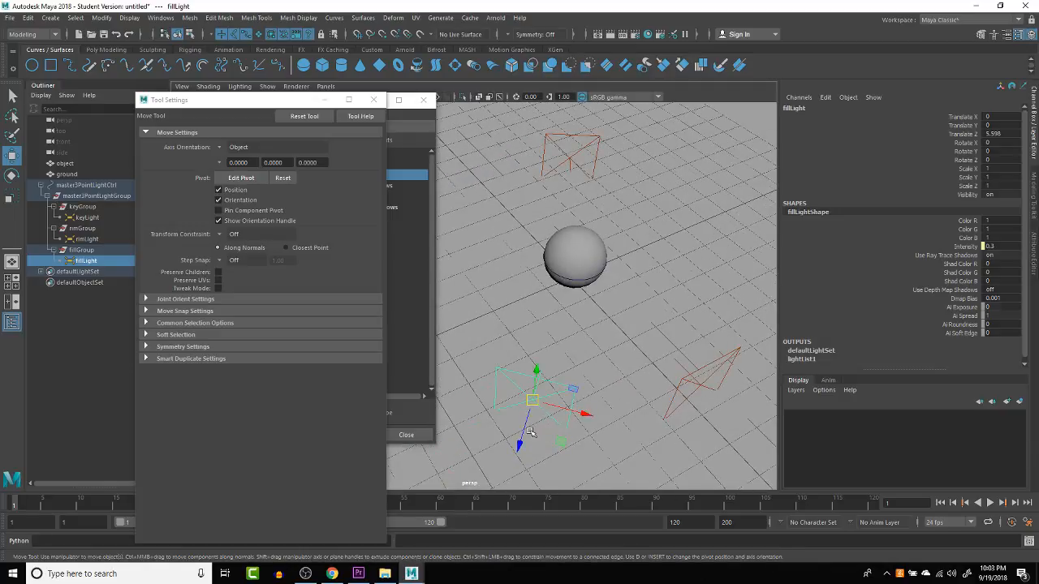
drag(519, 443, 536, 427)
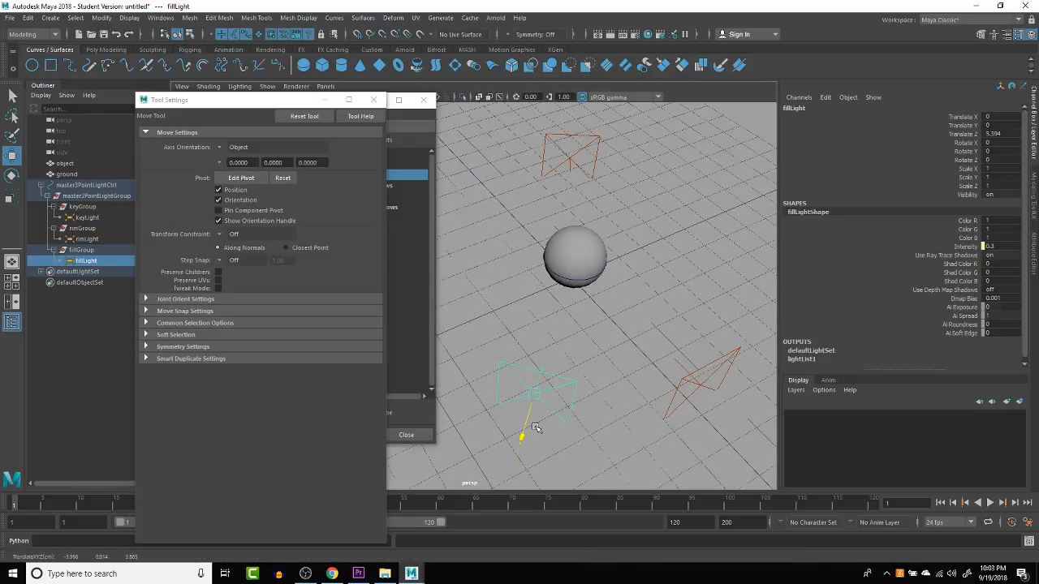
key(ctrl+z)
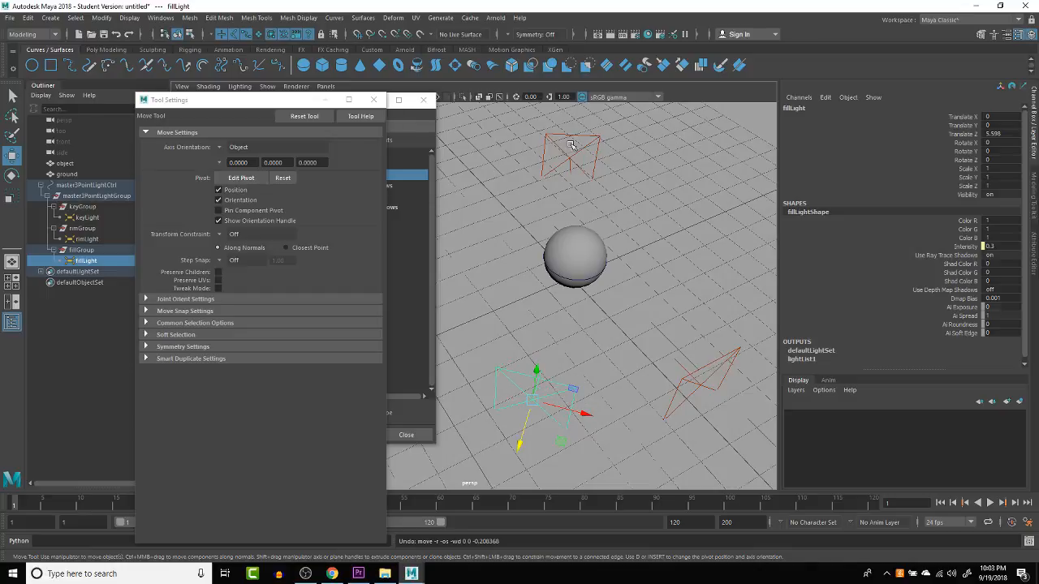
Step: Try moving the rim light along its own Z axis to about 4.105, and undo the move
click(571, 140)
click(570, 138)
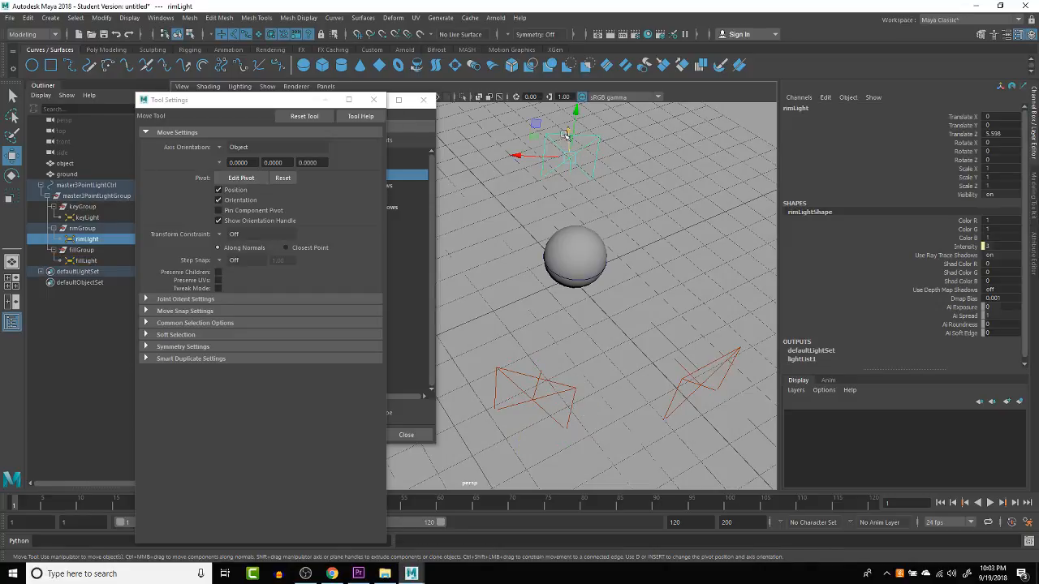
drag(567, 166, 563, 157)
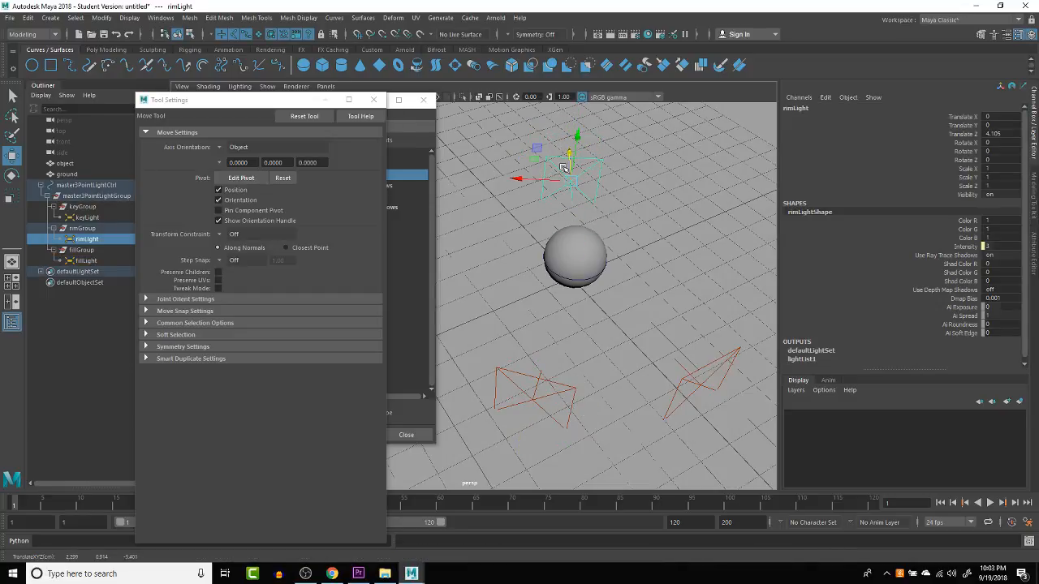
key(ctrl+z)
alt+drag(626, 228, 573, 221)
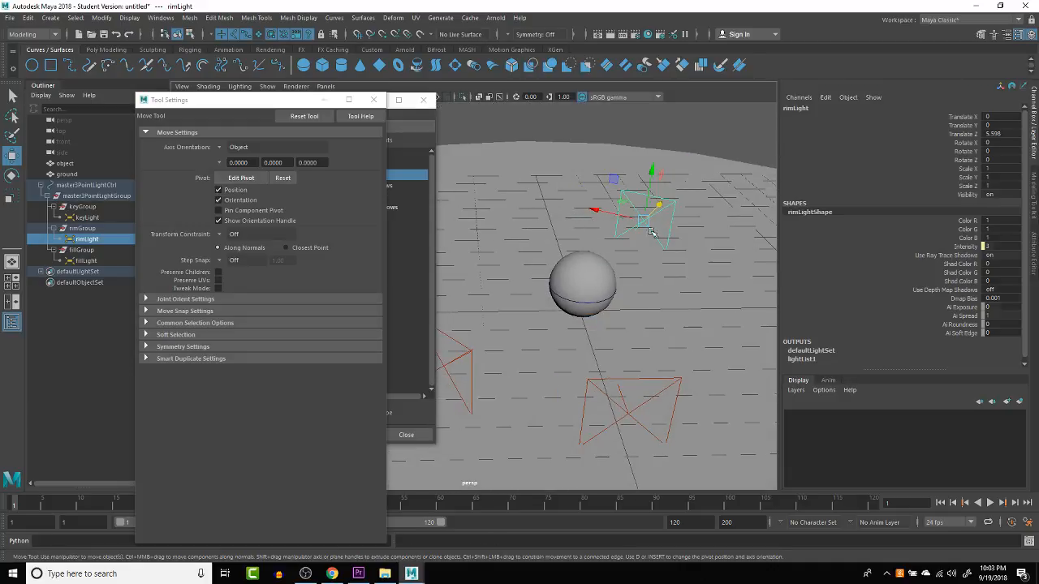
Step: Try moving the rim light about 1 unit closer to the sphere along its own Z axis, and undo the move
click(595, 302)
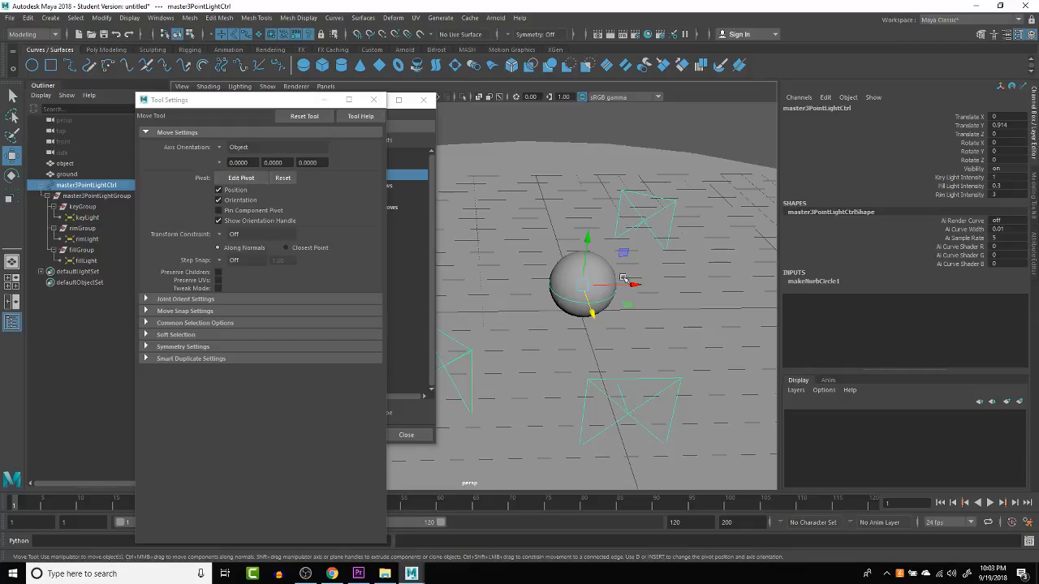
click(645, 220)
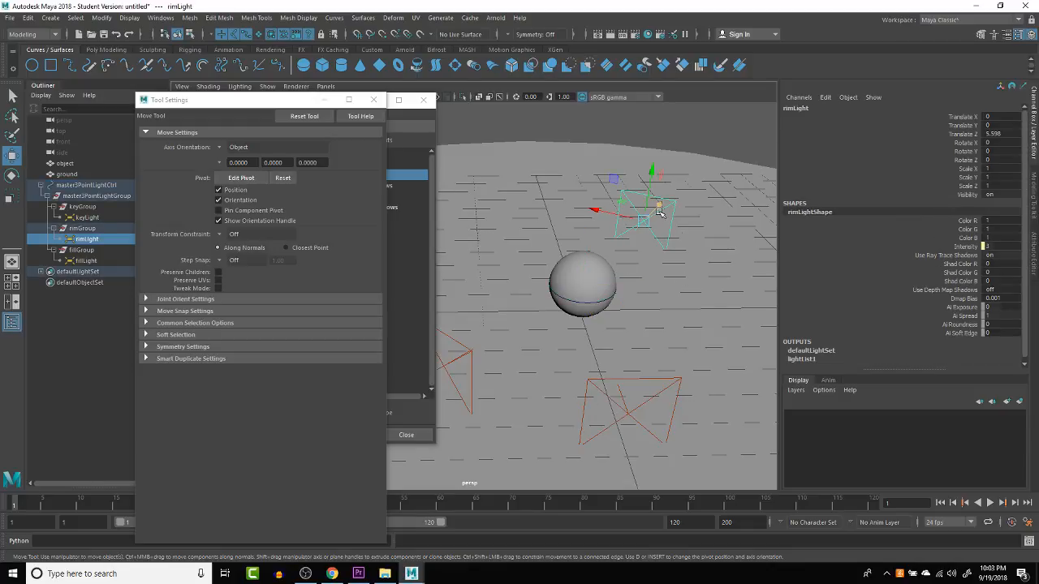
drag(659, 210, 637, 244)
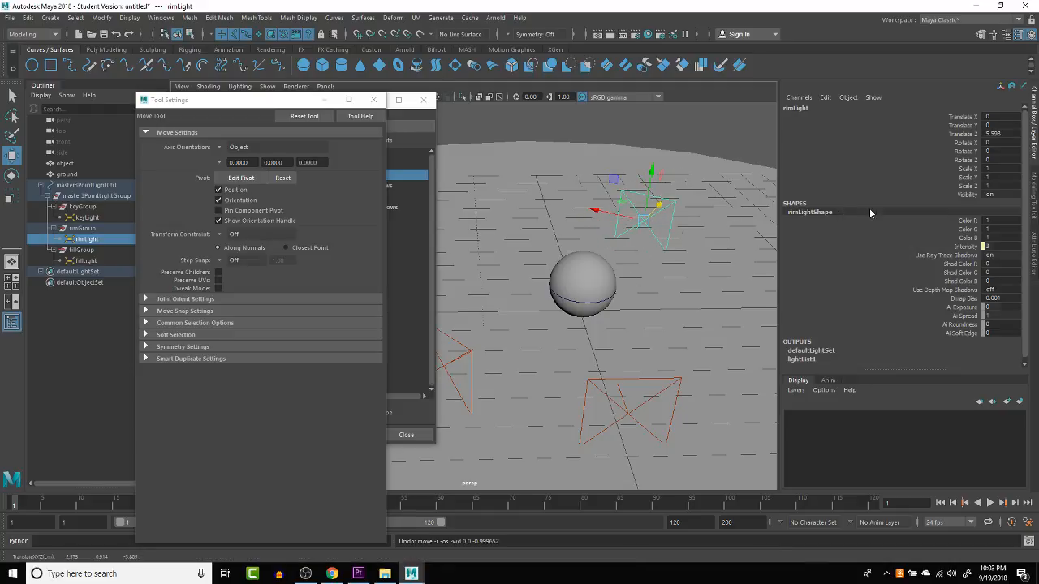
Step: Reselect the master light control and review its key, fill and rim intensity attributes, ending with Key Light Intensity selected
click(605, 302)
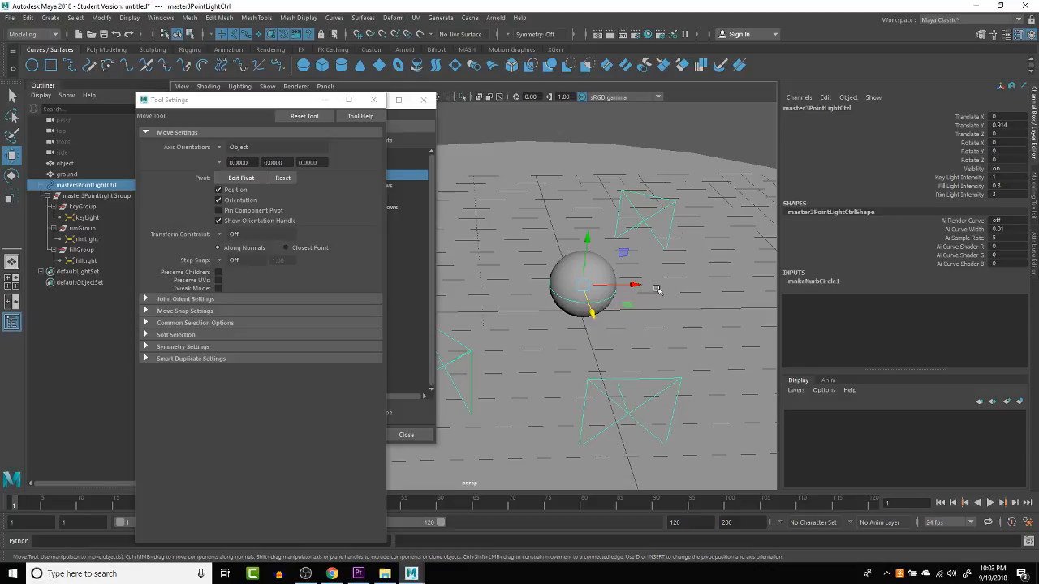
drag(960, 177, 958, 197)
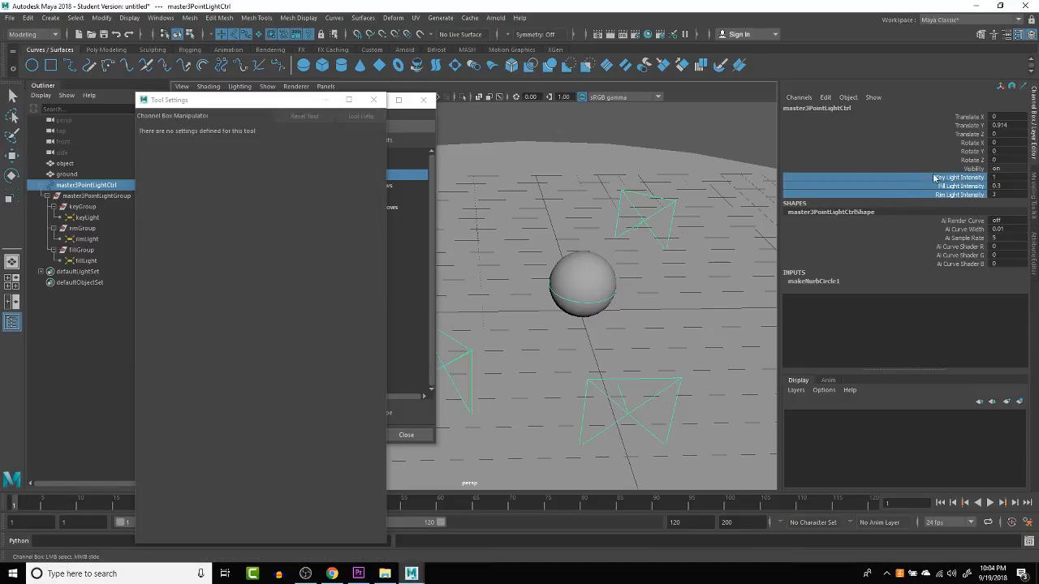
click(944, 178)
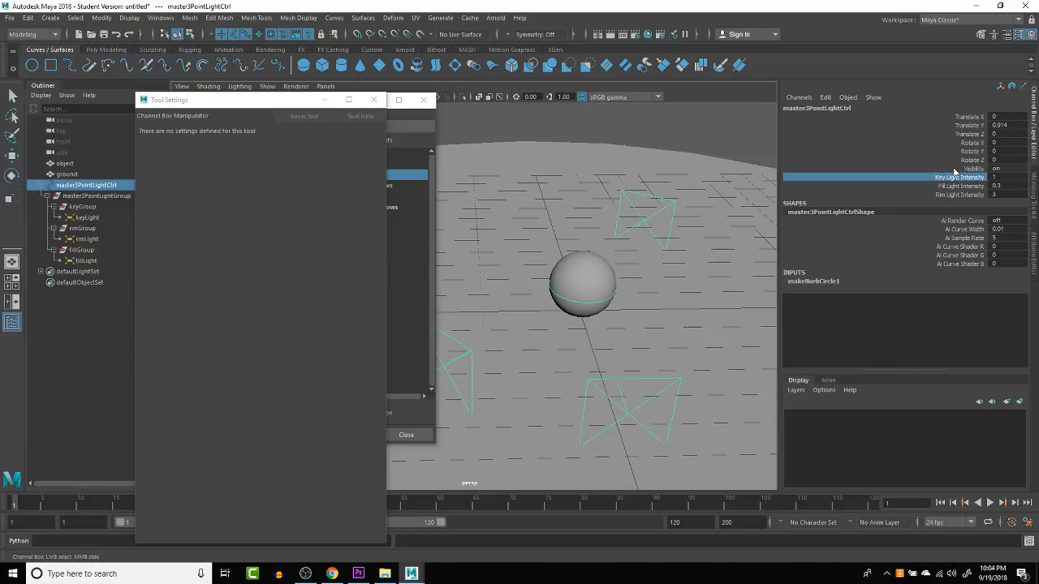
Step: Add a keyable float attribute named keyDistance to the master light control
click(939, 196)
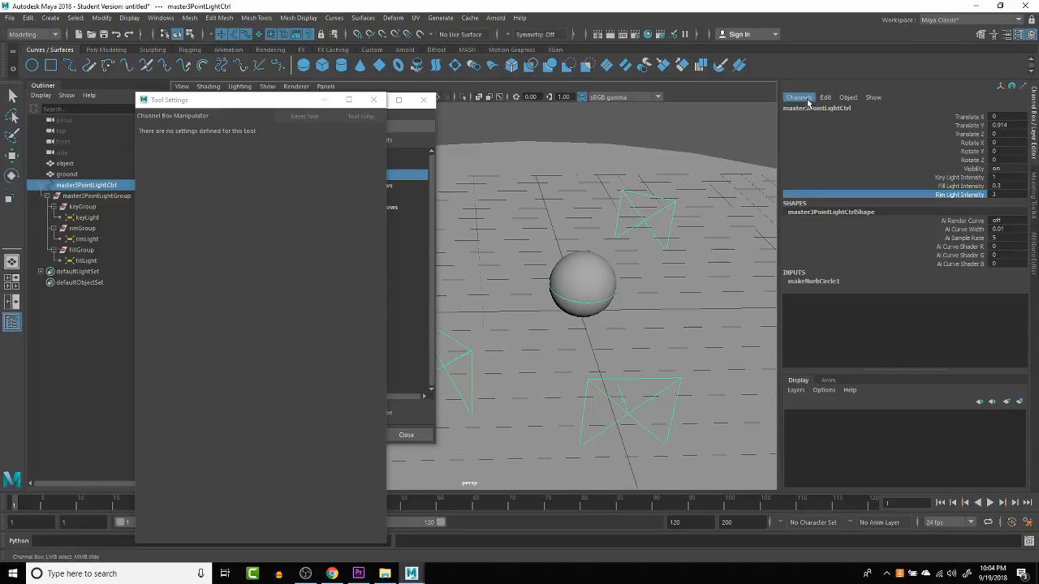
click(807, 99)
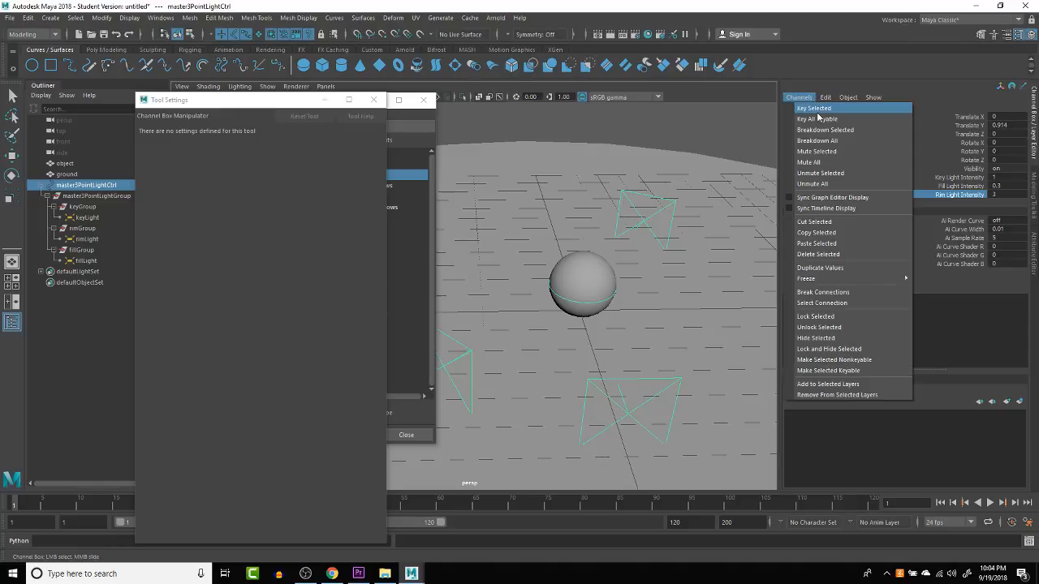
mouse_move(824, 98)
click(848, 189)
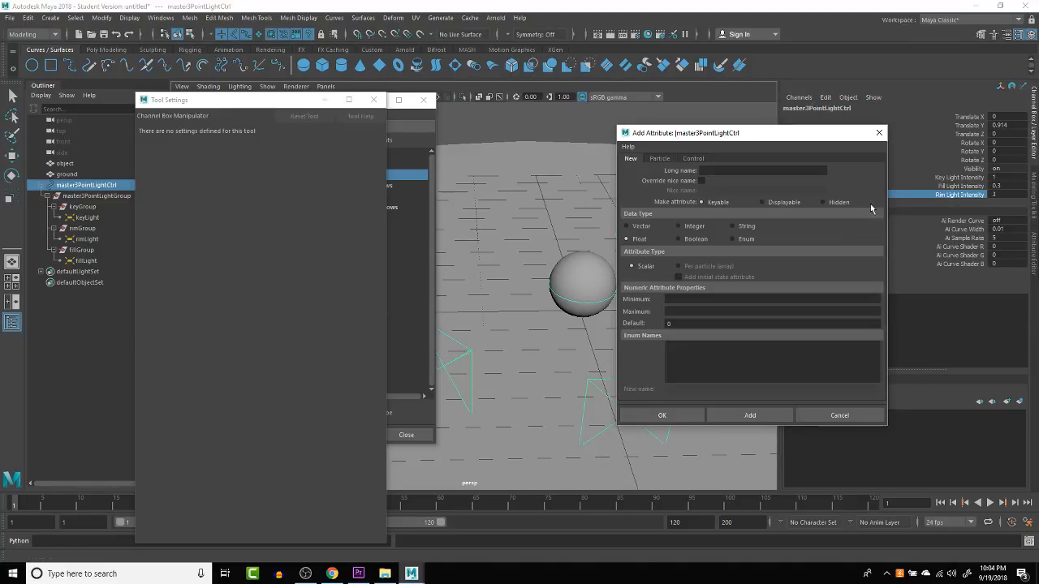
click(795, 169)
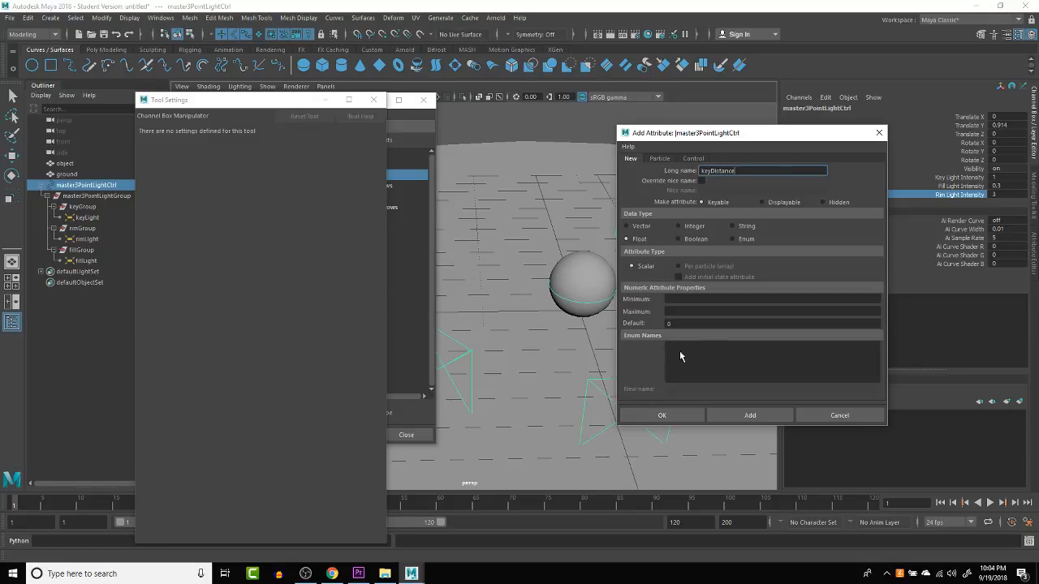
click(749, 414)
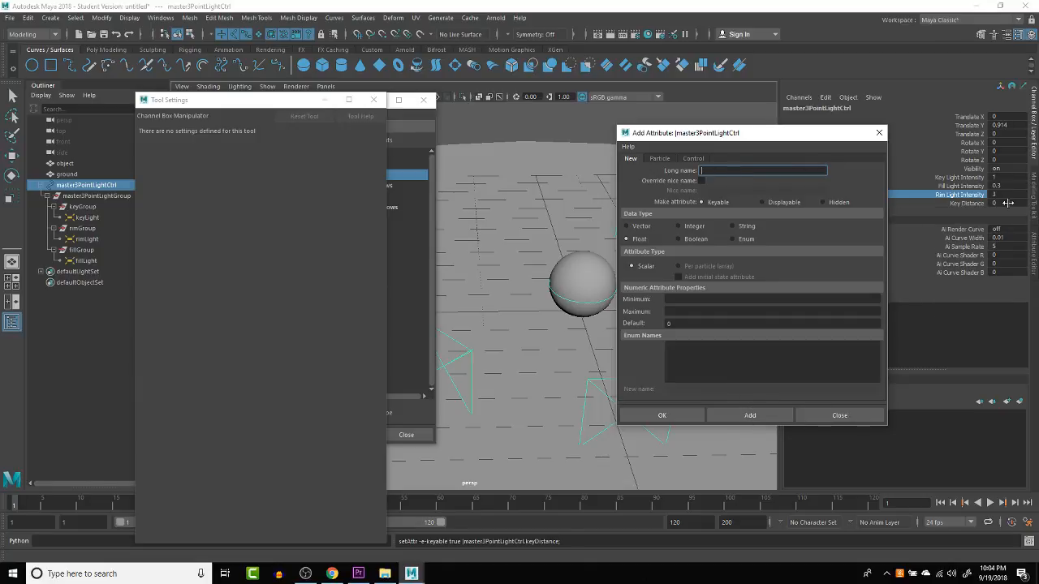
Step: Add the keyable float attributes fillDistance and rimDistance to the master light control, and finish adding attributes
drag(775, 137, 776, 177)
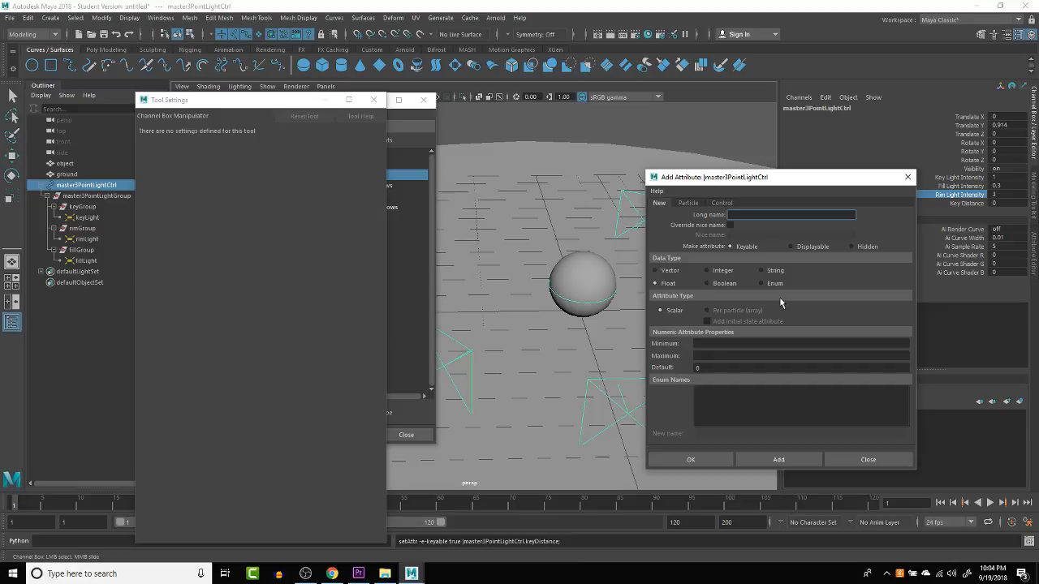
text(ti)
text(ll)
text(Dis)
text(tance)
click(778, 460)
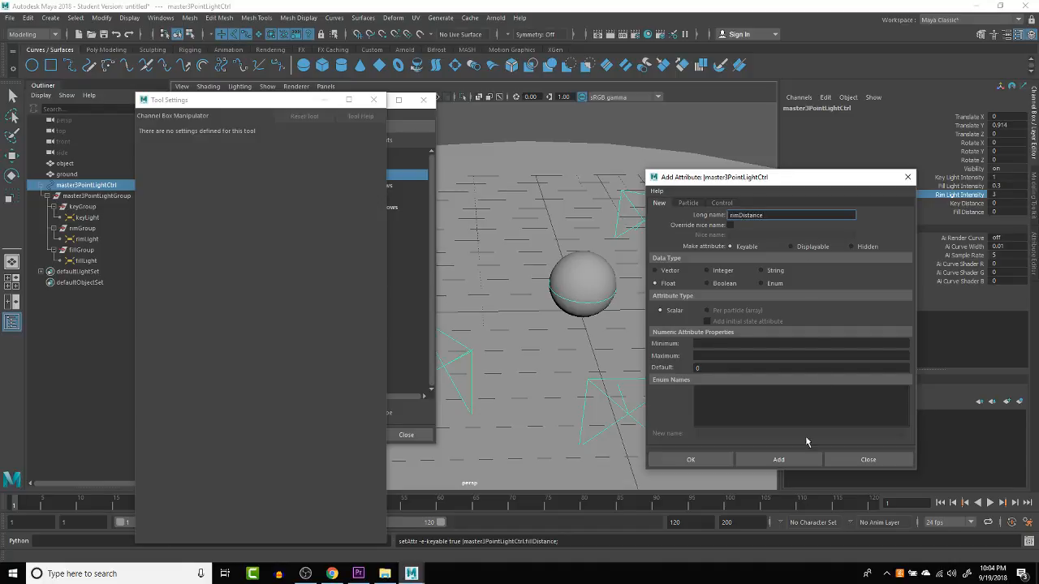
click(799, 460)
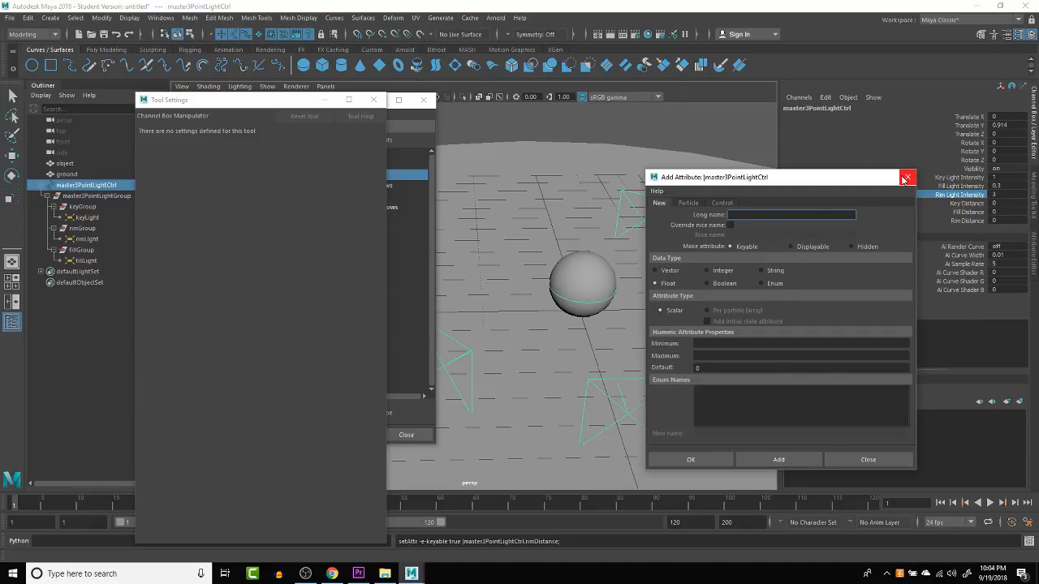
click(901, 177)
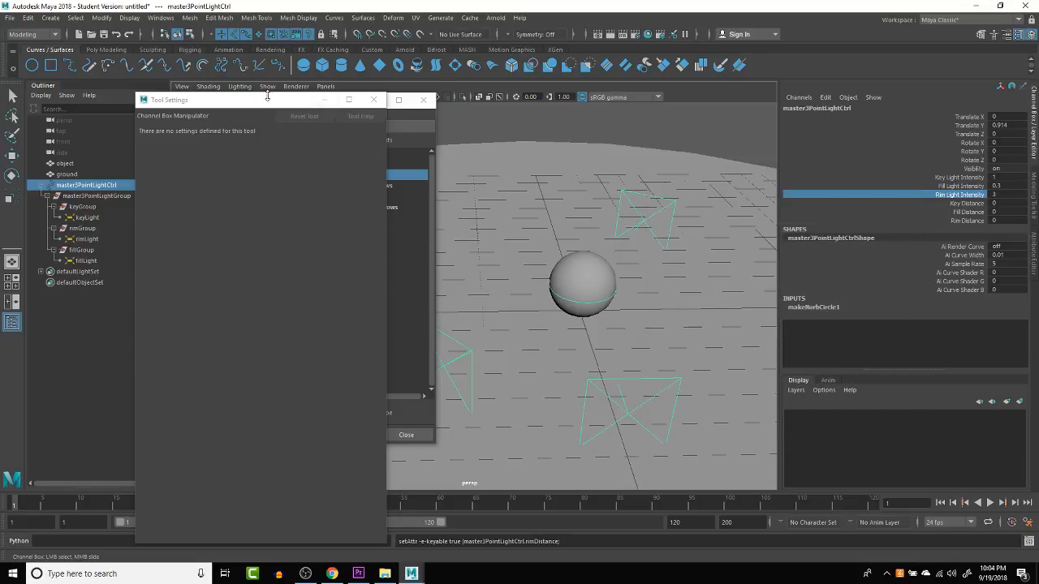
Step: Bring the Connection Editor into view and reload the master light control as the source, including its new distance attributes
drag(269, 94, 165, 114)
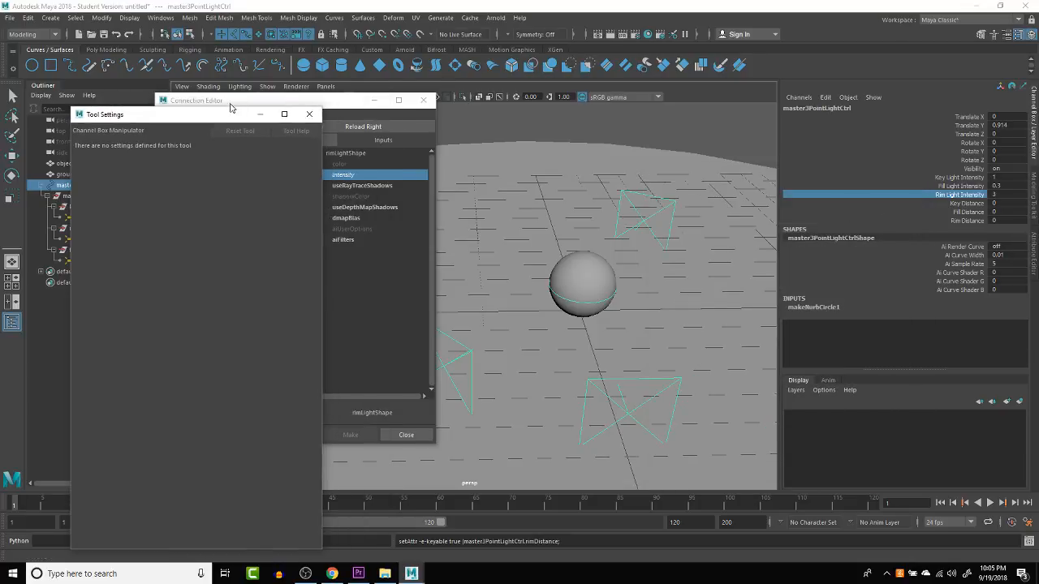
click(335, 102)
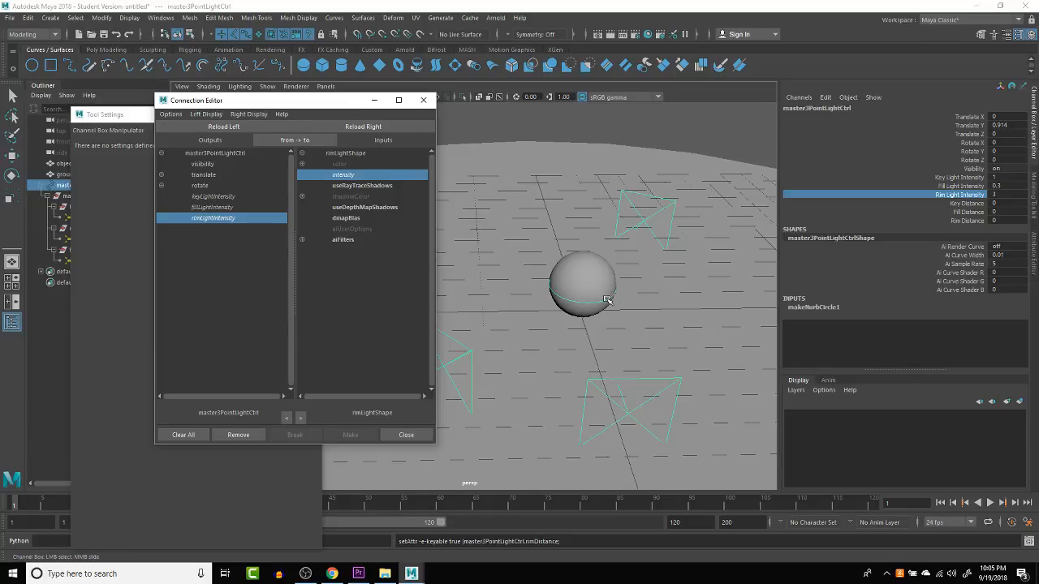
click(233, 128)
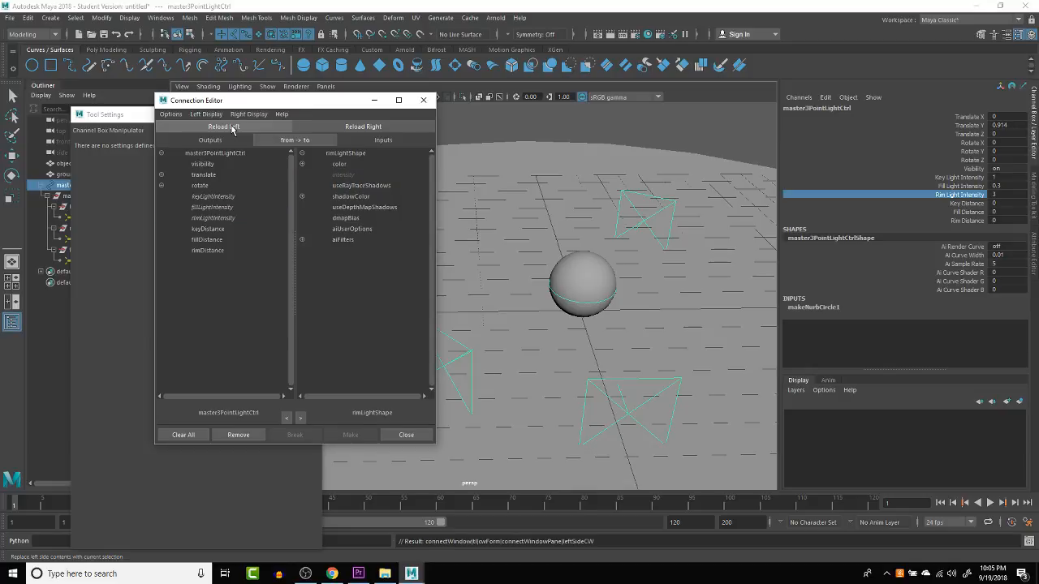
Step: Connect the master control's keyDistance to the key light's translateZ in the Connection Editor
click(216, 230)
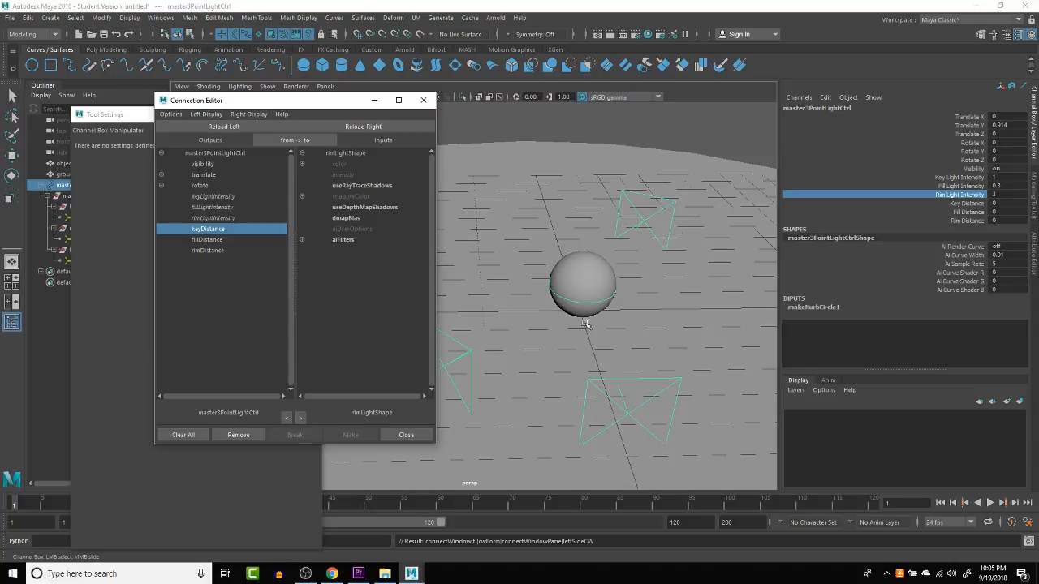
click(630, 381)
key(w)
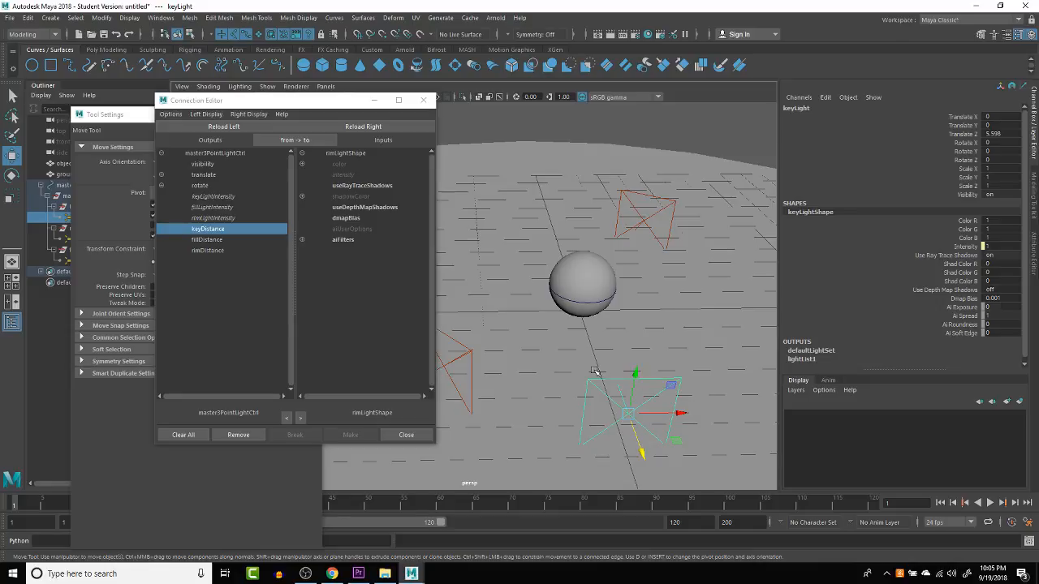
click(347, 130)
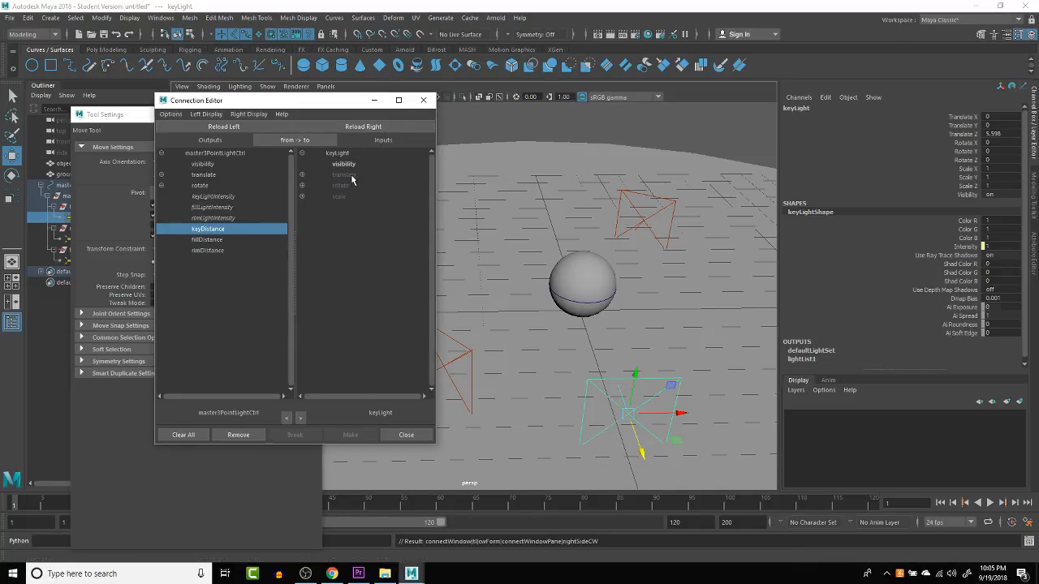
click(302, 176)
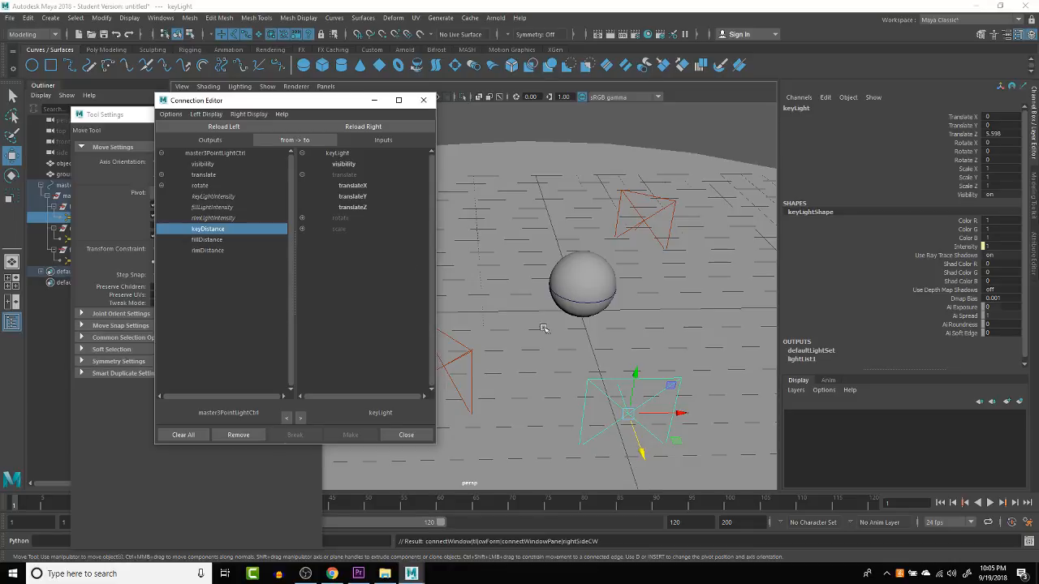
click(353, 208)
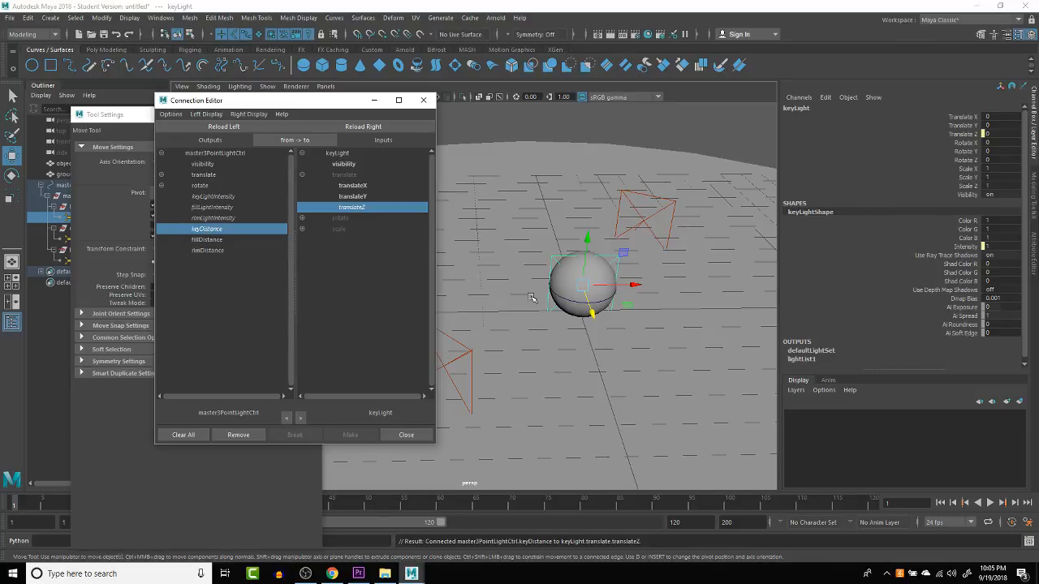
Step: Try out Key Distance on the master light control and leave it at 5.9
click(572, 301)
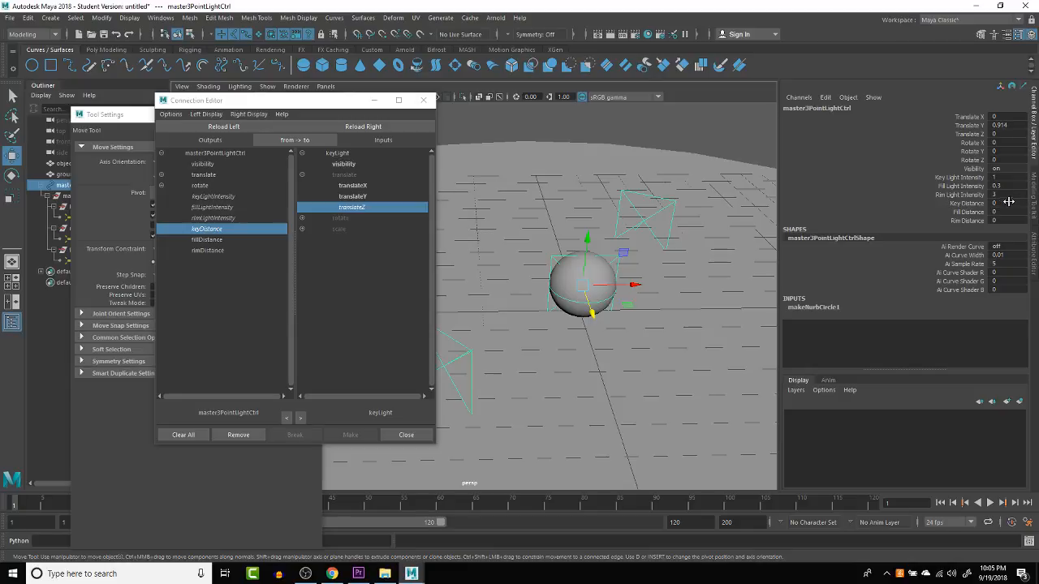
click(965, 202)
middle_drag(696, 239, 707, 238)
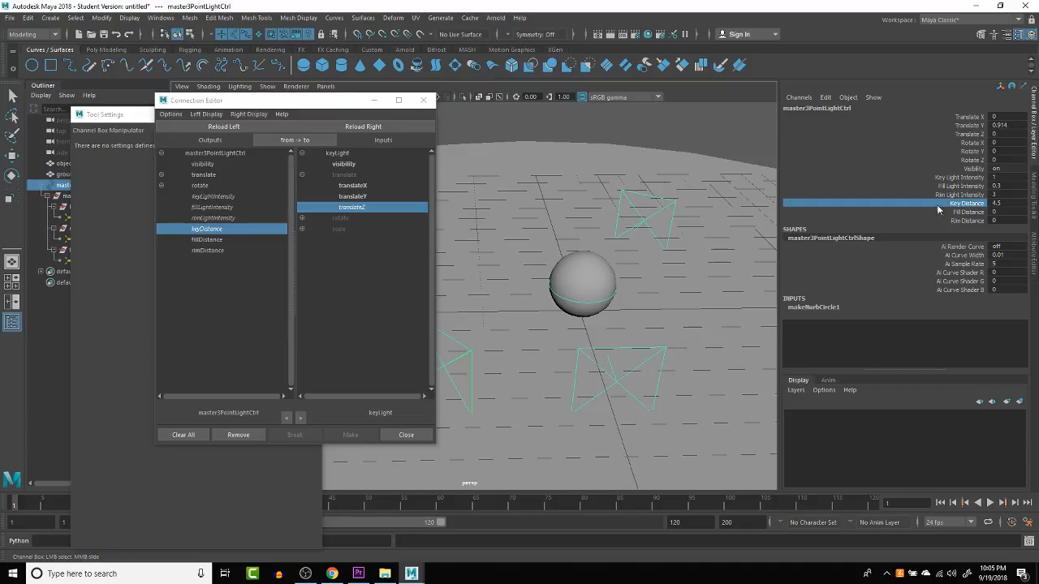
middle_drag(664, 245, 654, 247)
Step: Load the fill light as the connection target and connect the master control's fillDistance to its translateZ
click(459, 349)
key(w)
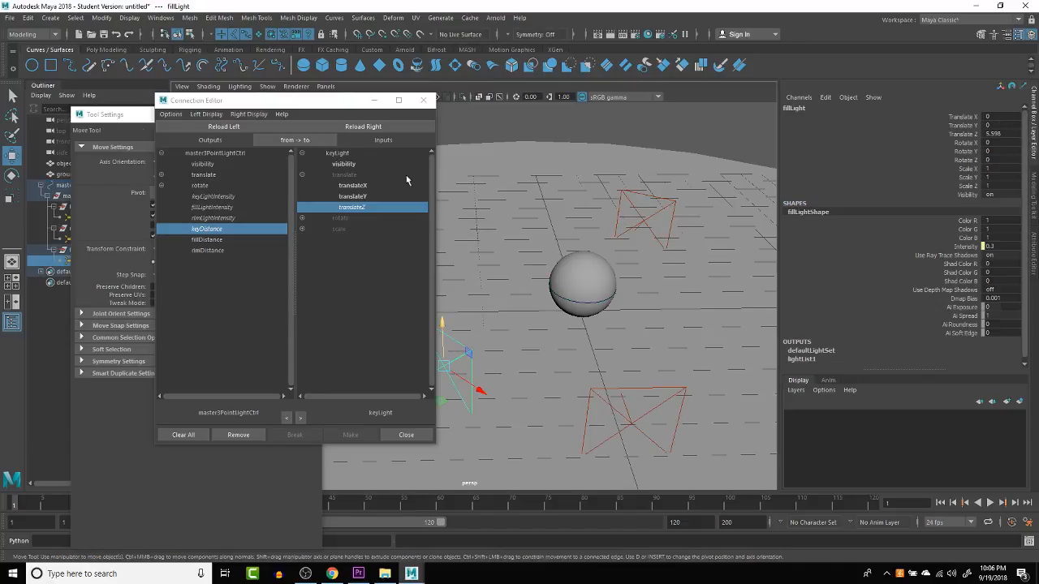
click(387, 128)
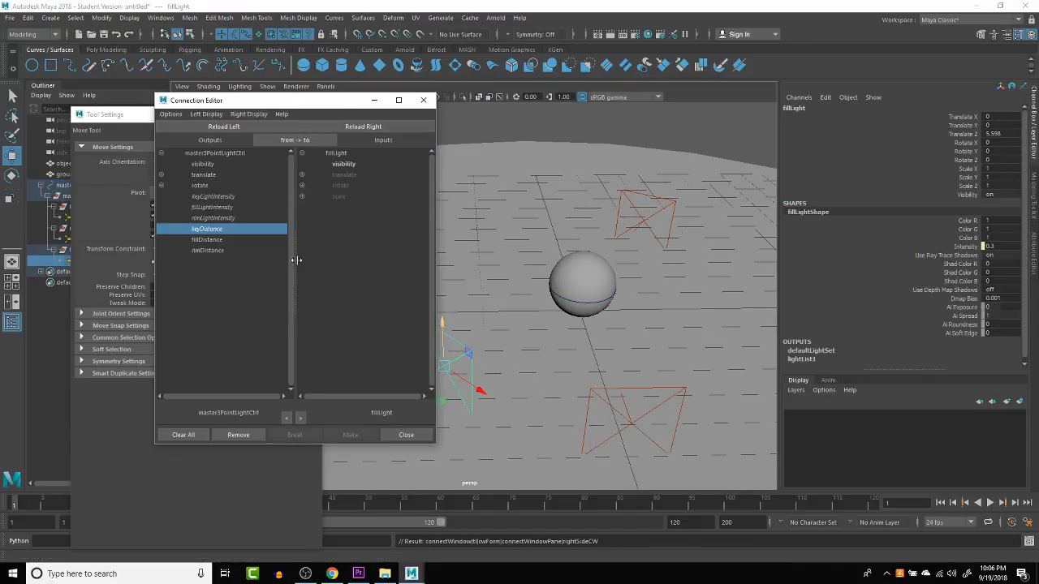
click(227, 240)
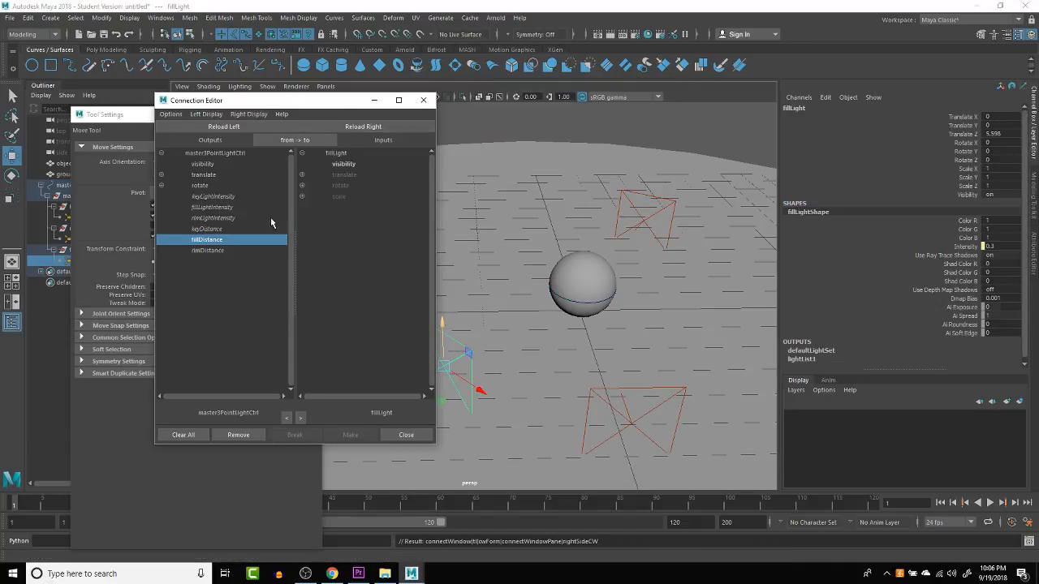
click(302, 176)
click(357, 208)
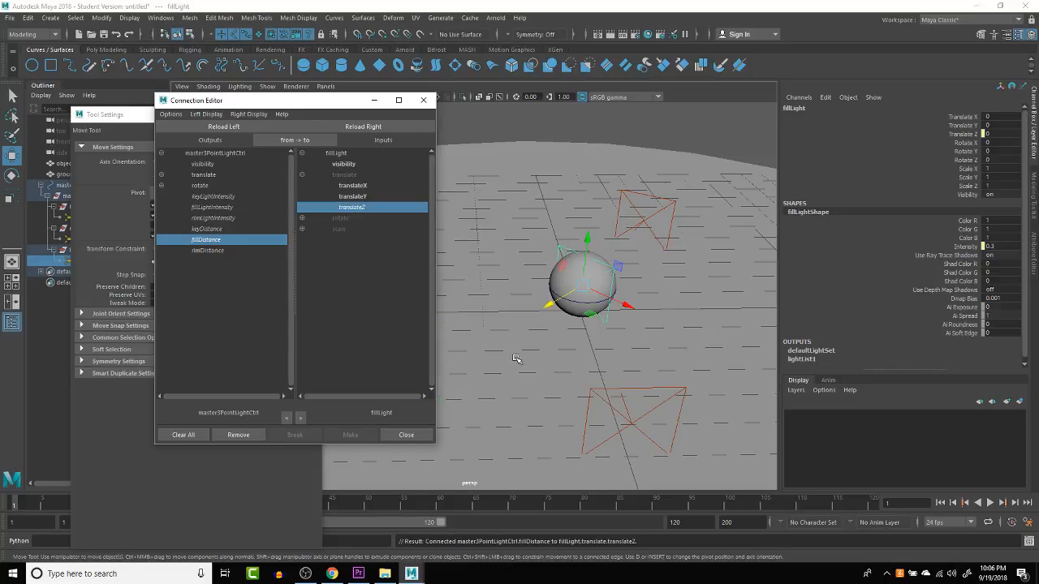
Step: Set Fill Distance on the master light control to 6.4
click(577, 301)
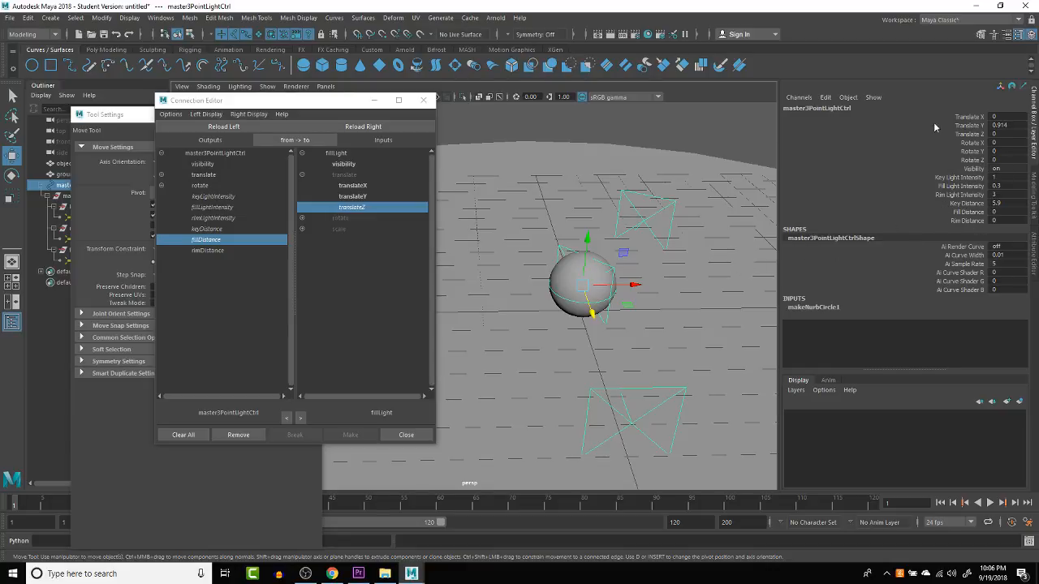
click(974, 212)
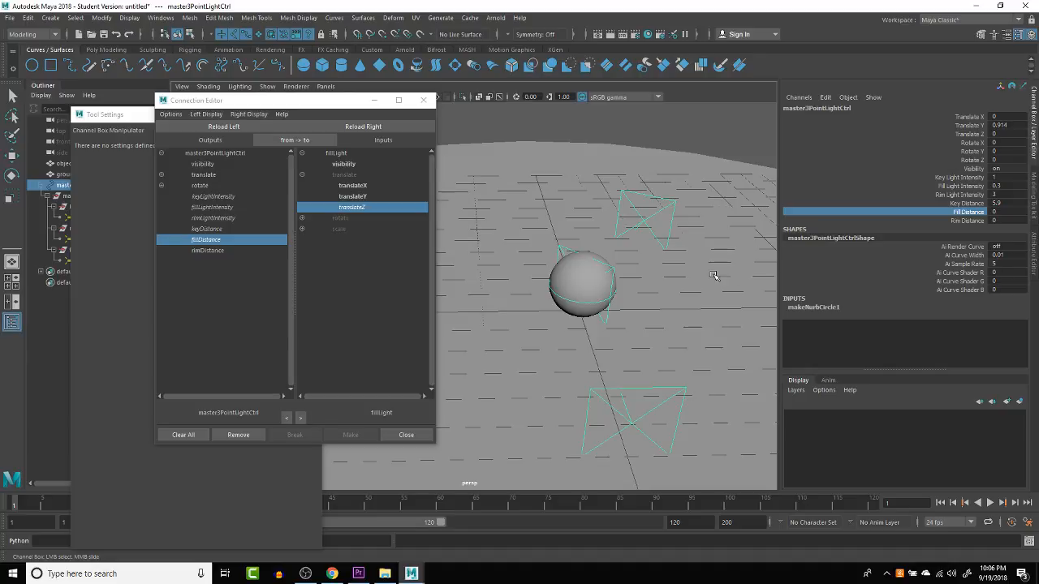
middle_drag(638, 302, 673, 300)
Step: Load the rim light as the connection target and connect the master control's rimDistance to its translateZ
click(652, 202)
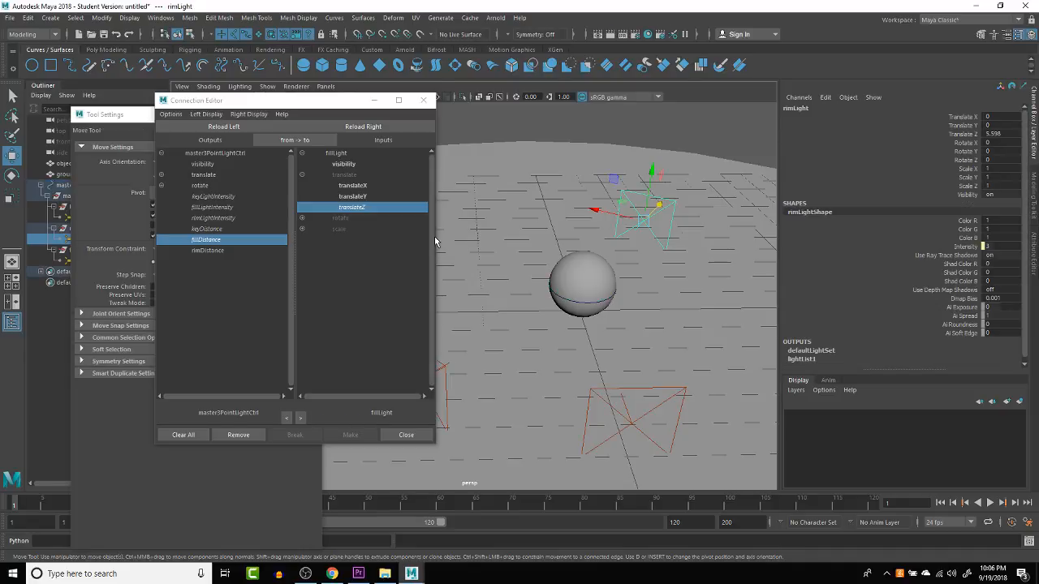
click(213, 250)
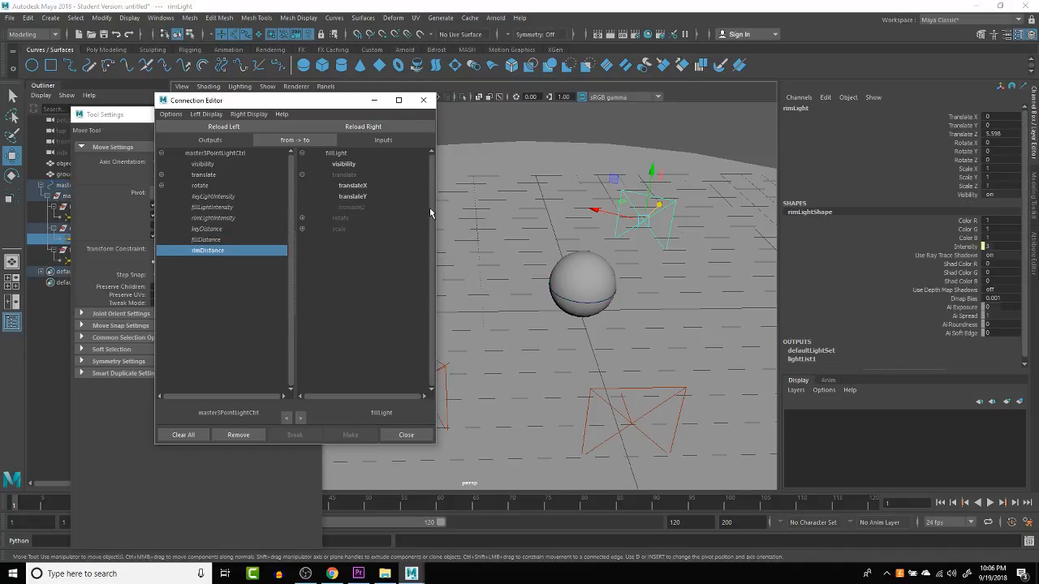
click(365, 128)
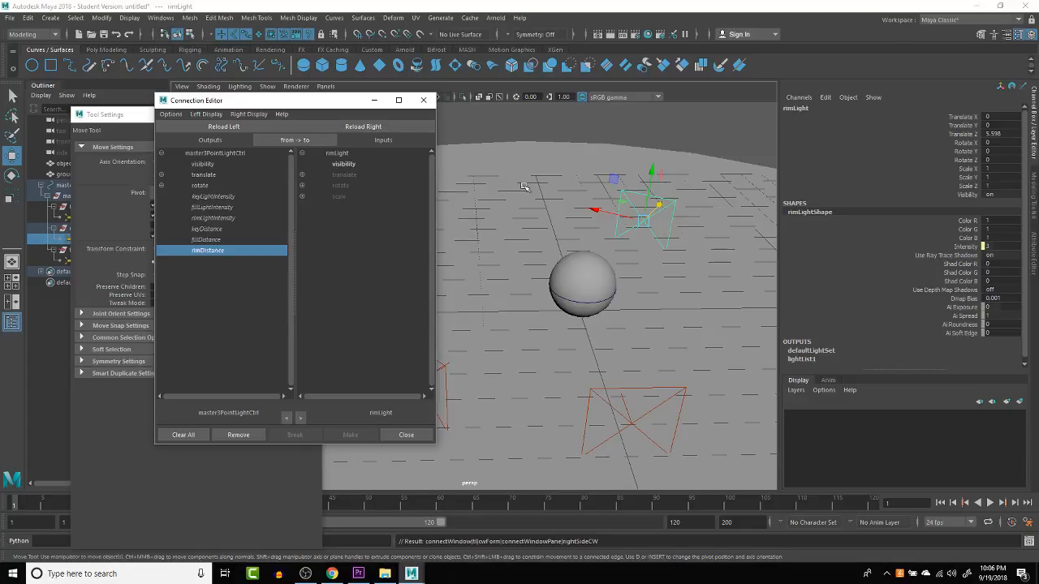
click(302, 175)
click(352, 207)
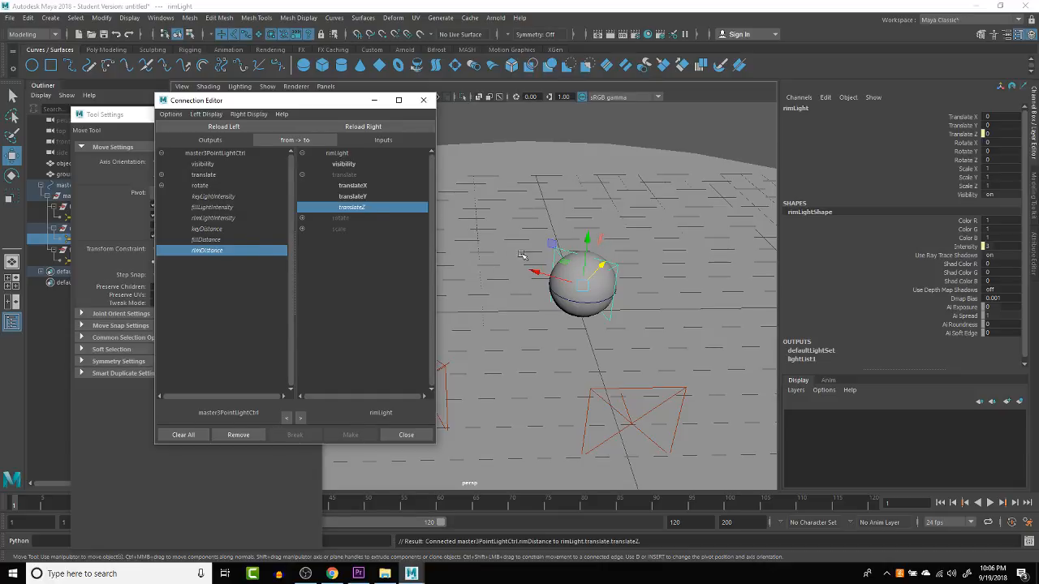
Step: Set Rim Distance on the master light control to 5.9 and check the placement of all three lights around the sphere
click(582, 306)
click(582, 306)
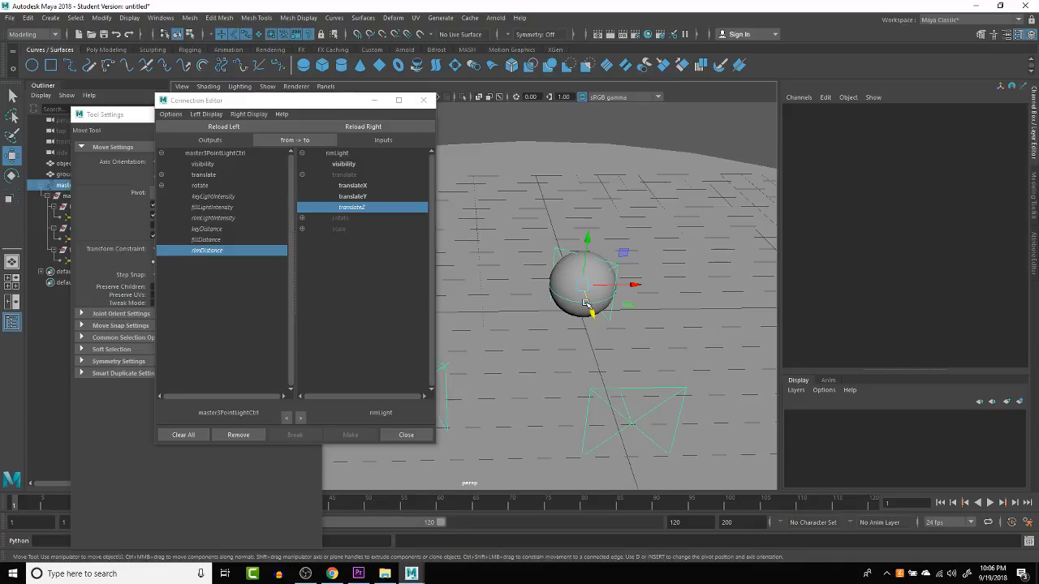
click(978, 221)
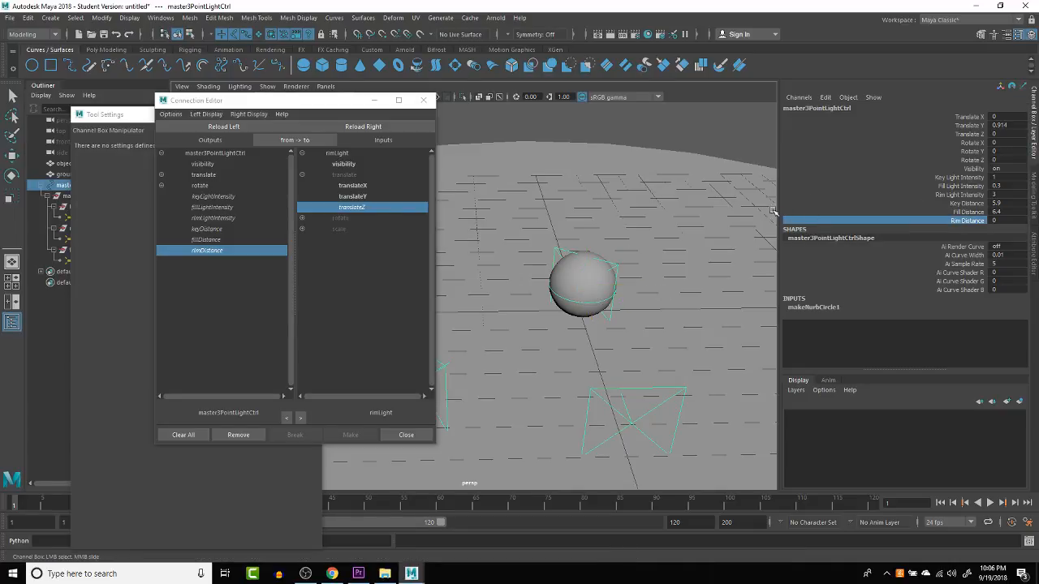
middle_drag(658, 225, 691, 222)
alt+drag(692, 222, 657, 252)
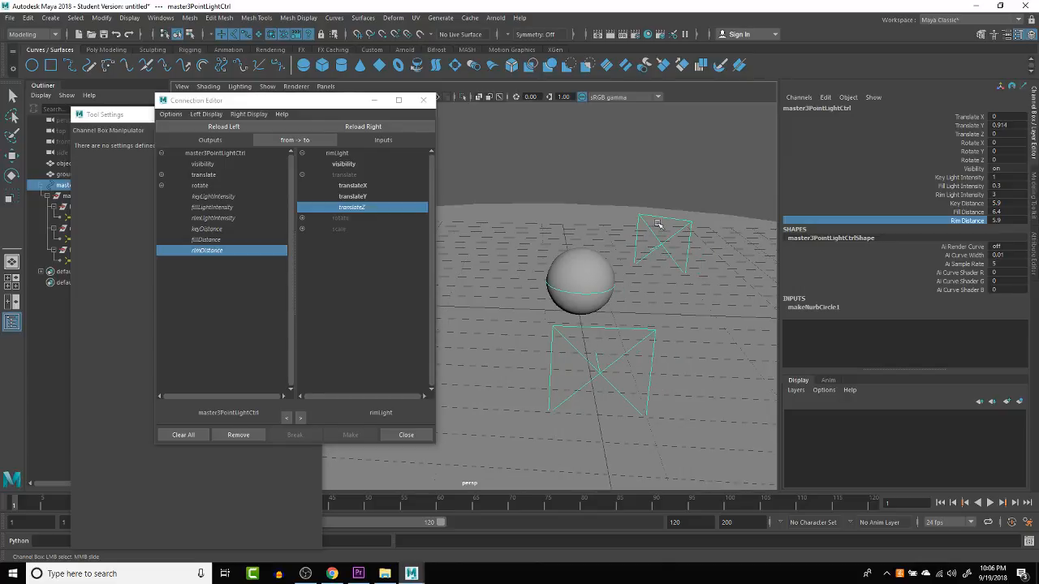
mouse_move(658, 289)
alt+mouse_down()
mouse_move(642, 306)
mouse_move(705, 283)
mouse_move(614, 307)
mouse_move(658, 297)
mouse_move(644, 300)
alt+mouse_up()
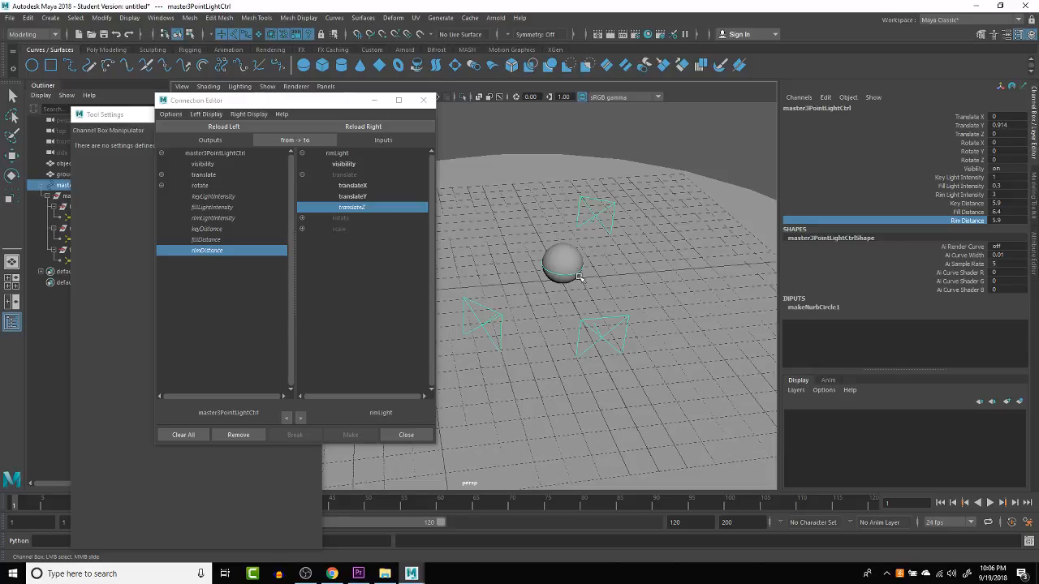
alt+drag(584, 283, 573, 246)
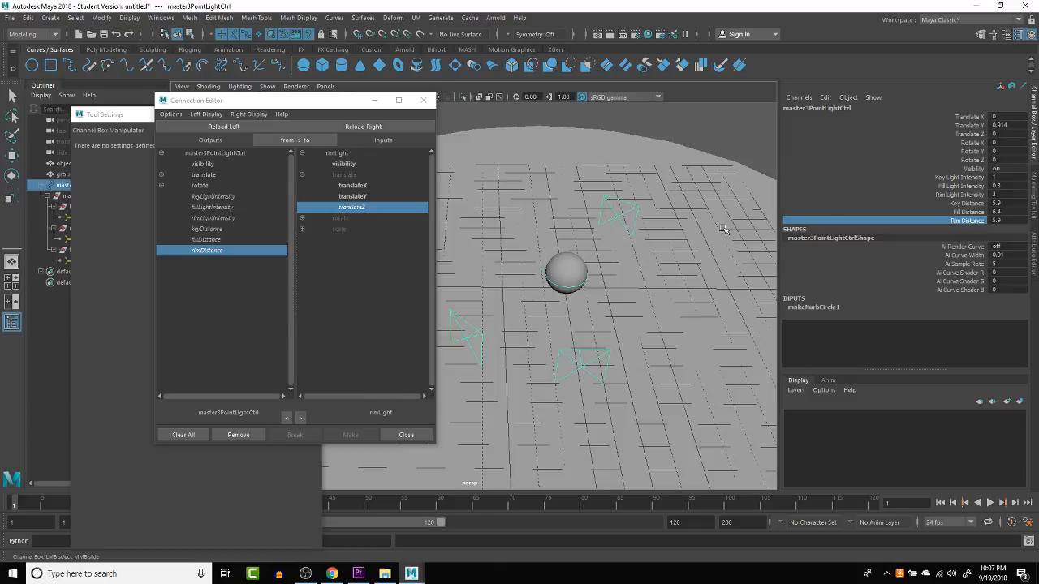
Step: Add a keyable float attribute named keyPosition to the master light control
click(826, 97)
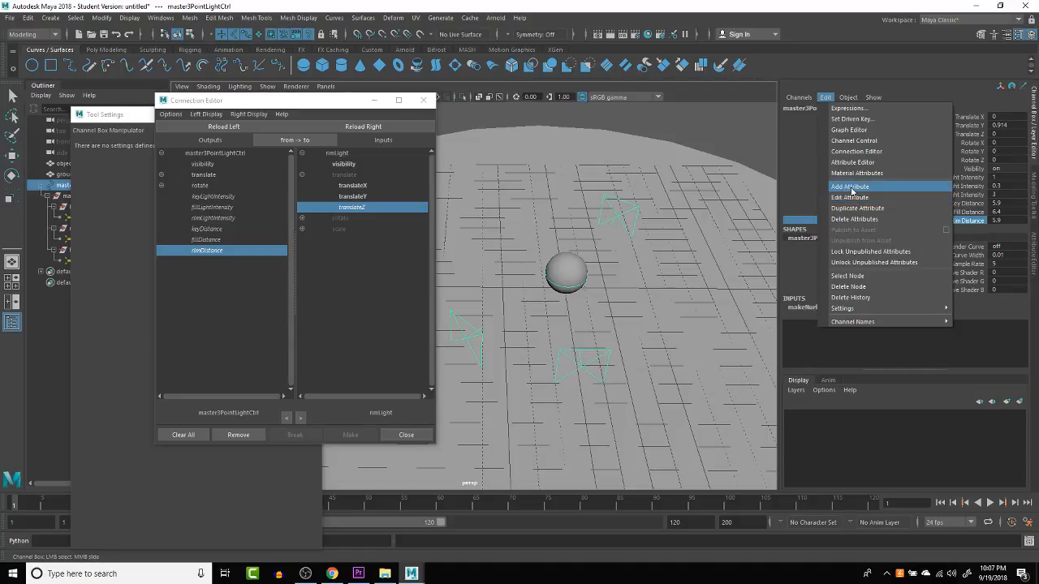
click(849, 187)
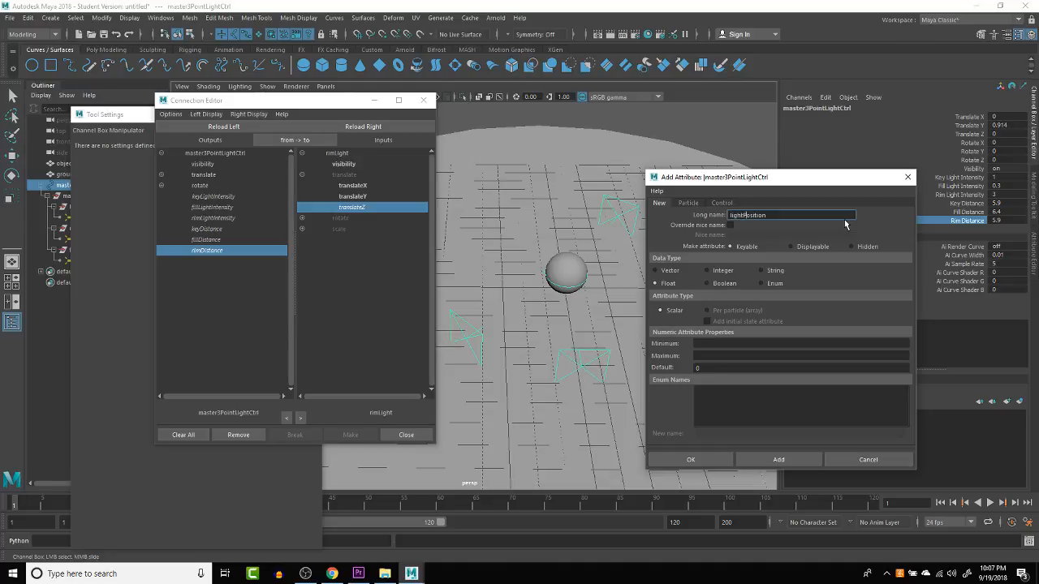
key(BackSpace)
key(BackSpace)
key(BackSpace)
key(BackSpace)
text(key)
click(778, 459)
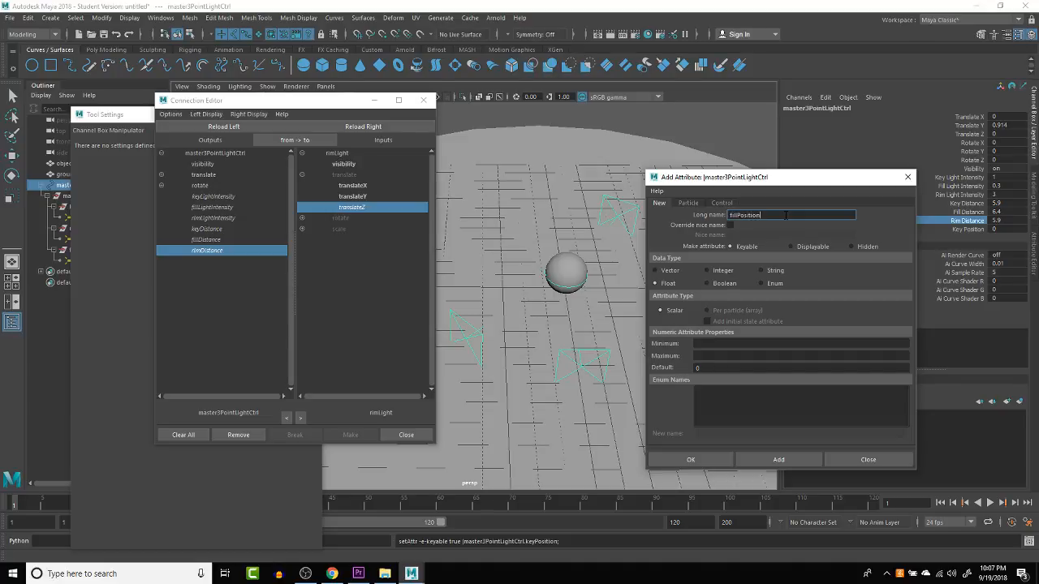
Step: Add keyable float attributes fillPosition and rimPosition to the master control and highlight the three position channels
click(775, 460)
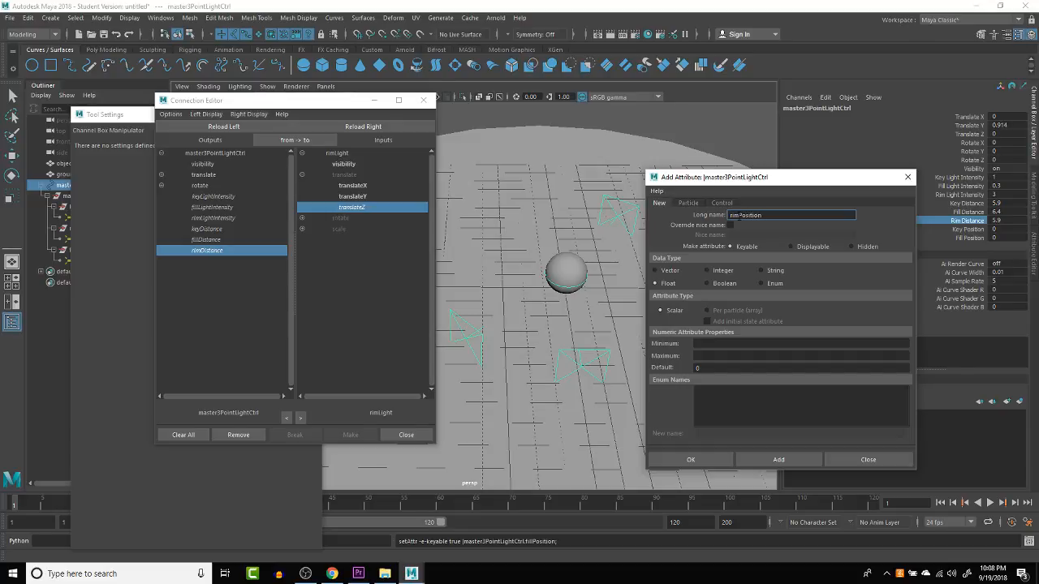
click(778, 460)
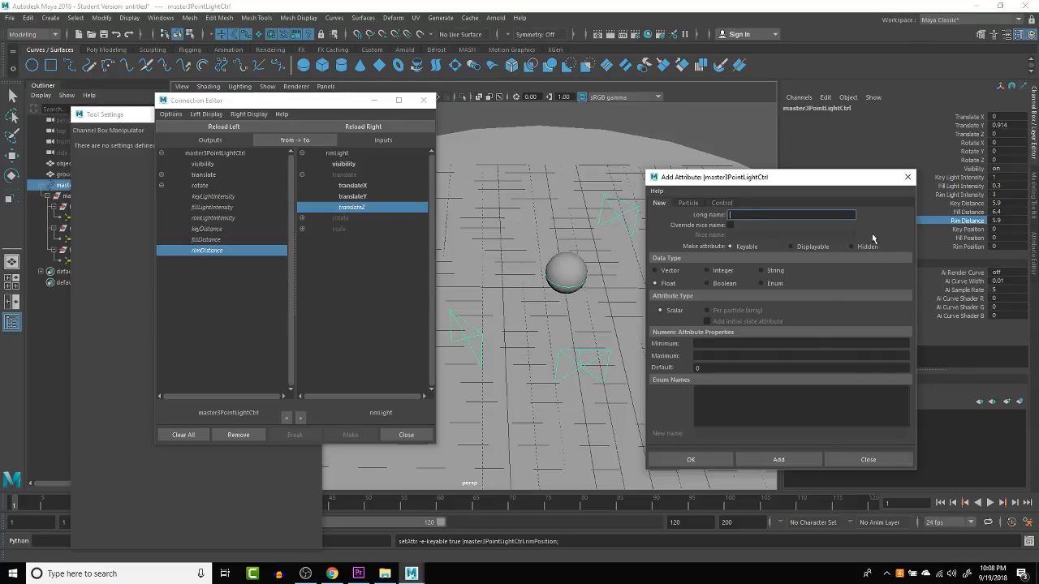
click(907, 177)
drag(986, 231, 978, 256)
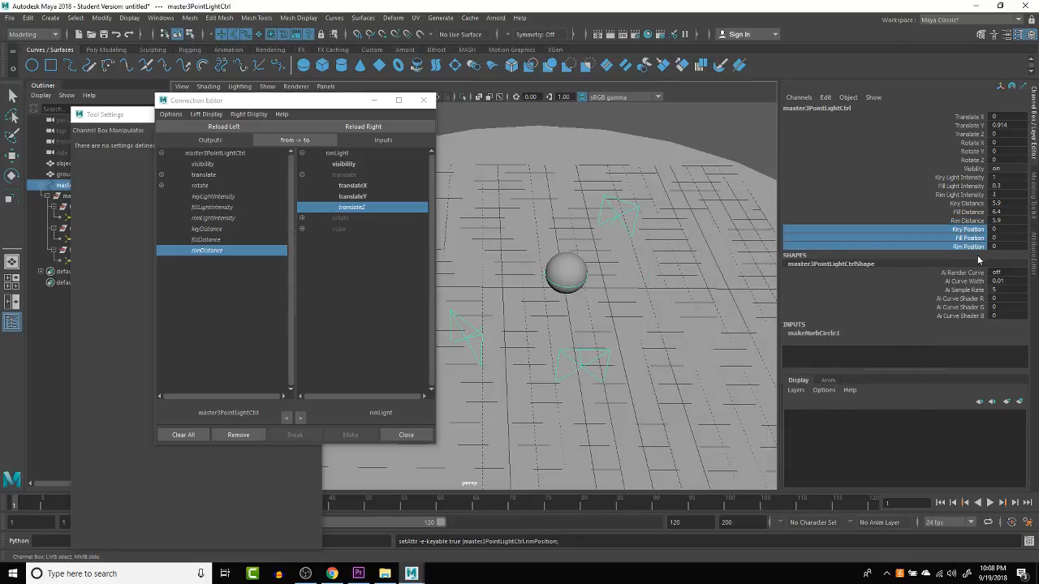
Step: Close the Tool Settings window and move the Connection Editor clear of the scene hierarchy list
click(115, 109)
click(305, 109)
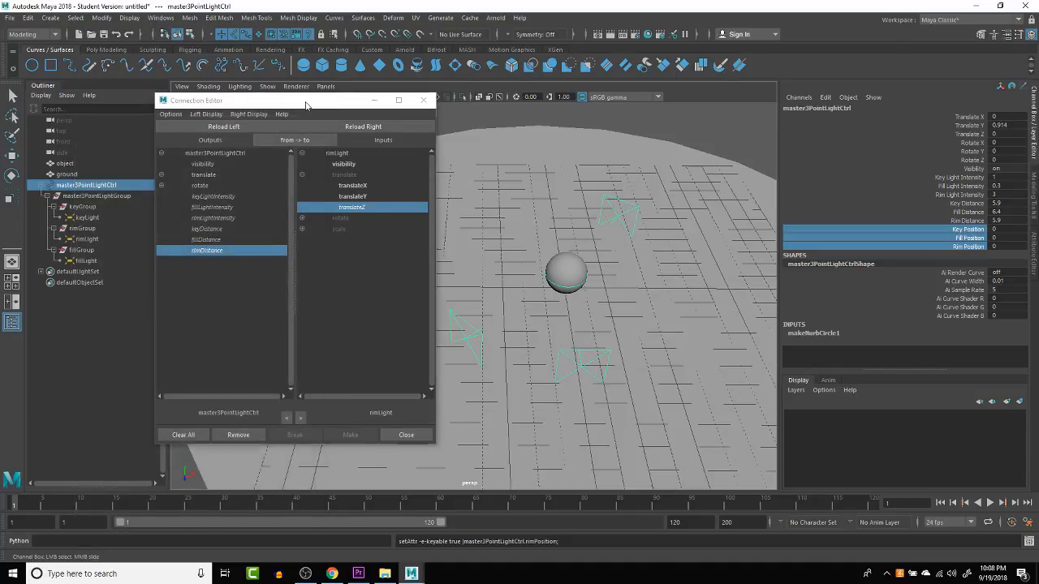
drag(305, 104, 321, 103)
Step: Try rotating keyGroup by about -19 degrees around its Y axis, and undo the rotation
click(83, 208)
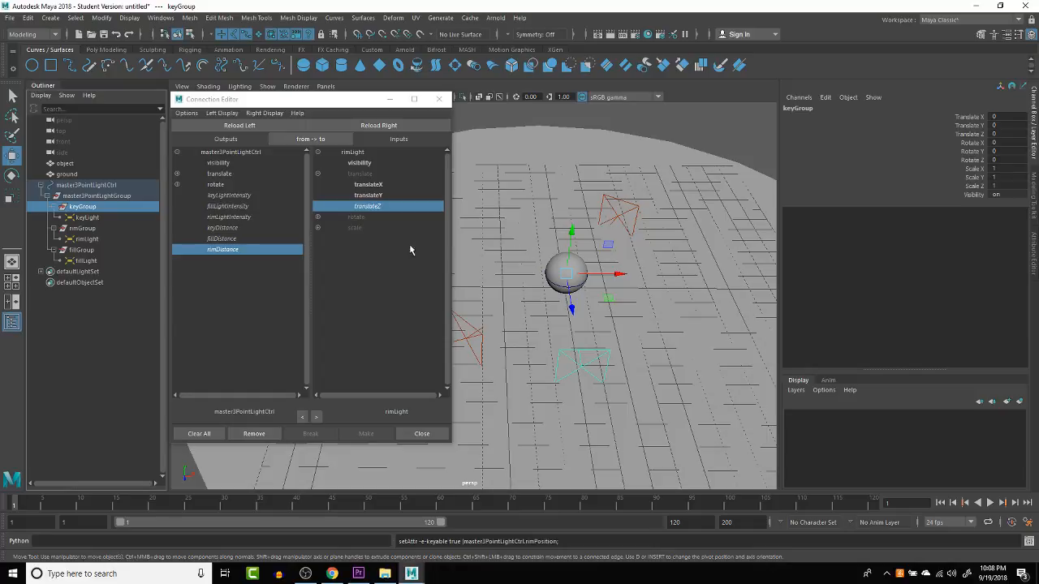
key(e)
mouse_move(591, 305)
mouse_down()
mouse_move(621, 295)
mouse_move(558, 310)
mouse_move(575, 302)
mouse_up()
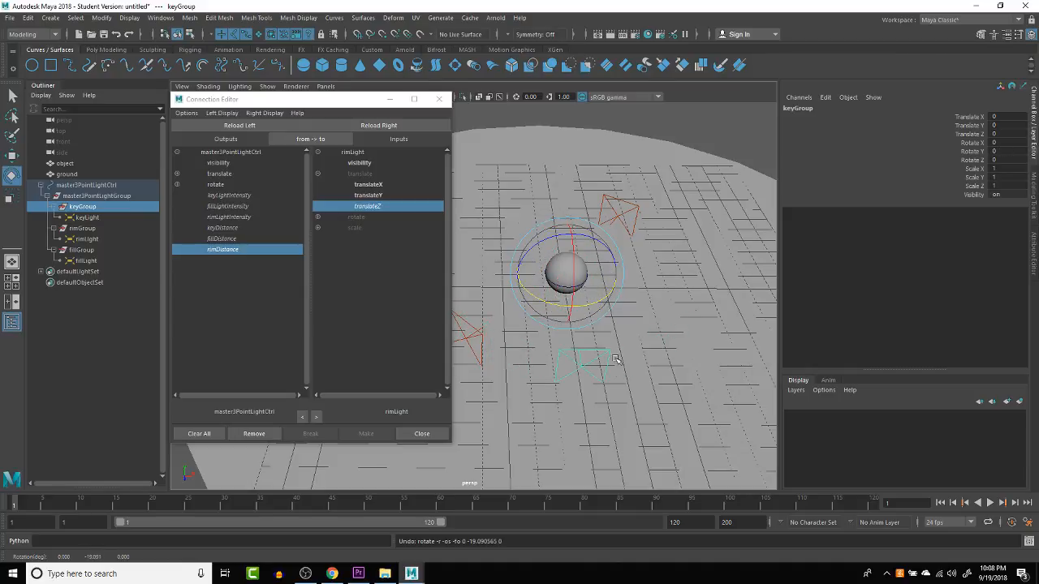
key(ctrl+z)
Step: Load keyGroup as the connection target and reload the master light control as the source with its new position attributes
click(88, 207)
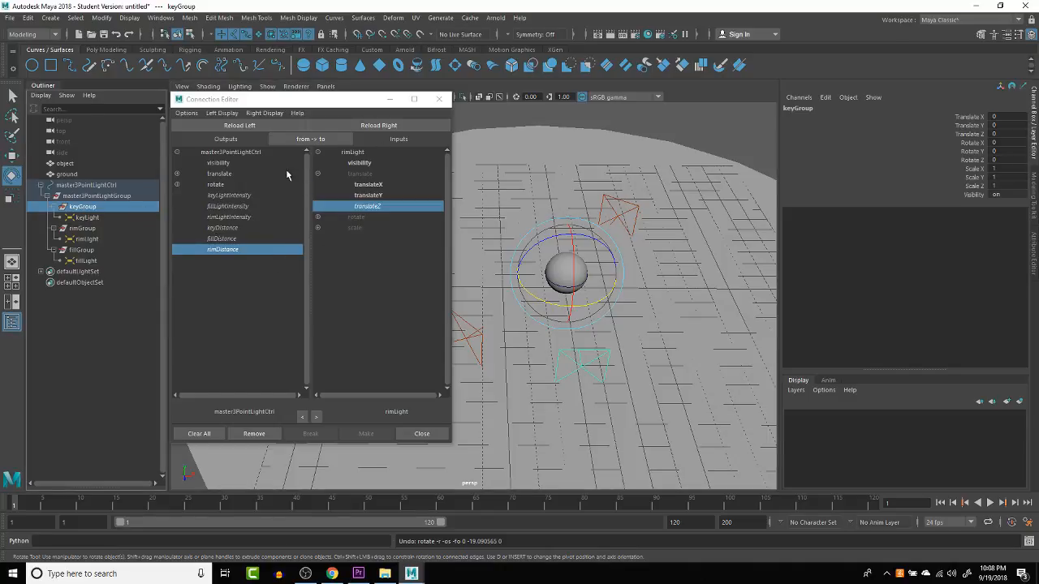
click(376, 126)
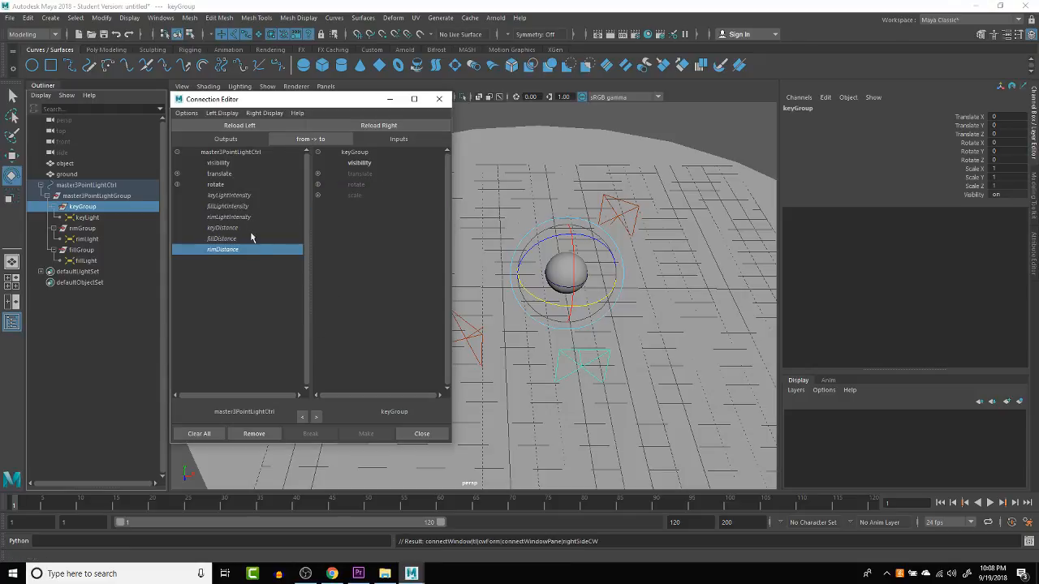
click(237, 126)
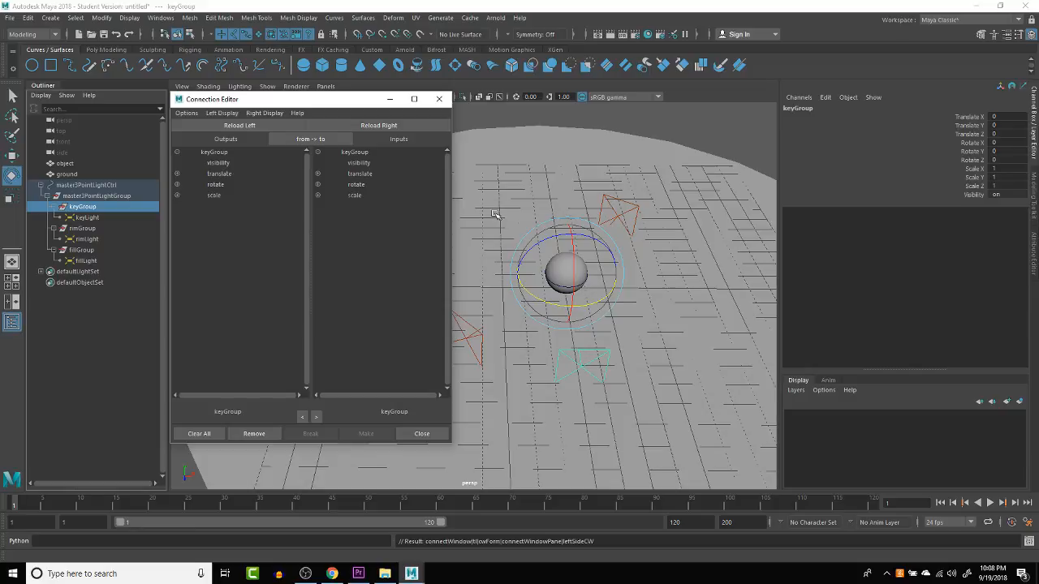
click(409, 125)
click(692, 282)
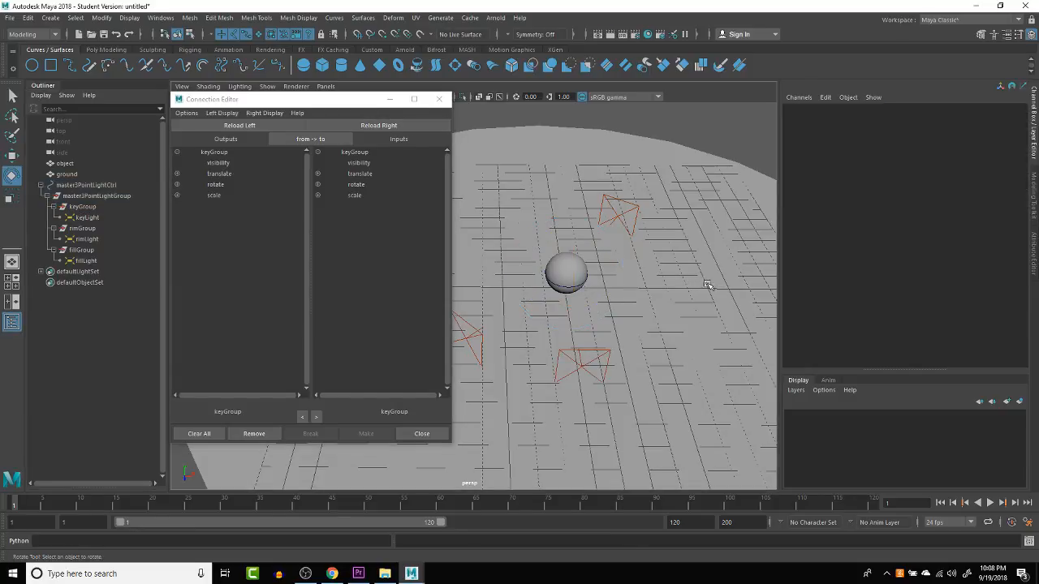
click(570, 289)
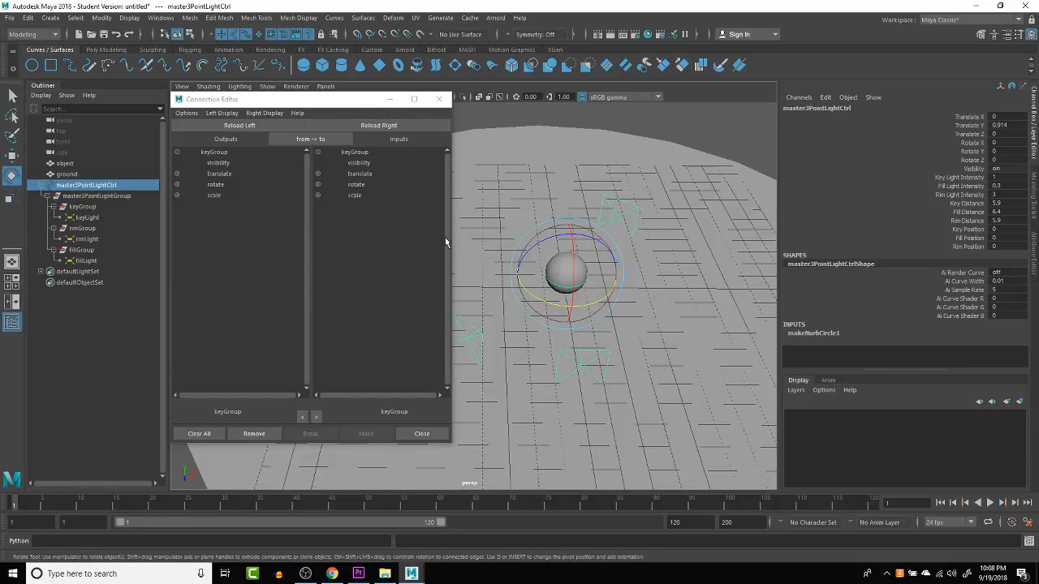
click(245, 127)
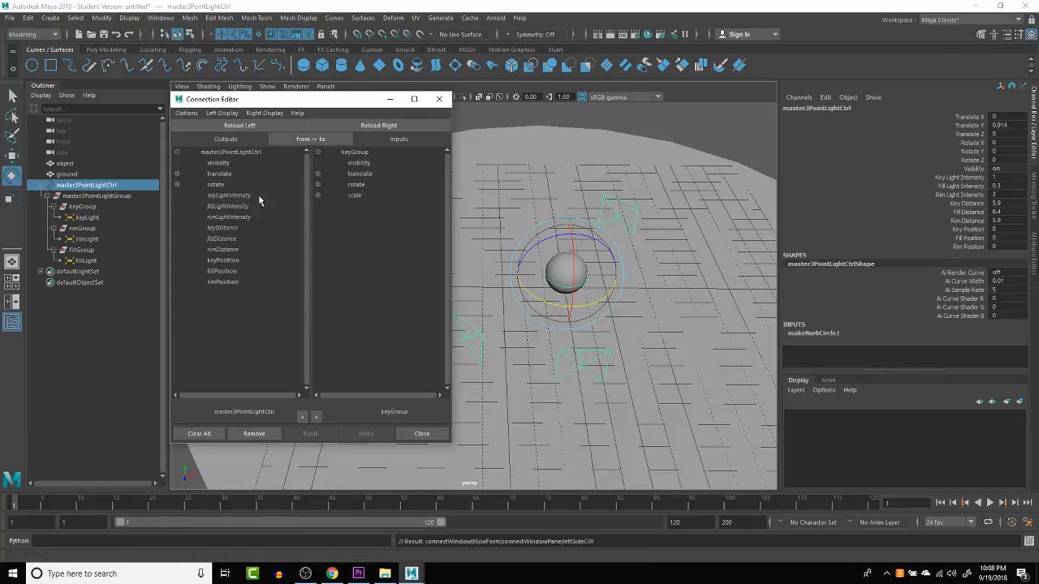
Step: Test-rotate keyGroup by about 37 degrees around Y and connect the master control's keyPosition to its rotateY
click(236, 261)
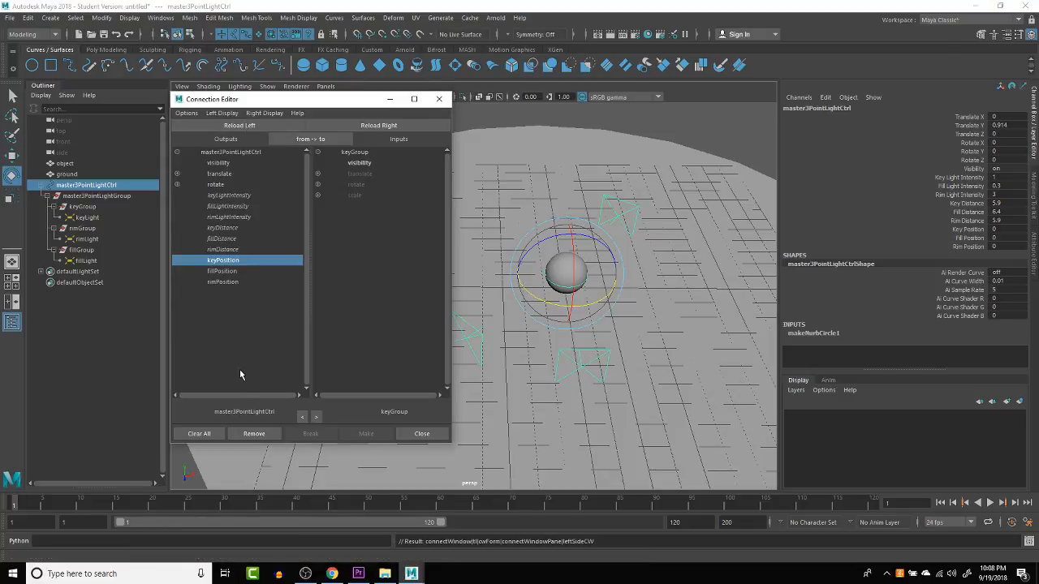
click(318, 185)
click(95, 208)
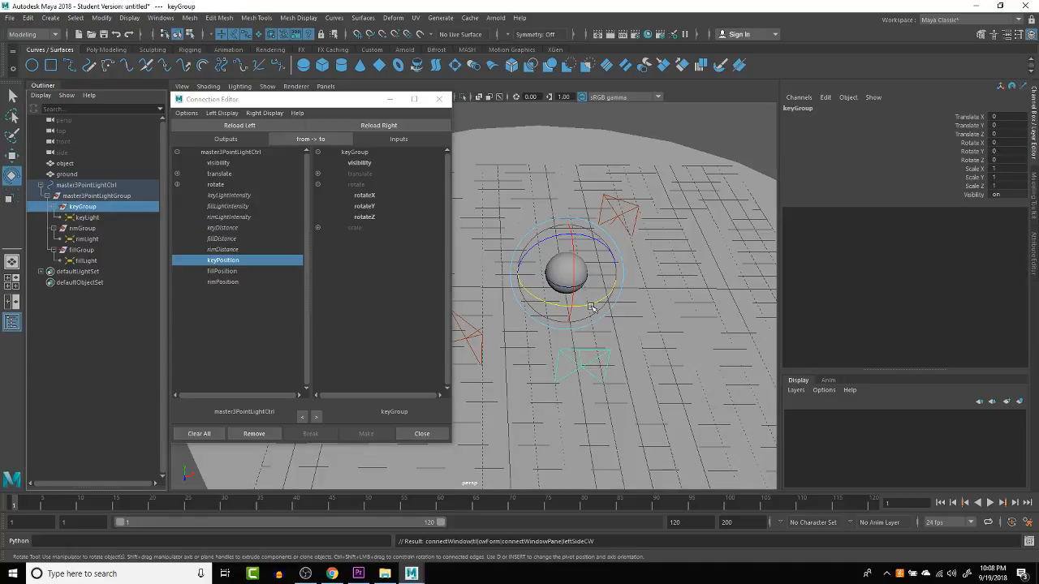
drag(592, 306, 611, 300)
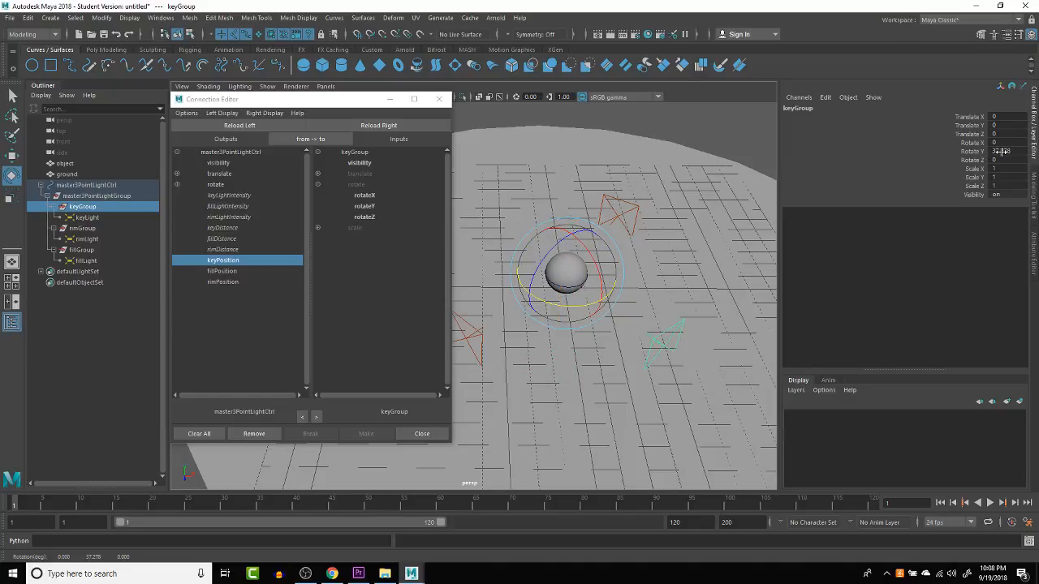
click(369, 207)
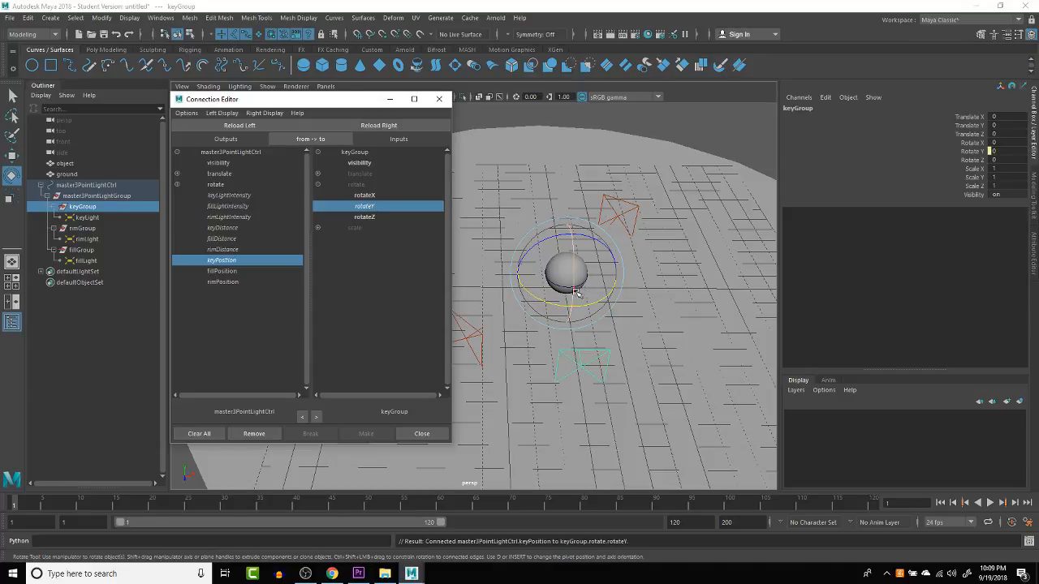
Step: Set Key Position on the master light control to 30.9
click(690, 274)
click(581, 290)
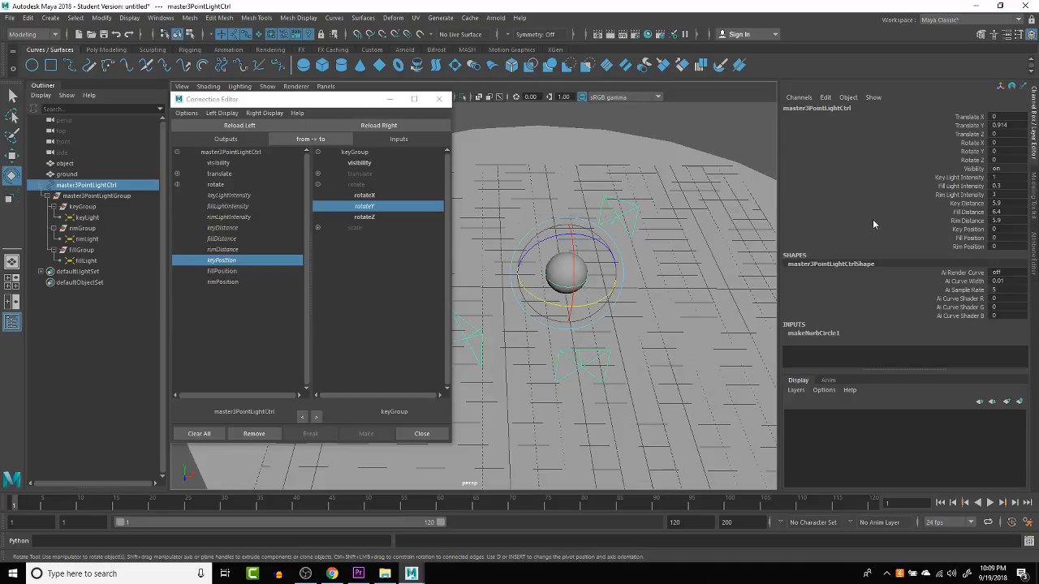
click(970, 230)
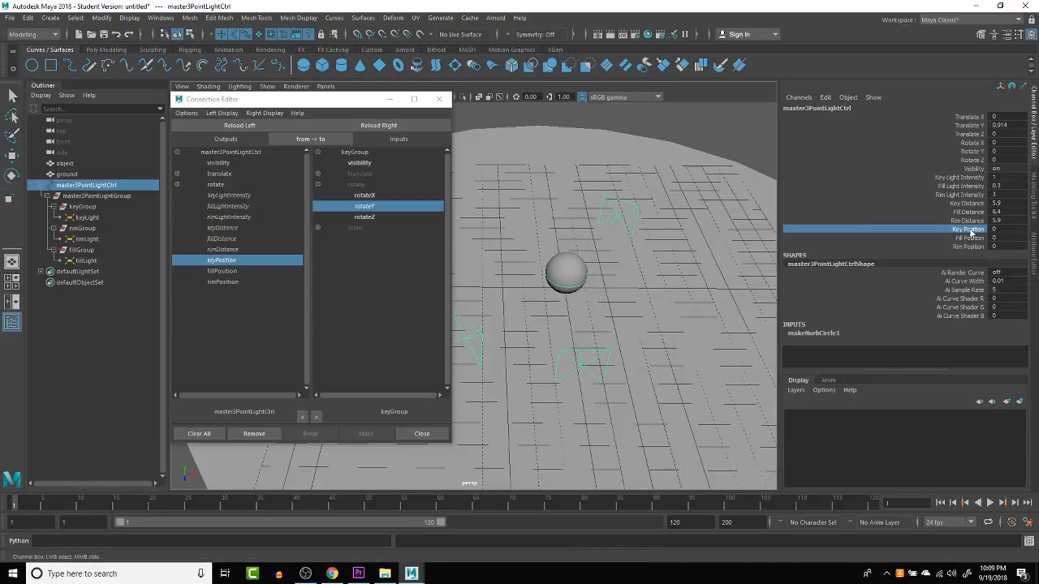
middle_drag(659, 249, 916, 252)
middle_drag(643, 288, 645, 333)
Step: Load fillGroup as the connection target and connect the master control's fillPosition to its rotateY
click(231, 272)
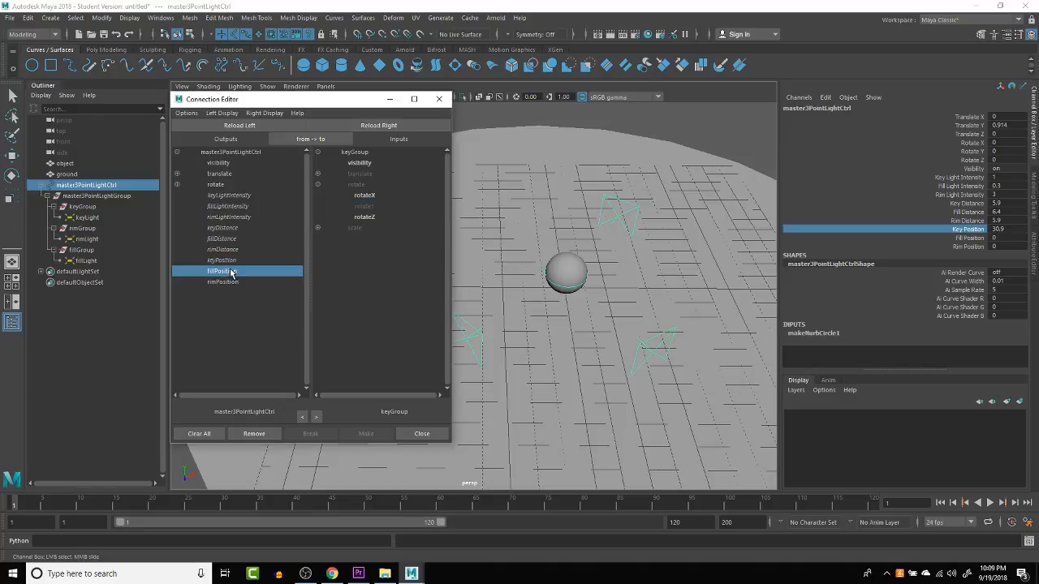
click(81, 250)
key(e)
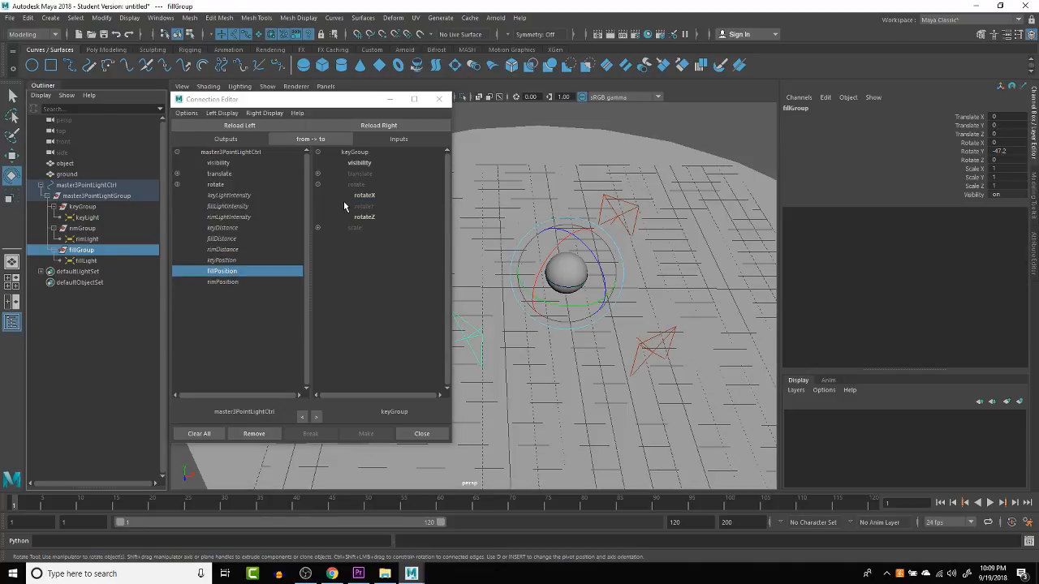
click(386, 128)
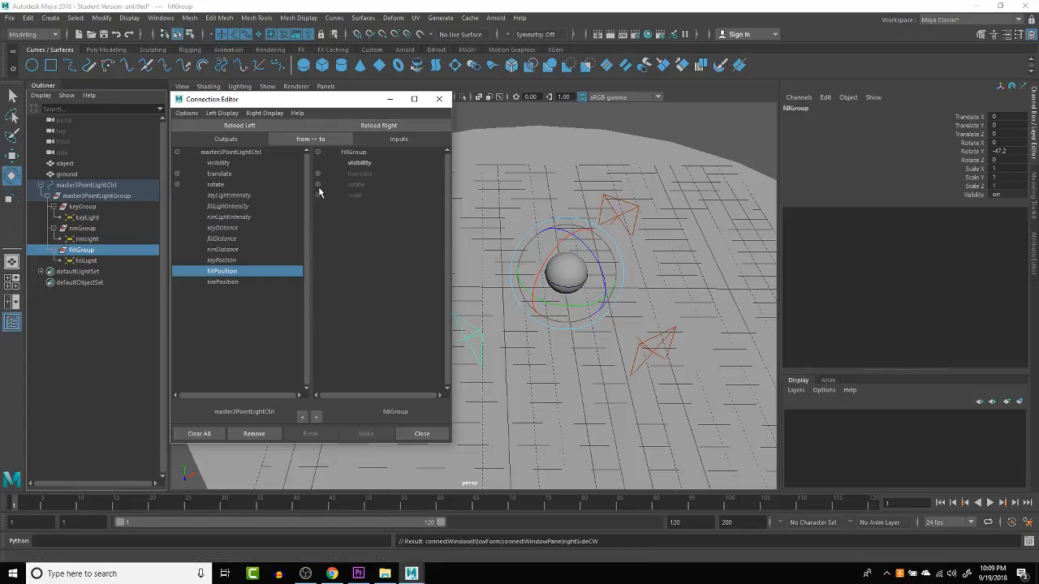
click(318, 185)
click(373, 206)
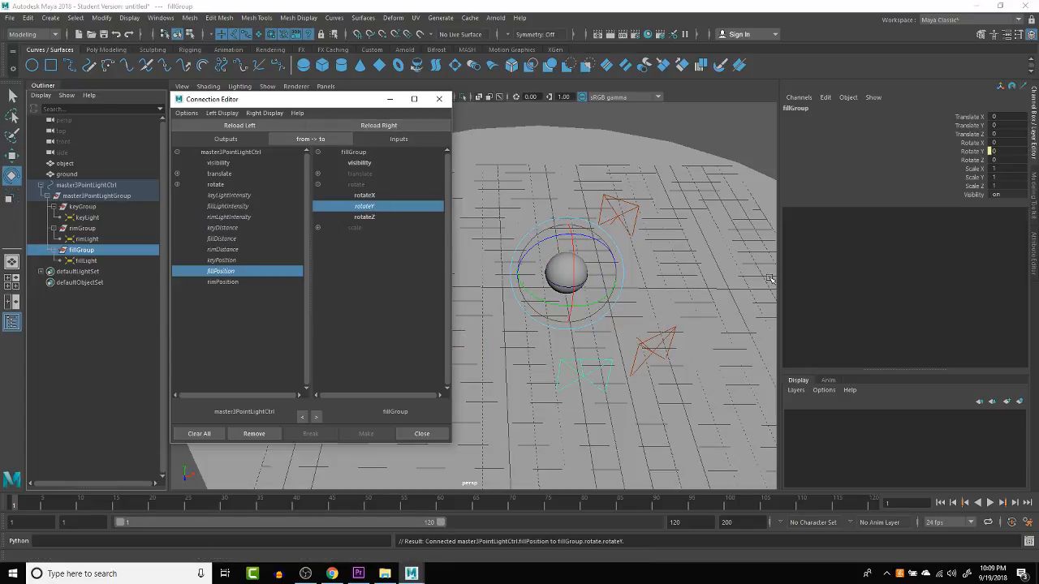
Step: Set Fill Position on the master light control to -41.9
click(667, 284)
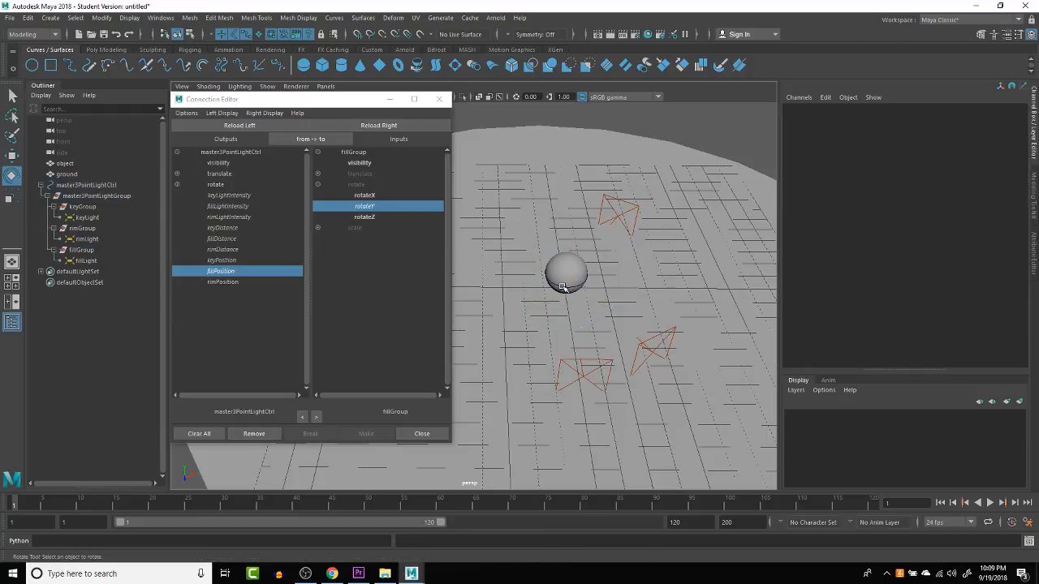
click(564, 285)
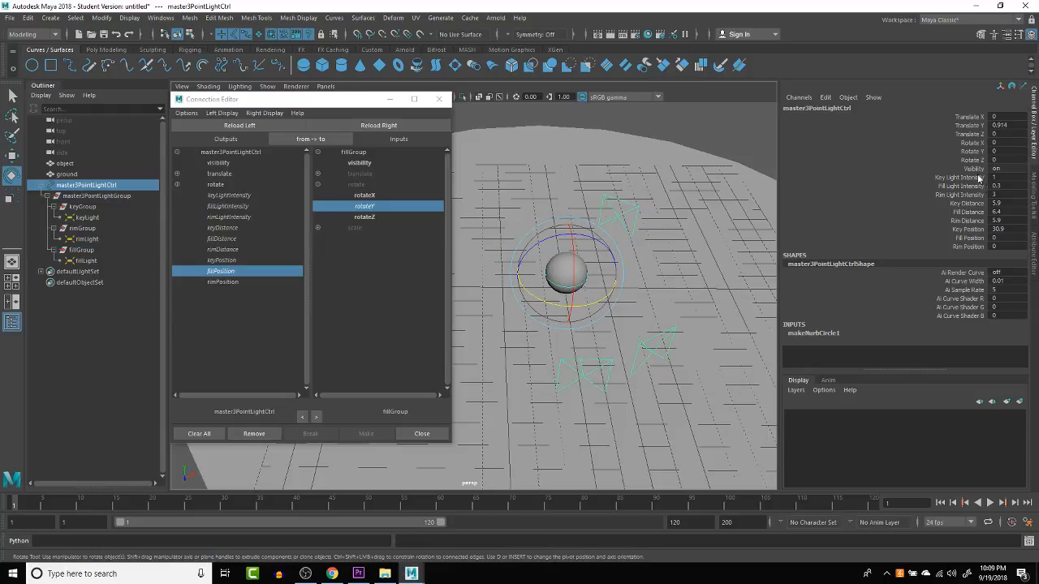
click(959, 239)
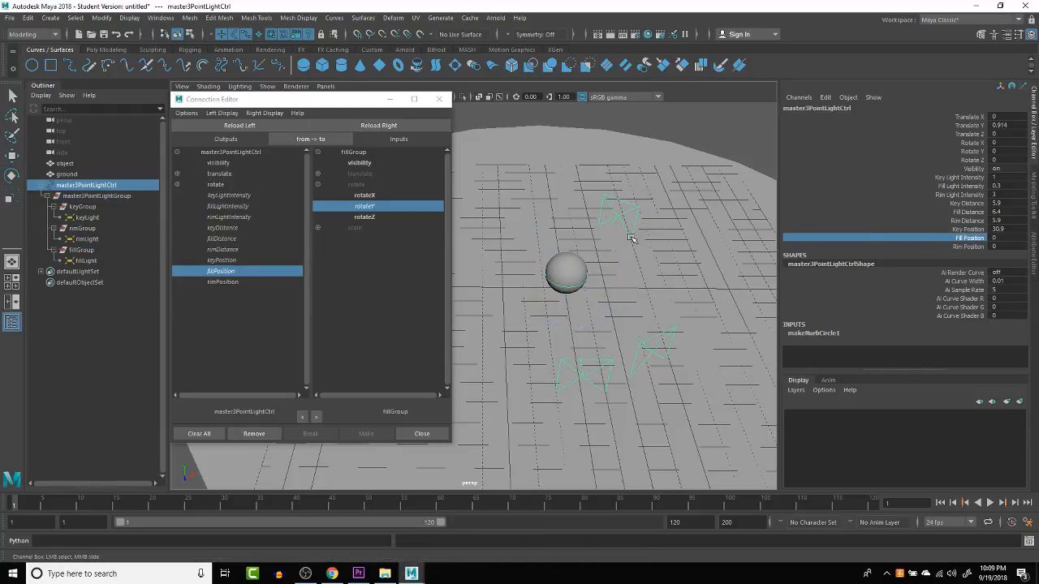
middle_drag(642, 241, 416, 225)
Step: Load rimGroup as the connection target and connect the master control's rimPosition to its translateY
click(224, 281)
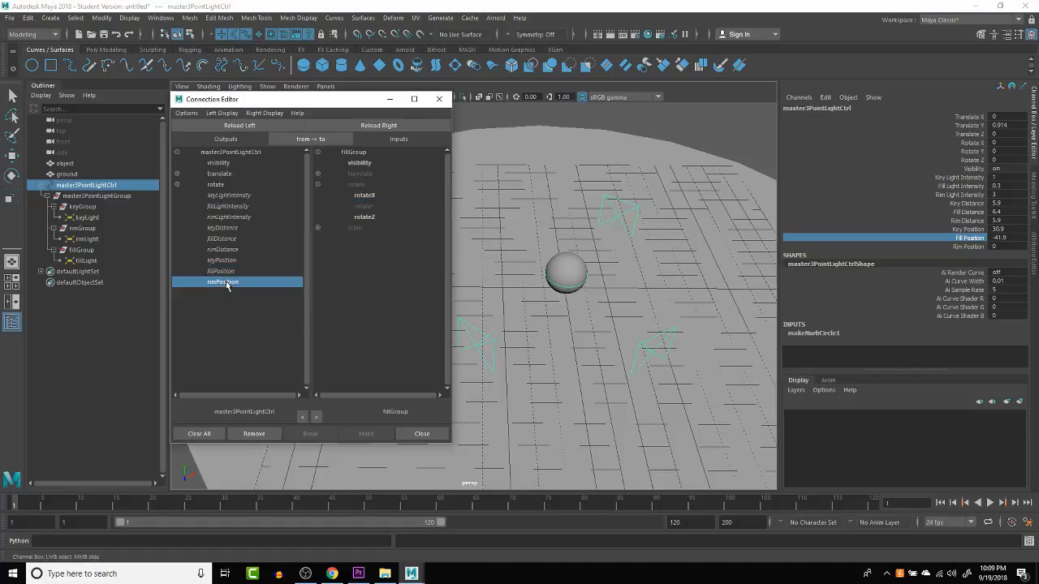
click(81, 250)
key(e)
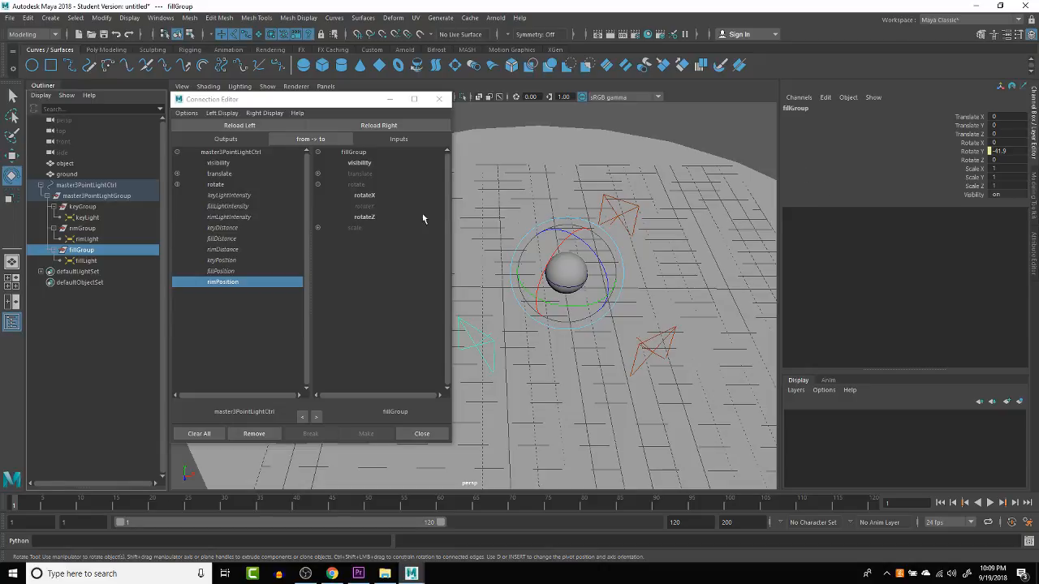
click(396, 128)
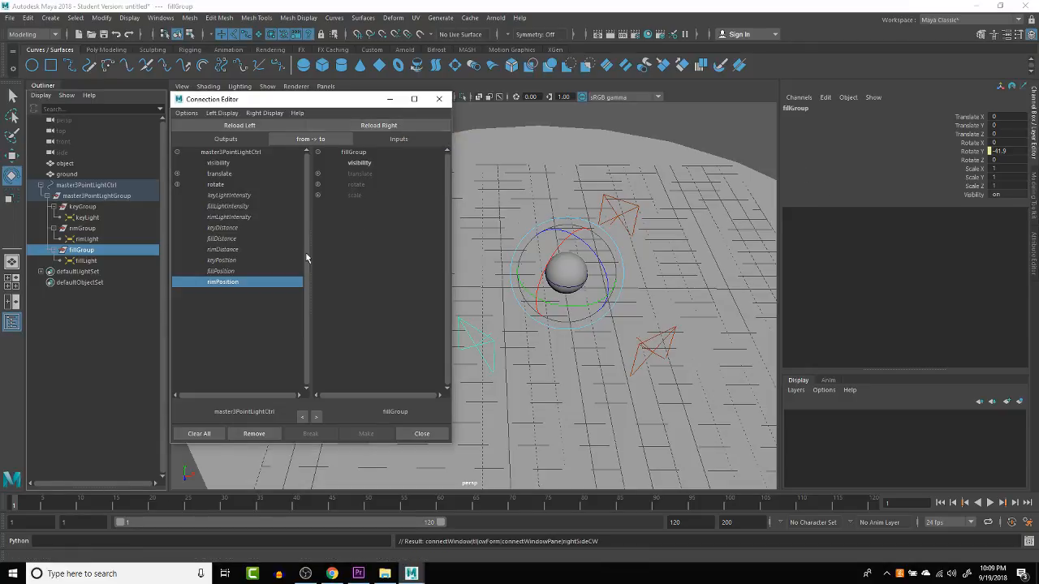
click(317, 184)
click(83, 229)
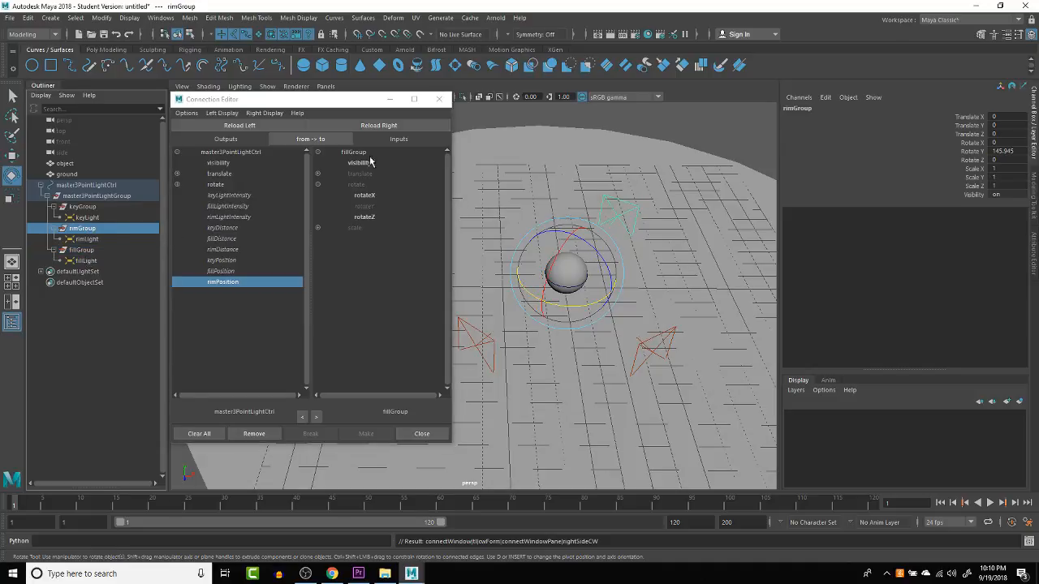
click(372, 126)
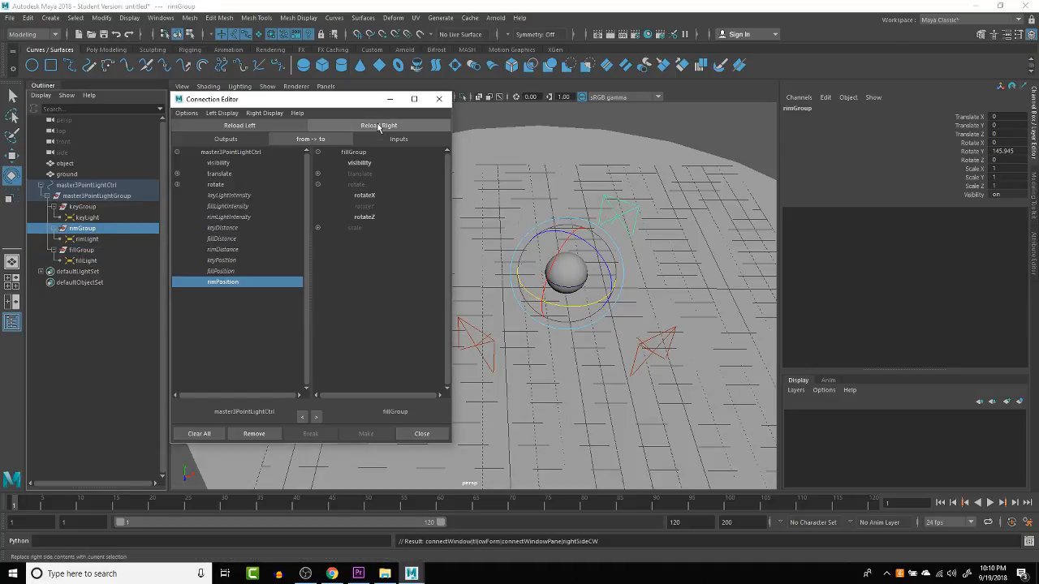
click(318, 173)
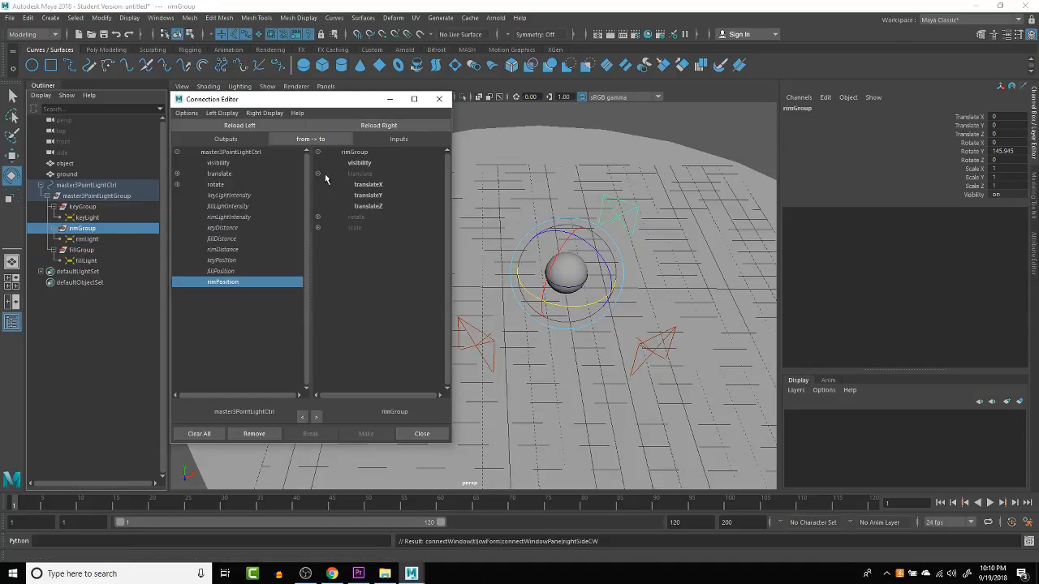
click(369, 195)
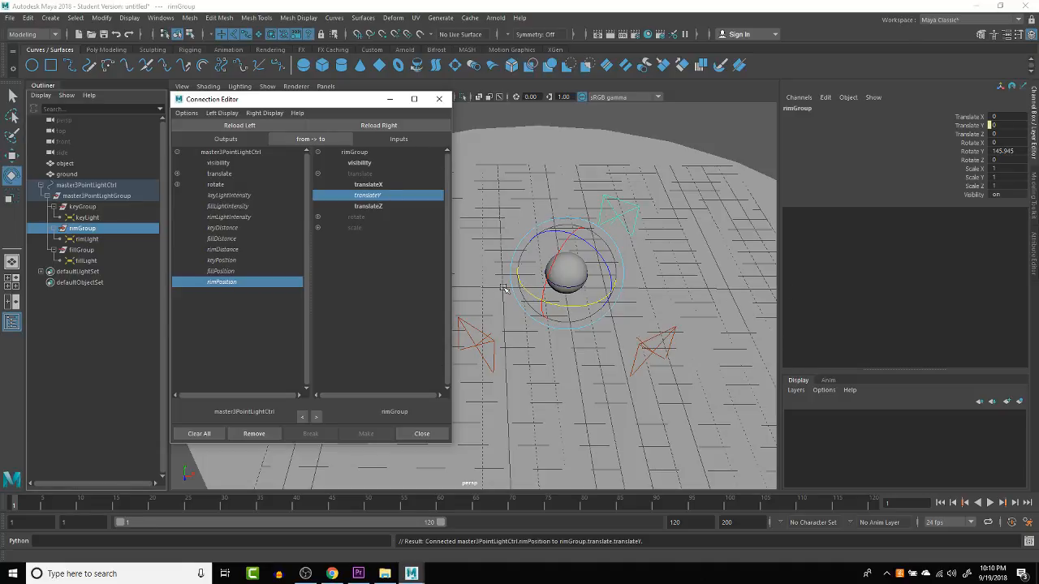
Step: Select the master light control and try adjusting its Rim Position
click(581, 344)
click(566, 288)
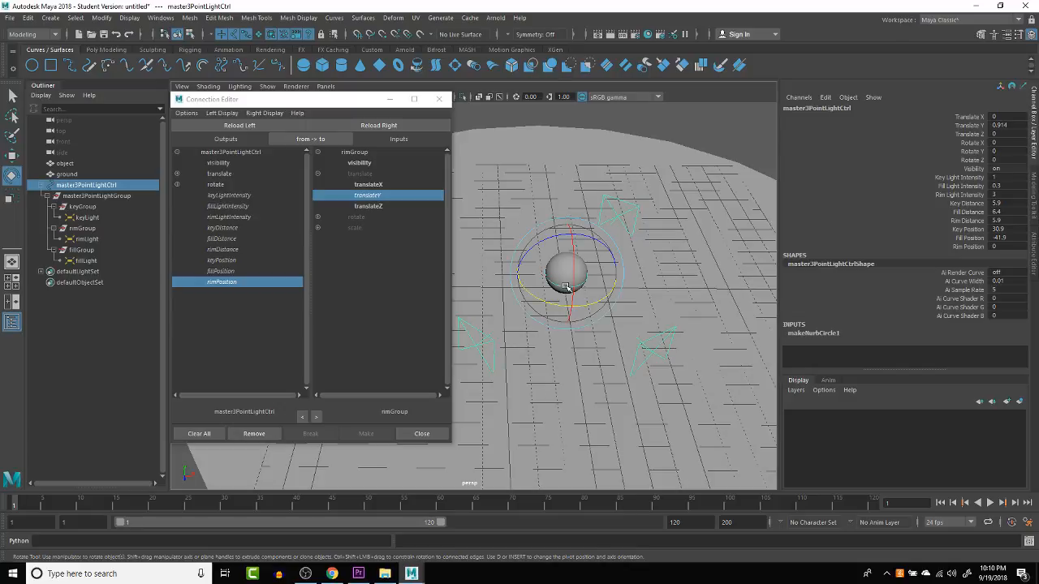
click(972, 246)
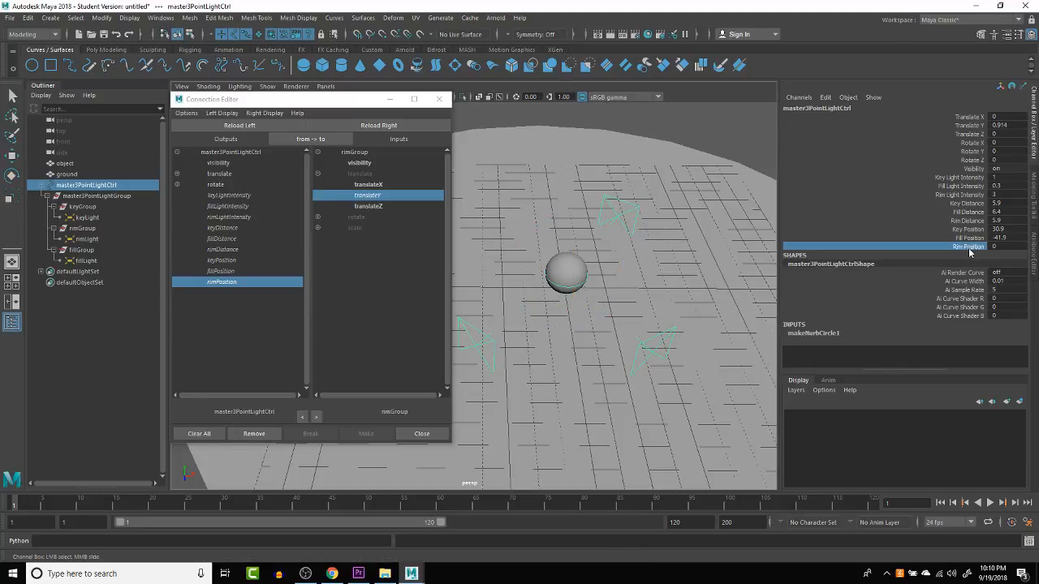
mouse_move(698, 239)
middle_down()
mouse_move(622, 234)
mouse_move(740, 234)
mouse_move(684, 243)
mouse_move(708, 243)
middle_up()
Step: Disconnect rimPosition from rimGroup's translateY and connect it to rimGroup's rotateY instead
click(375, 197)
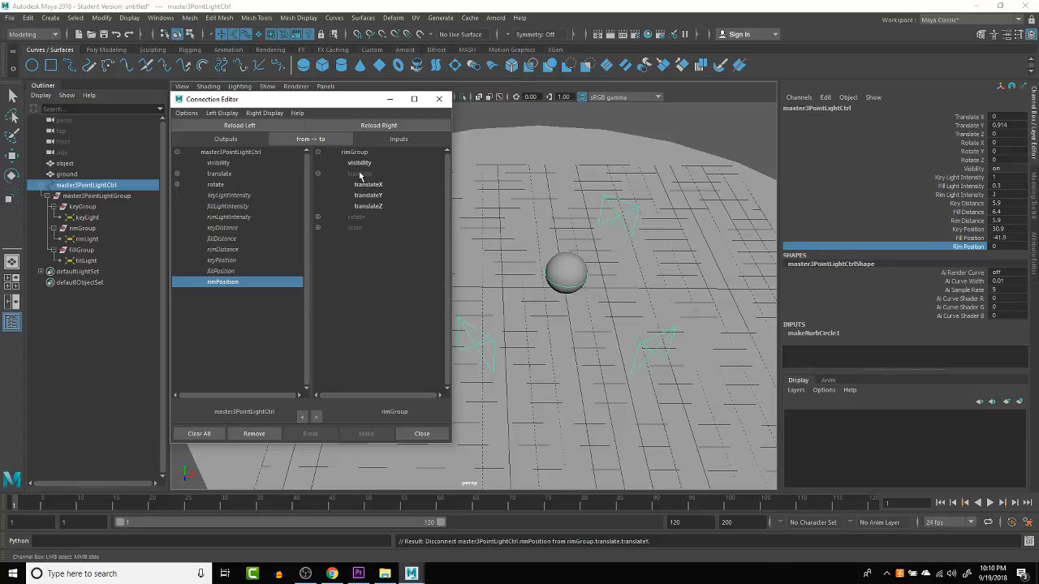
click(318, 174)
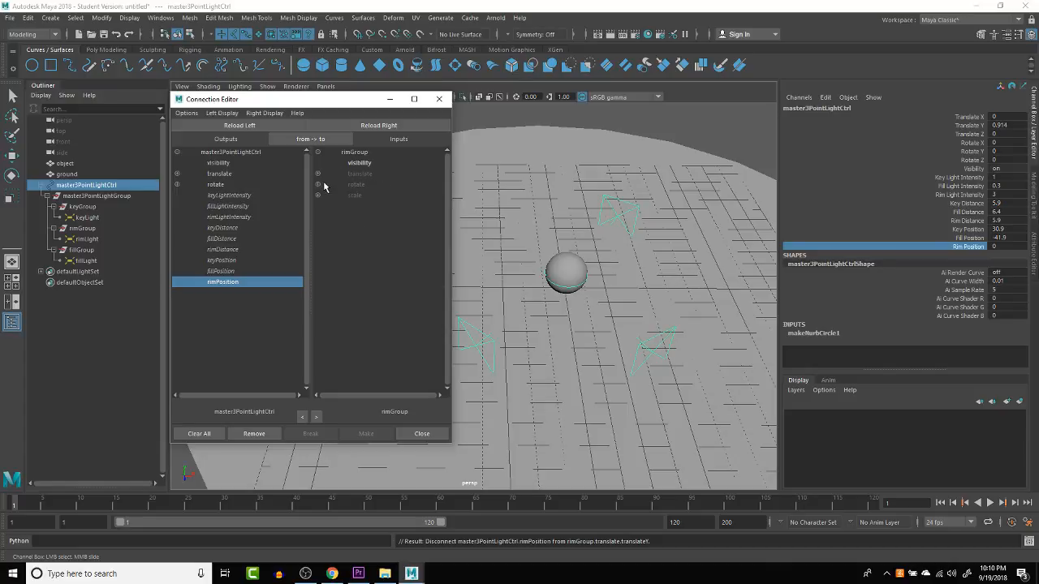
click(317, 185)
click(365, 206)
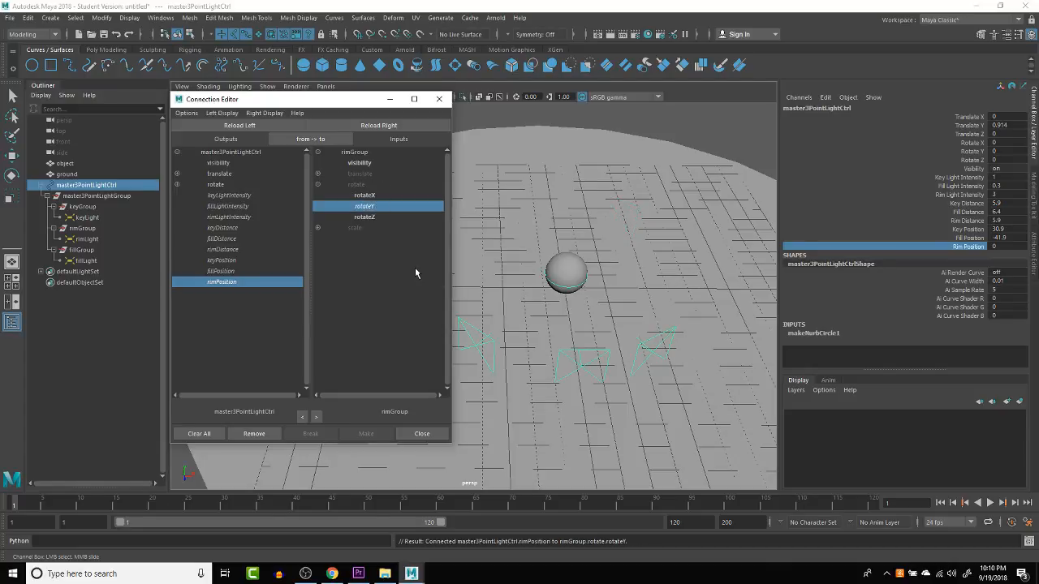
Step: Set Rim Position on the master light control to 138.2
click(973, 246)
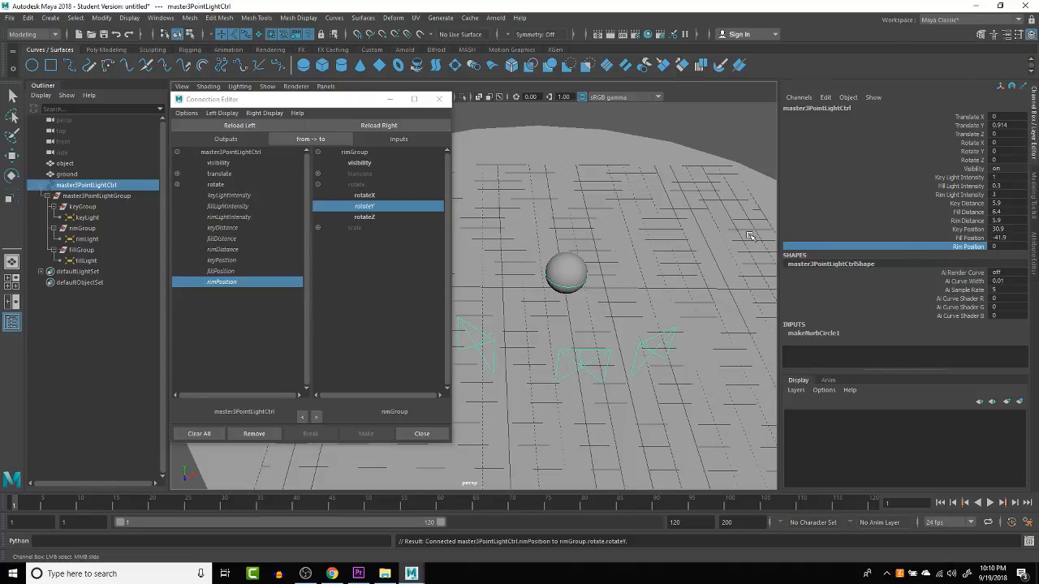
middle_drag(748, 234, 1033, 217)
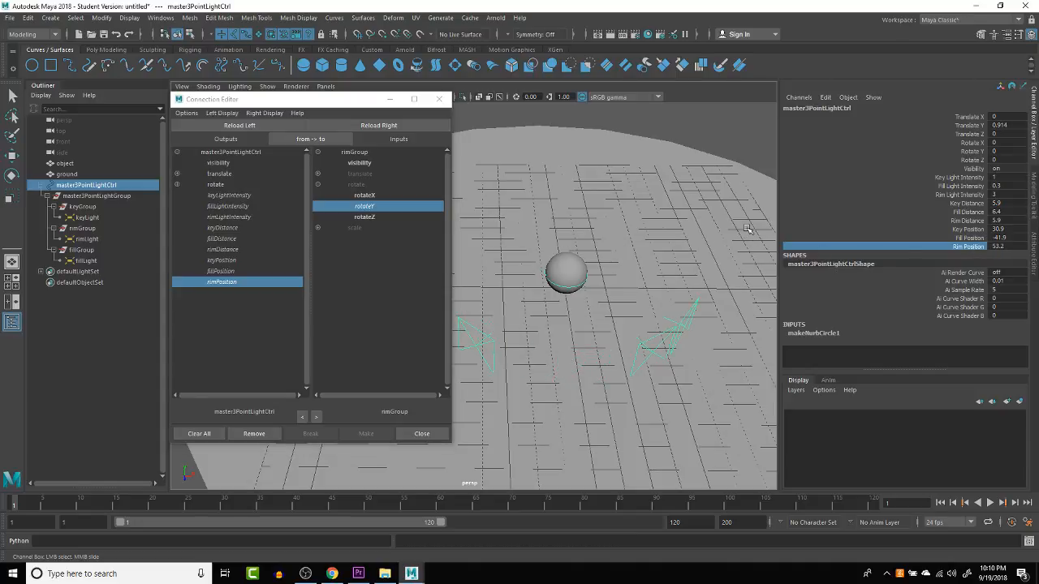
middle_drag(748, 229, 982, 219)
click(1033, 201)
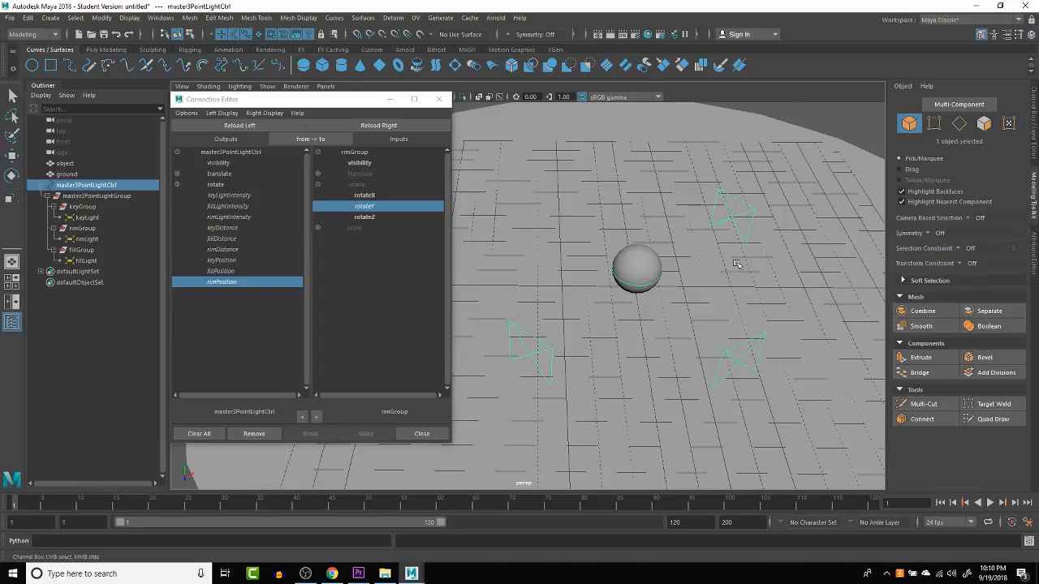
click(1035, 137)
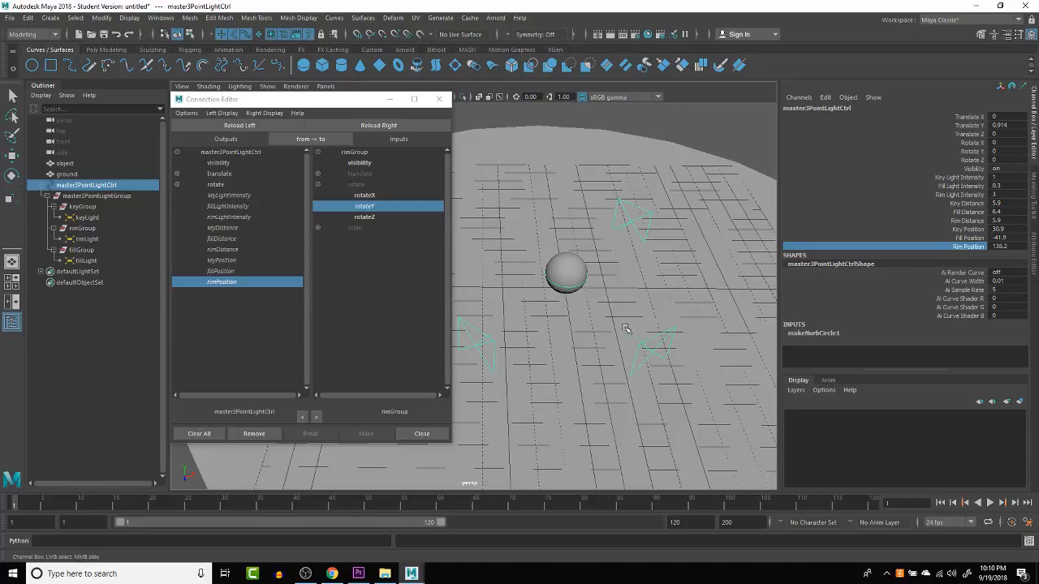
Step: Add keyable float attributes named keyTilt, fillTilt and rimTilt to the master light control
alt+drag(609, 300, 632, 267)
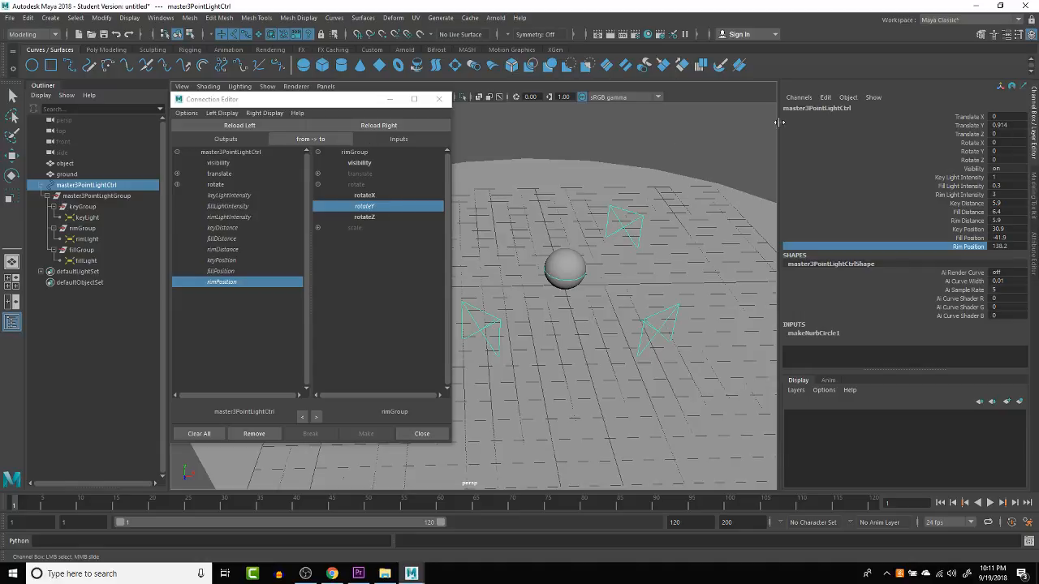
click(825, 98)
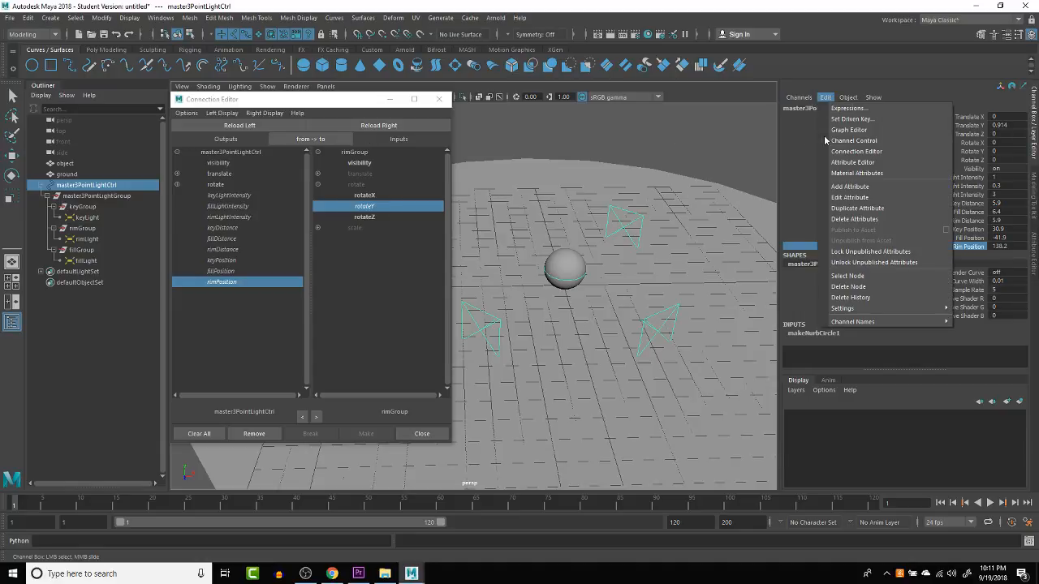
click(844, 187)
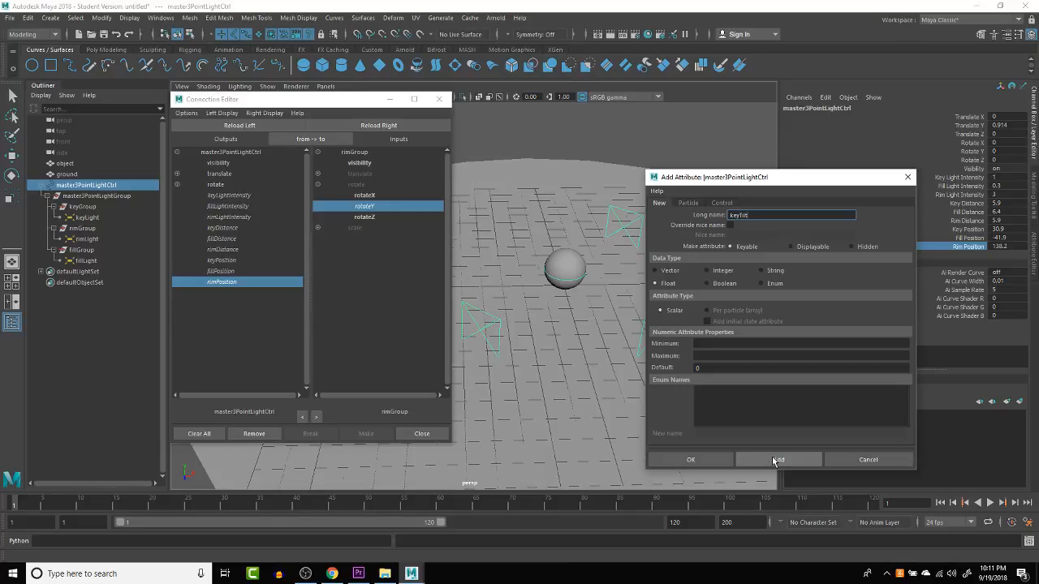
click(773, 460)
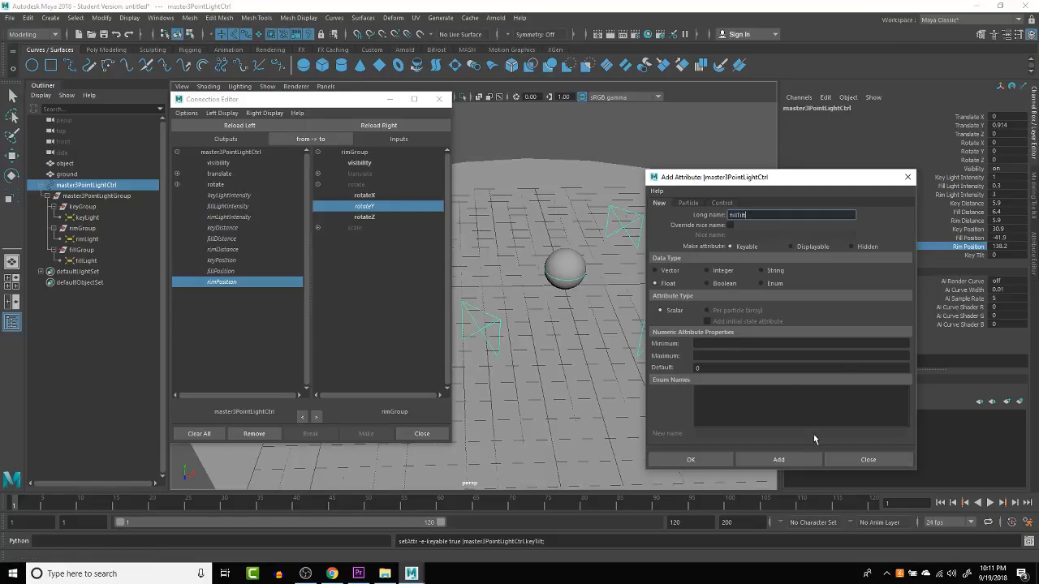
click(808, 460)
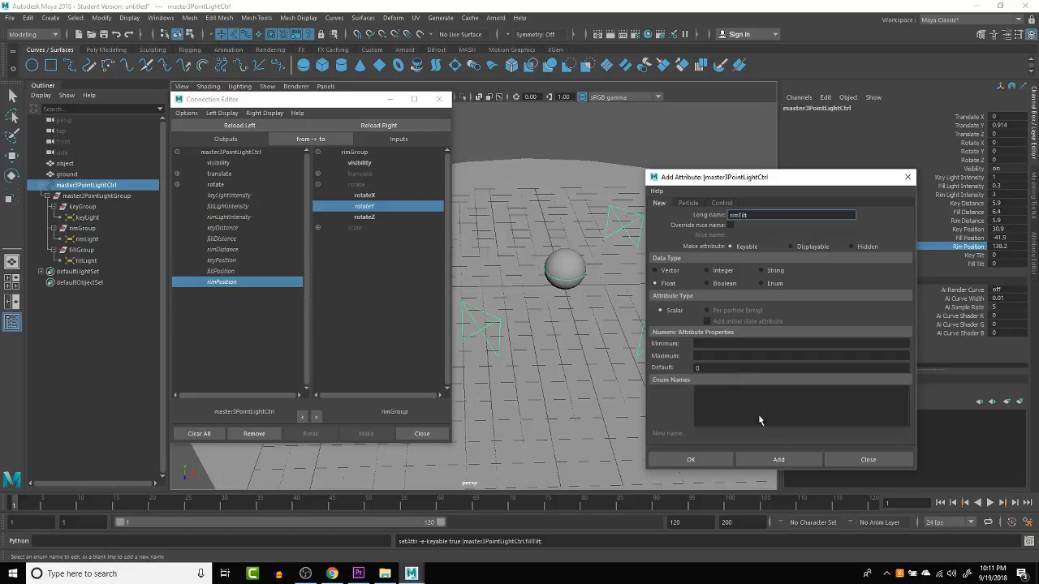
click(779, 458)
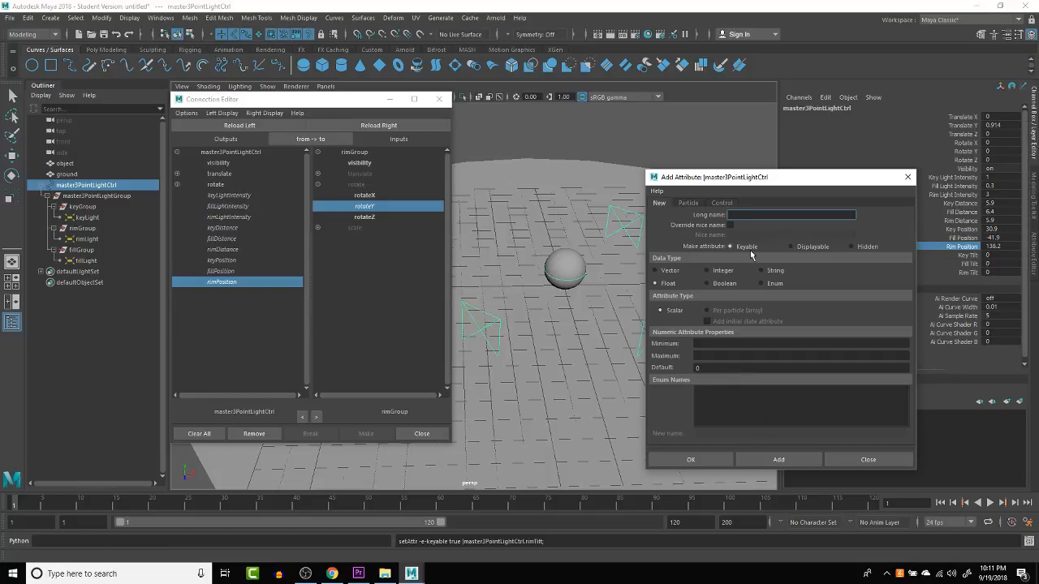
click(907, 177)
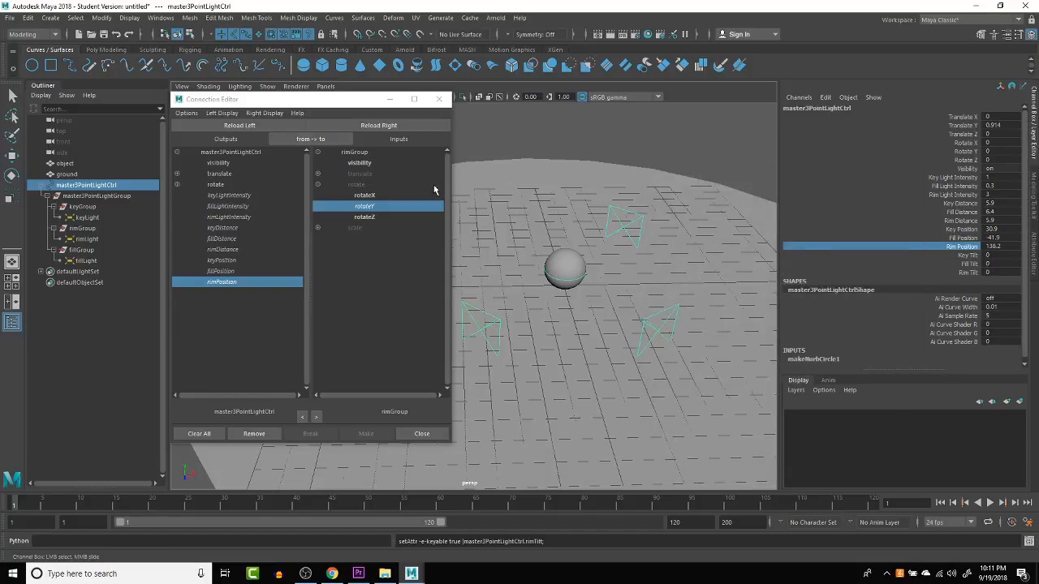
Step: Reload the master light control as the connection source and choose its keyTilt attribute
click(250, 127)
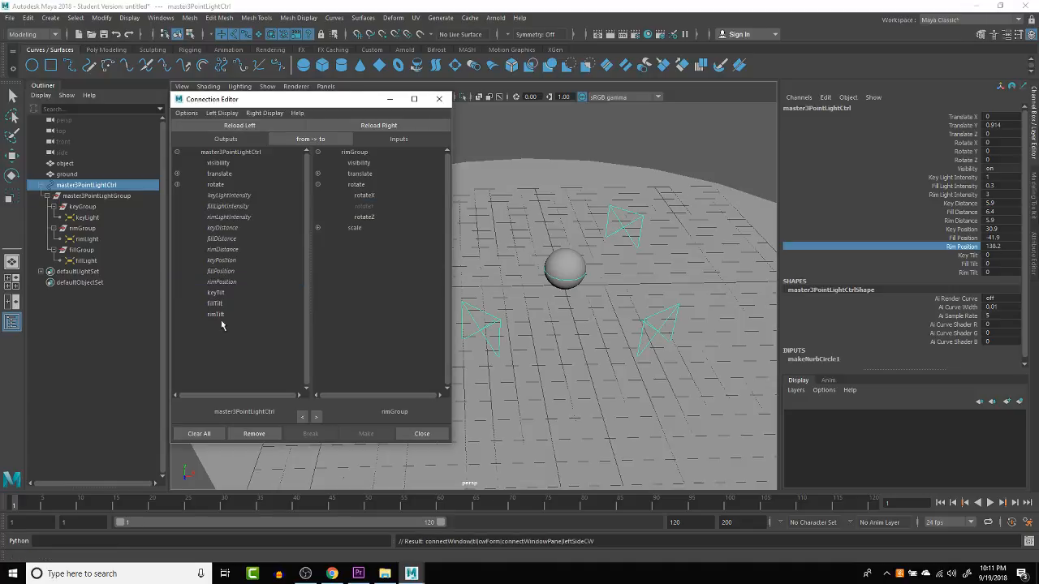
click(224, 294)
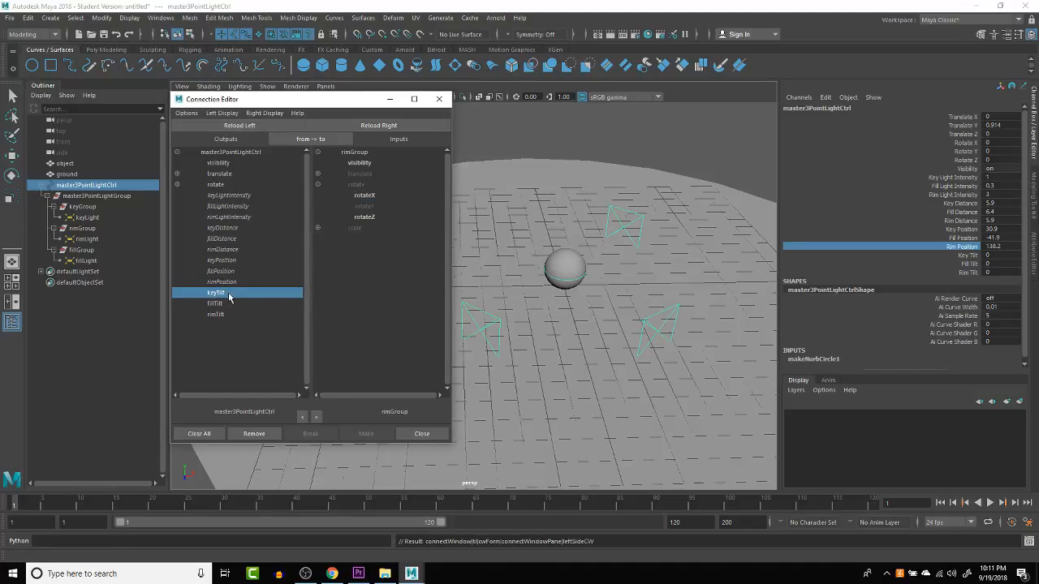
click(85, 251)
key(e)
drag(599, 249, 566, 224)
key(ctrl+z)
click(662, 323)
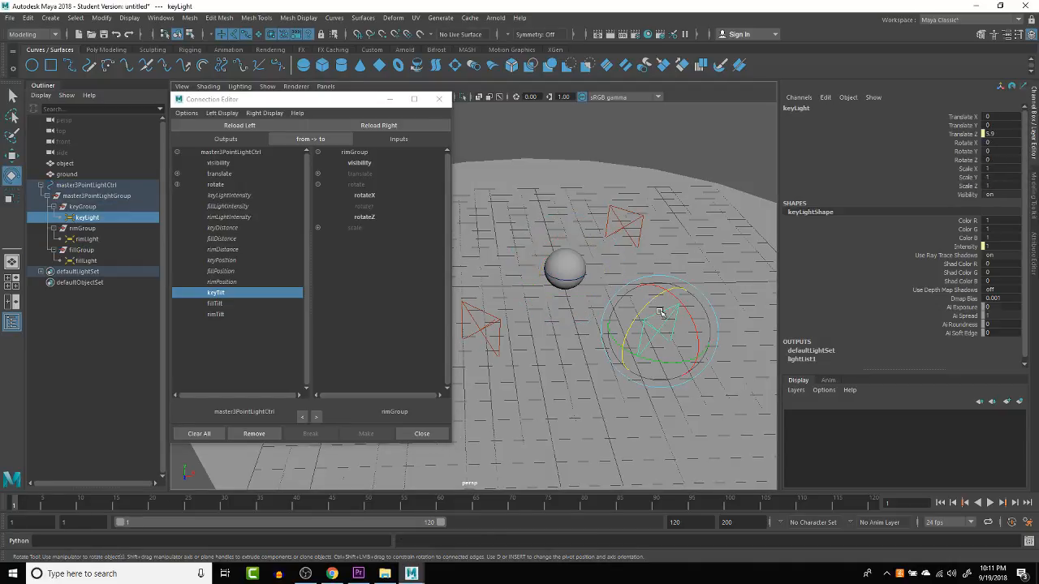
Step: Load keyGroup as the connection target and connect the master control's keyTilt to its rotateX
click(123, 208)
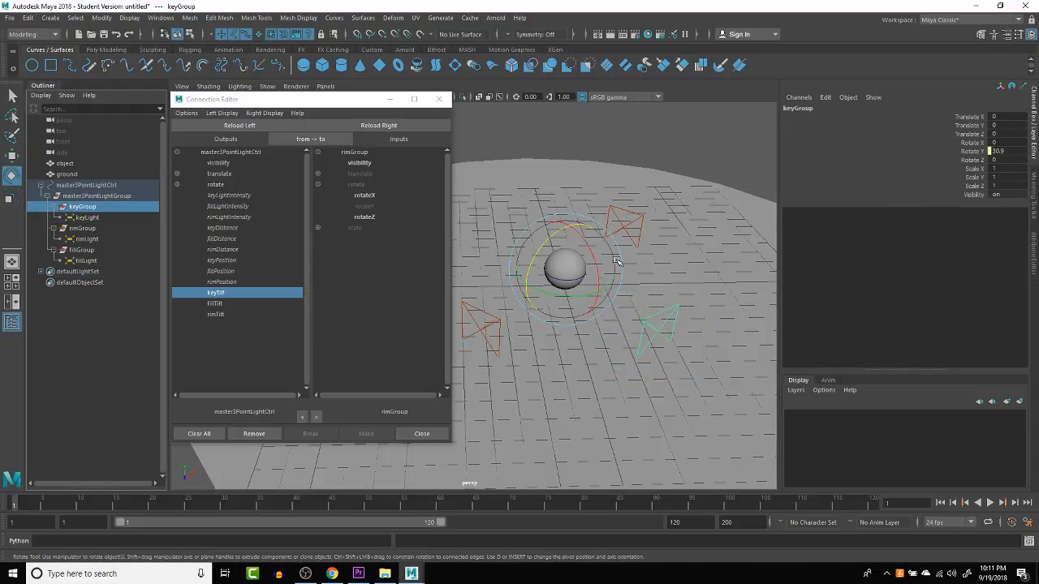
drag(596, 258, 585, 214)
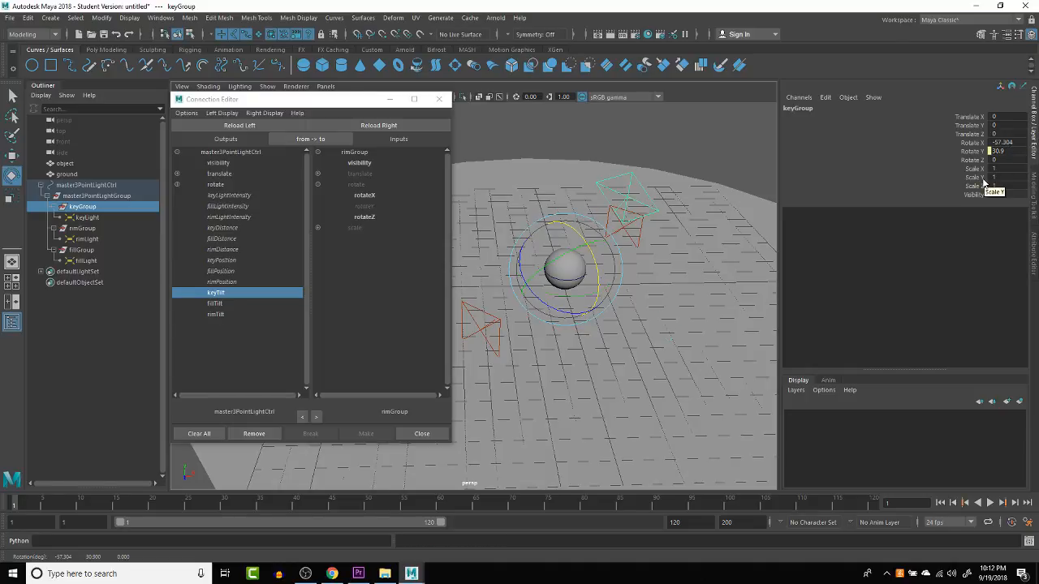
key(ctrl+z)
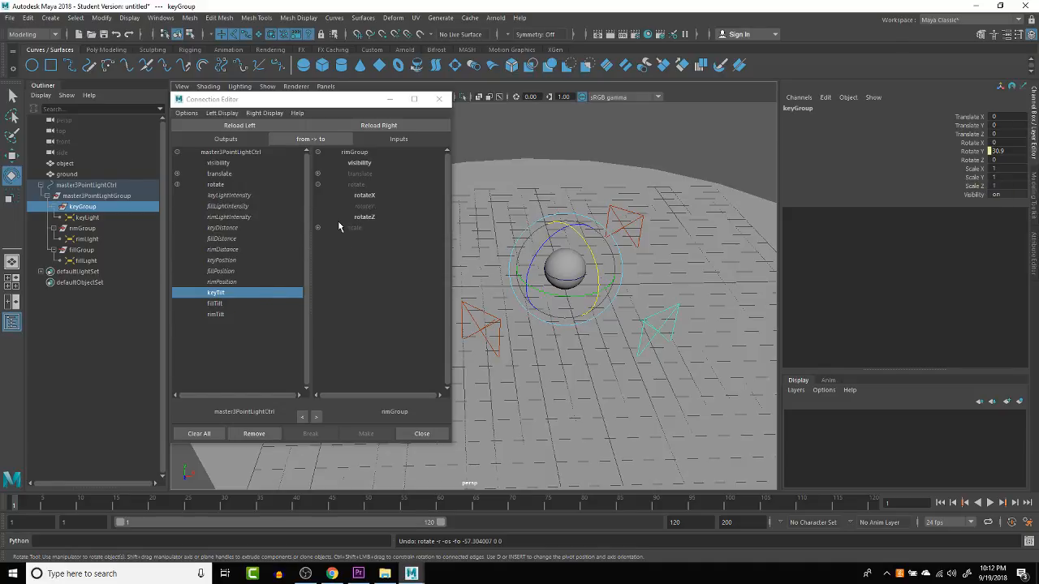
click(376, 125)
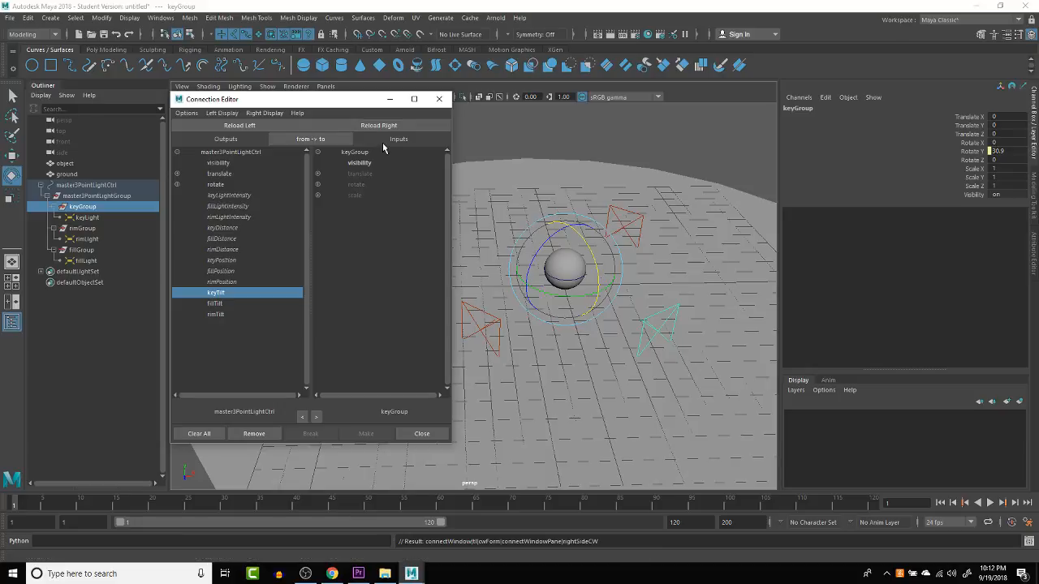
click(318, 184)
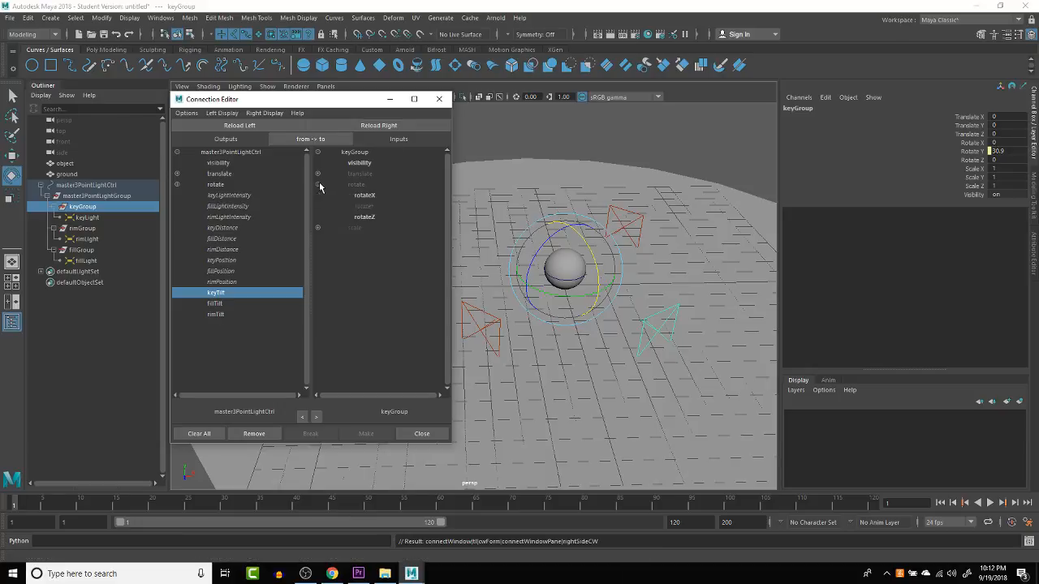
click(373, 196)
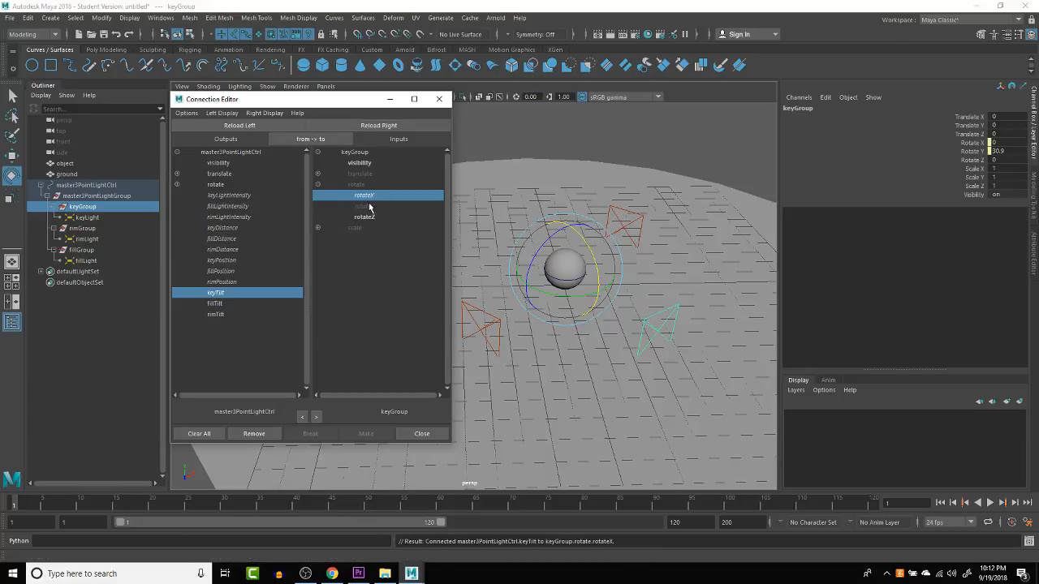
Step: Load fillGroup as the connection target and connect the master control's fillTilt to its rotateX
click(216, 303)
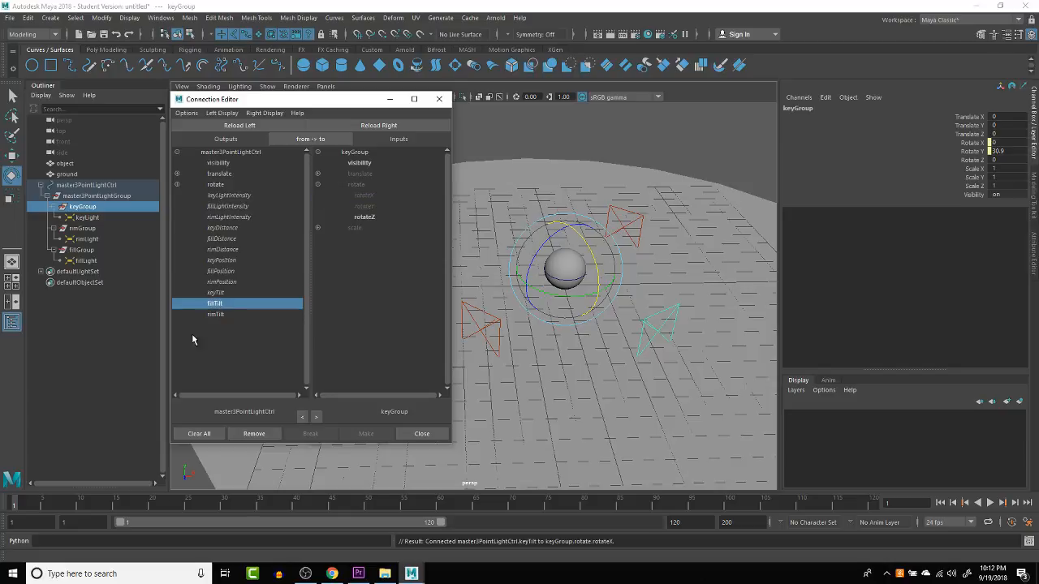
click(81, 250)
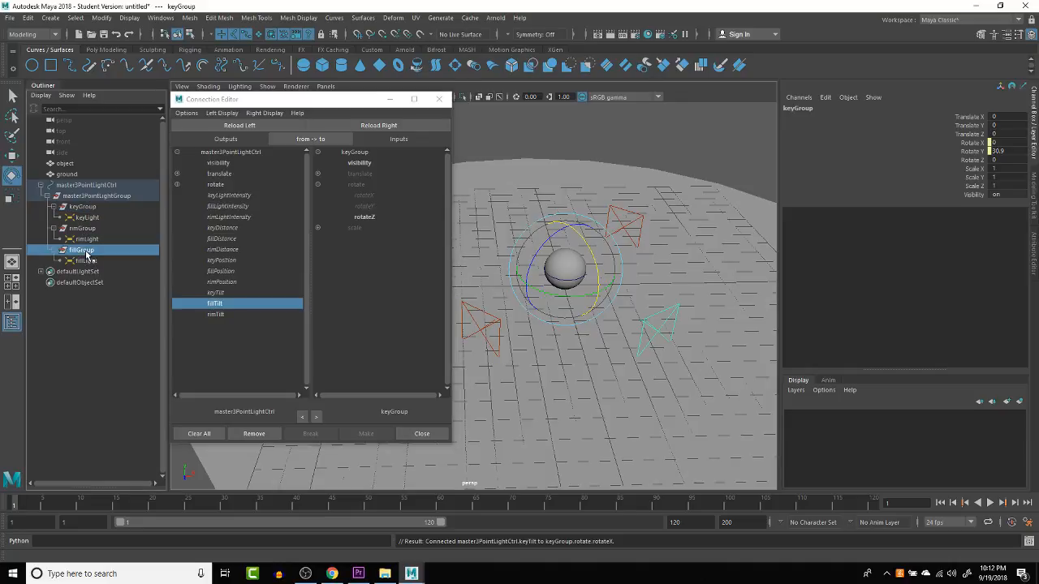
click(317, 187)
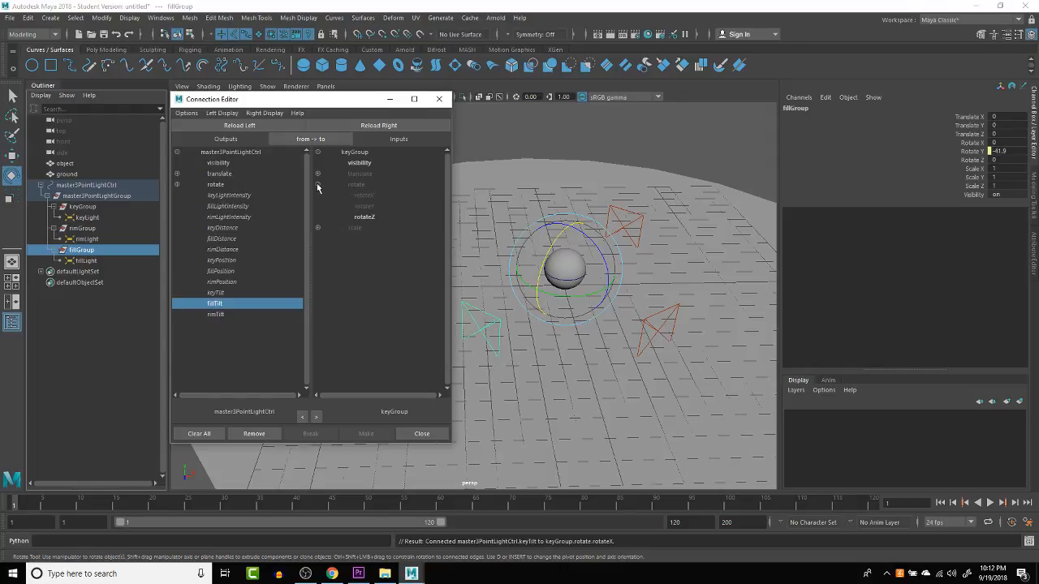
click(361, 128)
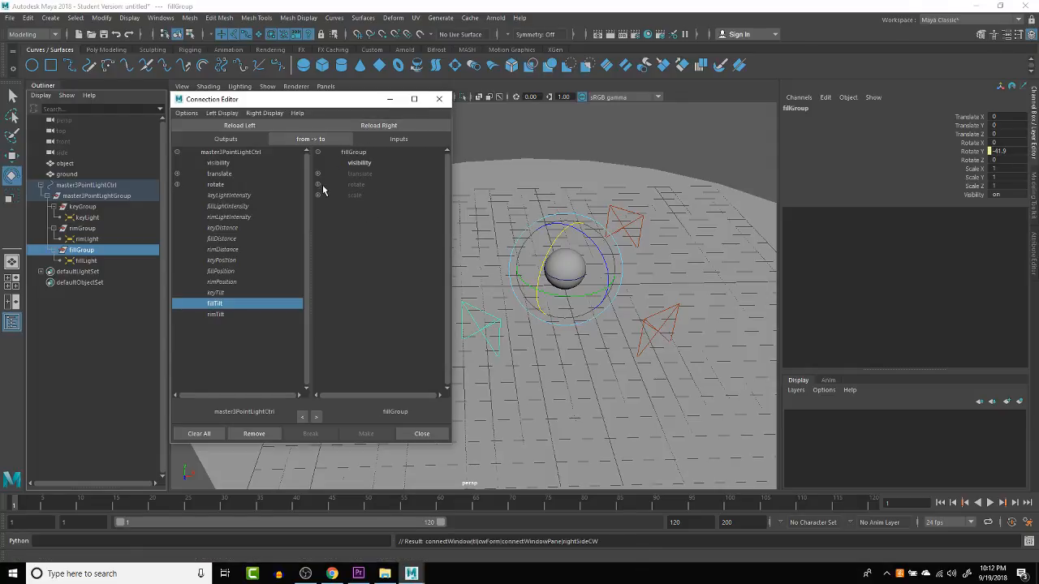
click(367, 195)
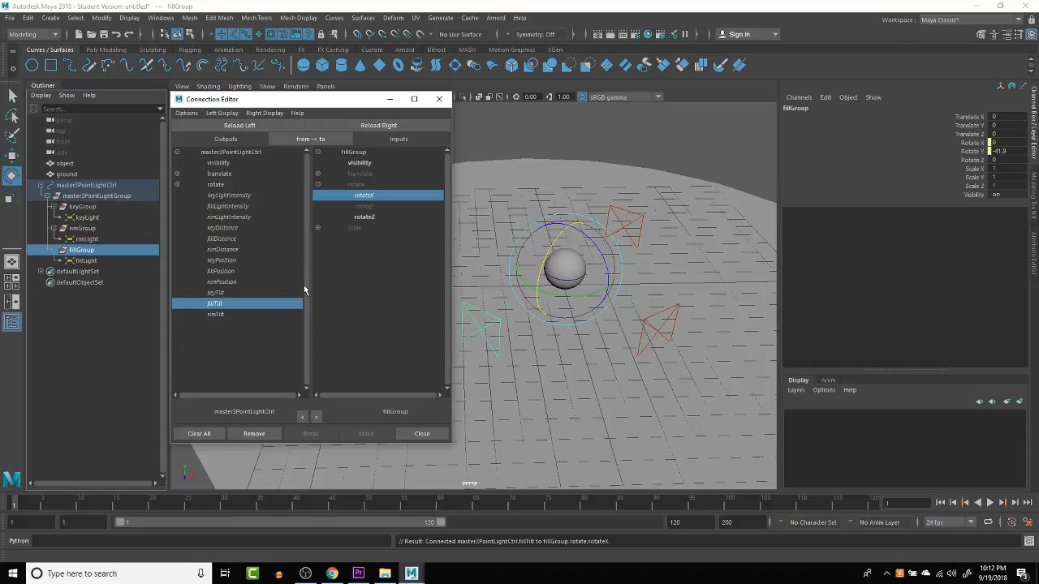
Step: Load rimGroup as the connection target, connect the master control's rimTilt to its rotateX, and close the Connection Editor
click(88, 229)
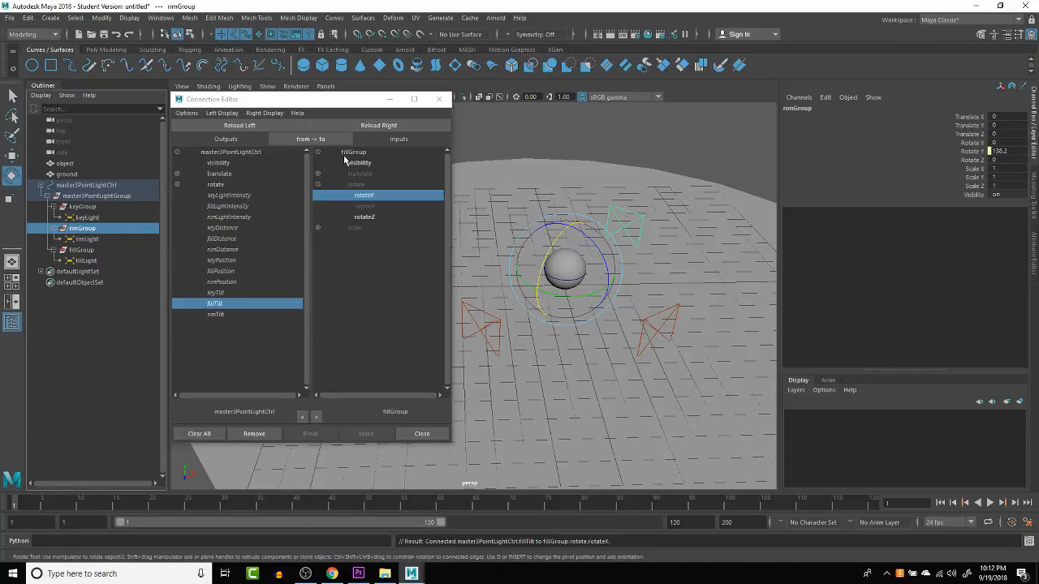
click(380, 127)
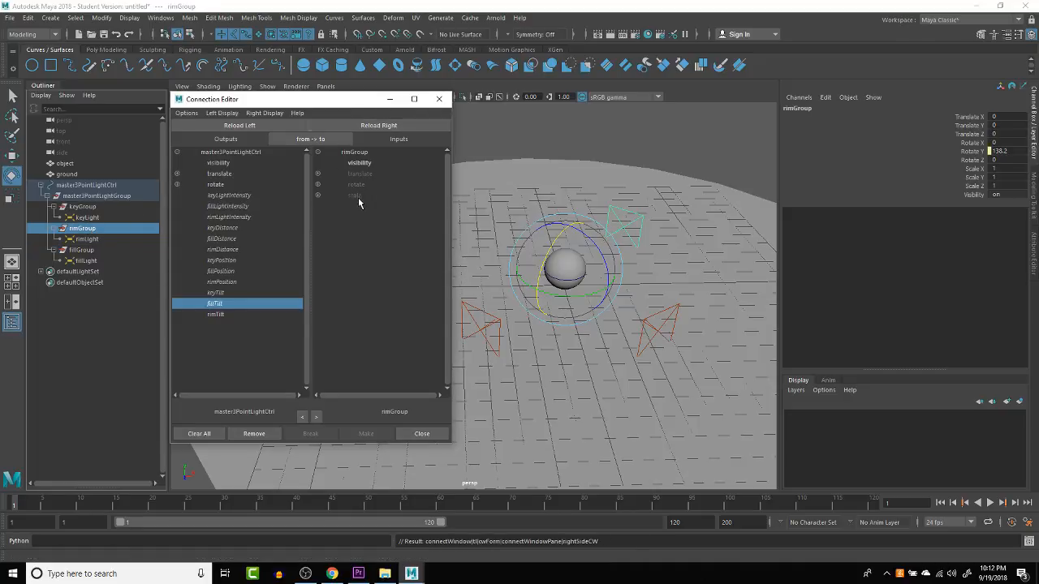
click(318, 185)
click(226, 316)
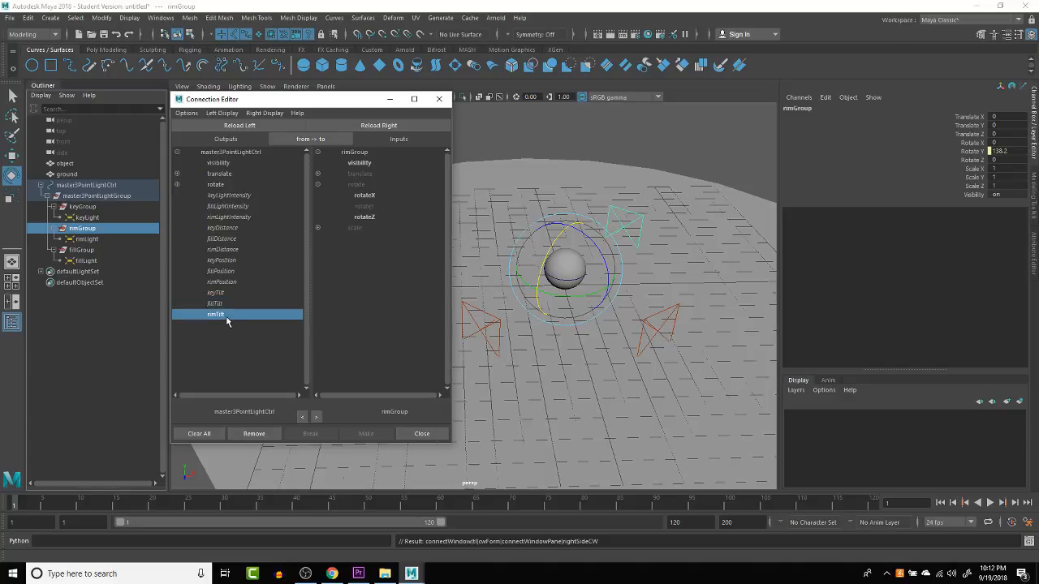
click(379, 196)
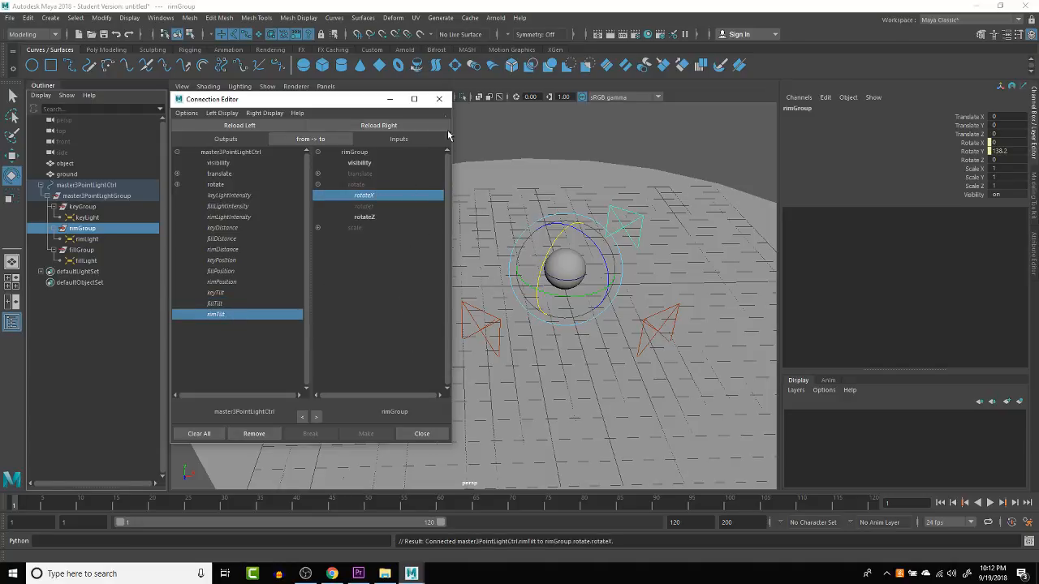
click(439, 99)
click(439, 245)
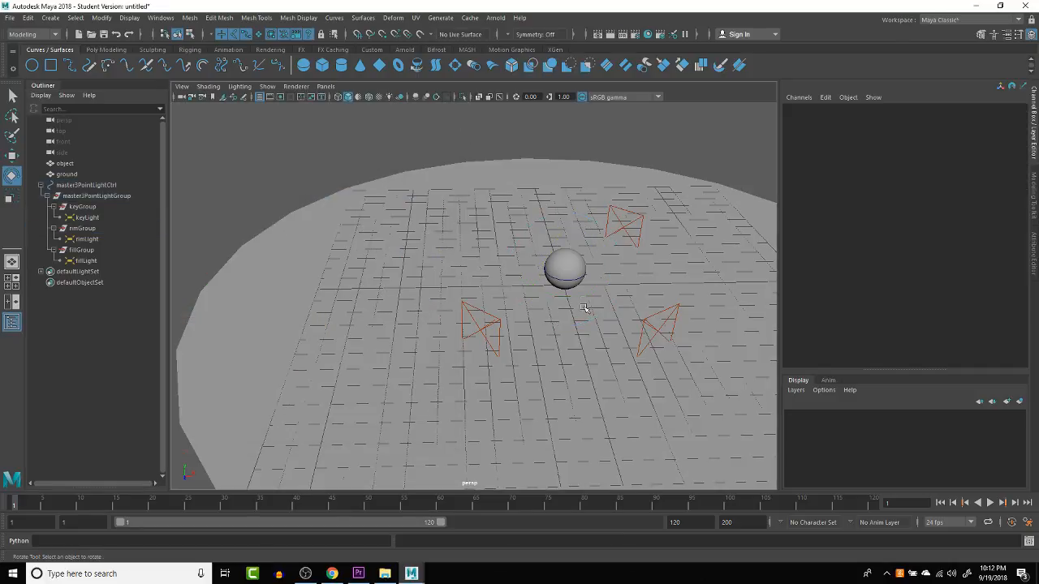
Step: Select the master light control at the sphere and set its Key Tilt to -11.2
click(580, 282)
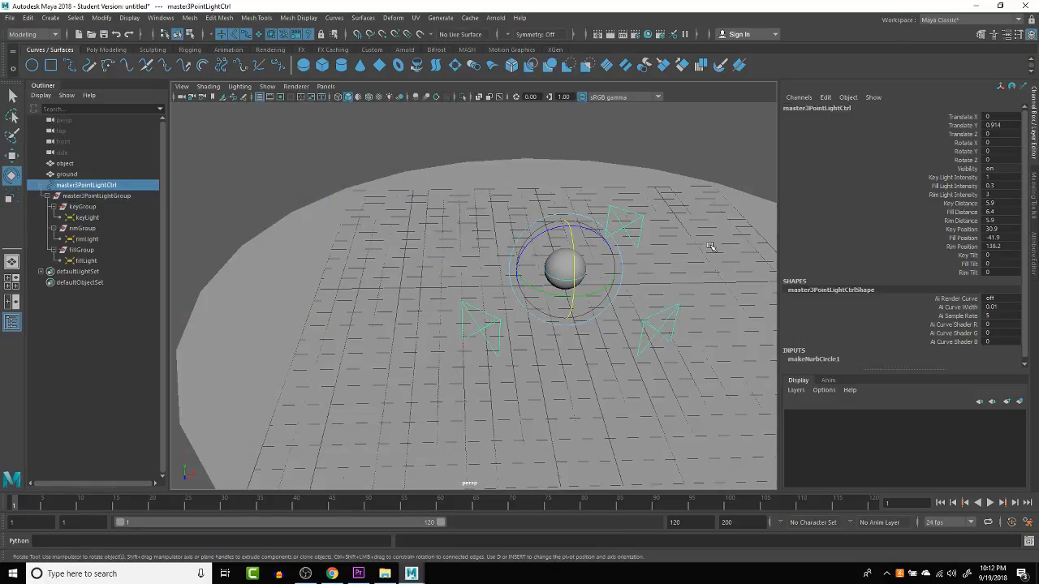
click(973, 256)
middle_drag(671, 248, 616, 259)
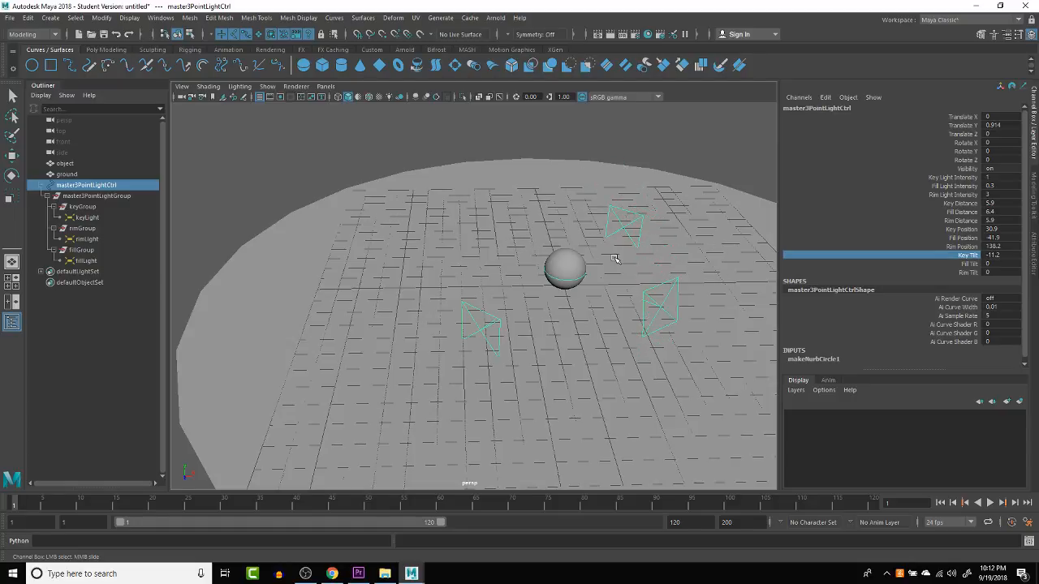
Step: Try adjusting the master control's Fill Tilt and undo the change
click(967, 264)
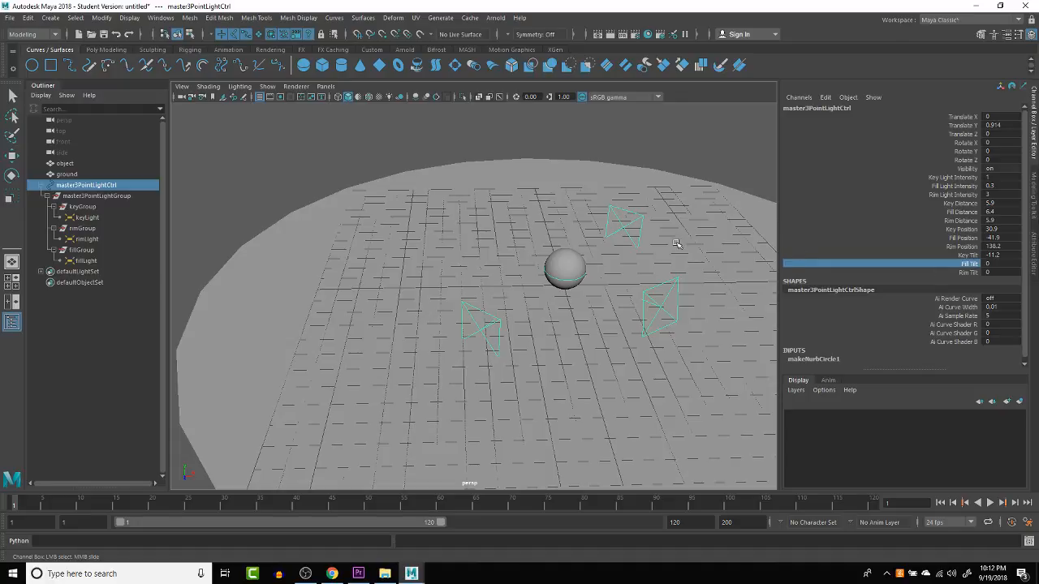
middle_drag(650, 232, 387, 228)
scroll(387, 228, down, 2)
key(ctrl+z)
key(space)
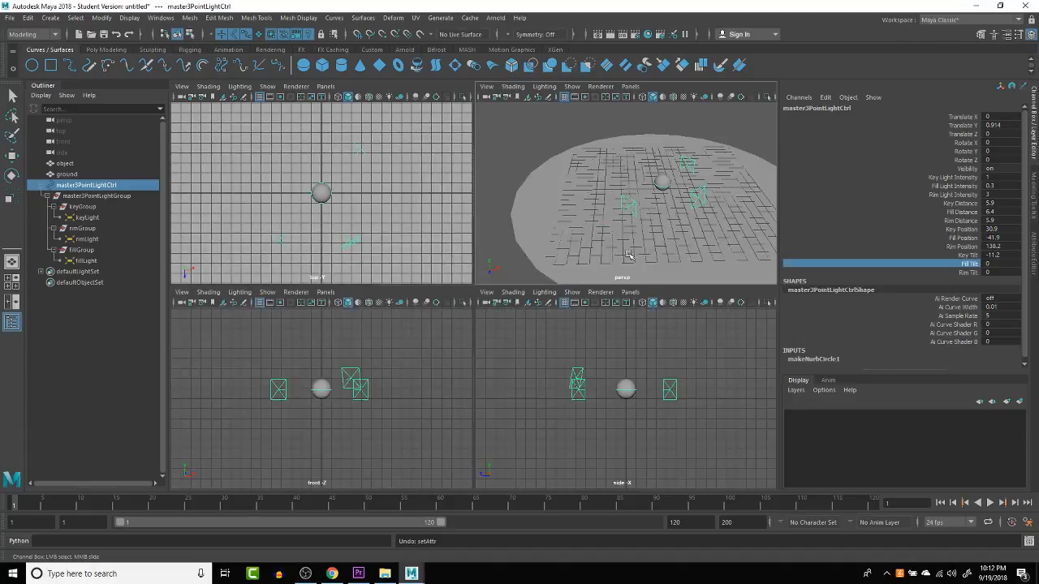
key(space)
alt+middle_drag(601, 245, 490, 255)
scroll(511, 246, up, 3)
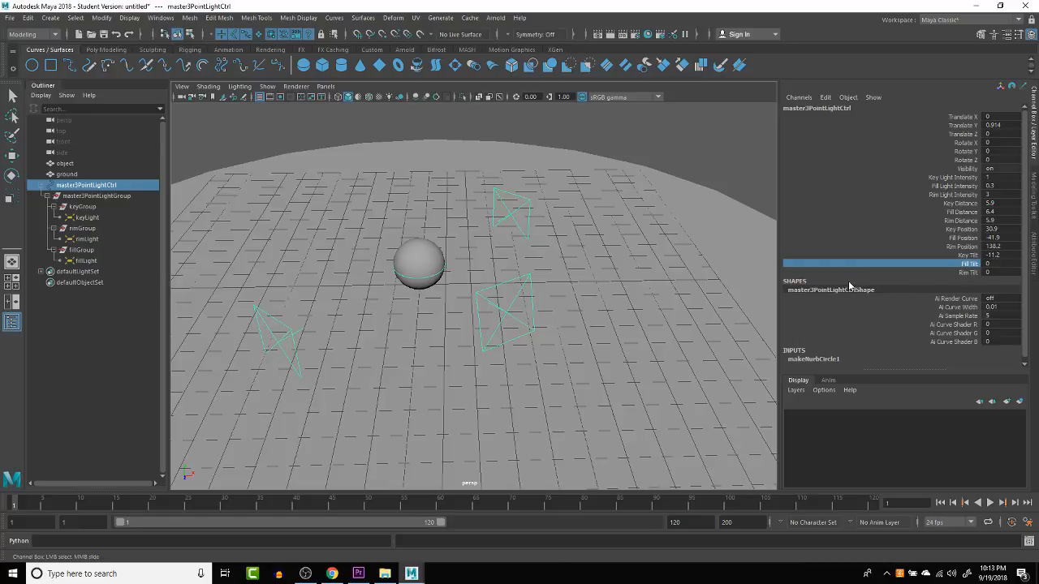
Step: Try moving rimGroup along its vertical axis and undo the move
click(91, 229)
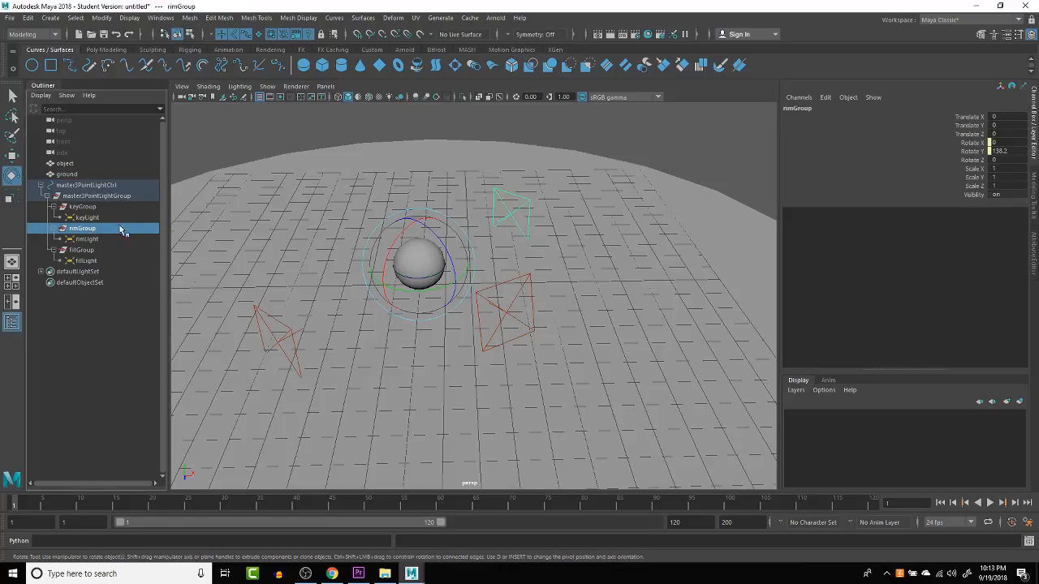
key(w)
mouse_move(416, 219)
mouse_down()
mouse_move(418, 180)
mouse_move(419, 205)
mouse_up()
key(ctrl+z)
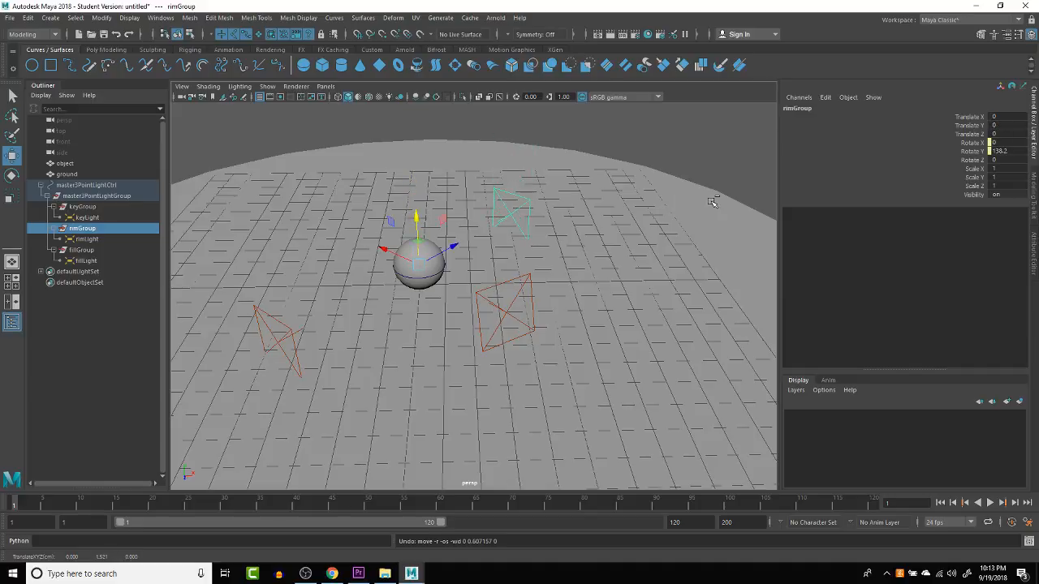
Step: Reselect the master light control and set its Fill Distance to 5.9
click(438, 277)
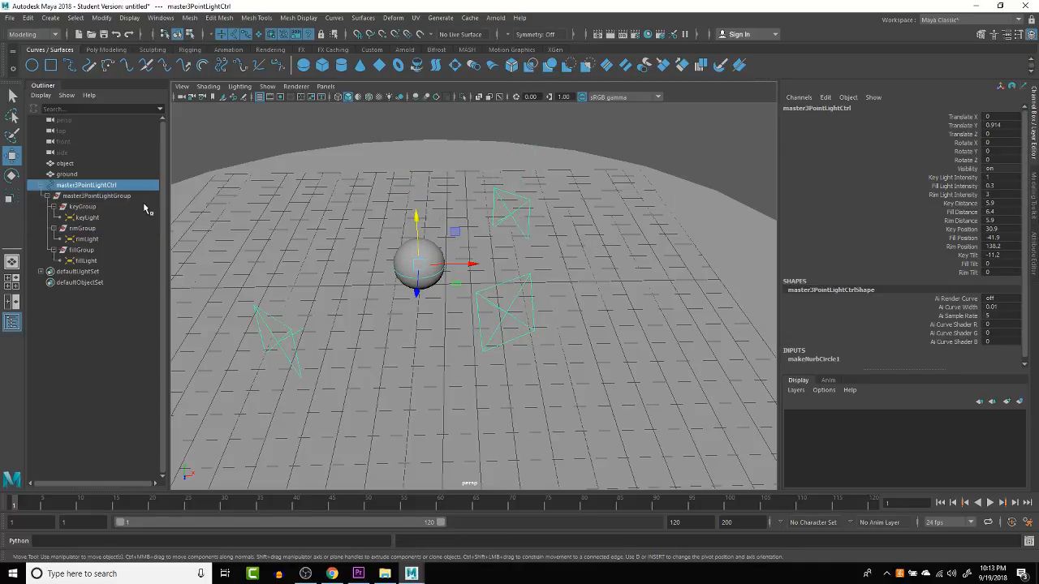
click(974, 255)
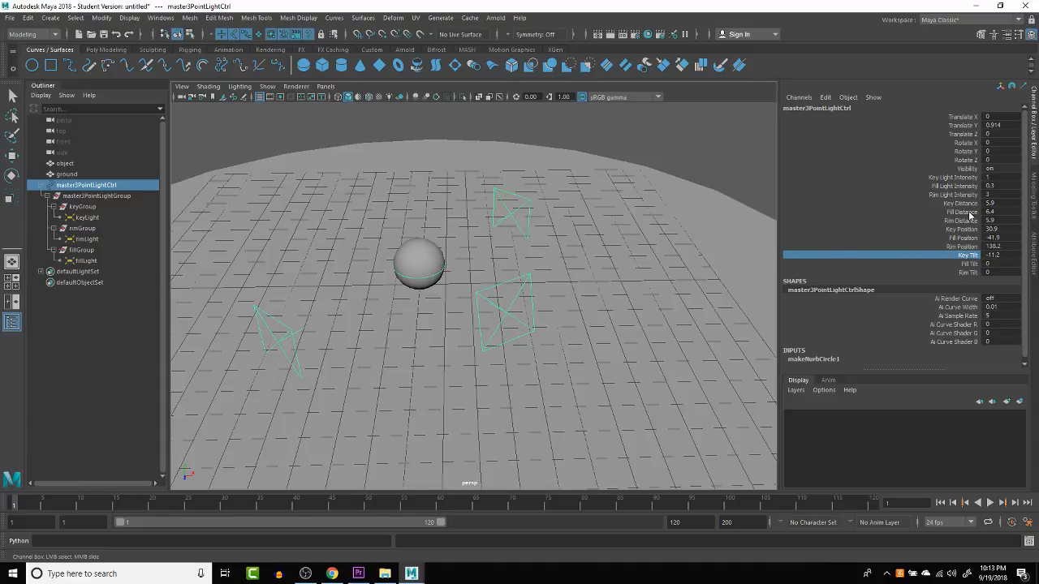
click(910, 212)
mouse_move(670, 230)
middle_down()
mouse_move(546, 240)
mouse_move(591, 220)
mouse_move(559, 222)
mouse_move(667, 212)
middle_up()
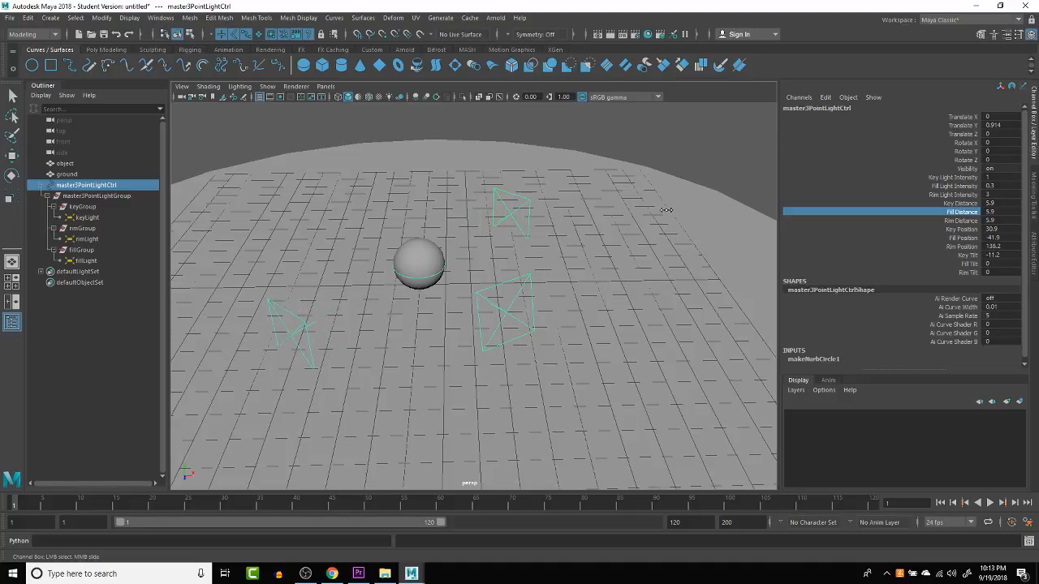
scroll(648, 210, up, 2)
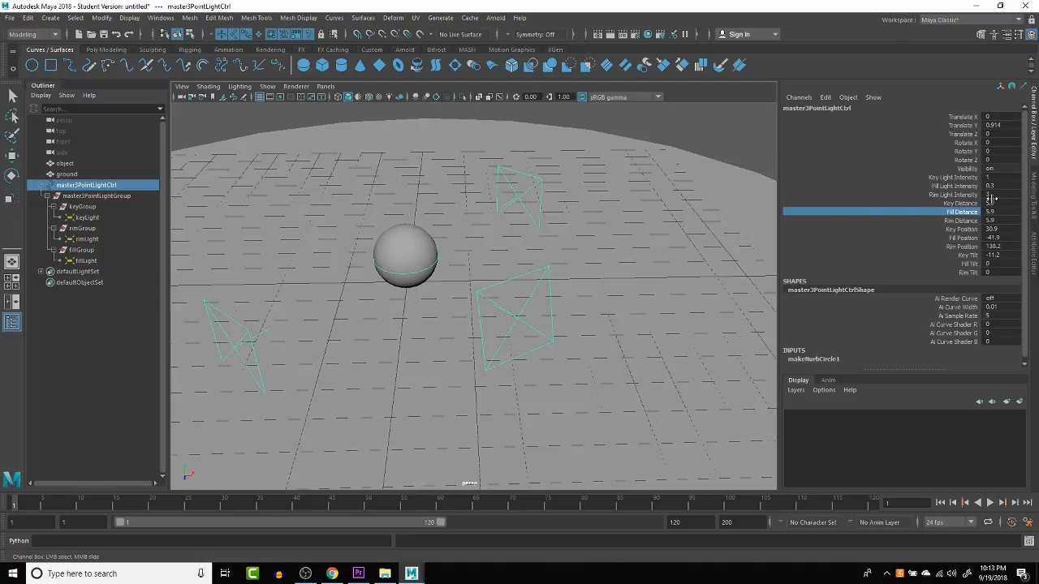
Step: Examine the master control's limit information, including its rotate limits, for a way to restrict the custom attributes
drag(991, 203, 1014, 255)
double_click(1013, 255)
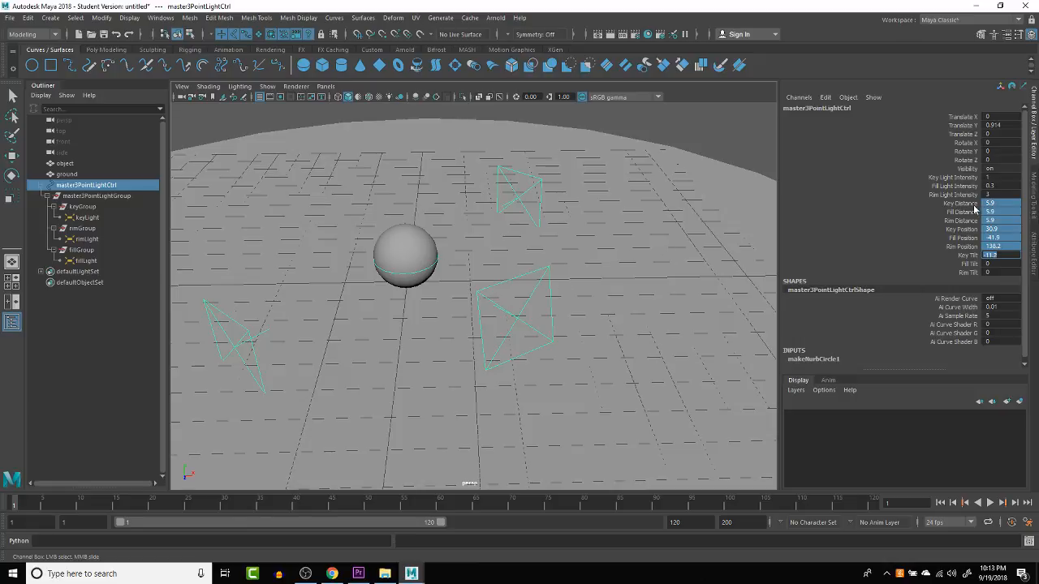
click(1035, 152)
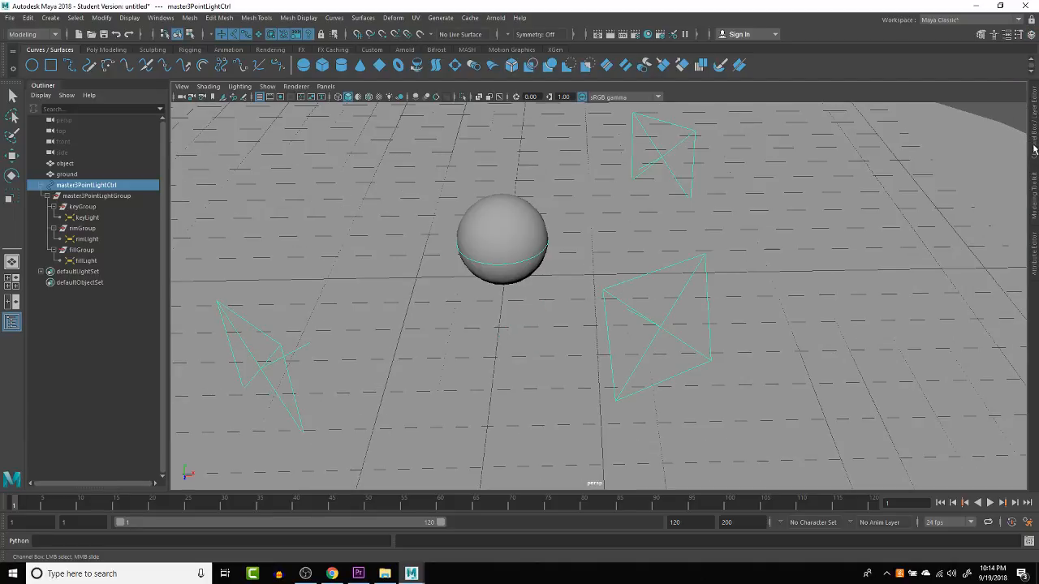
click(1033, 260)
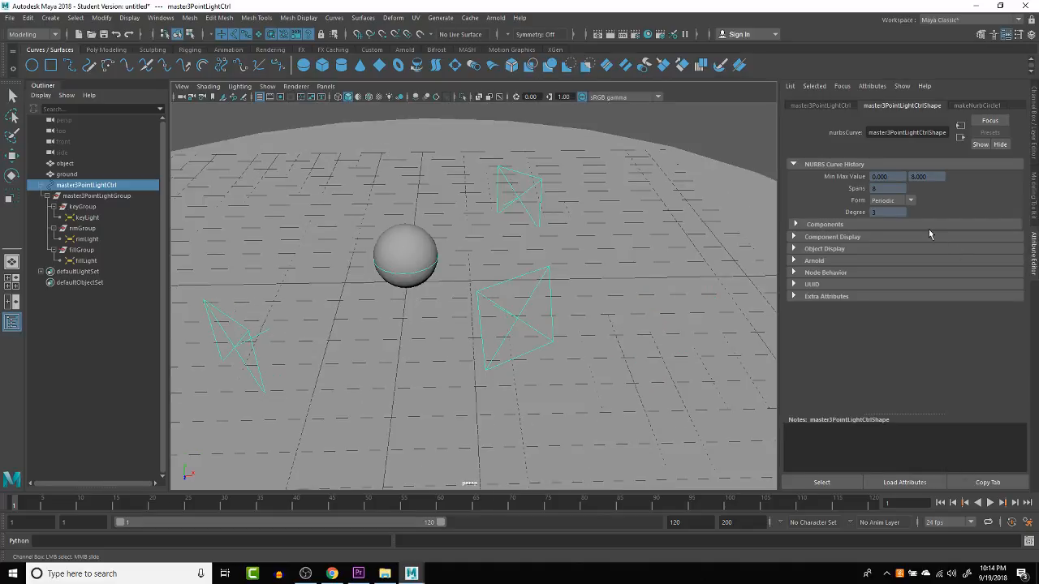
click(821, 105)
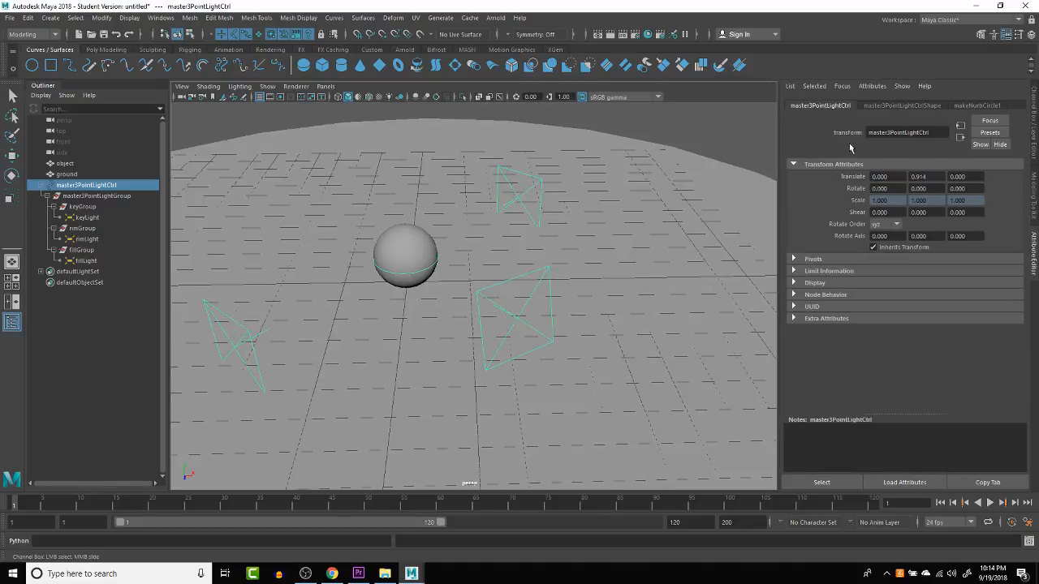
click(838, 273)
scroll(854, 325, down, 1)
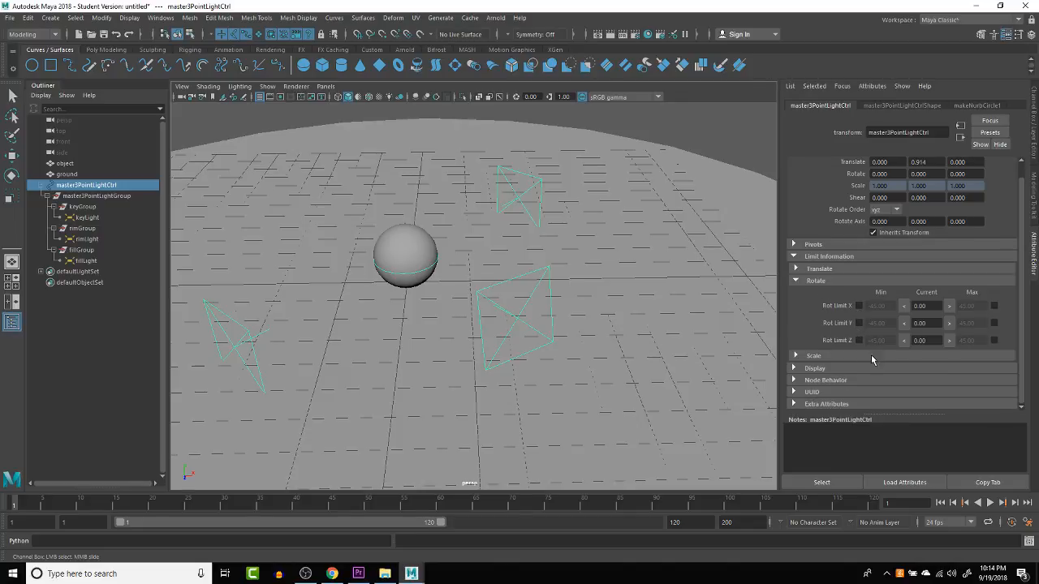
click(821, 280)
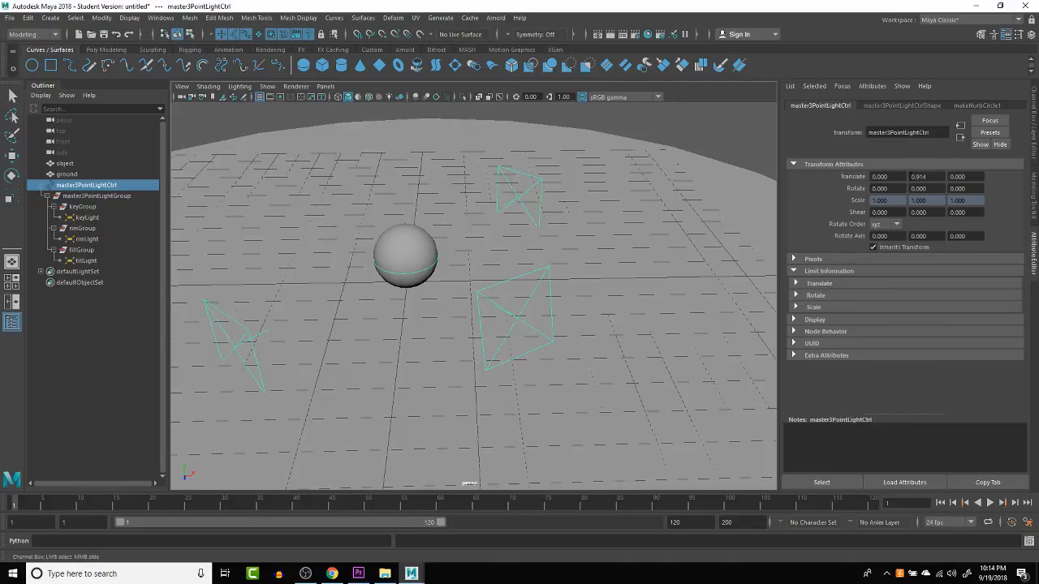
click(1033, 118)
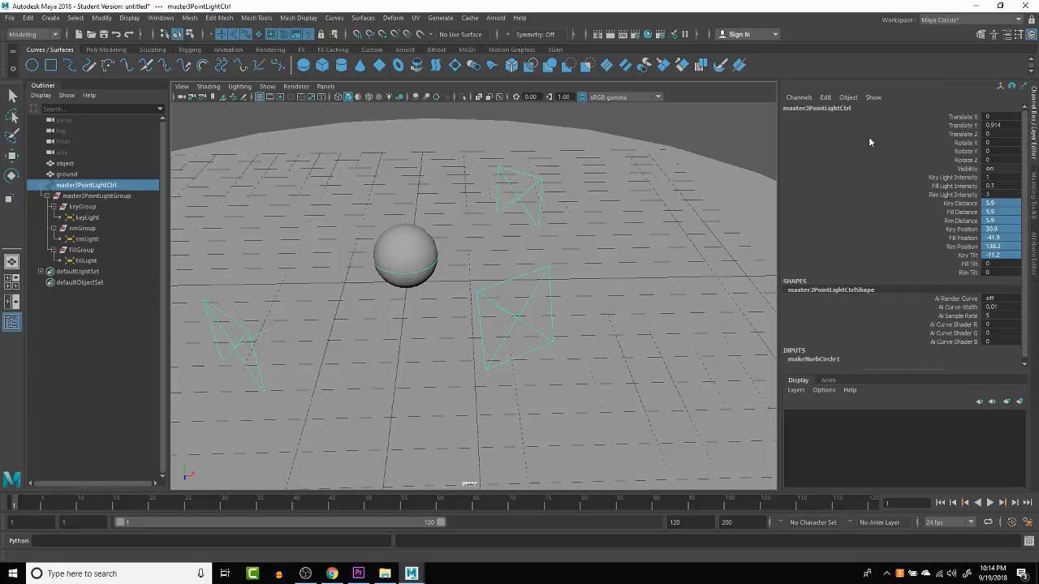
Step: Open the master control's custom attributes for editing and give keyDistance a minimum of 0.0
click(826, 96)
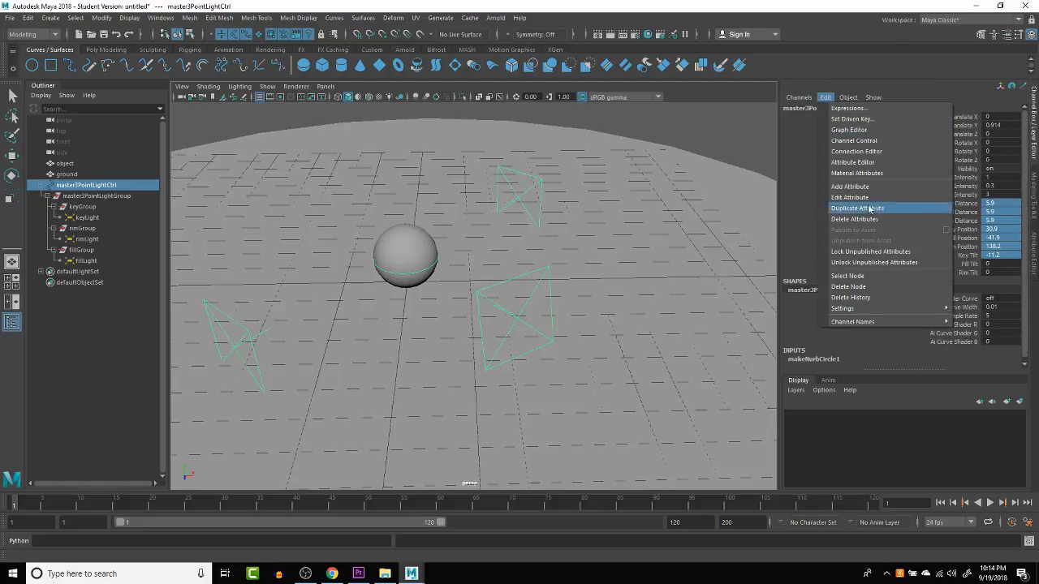
click(972, 196)
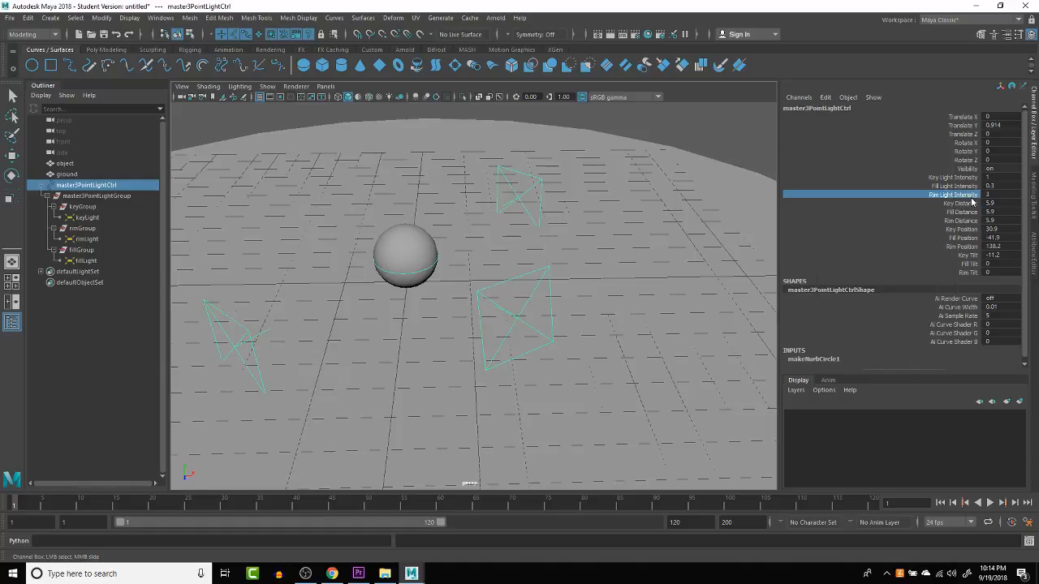
click(966, 178)
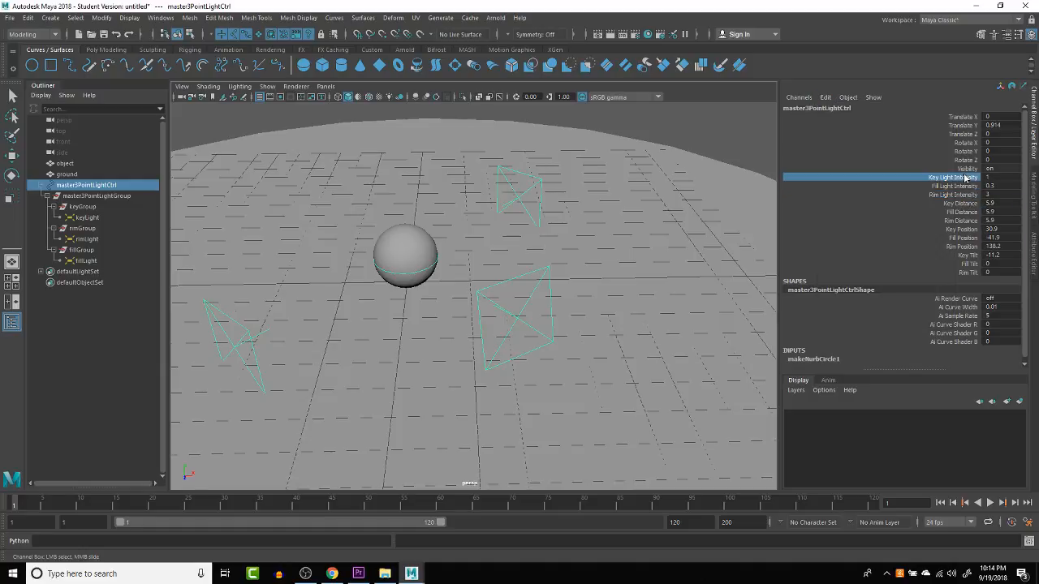
click(974, 229)
click(824, 97)
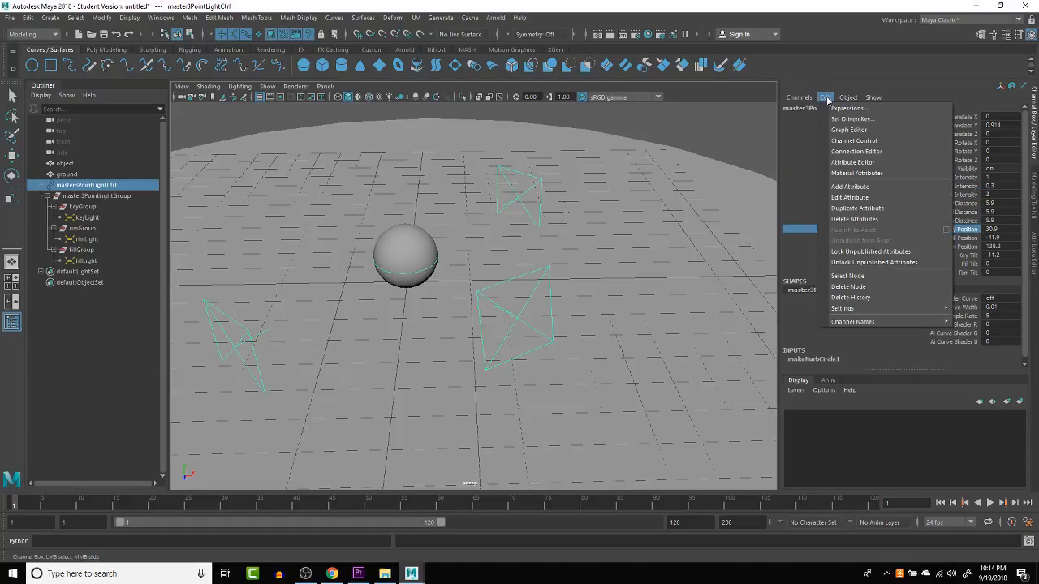
click(863, 205)
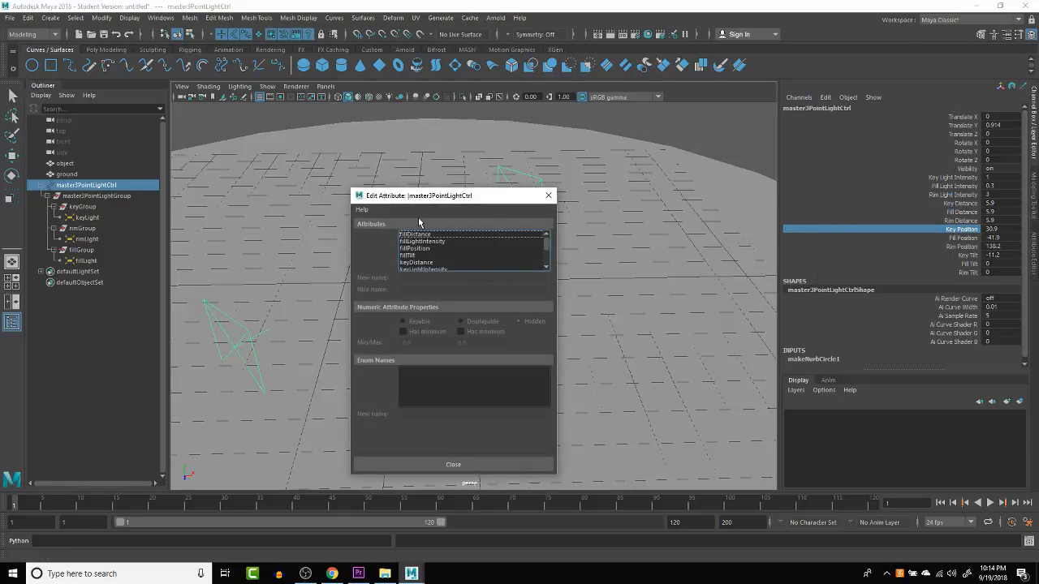
scroll(428, 261, down, 1)
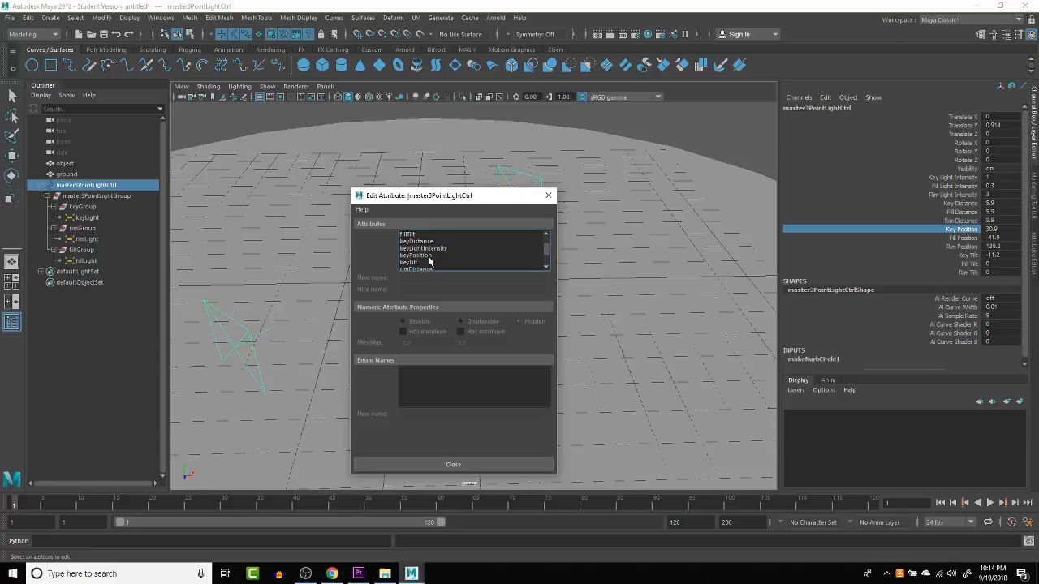
click(429, 242)
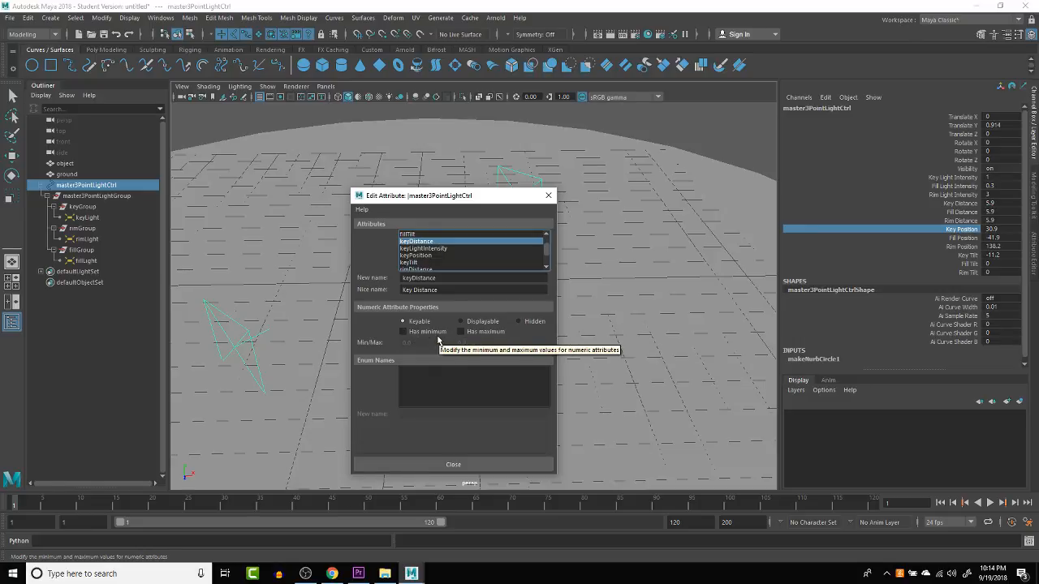
click(412, 334)
click(421, 343)
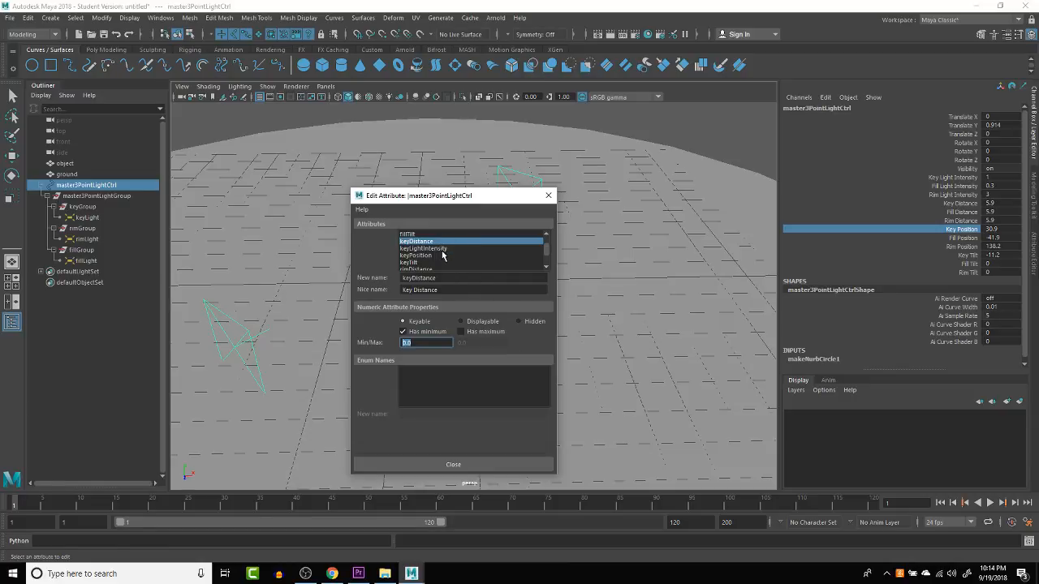
Step: Check the minimum settings of rimDistance and fillPosition and close the Edit Attribute window
click(438, 269)
scroll(442, 261, down, 1)
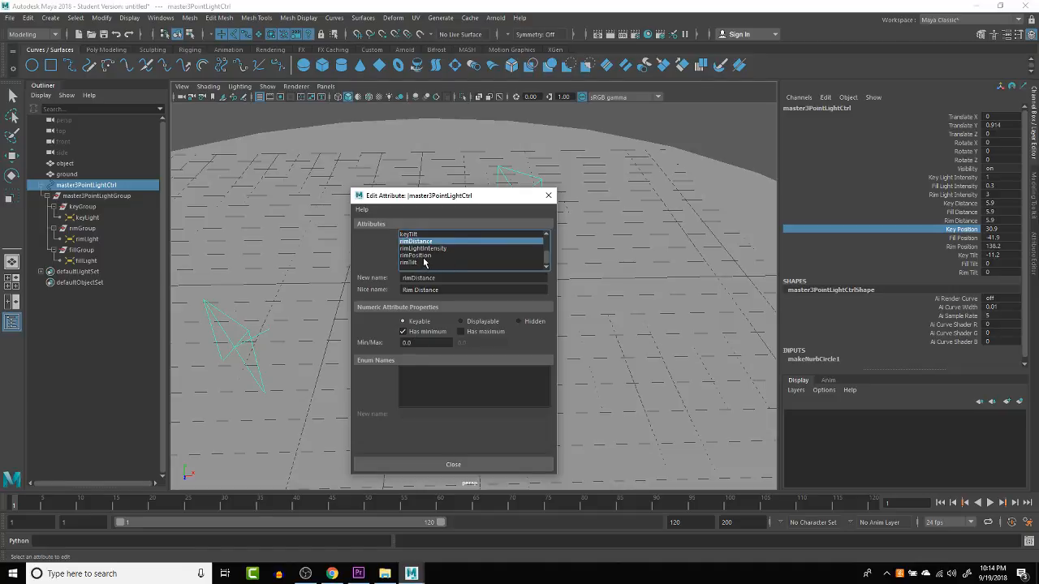
scroll(423, 261, up, 2)
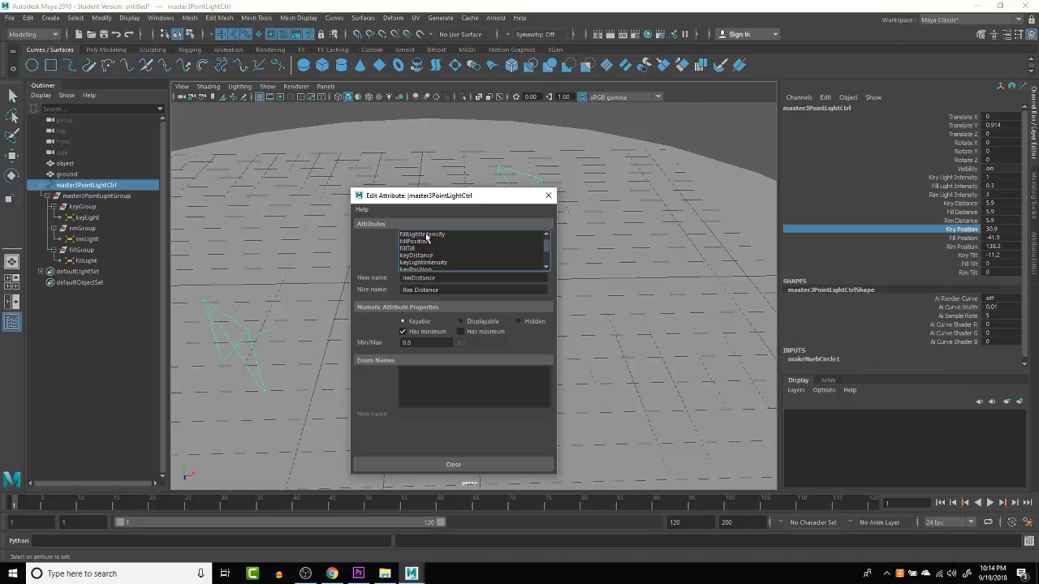
click(426, 241)
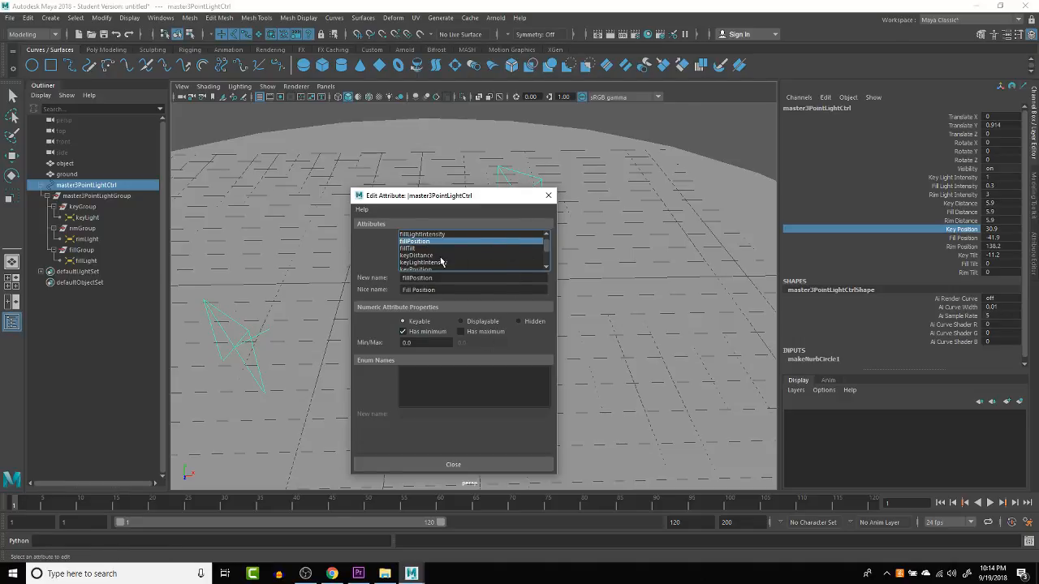
click(491, 464)
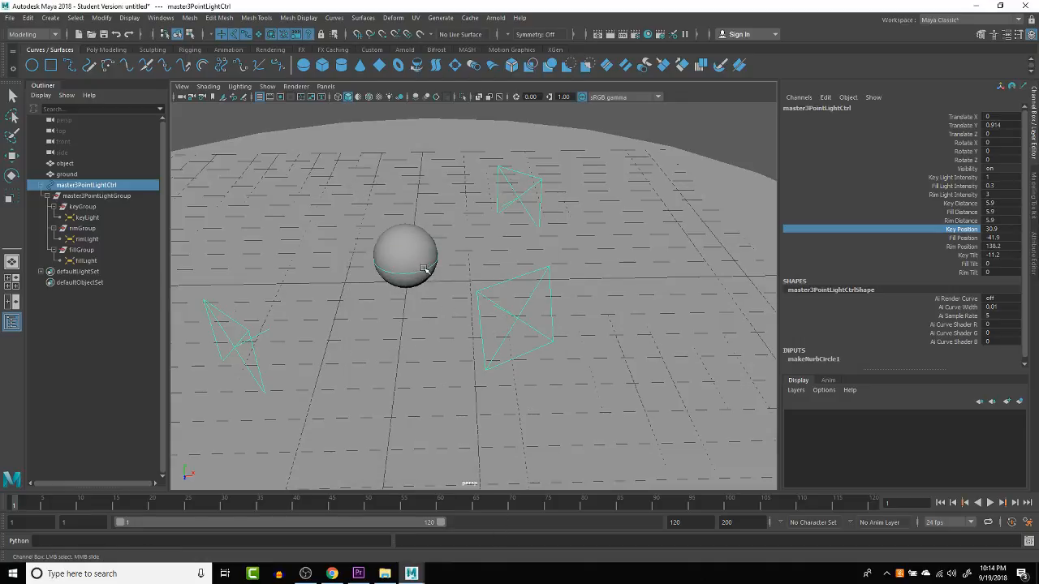
Step: Undo a trial change of the Key Position and set the master control's Rim Distance to 9.6
middle_drag(748, 263, 761, 235)
key(ctrl+z)
click(973, 221)
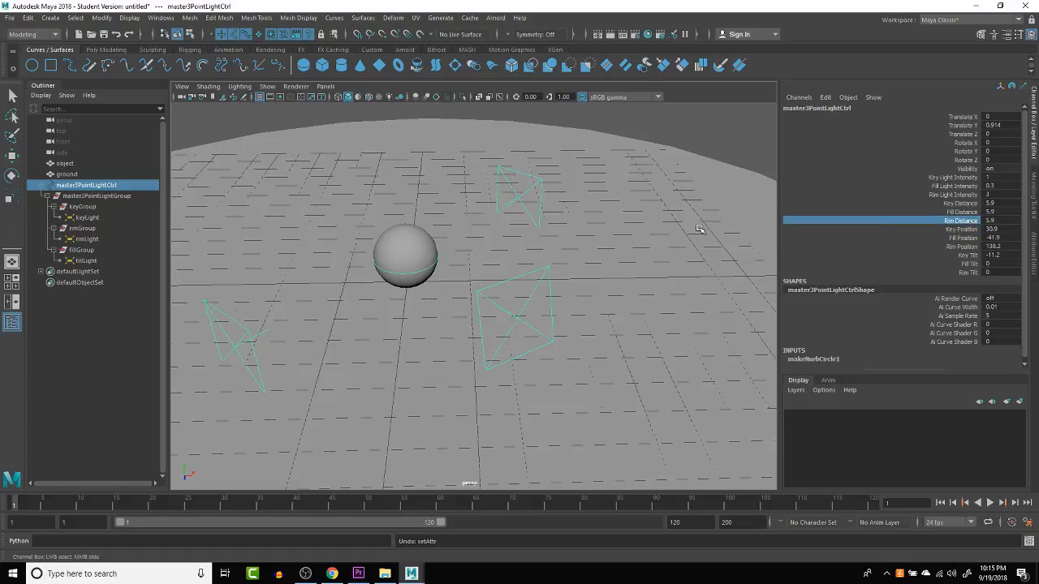
middle_drag(597, 202, 532, 219)
mouse_move(388, 222)
middle_down()
mouse_move(406, 222)
mouse_move(371, 224)
middle_up()
mouse_move(497, 225)
middle_down()
mouse_move(604, 213)
mouse_move(499, 231)
middle_up()
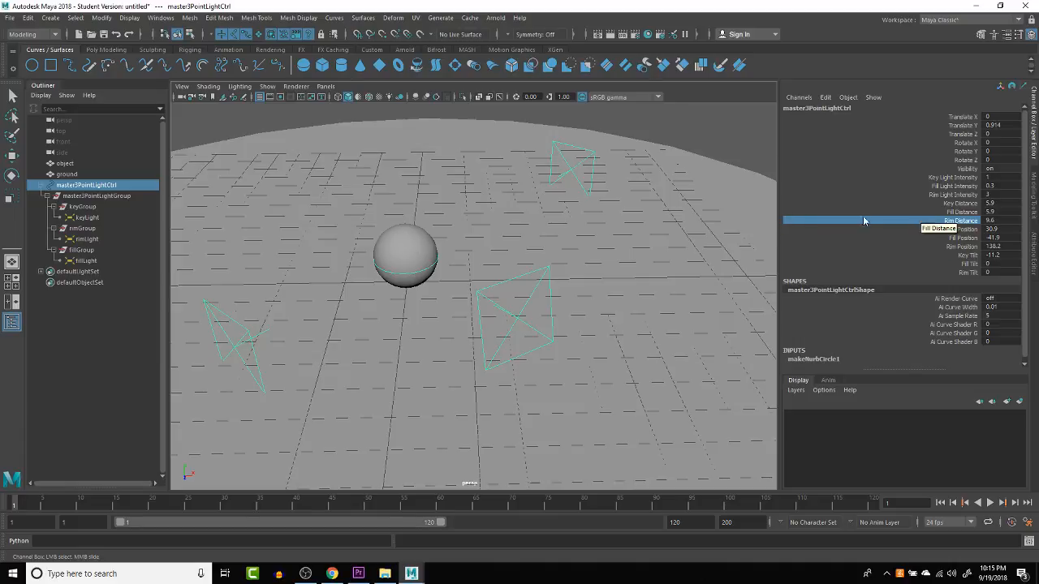
Step: Try adjusting the Key Distance, undo the change, and select the Rim Position attribute
click(963, 203)
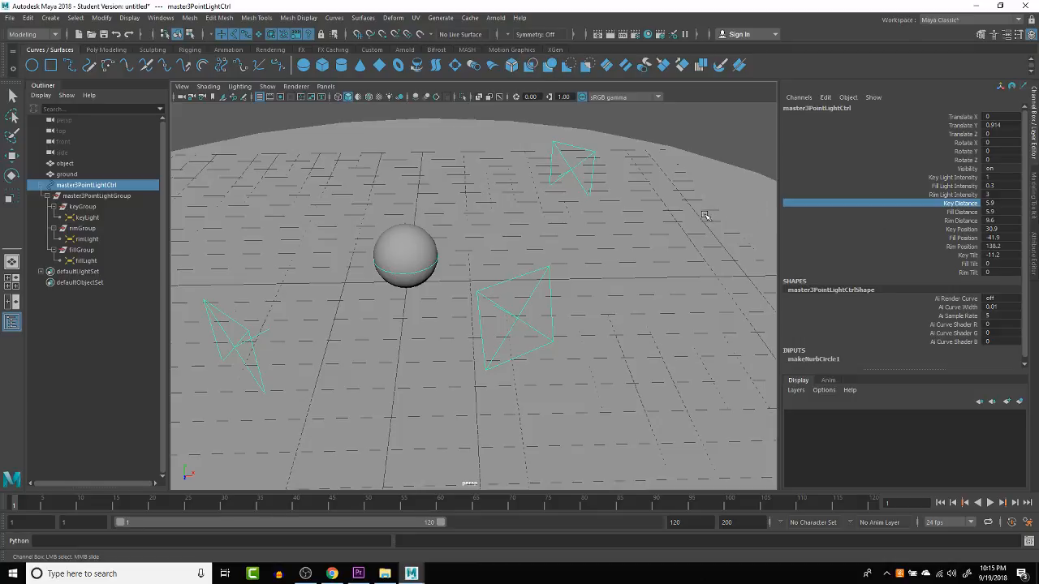
middle_drag(619, 213, 570, 216)
key(ctrl+z)
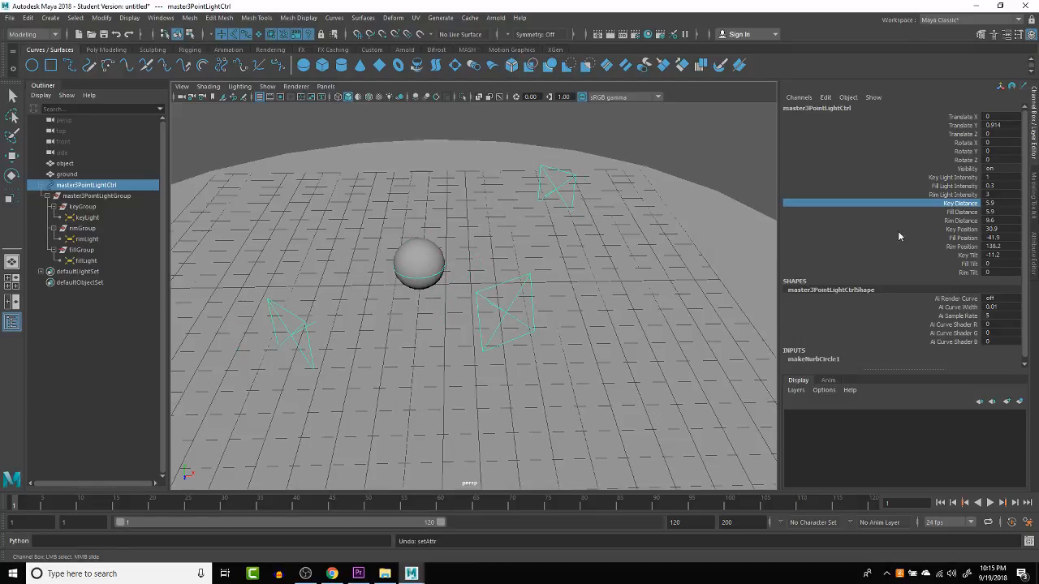
click(967, 247)
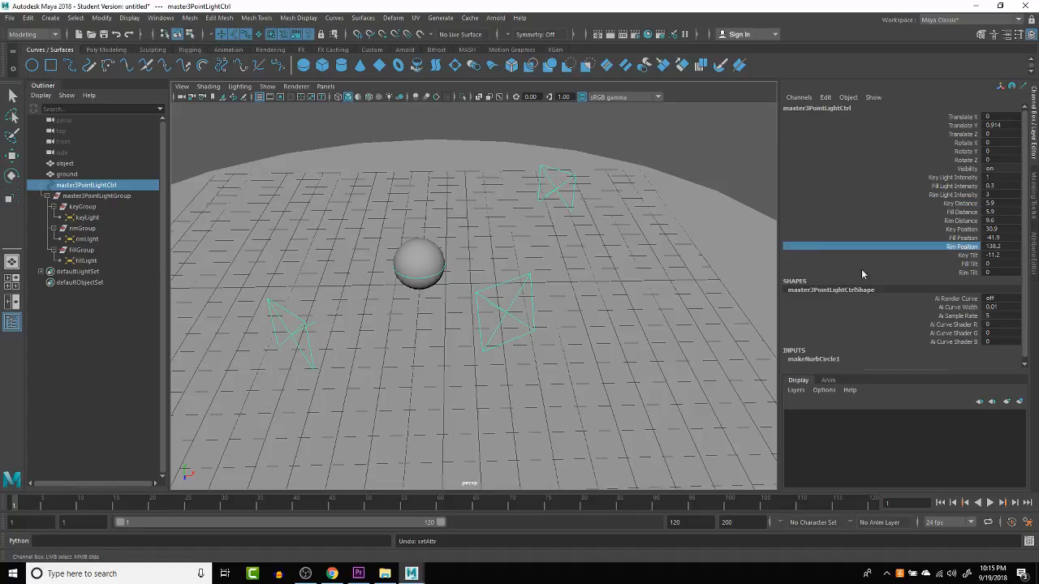
Step: Try adjusting the master control's Rim Distance and Fill Distance, and undo the changes
click(965, 221)
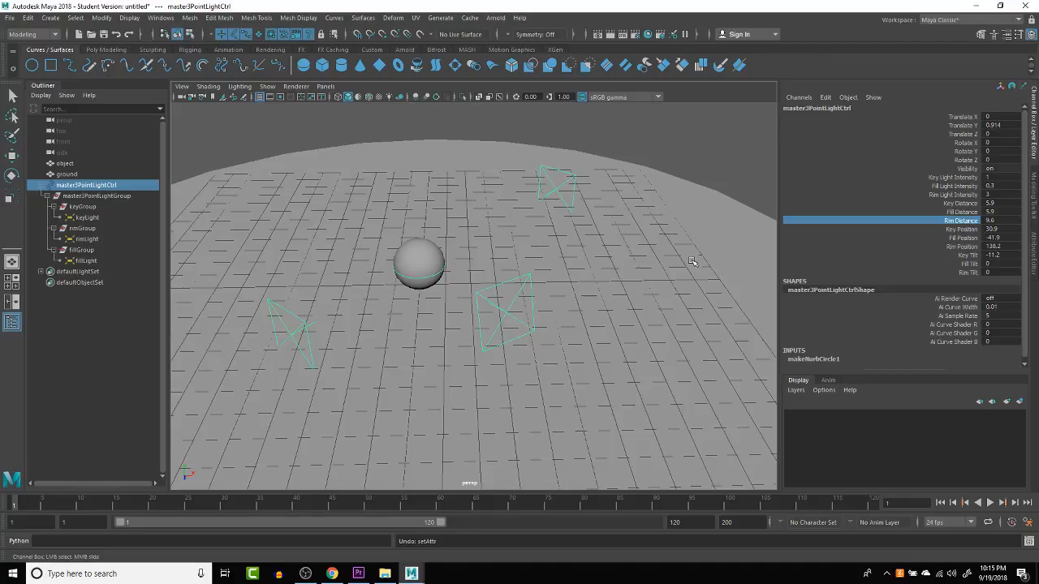
middle_drag(696, 261, 498, 290)
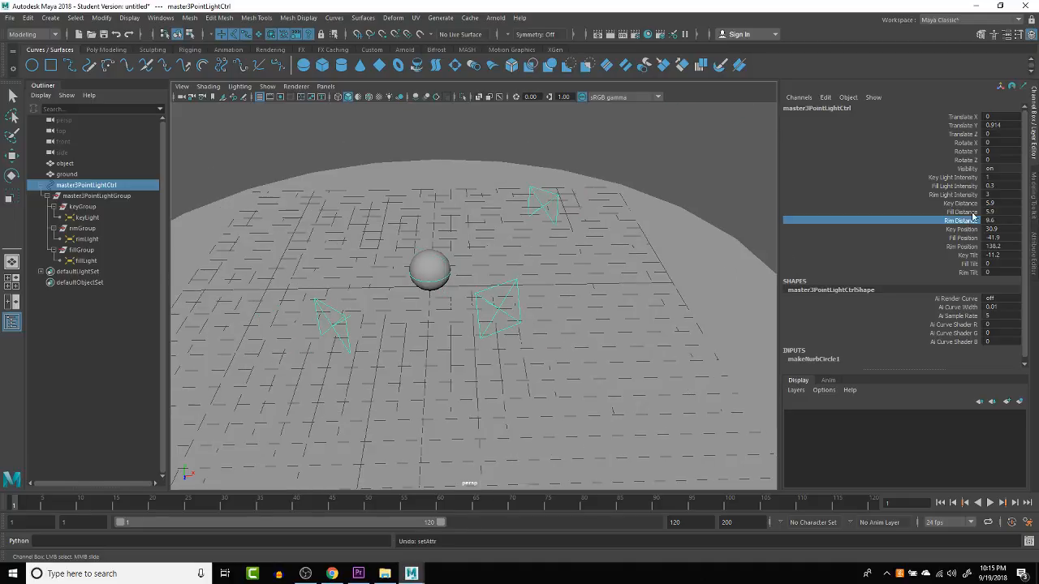
click(973, 212)
middle_drag(631, 268, 581, 253)
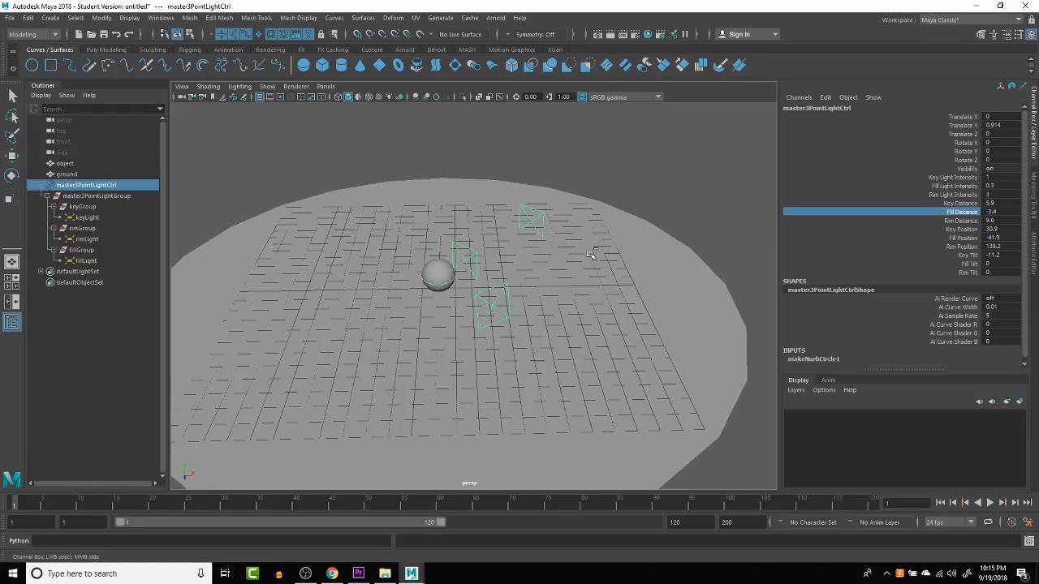
key(ctrl+z)
Step: Open the master control's custom attributes for editing, give fillDistance a minimum of 0.0 and close the Edit Attribute window
click(824, 97)
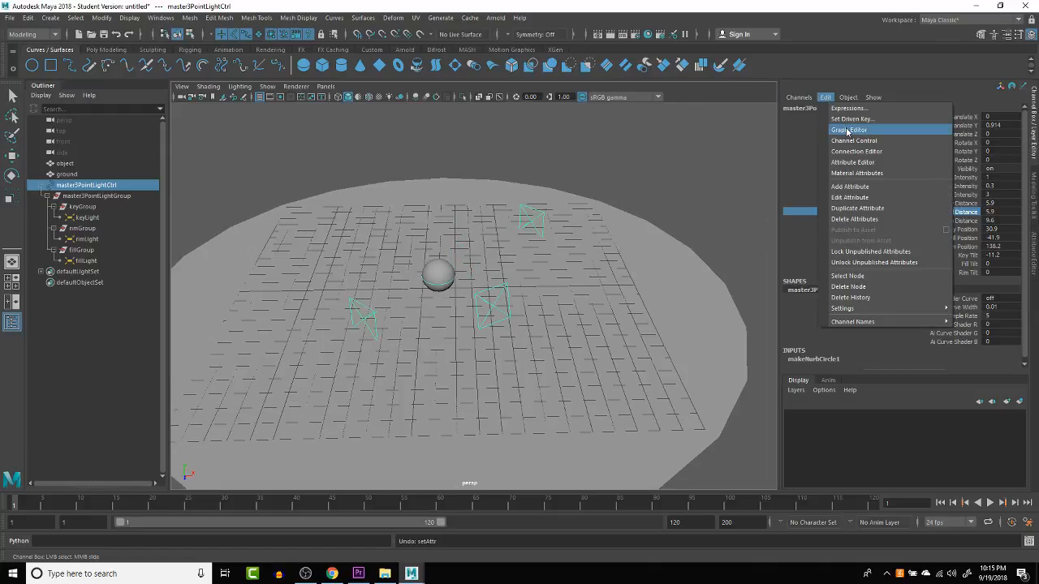
click(850, 197)
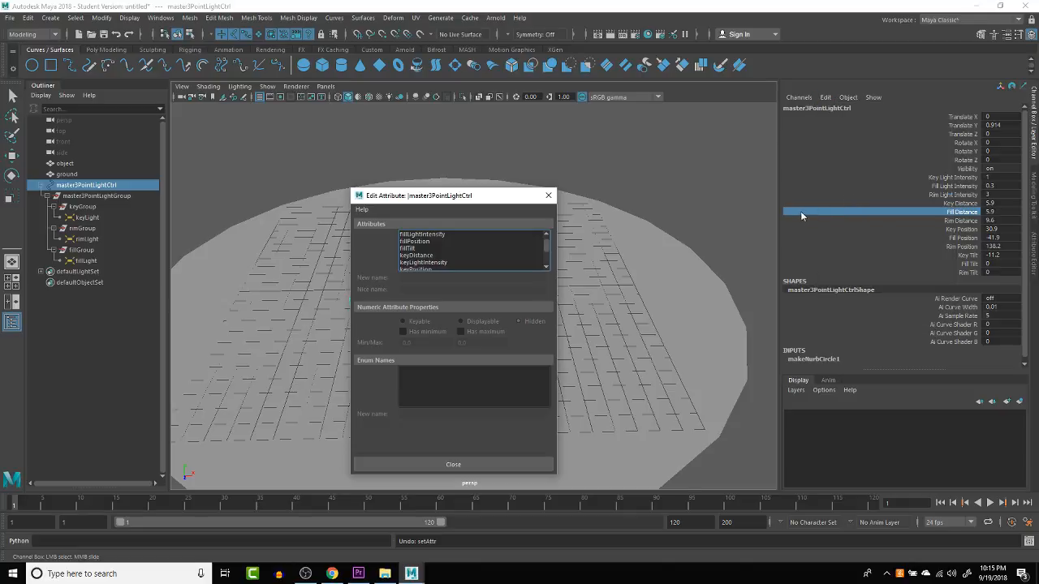
scroll(426, 259, up, 2)
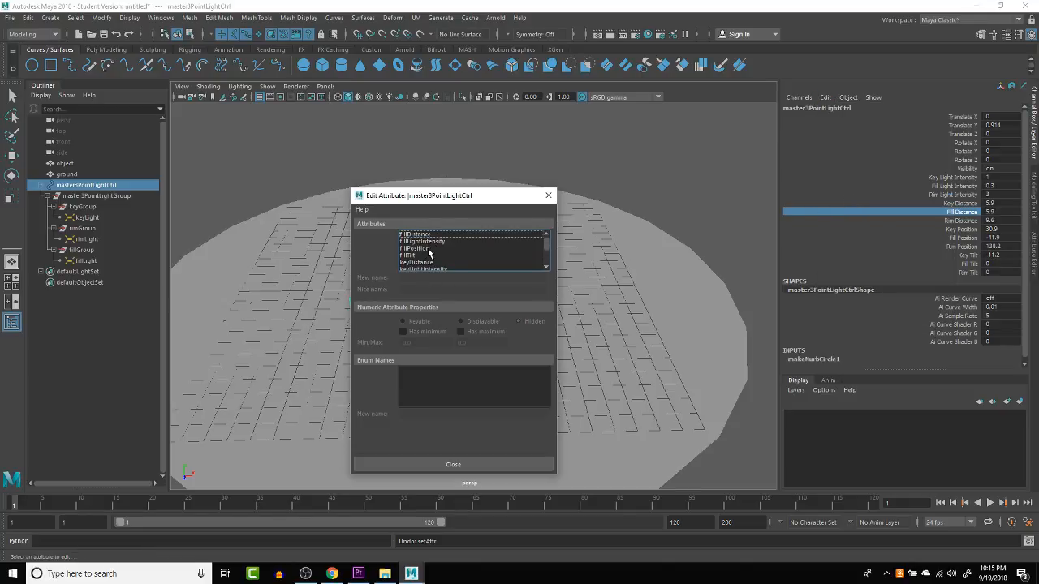
click(427, 249)
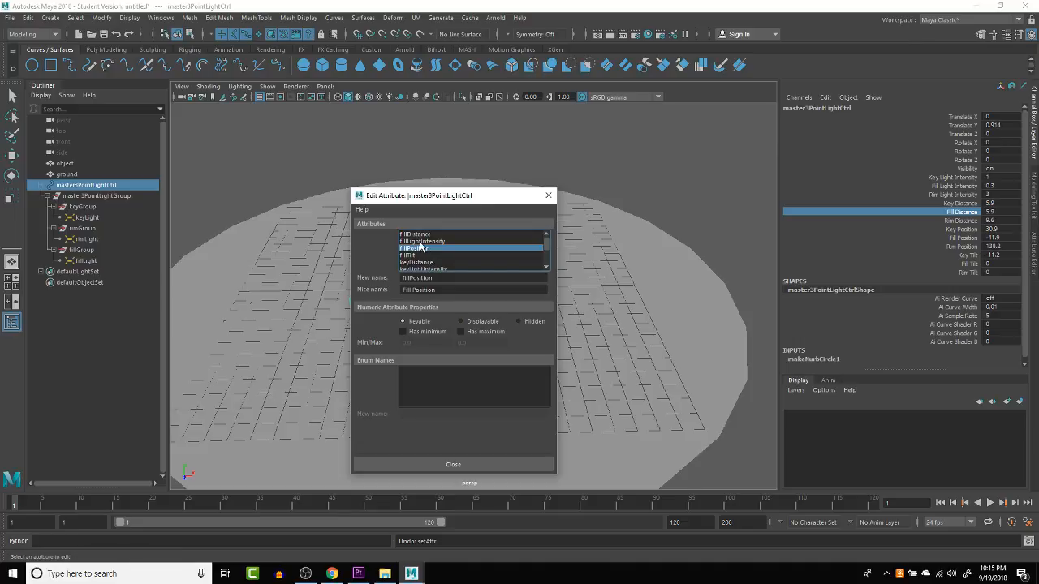
click(418, 234)
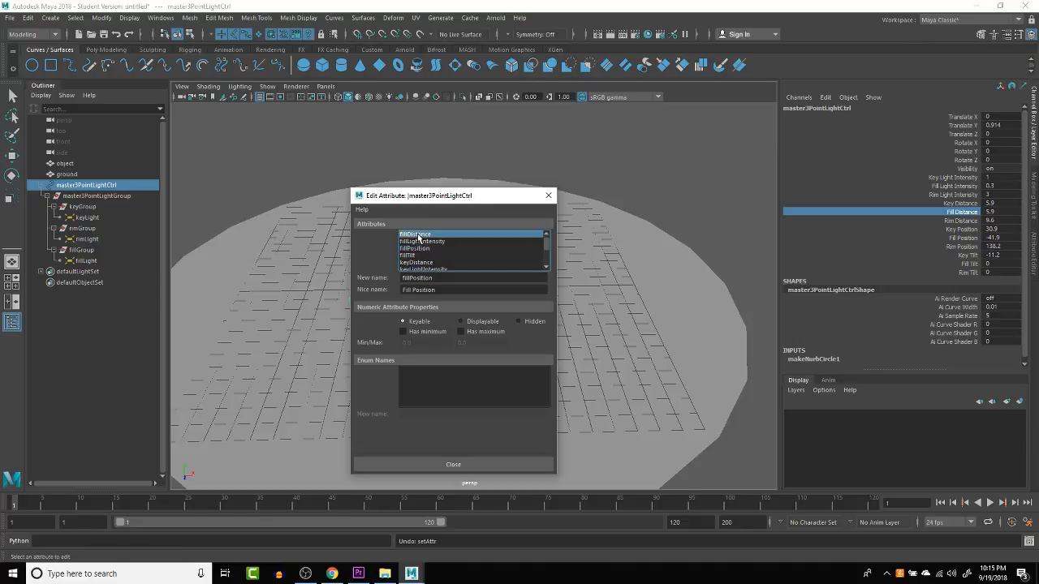
click(404, 332)
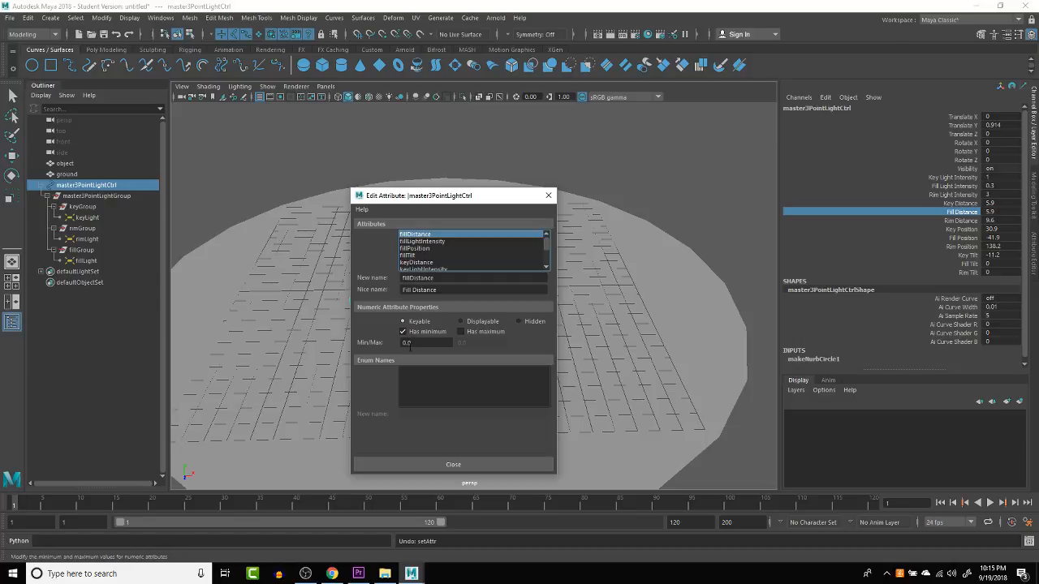
click(446, 462)
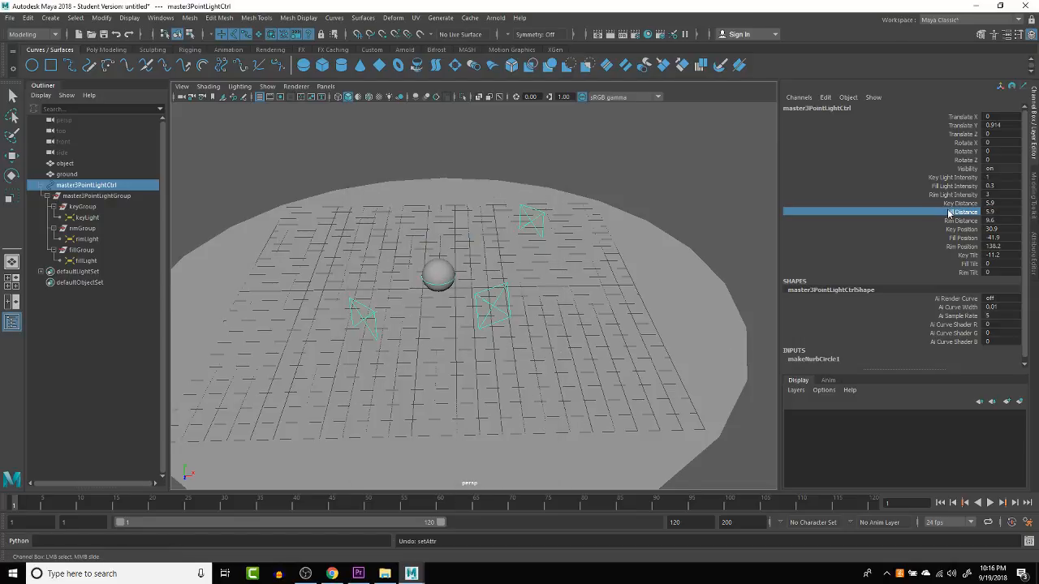
Step: Test the Fill Distance limit by lowering the value to 0, and undo the change
middle_drag(611, 258, 425, 263)
scroll(425, 263, down, 2)
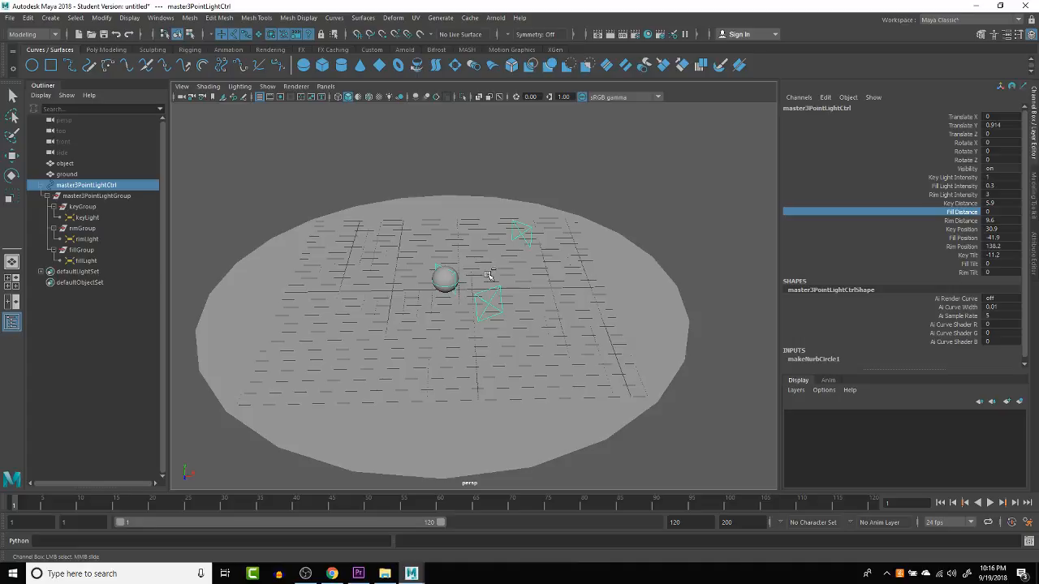
key(ctrl+z)
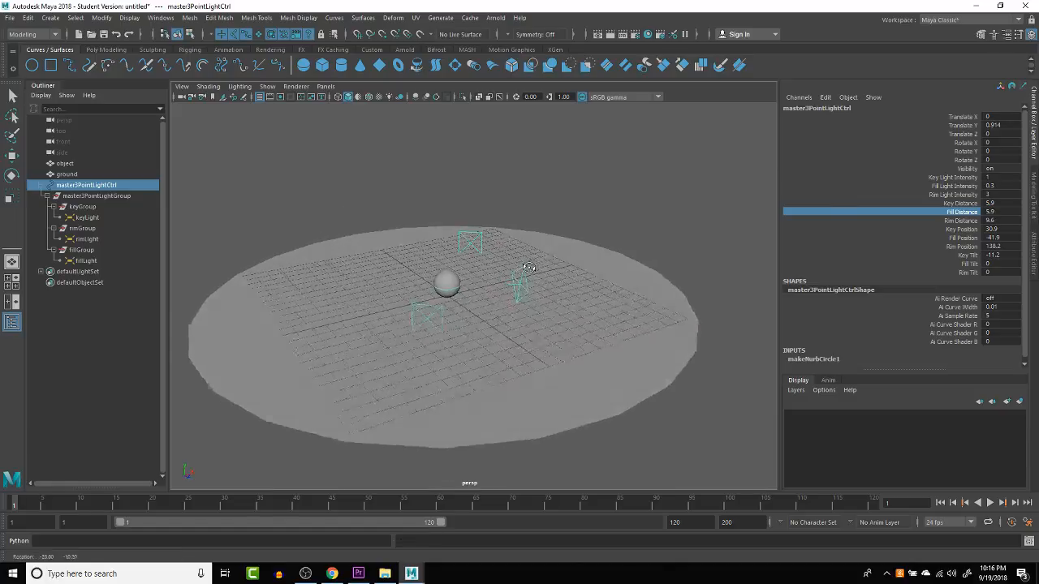
Step: Render the sphere from a low view to check the three-point lighting, and close the Render View
scroll(477, 279, up, 5)
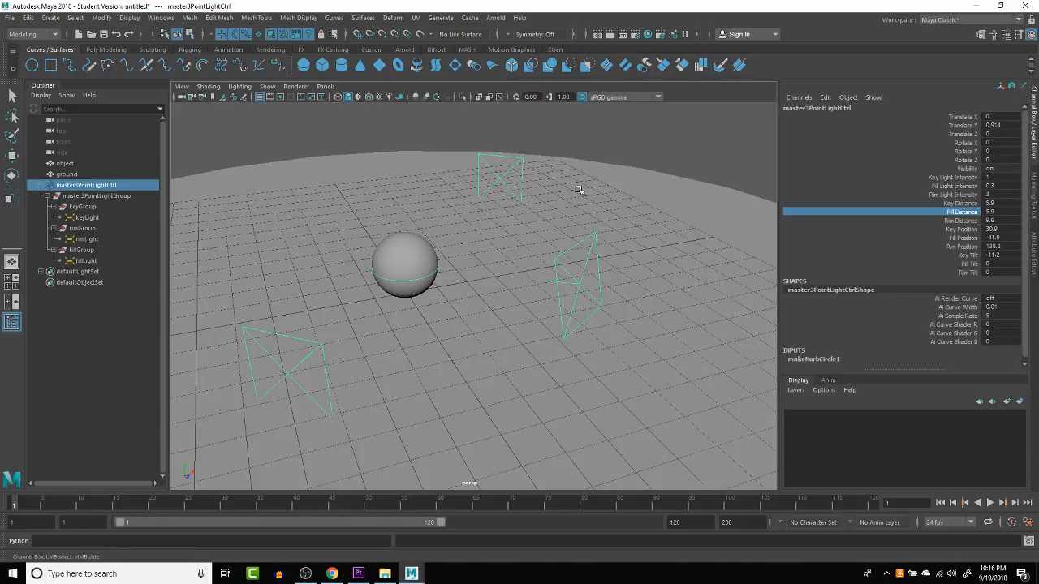
alt+drag(571, 172, 573, 171)
click(598, 34)
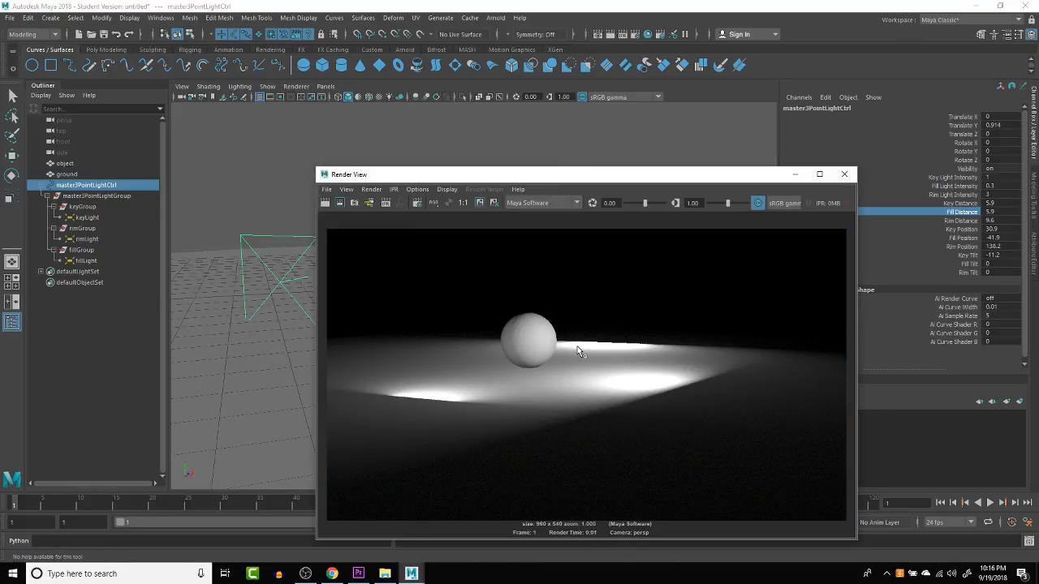
click(845, 173)
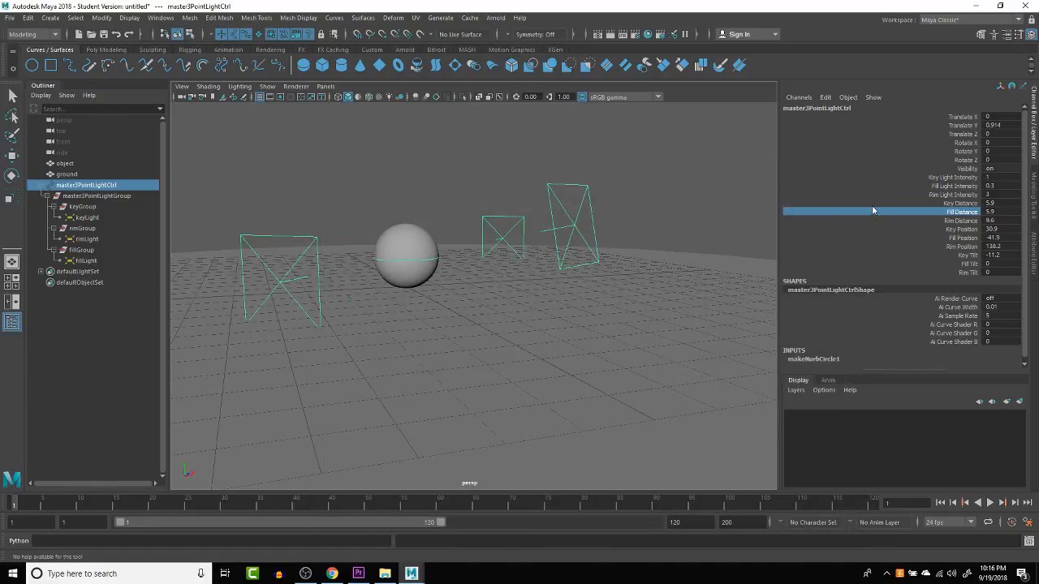
Step: Test a Fill Light Intensity of -3 with a render, close the Render View and restore the intensity to 0.3
click(970, 188)
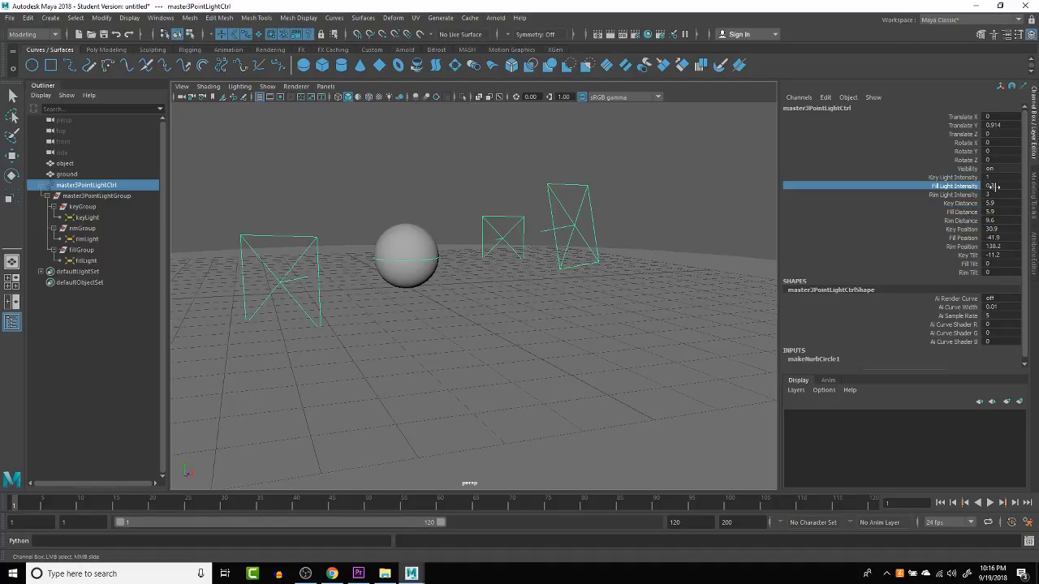
double_click(990, 186)
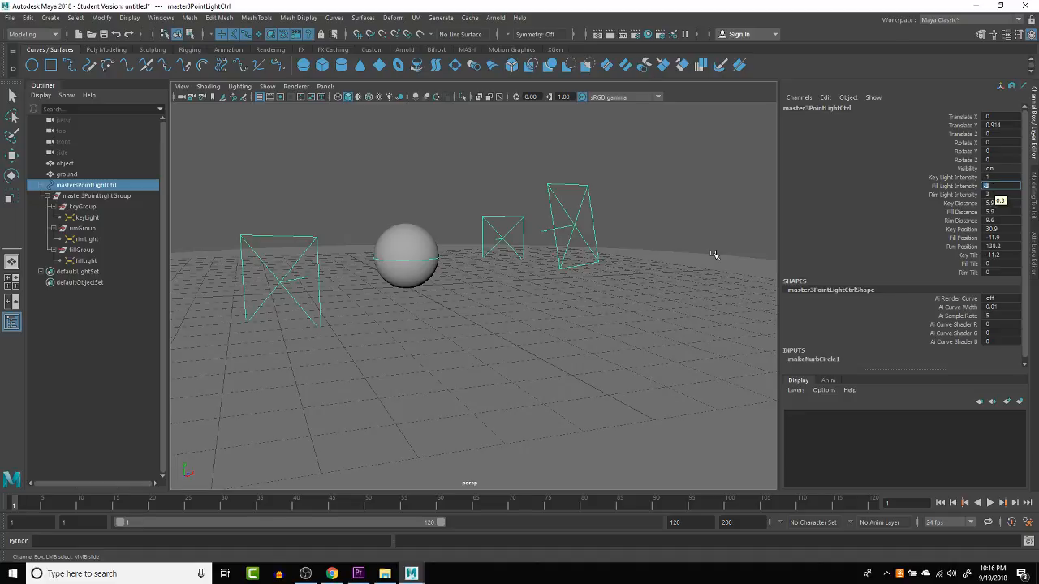
click(610, 34)
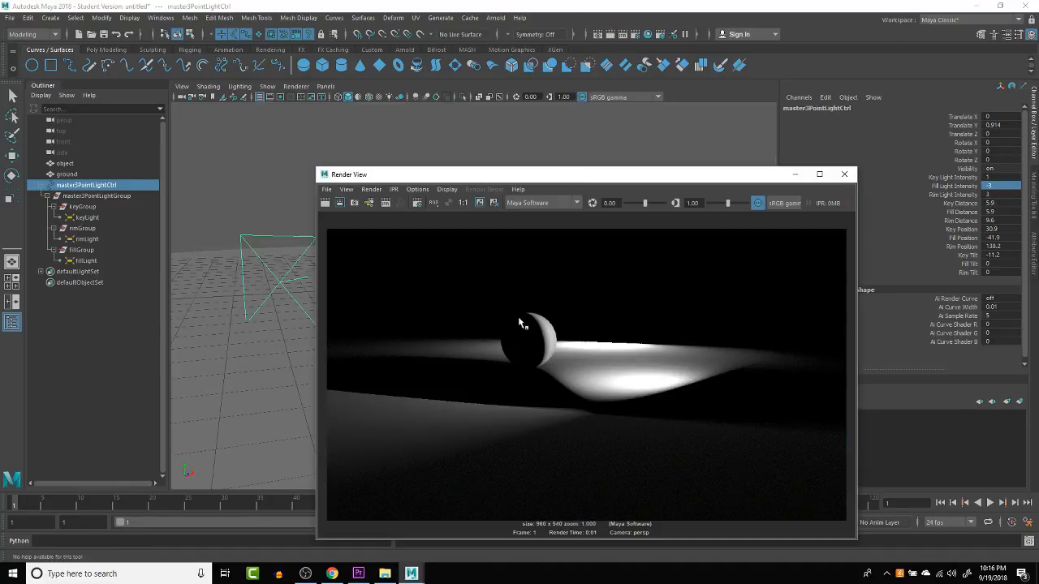
click(844, 174)
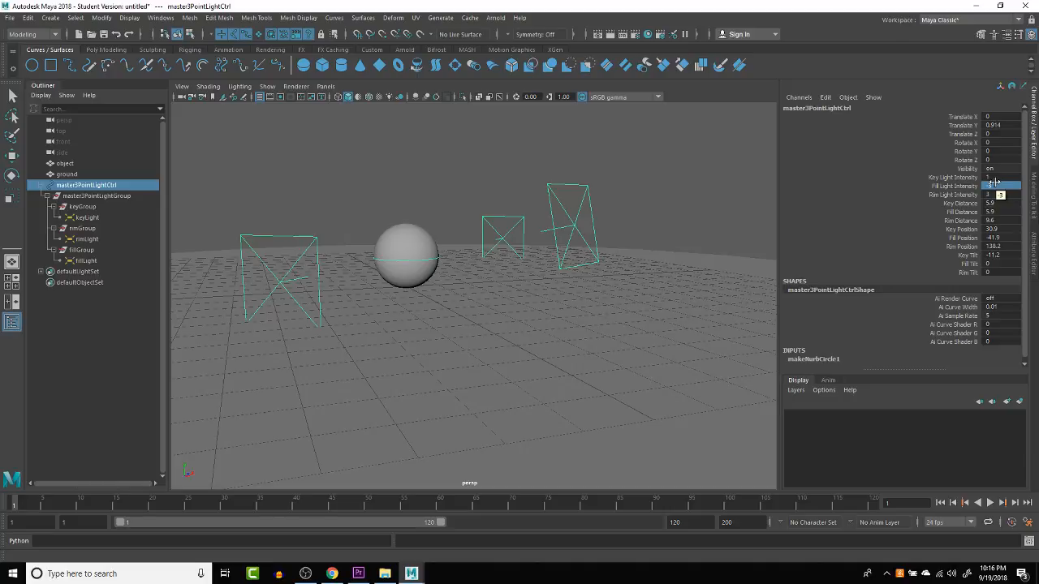
double_click(994, 185)
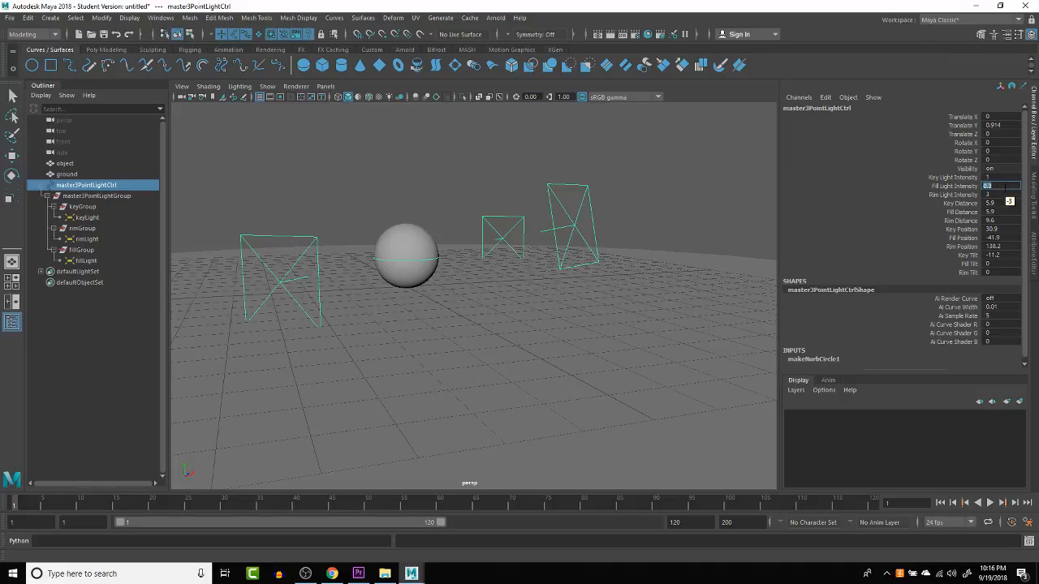
Step: Try swinging the key light around the sphere with Key Position, undo it, and sweep the value up to about 480.8
click(968, 230)
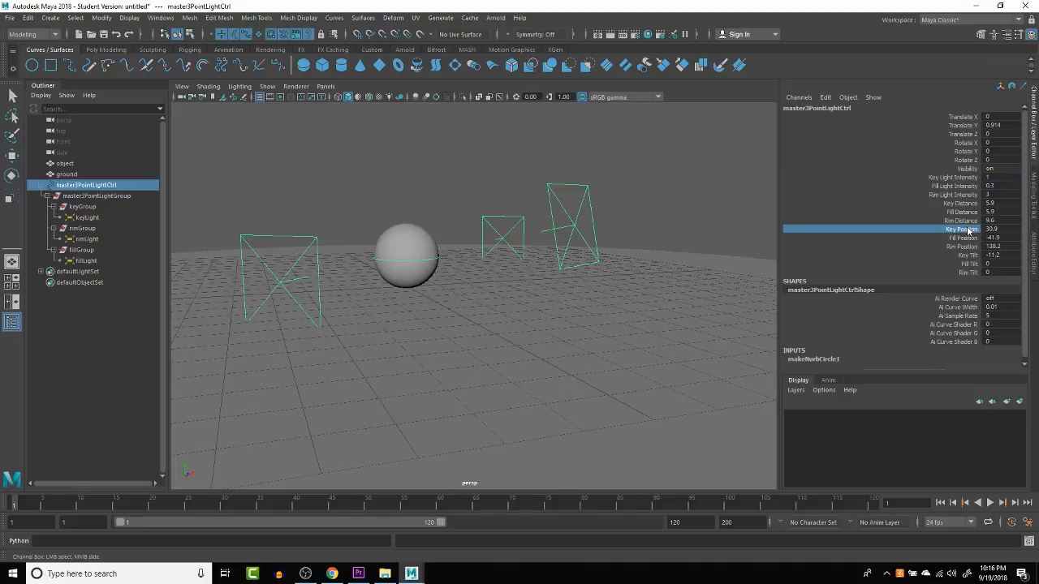
alt+drag(639, 222, 541, 318)
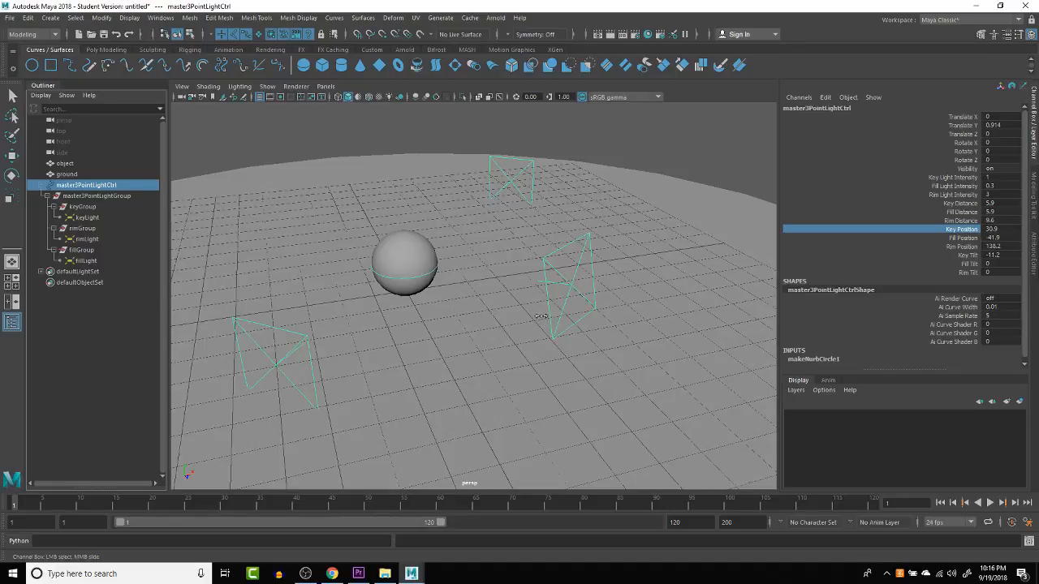
middle_drag(541, 315, 901, 202)
key(ctrl+z)
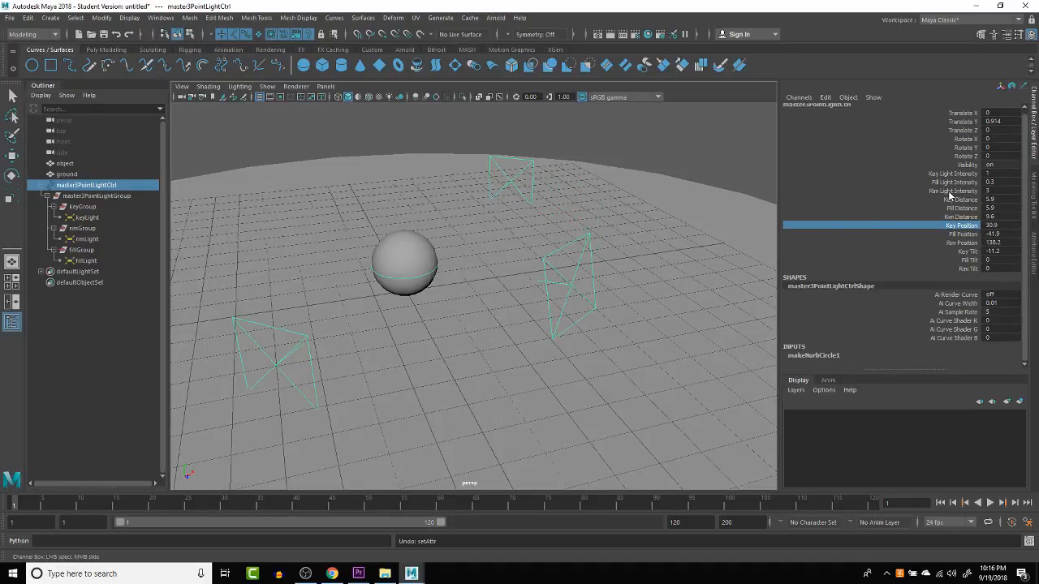
middle_drag(691, 243, 1034, 143)
middle_drag(515, 274, 674, 236)
middle_drag(501, 290, 629, 321)
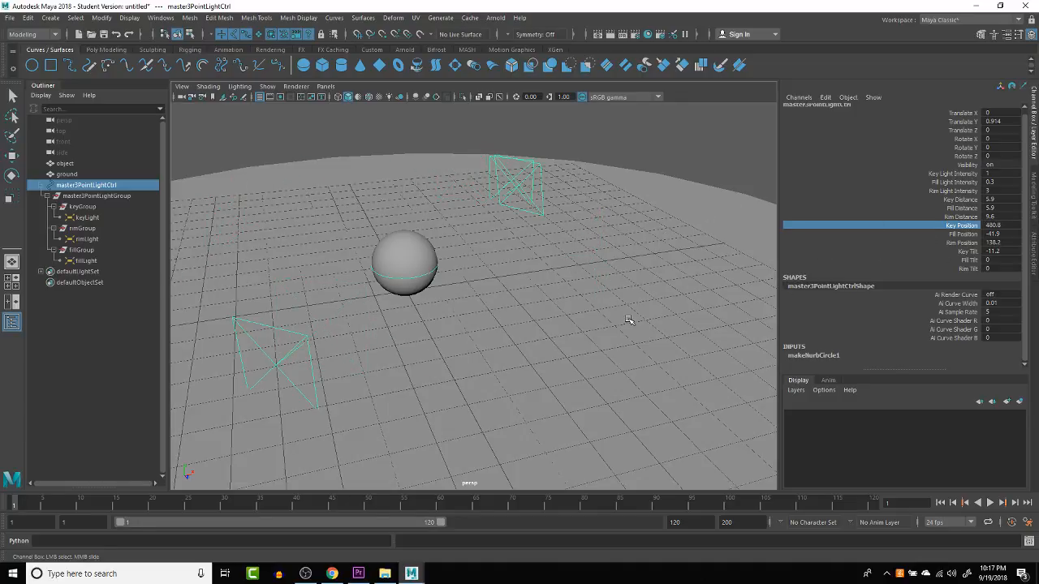
Step: Reset the master control's Key Position to 0 and swing the key light back out to about 31.3
double_click(997, 225)
text(0)
key(Return)
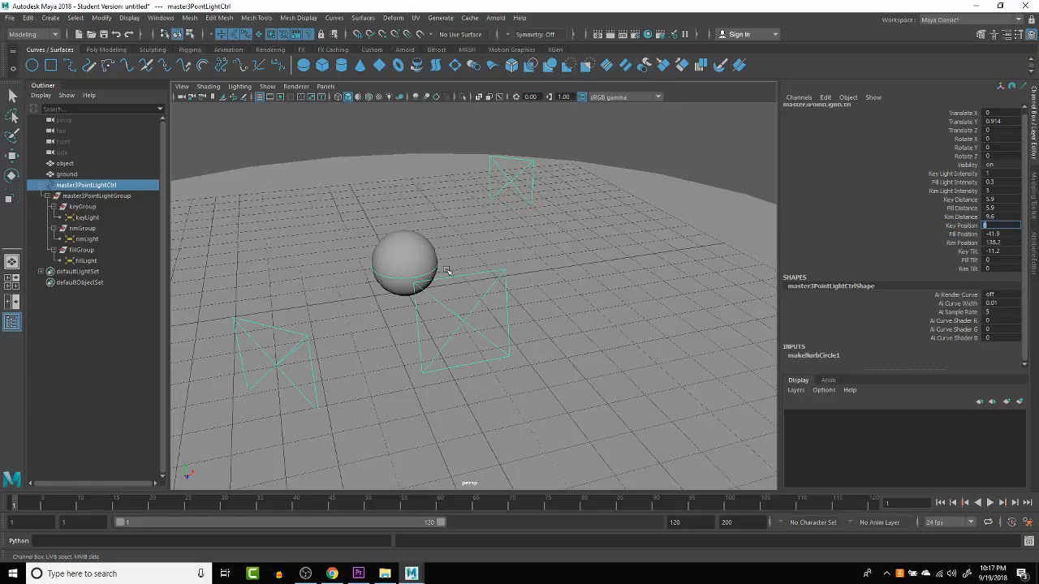
click(890, 227)
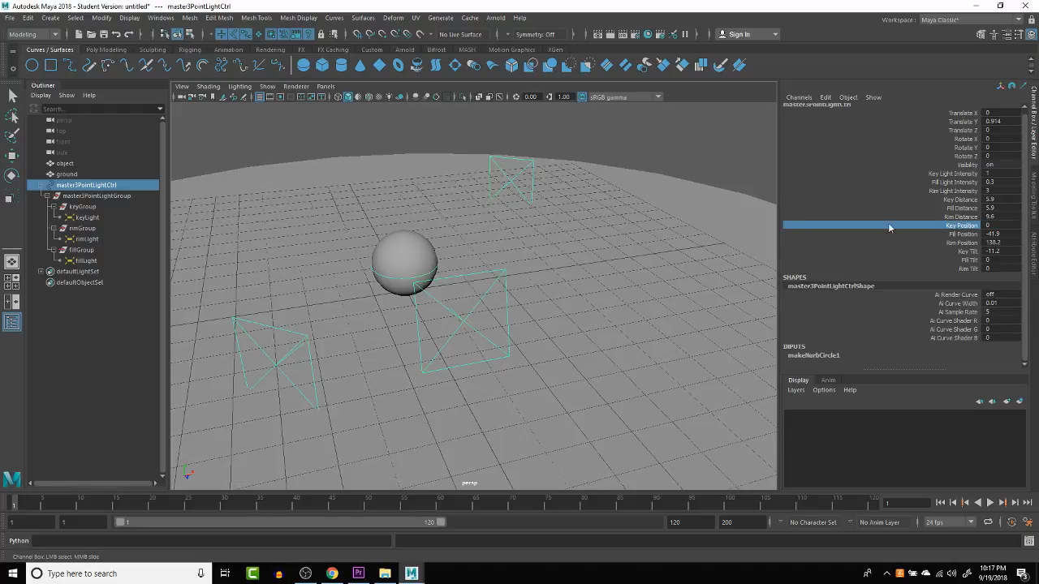
middle_drag(588, 248, 748, 206)
scroll(617, 225, down, 2)
Step: Try a small Rim Distance change on the master control and undo it
click(964, 217)
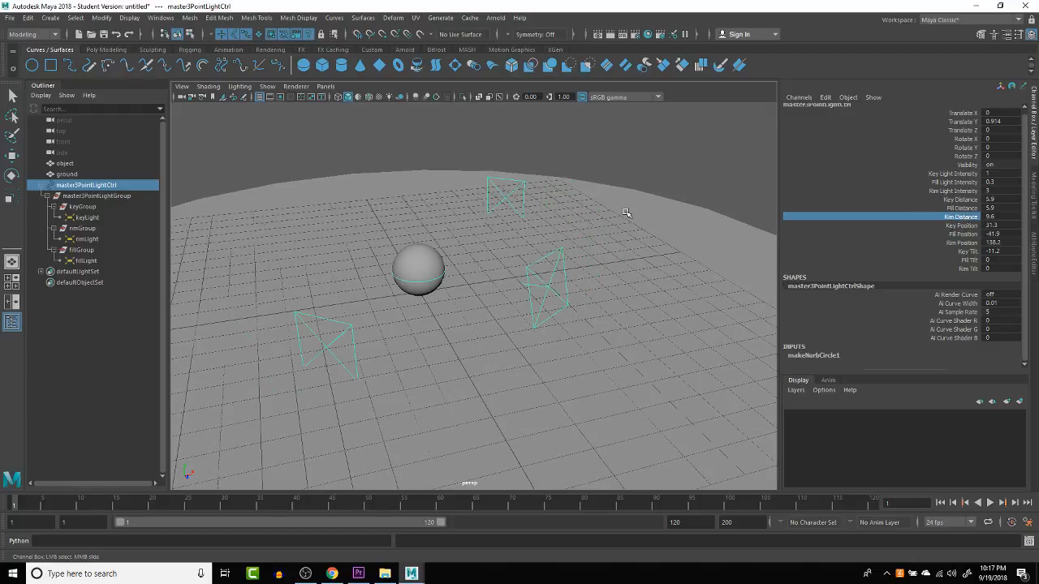
mouse_move(583, 223)
middle_down()
mouse_move(560, 223)
mouse_move(605, 210)
mouse_move(495, 233)
mouse_move(571, 229)
middle_up()
click(964, 208)
Step: Move the fill light around the sphere by adjusting the master control's Fill Position to about -73.3
click(964, 234)
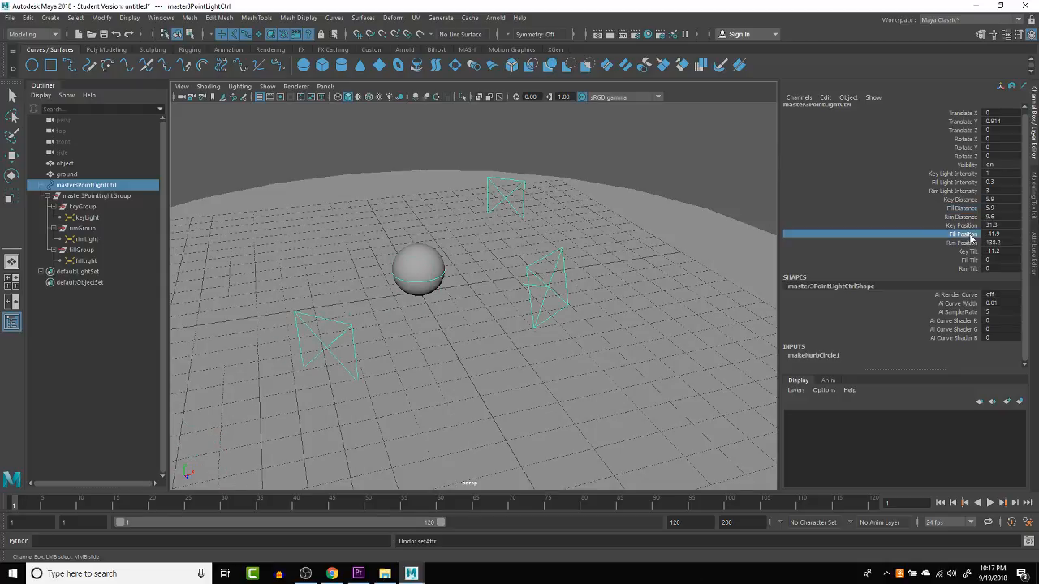
middle_drag(568, 280, 395, 287)
alt+drag(459, 268, 470, 262)
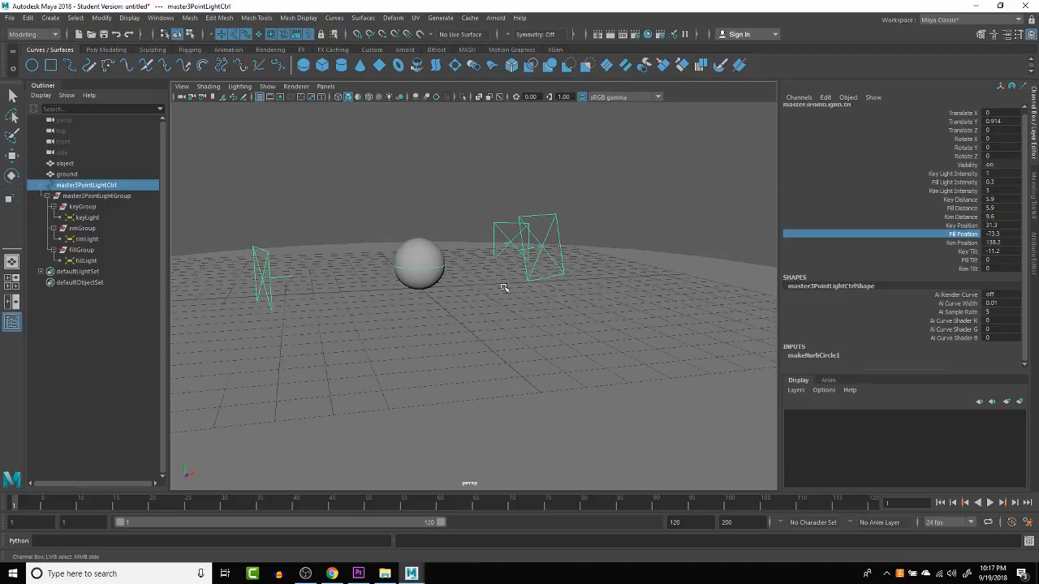
alt+drag(433, 292, 461, 285)
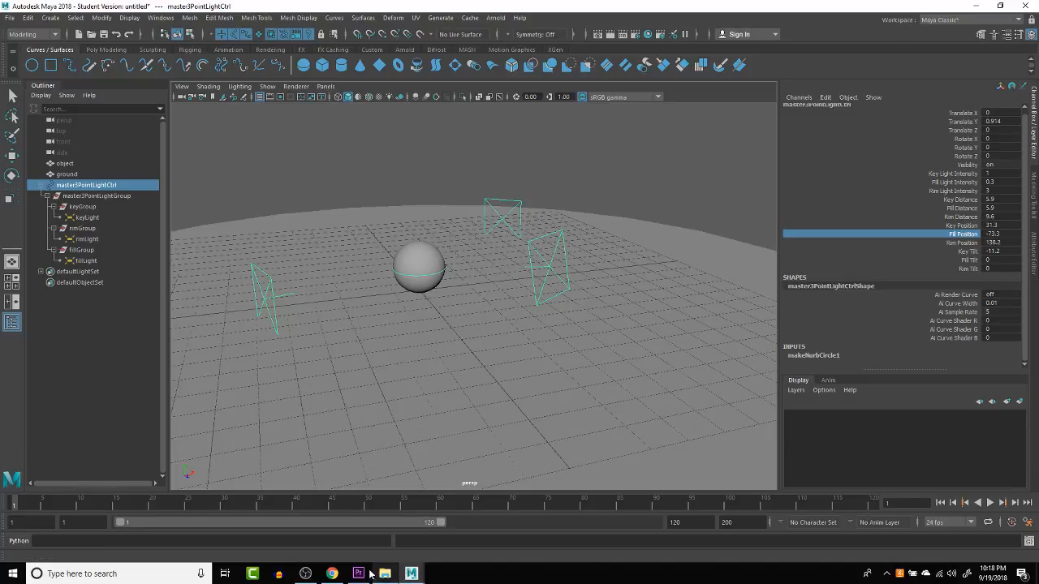
click(306, 574)
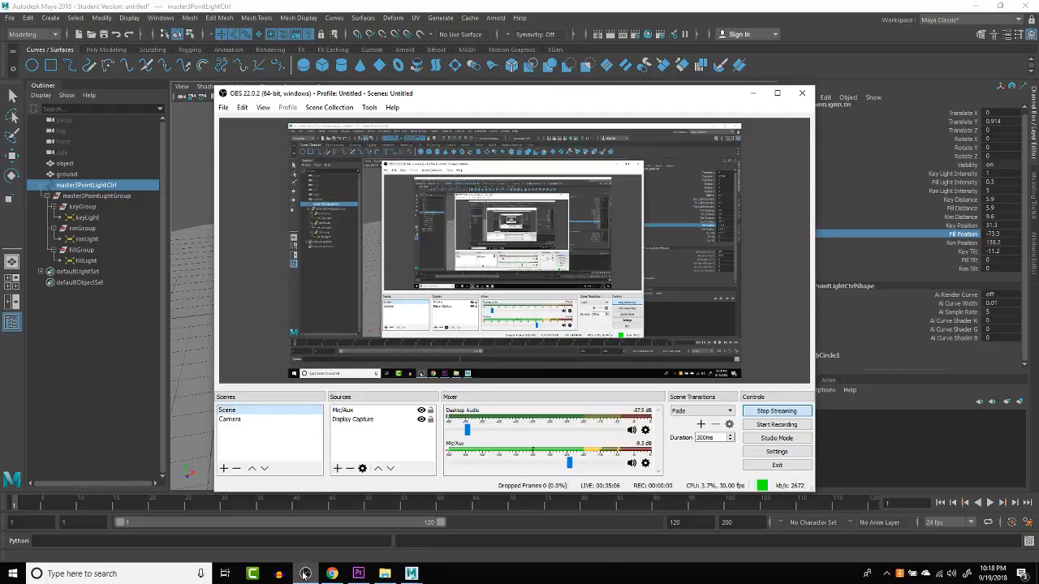